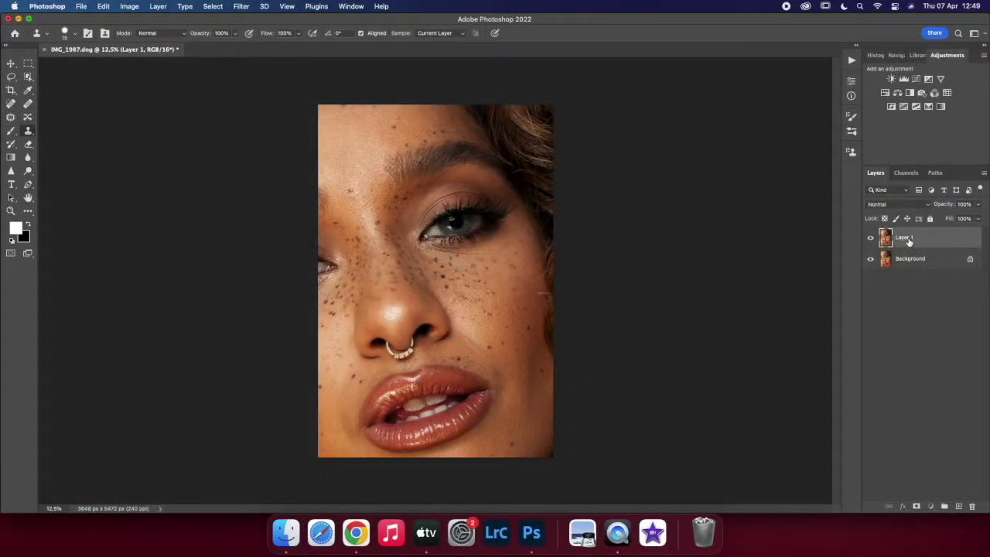
Step: Rename Layer 1 to BEFORE and hide it
{"action": "double_click", "coordinate": [909, 241]}
{"action": "type", "text": "FORE"}
{"action": "key", "text": "Return"}
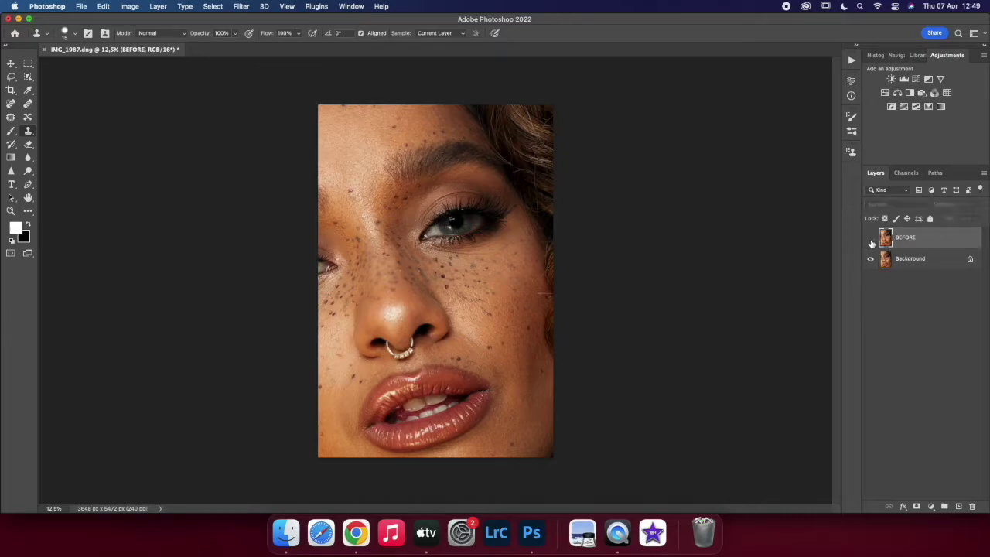
{"action": "left_click", "coordinate": [870, 238]}
Step: Duplicate the Background layer, then add a copy named High F
{"action": "left_click", "coordinate": [913, 258]}
{"action": "key", "text": "super+alt+j"}
{"action": "key", "text": "Return"}
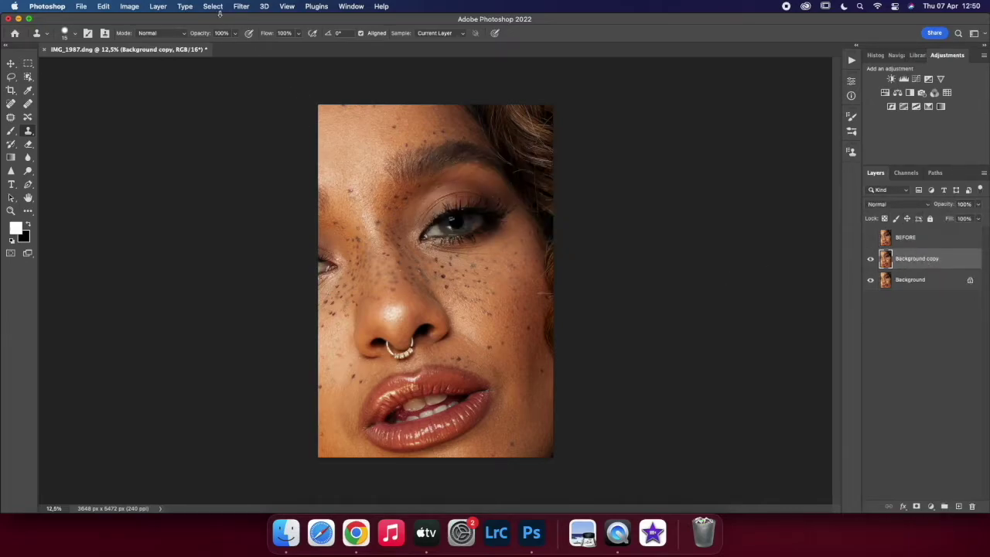
{"action": "key", "text": "super+shift+n"}
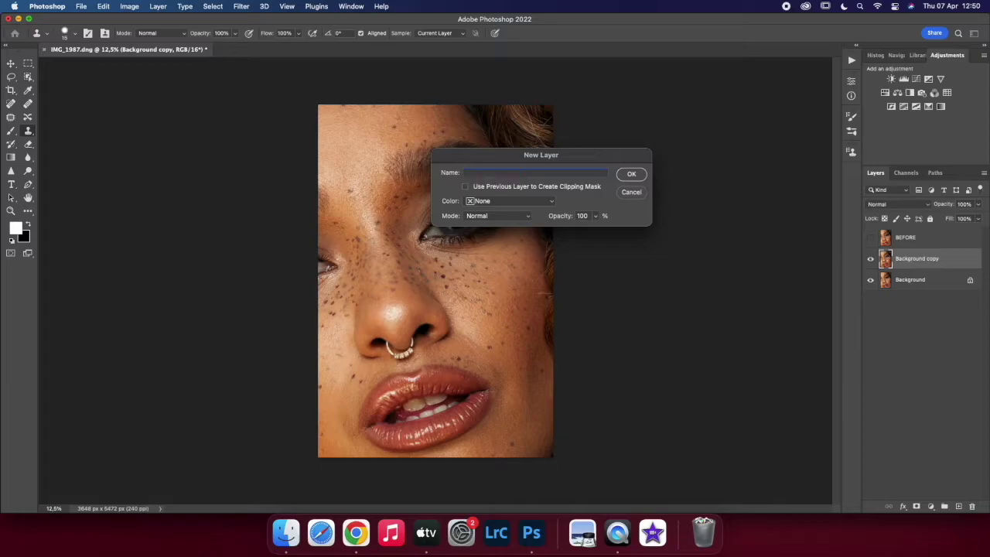
{"action": "type", "text": "High F"}
{"action": "key", "text": "Return"}
Step: Make another copy named Low F and hide the High F layer
{"action": "left_click", "coordinate": [917, 280]}
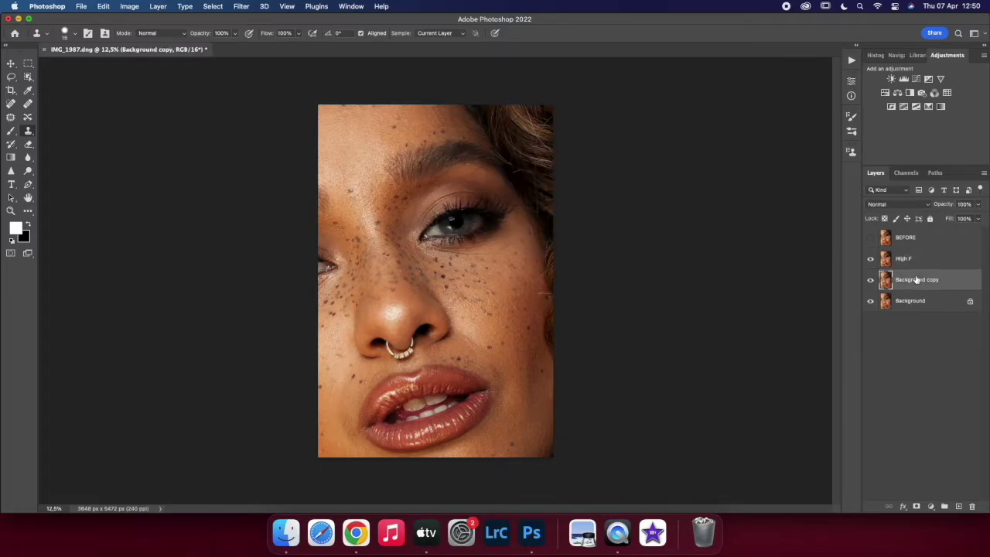
{"action": "key", "text": "super+alt+j"}
{"action": "type", "text": "L"}
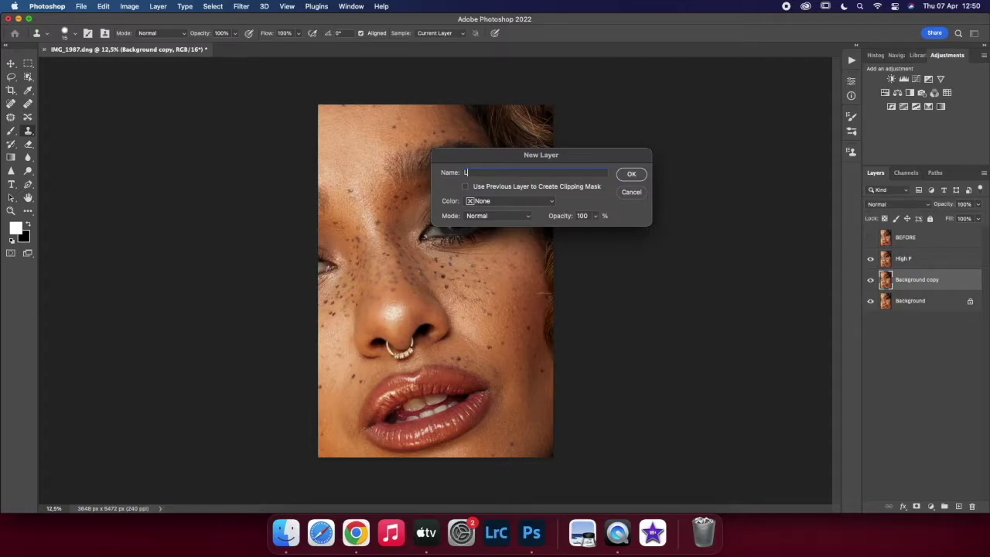
{"action": "type", "text": "ow F"}
{"action": "key", "text": "Return"}
{"action": "left_click", "coordinate": [870, 259]}
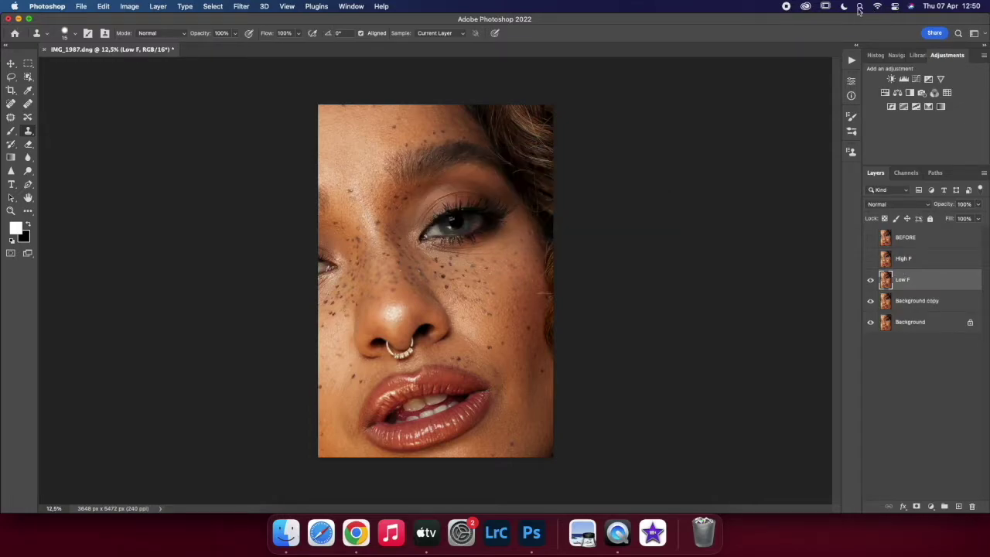
{"action": "left_click", "coordinate": [238, 6]}
Step: Blur Low F with a 14.8-pixel Gaussian Blur and show High F again
{"action": "left_click", "coordinate": [426, 178]}
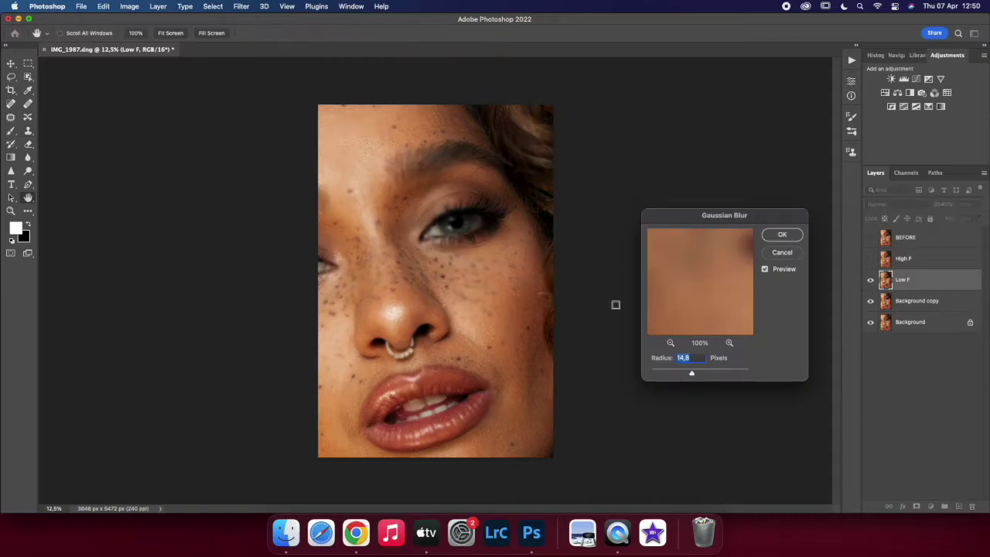
{"action": "left_click", "coordinate": [782, 234]}
{"action": "left_click", "coordinate": [904, 259]}
{"action": "left_click", "coordinate": [870, 258]}
Step: Apply Image from Low F onto High F using Subtract, scale 2, offset 128
{"action": "left_click", "coordinate": [128, 6]}
{"action": "left_click", "coordinate": [155, 150]}
{"action": "left_click", "coordinate": [394, 259]}
{"action": "left_click", "coordinate": [373, 296]}
{"action": "left_click", "coordinate": [396, 302]}
{"action": "left_click", "coordinate": [375, 501]}
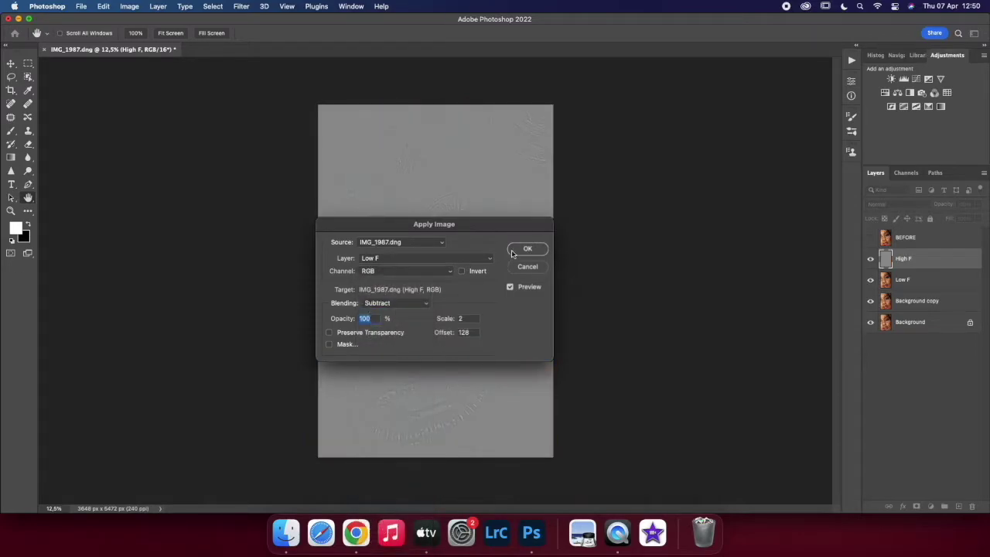
{"action": "left_click", "coordinate": [527, 248]}
Step: Set High F to Linear Light and duplicate both High F and Low F
{"action": "left_click", "coordinate": [891, 204]}
{"action": "left_click", "coordinate": [889, 377]}
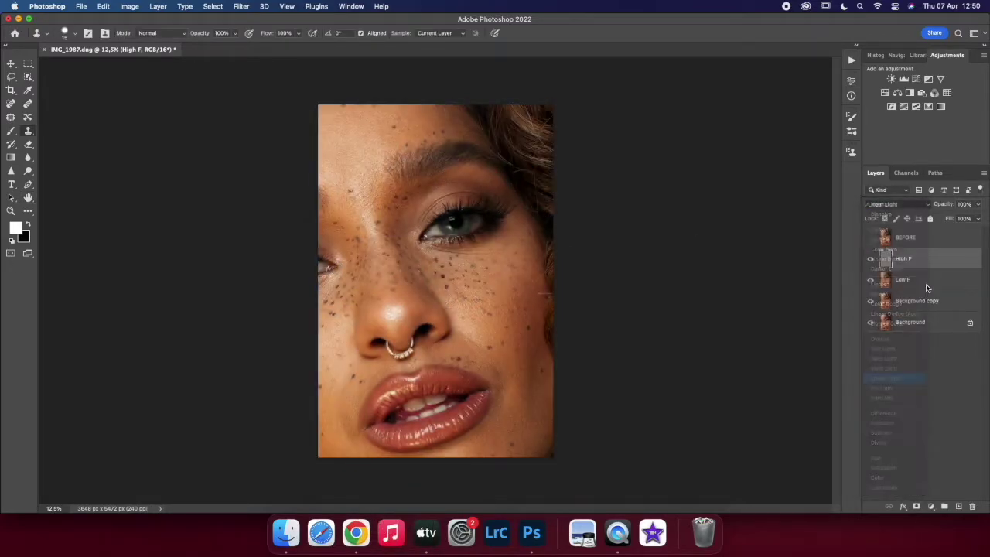
{"action": "key", "text": "ctrl+j"}
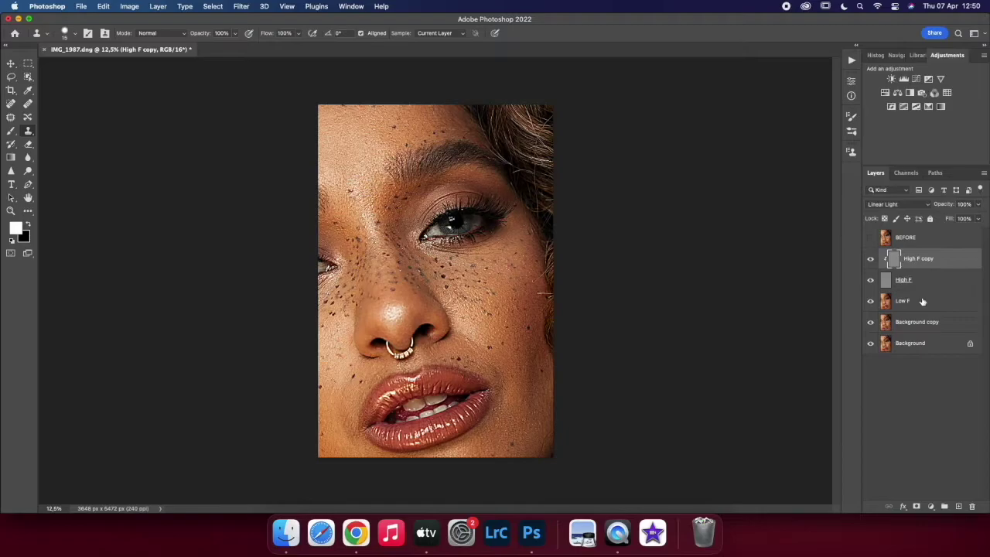
{"action": "left_click", "coordinate": [928, 303]}
{"action": "key", "text": "ctrl+j"}
Step: Clip the Low F copy and group all four frequency layers as Basic FS
{"action": "key", "text": "ctrl+alt+g"}
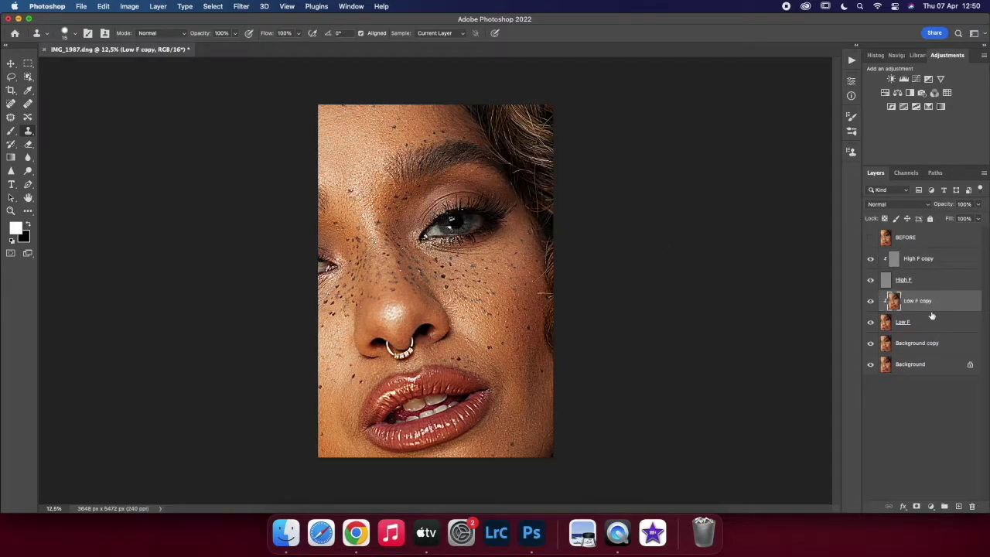
{"action": "left_click", "coordinate": [932, 323], "text": "shift"}
{"action": "left_click", "coordinate": [922, 260], "text": "shift"}
{"action": "key", "text": "ctrl+g"}
{"action": "double_click", "coordinate": [904, 254]}
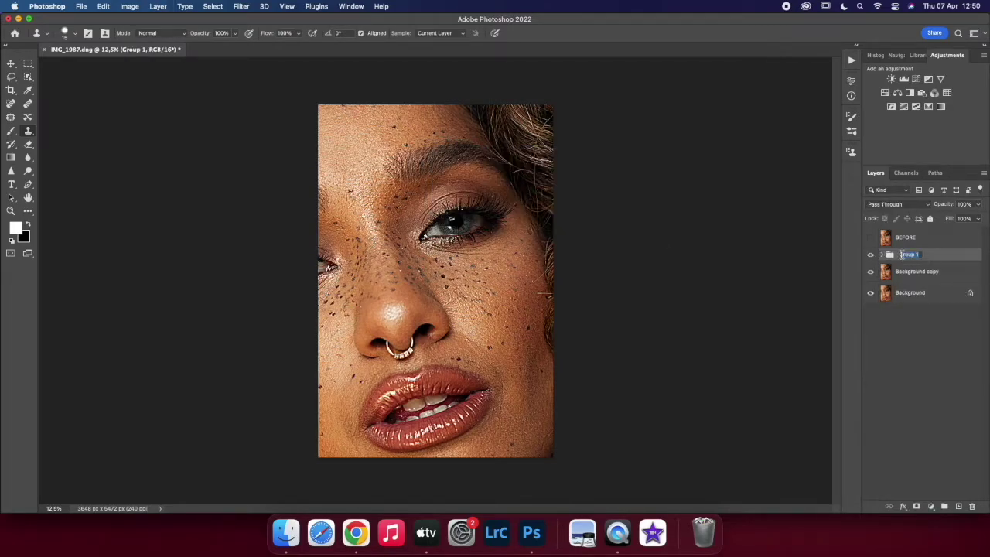
{"action": "type", "text": "Basic"}
{"action": "type", "text": " FS"}
{"action": "key", "text": "Return"}
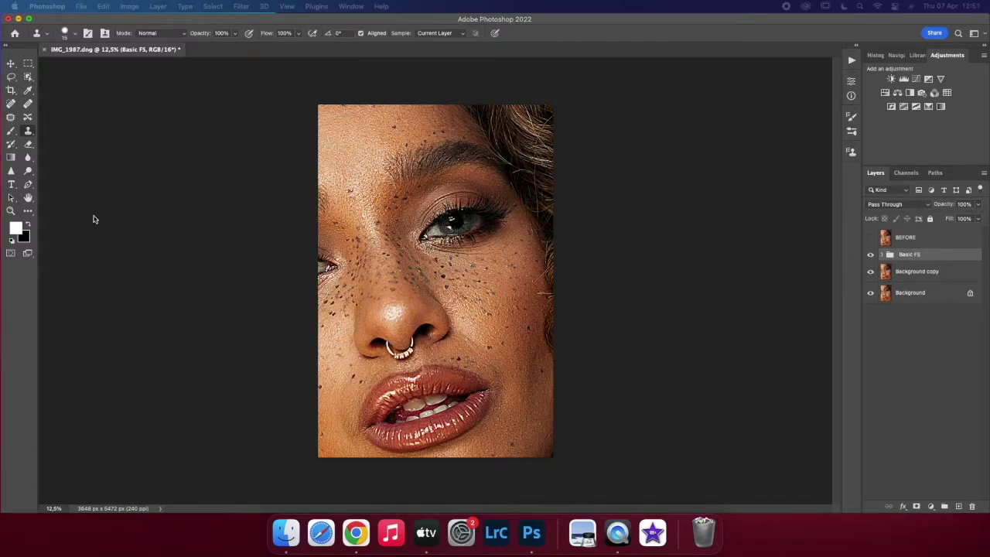
Step: Zoom in and clone away the stray hair strand on the right cheek
{"action": "left_click", "coordinate": [11, 211]}
{"action": "mouse_move", "coordinate": [414, 340]}
{"action": "left_mouse_down"}
{"action": "mouse_move", "coordinate": [437, 341]}
{"action": "mouse_move", "coordinate": [493, 310]}
{"action": "left_mouse_up"}
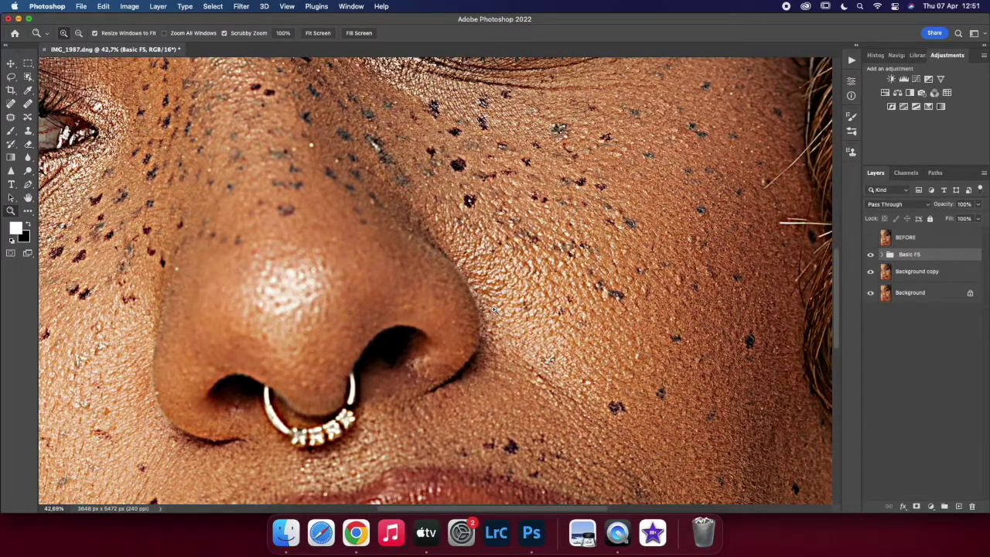
{"action": "key", "text": "F2"}
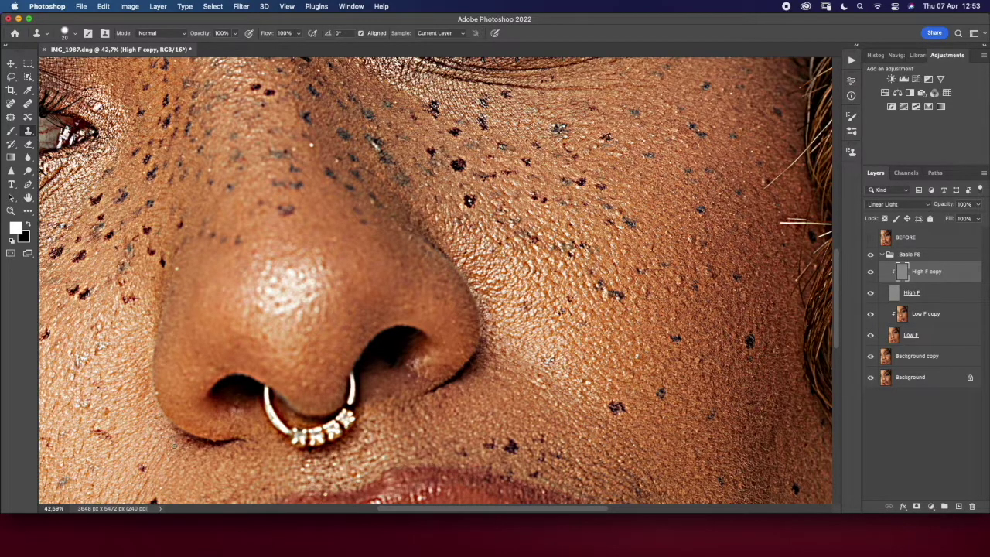
{"action": "scroll", "coordinate": [555, 392], "scroll_direction": "down", "scroll_amount": 5}
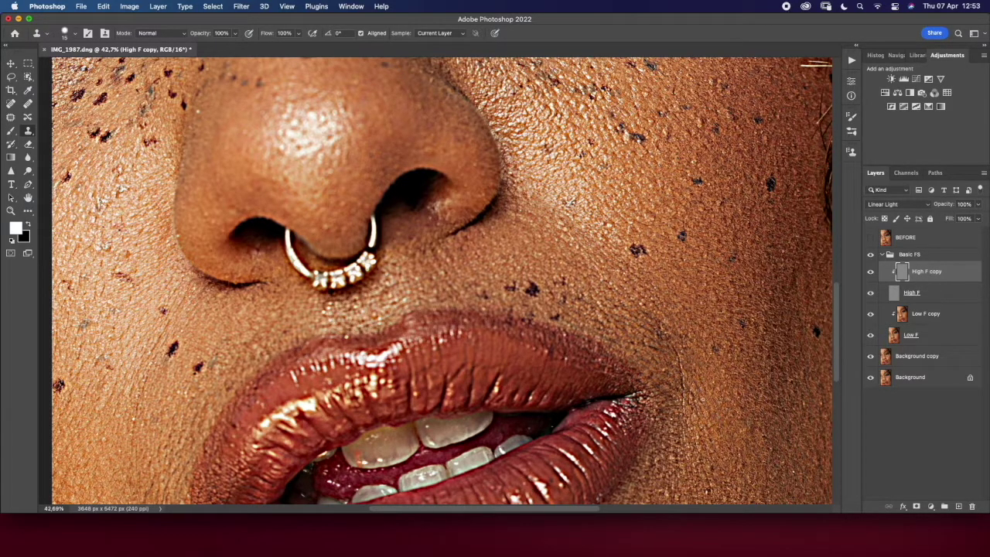
{"action": "left_click_drag", "start_coordinate": [712, 426], "coordinate": [681, 307]}
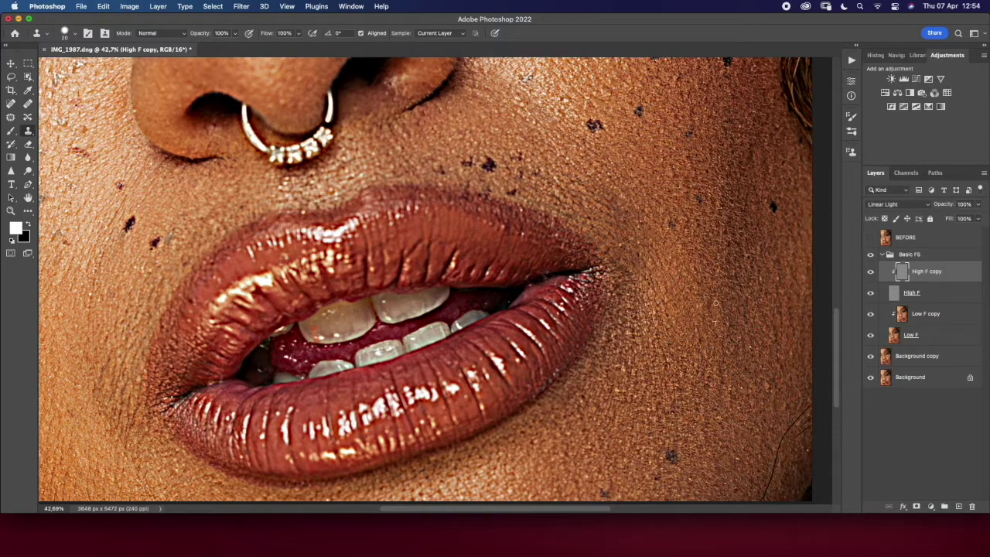
{"action": "scroll", "coordinate": [629, 402], "scroll_direction": "down", "scroll_amount": 3}
{"action": "scroll", "coordinate": [579, 333], "scroll_direction": "down", "scroll_amount": 3}
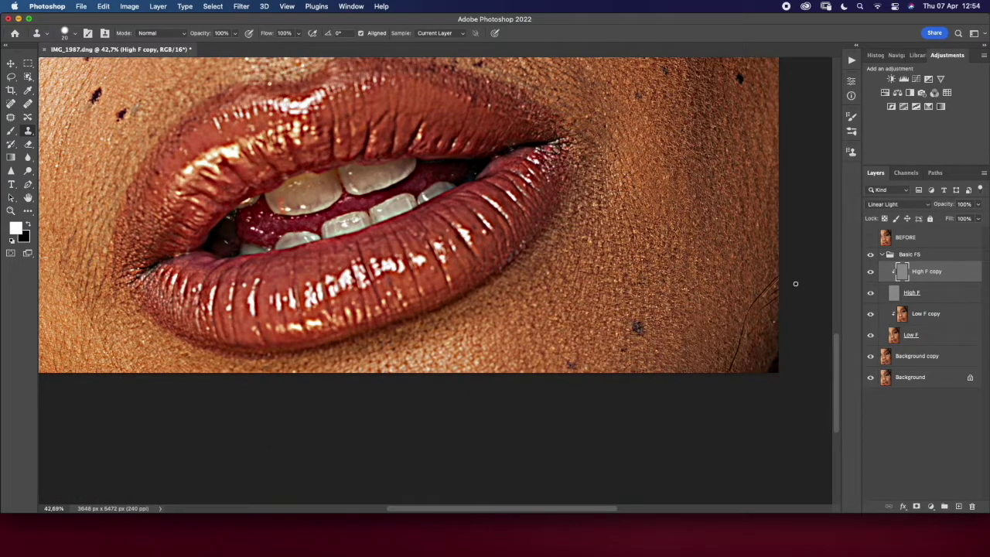
{"action": "mouse_move", "coordinate": [766, 285]}
{"action": "left_mouse_down"}
{"action": "mouse_move", "coordinate": [741, 309]}
{"action": "mouse_move", "coordinate": [732, 367]}
{"action": "left_mouse_up"}
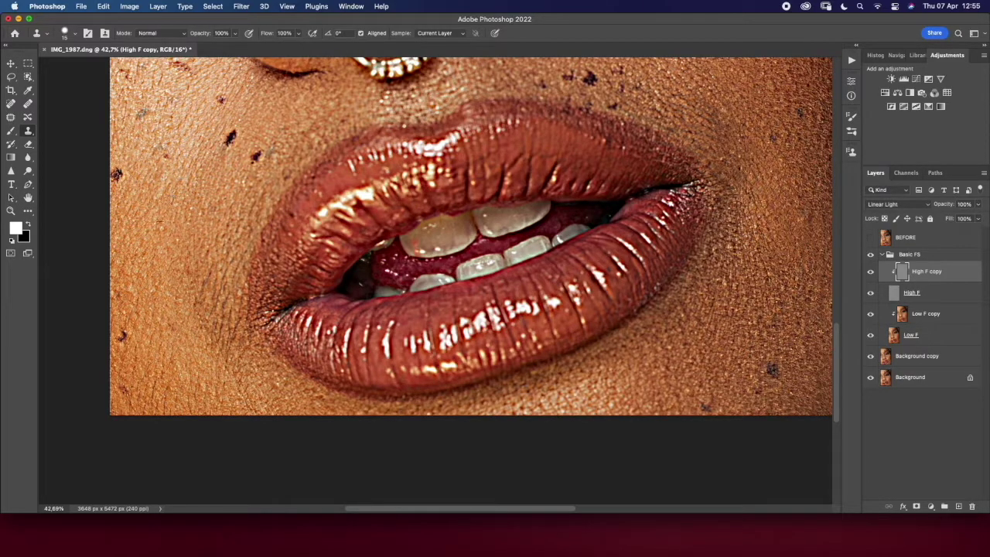
Step: With a size-20 clone brush, smooth the skin texture beside the mouth
{"action": "key", "text": "bracketright"}
{"action": "left_click_drag", "start_coordinate": [242, 260], "coordinate": [198, 262]}
{"action": "left_click_drag", "start_coordinate": [225, 336], "coordinate": [244, 308]}
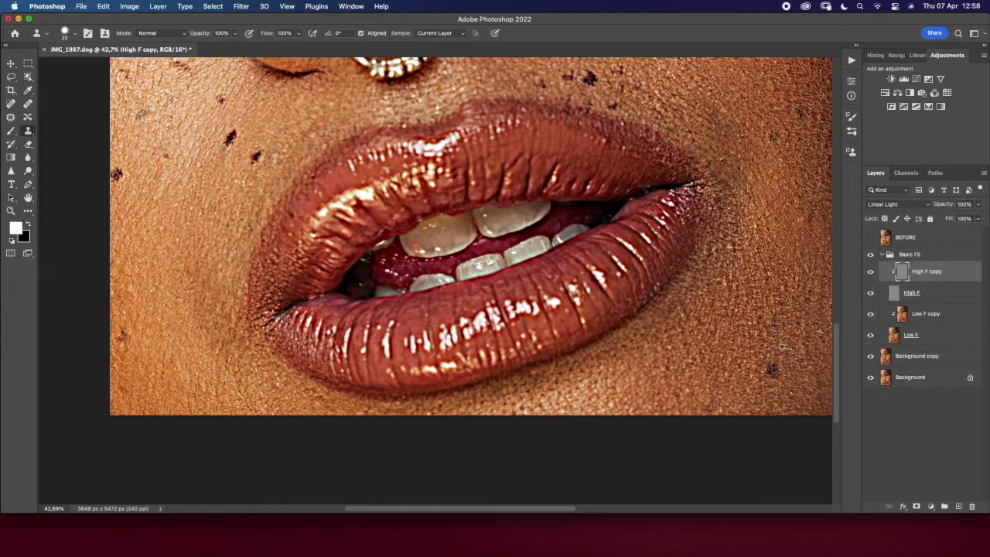
{"action": "key", "text": "z"}
{"action": "key", "text": "super+0"}
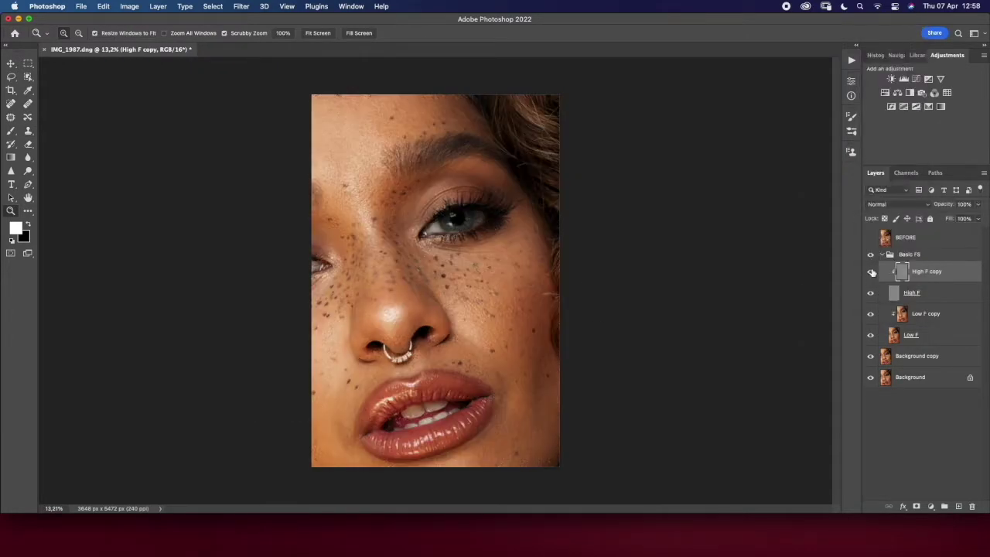
Step: Zoom into the right cheek and pan across eye, nose and lips to check the retouch
{"action": "left_click_drag", "start_coordinate": [538, 277], "coordinate": [562, 274]}
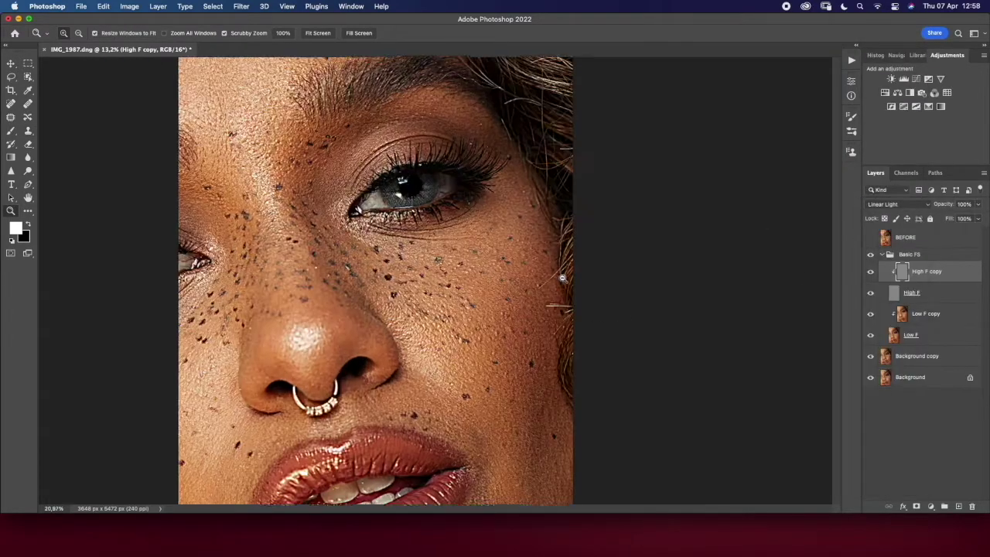
{"action": "key", "text": "s"}
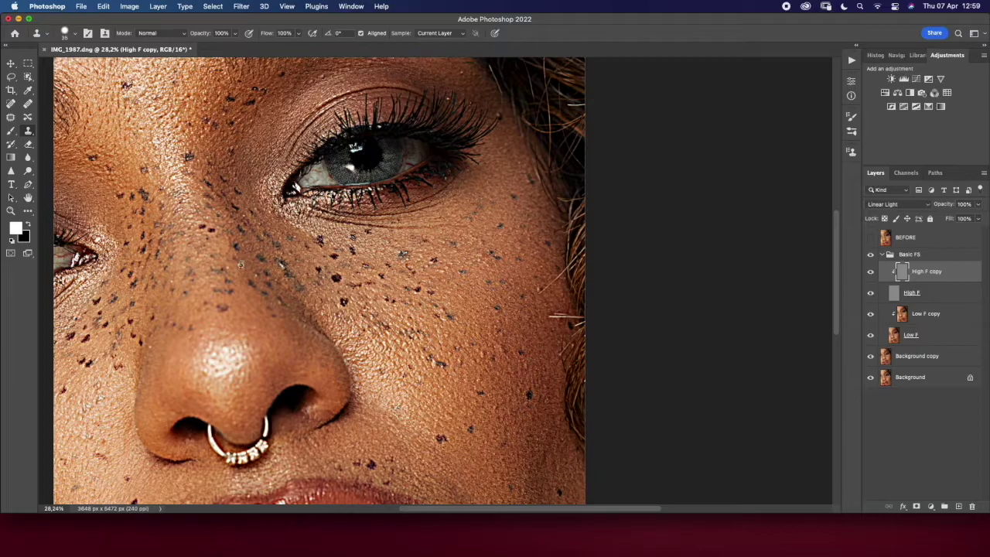
{"action": "scroll", "coordinate": [205, 299], "scroll_direction": "down", "scroll_amount": 3}
{"action": "scroll", "coordinate": [205, 299], "scroll_direction": "left", "scroll_amount": 4}
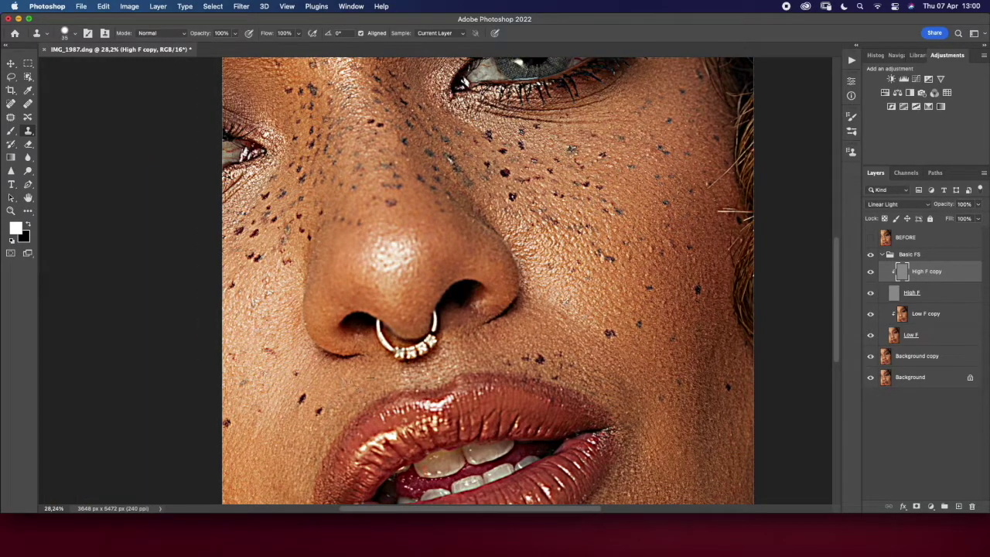
{"action": "scroll", "coordinate": [371, 348], "scroll_direction": "up", "scroll_amount": 8}
{"action": "scroll", "coordinate": [371, 348], "scroll_direction": "left", "scroll_amount": 2}
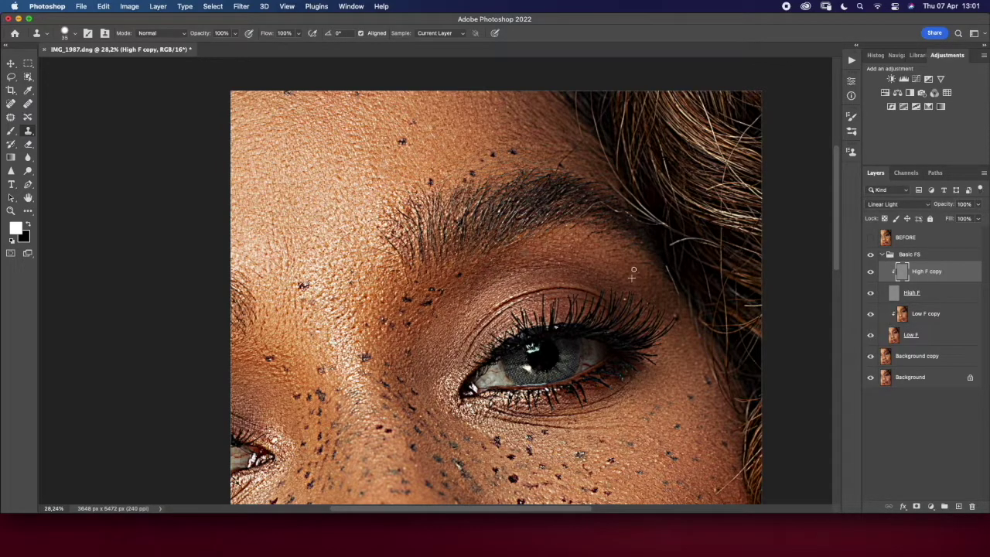
{"action": "scroll", "coordinate": [370, 263], "scroll_direction": "down", "scroll_amount": 5}
{"action": "scroll", "coordinate": [377, 304], "scroll_direction": "down", "scroll_amount": 1}
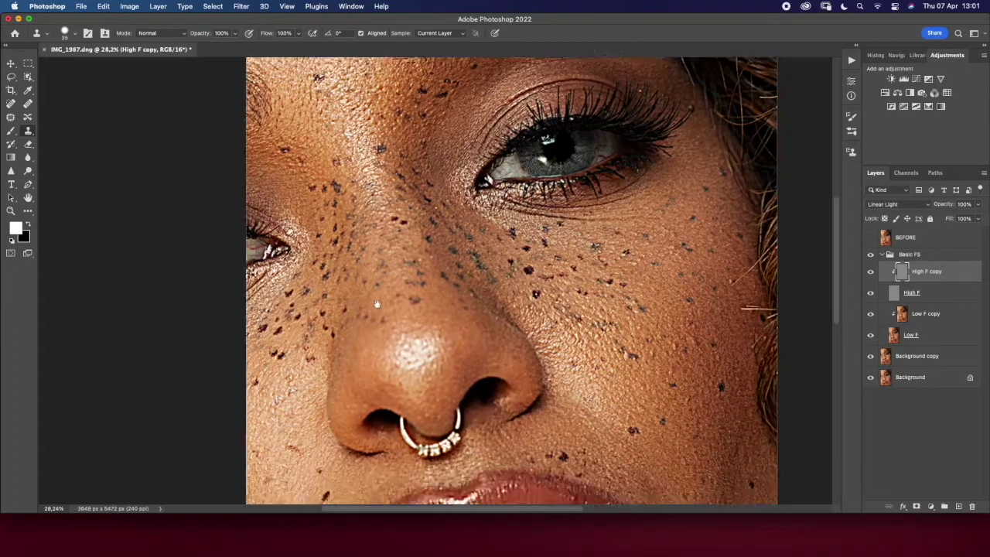
{"action": "scroll", "coordinate": [376, 304], "scroll_direction": "down", "scroll_amount": 5}
Step: Set the High F copy layer to Normal blending and zoom back out
{"action": "left_click", "coordinate": [898, 204]}
{"action": "left_click", "coordinate": [886, 32]}
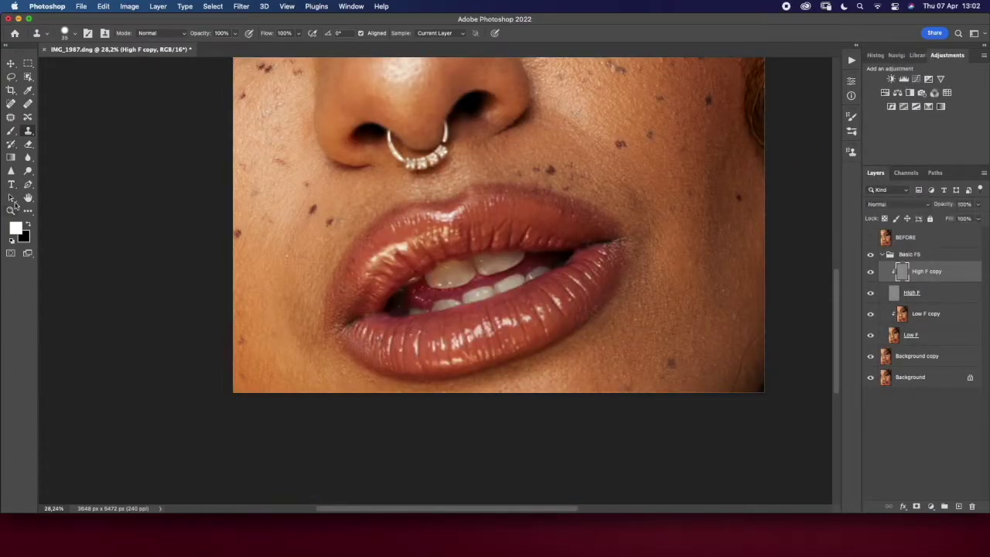
{"action": "left_click", "coordinate": [11, 210]}
{"action": "left_click_drag", "start_coordinate": [586, 298], "coordinate": [588, 371]}
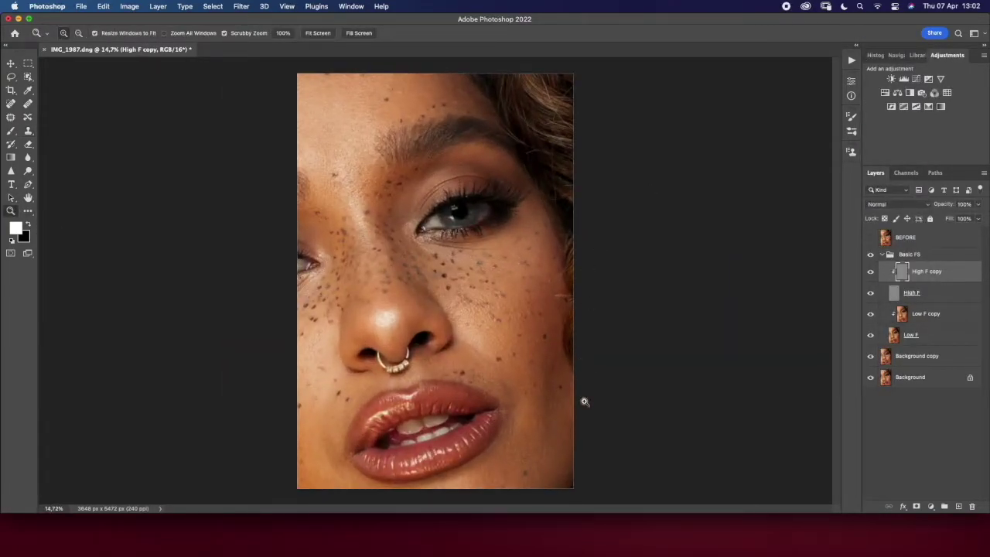
Step: Add a Curves layer and group it as Micro DNB
{"action": "left_click", "coordinate": [882, 254]}
{"action": "left_click", "coordinate": [931, 506]}
{"action": "left_click", "coordinate": [936, 382]}
{"action": "double_click", "coordinate": [925, 258]}
{"action": "type", "text": "Dodge"}
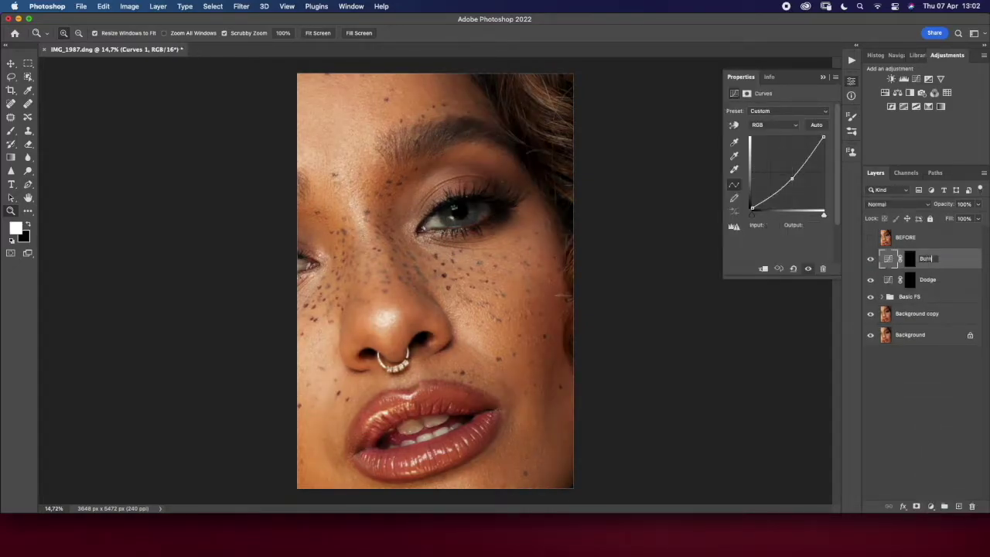
{"action": "key", "text": "ctrl+g"}
{"action": "double_click", "coordinate": [908, 255]}
{"action": "type", "text": "Micro DNB"}
{"action": "key", "text": "Return"}
Step: Add a Levels check adjustment for the ICL inverted grayscale view and expand the groups
{"action": "left_click", "coordinate": [930, 506]}
{"action": "left_click", "coordinate": [936, 370]}
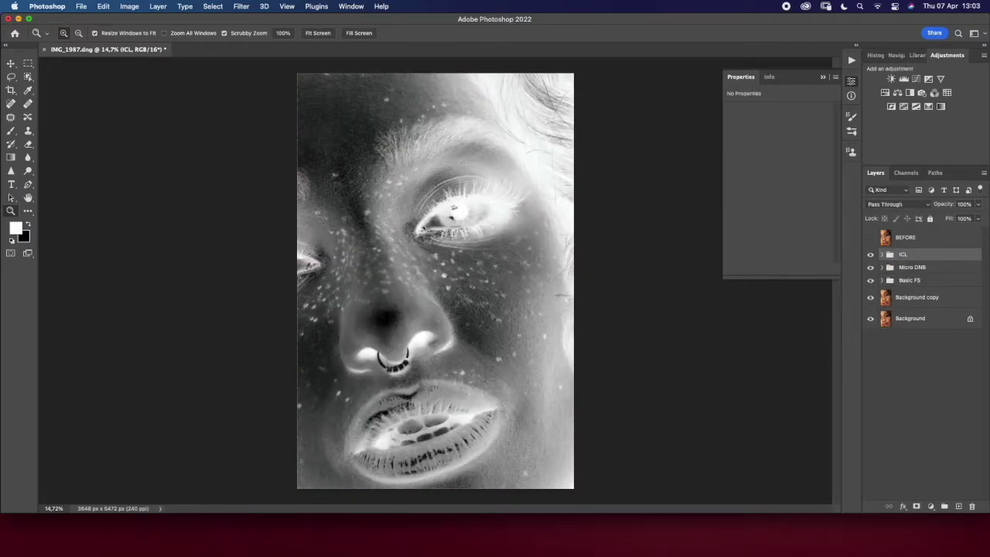
{"action": "key", "text": "b"}
{"action": "left_click", "coordinate": [882, 255]}
{"action": "left_click", "coordinate": [882, 309]}
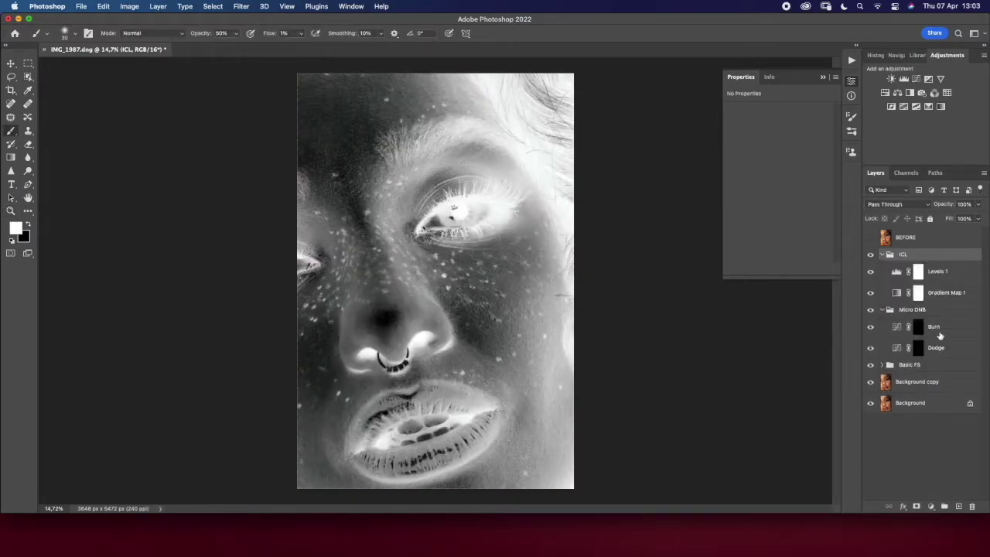
Step: Paint dodge and burn on the Burn and Dodge masks at 5% brush flow
{"action": "left_click", "coordinate": [939, 335]}
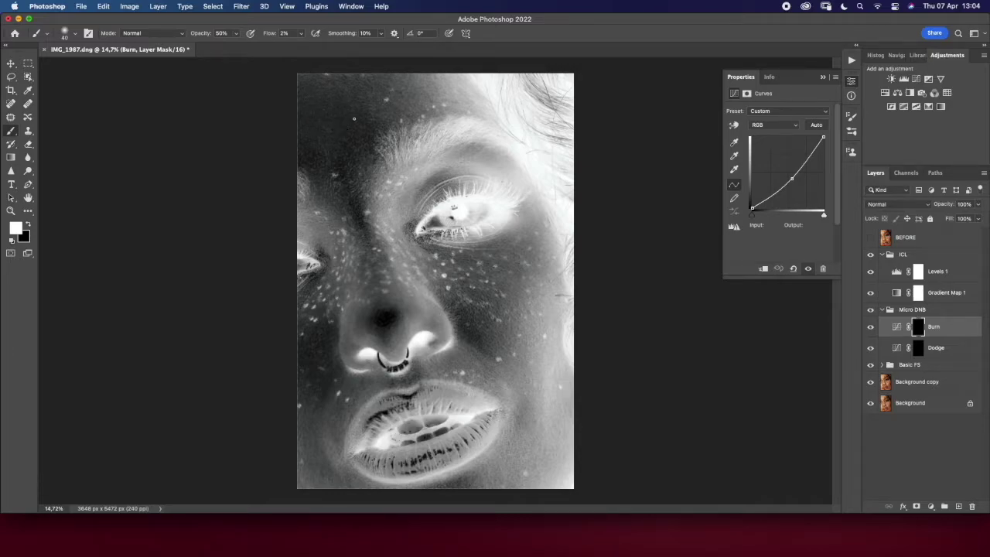
{"action": "left_click", "coordinate": [301, 33]}
{"action": "left_click_drag", "start_coordinate": [300, 48], "coordinate": [300, 47]}
{"action": "left_click", "coordinate": [936, 348]}
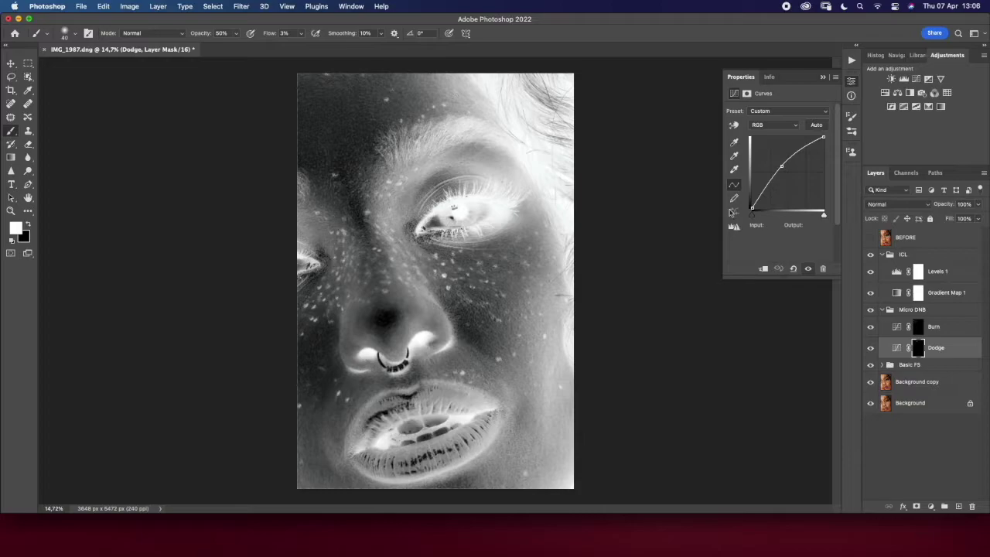
{"action": "left_click", "coordinate": [932, 327]}
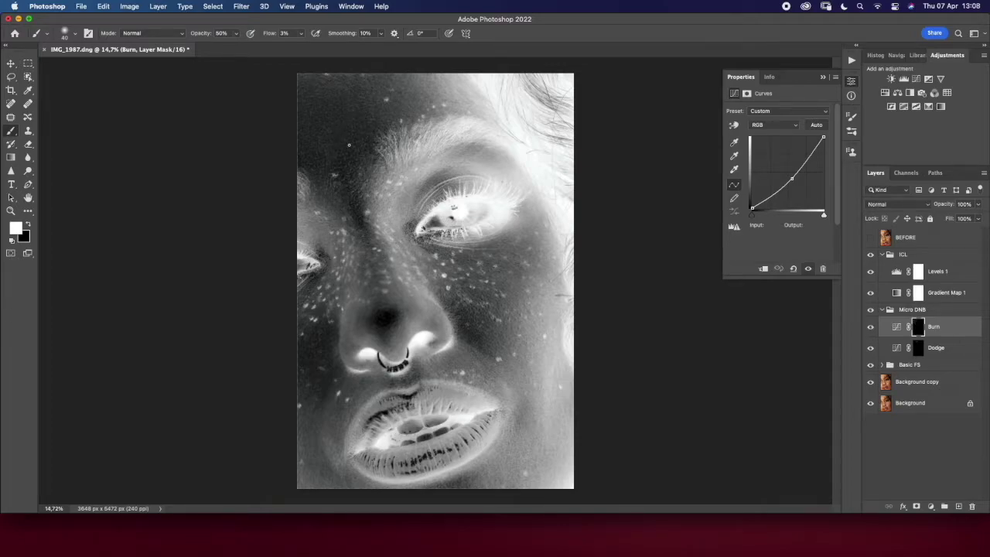
{"action": "key", "text": "alt+bracketleft"}
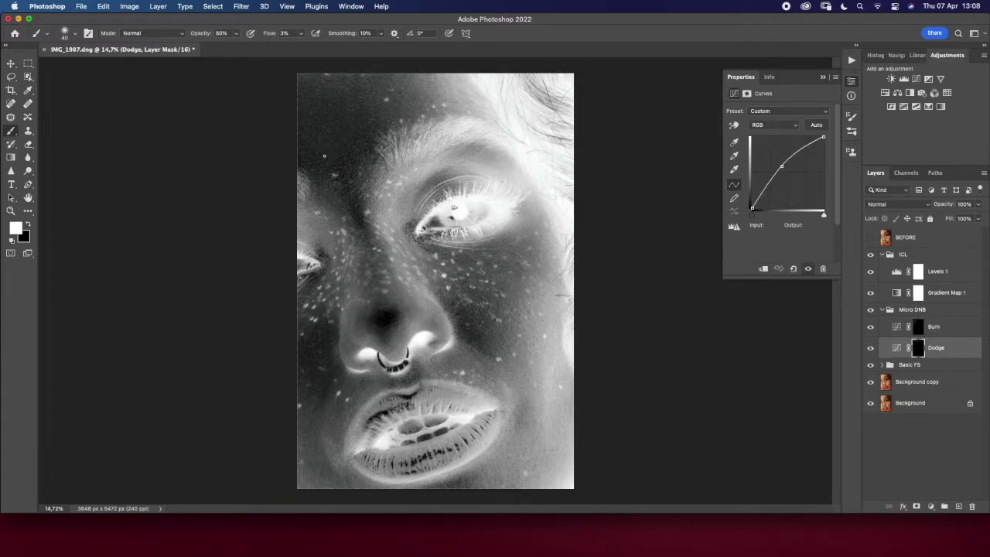
{"action": "double_click", "coordinate": [879, 313]}
{"action": "left_click", "coordinate": [948, 146]}
Step: Compare in colour, then paint the Burn and Dodge masks with brush sizes 100 and 80
{"action": "key", "text": "z"}
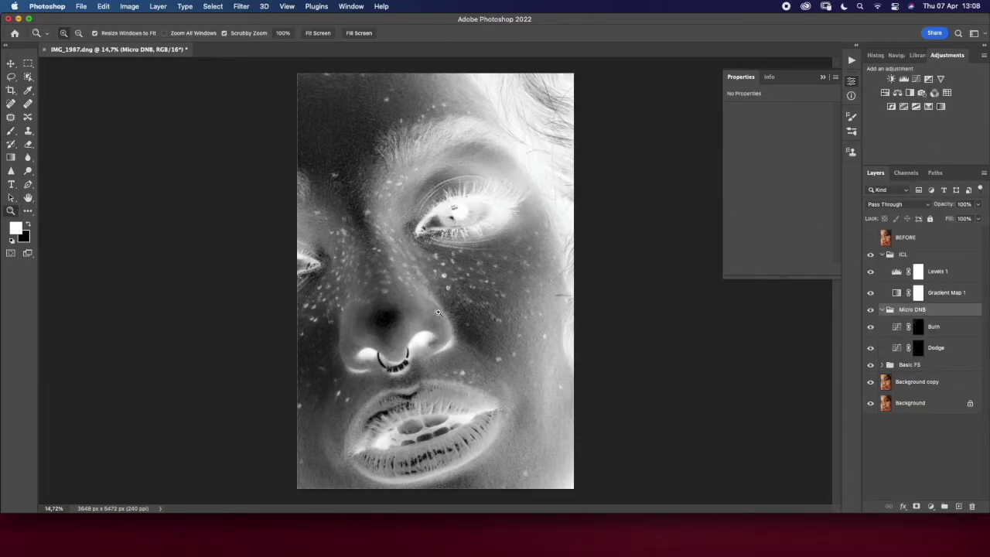
{"action": "scroll", "coordinate": [438, 312], "scroll_direction": "down", "scroll_amount": 3}
{"action": "left_click", "coordinate": [870, 254]}
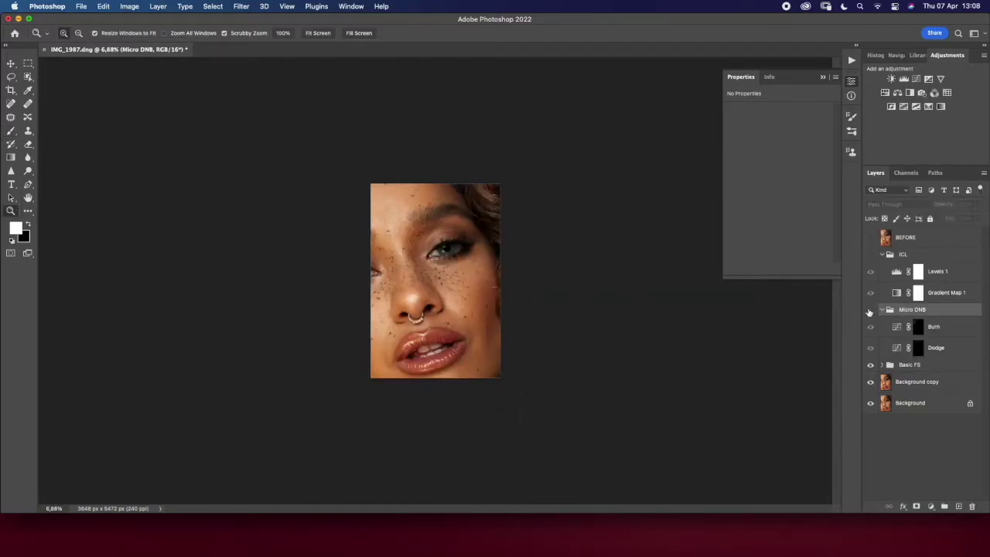
{"action": "left_click", "coordinate": [871, 254]}
{"action": "scroll", "coordinate": [521, 340], "scroll_direction": "up", "scroll_amount": 3}
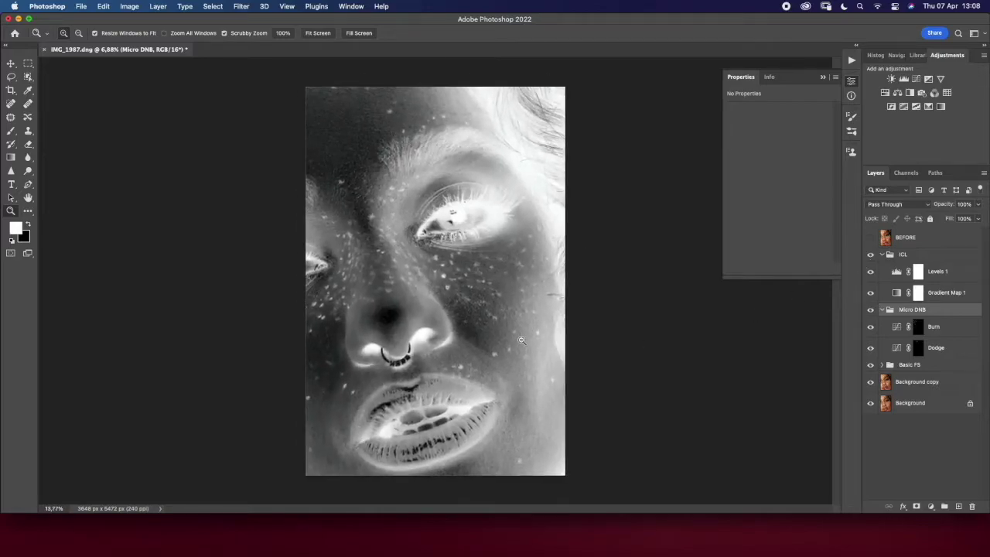
{"action": "key", "text": "b"}
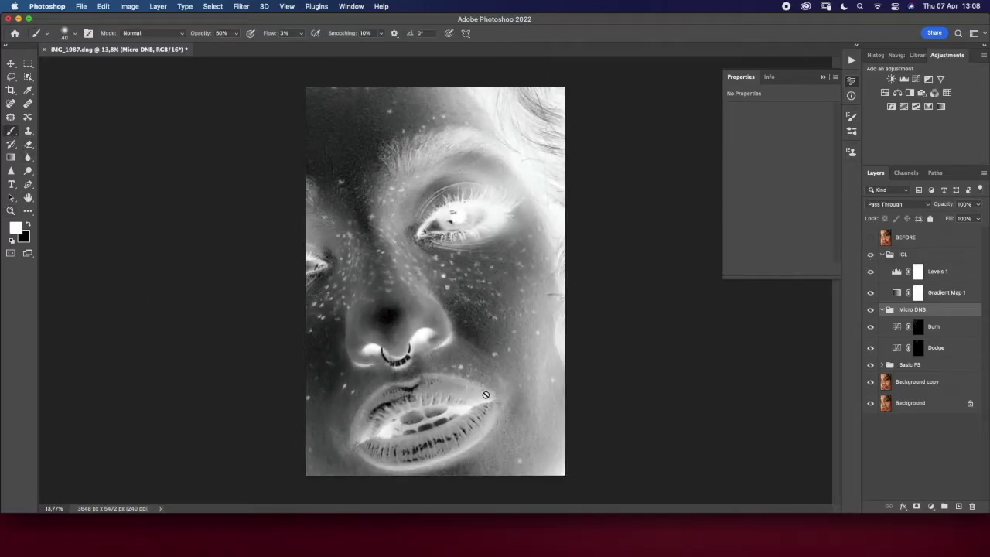
{"action": "left_click", "coordinate": [929, 330]}
{"action": "key", "text": "bracketright"}
{"action": "key", "text": "bracketright"}
{"action": "key", "text": "bracketright"}
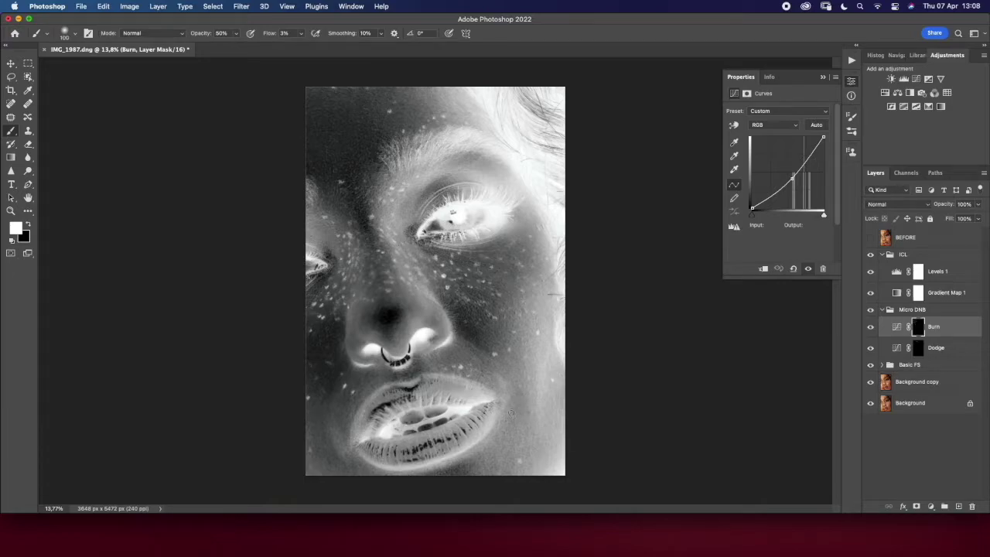
{"action": "key", "text": "alt+bracketleft"}
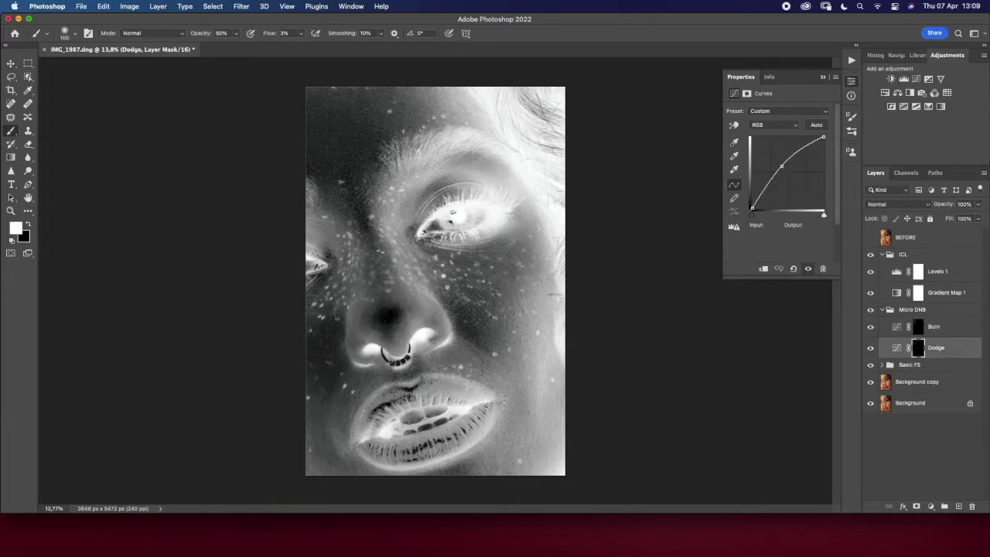
{"action": "key", "text": "bracketleft"}
{"action": "key", "text": "bracketleft"}
{"action": "key", "text": "alt+bracketright"}
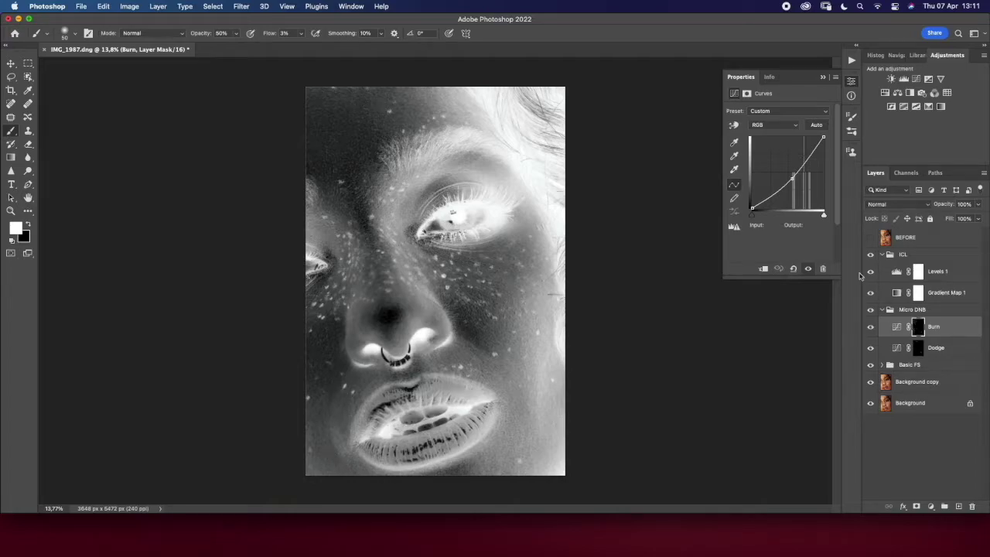
Step: Keep alternating Dodge and Burn painting, toggling the ICL check view to compare
{"action": "left_click", "coordinate": [871, 254]}
{"action": "left_click", "coordinate": [871, 254]}
{"action": "left_click", "coordinate": [928, 347]}
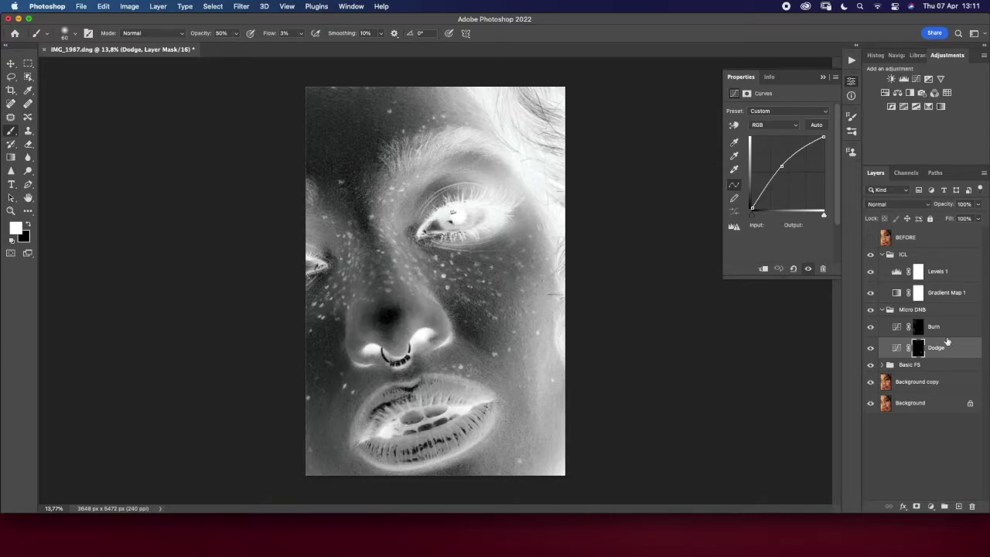
{"action": "key", "text": "alt+bracketright"}
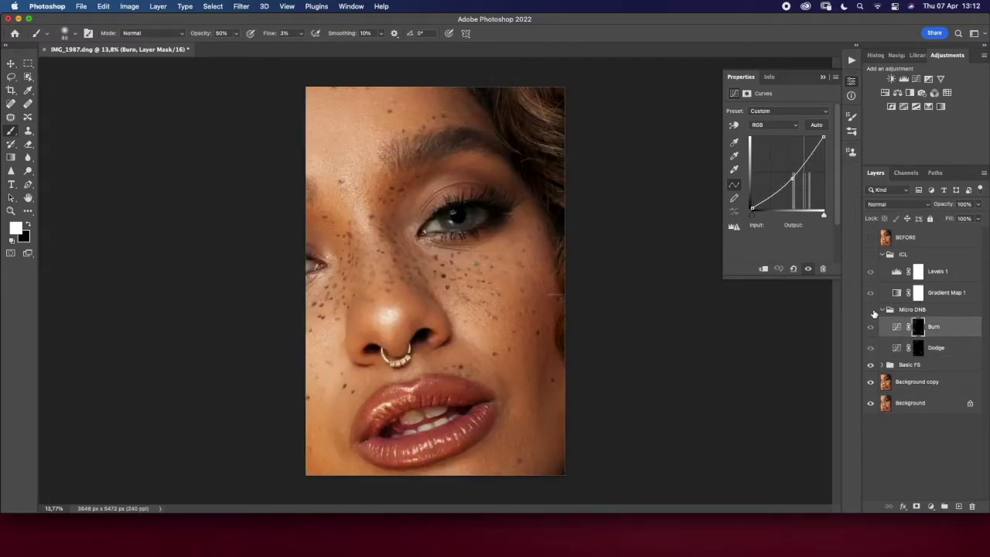
{"action": "left_click", "coordinate": [882, 309]}
{"action": "left_click", "coordinate": [871, 254]}
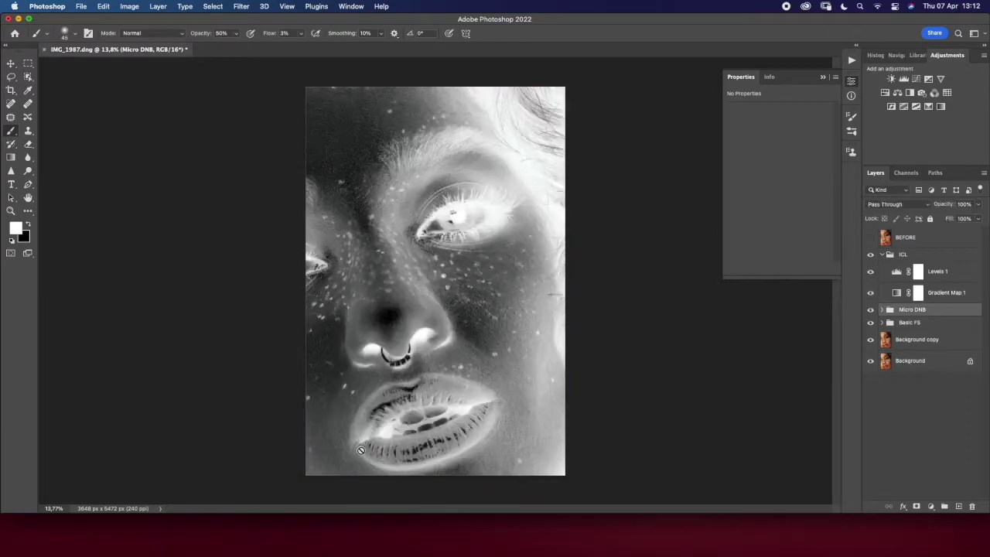
Step: Expand Micro DNB and target the Burn layer mask to resume burning
{"action": "left_click", "coordinate": [883, 309]}
{"action": "left_click", "coordinate": [934, 349]}
{"action": "left_click", "coordinate": [934, 327]}
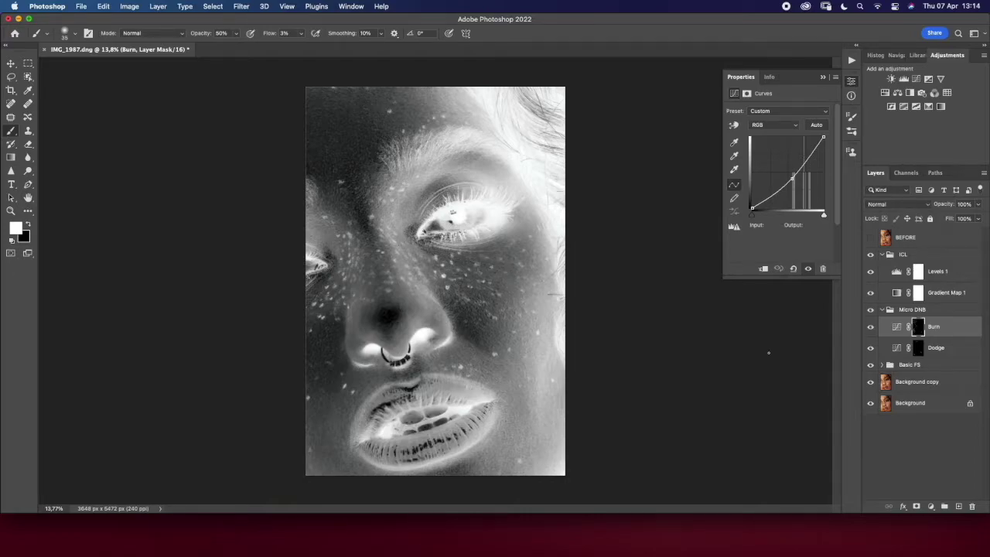
Step: Add Dodge strokes at brush size 100, then hide ICL and collapse Micro DNB
{"action": "key", "text": "alt+bracketleft"}
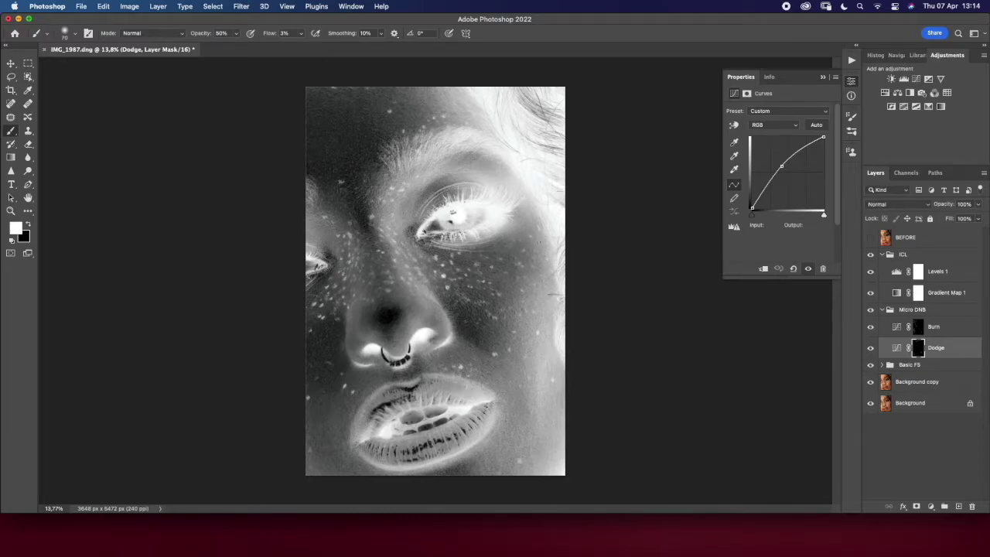
{"action": "key", "text": "bracketright"}
{"action": "key", "text": "bracketright"}
{"action": "key", "text": "bracketright"}
{"action": "left_click", "coordinate": [870, 255]}
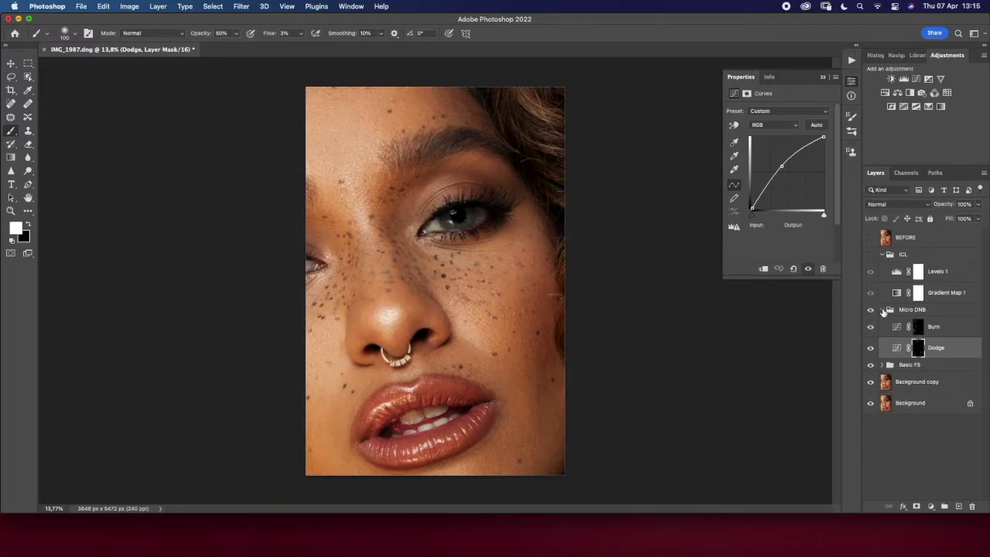
{"action": "left_click", "coordinate": [883, 310]}
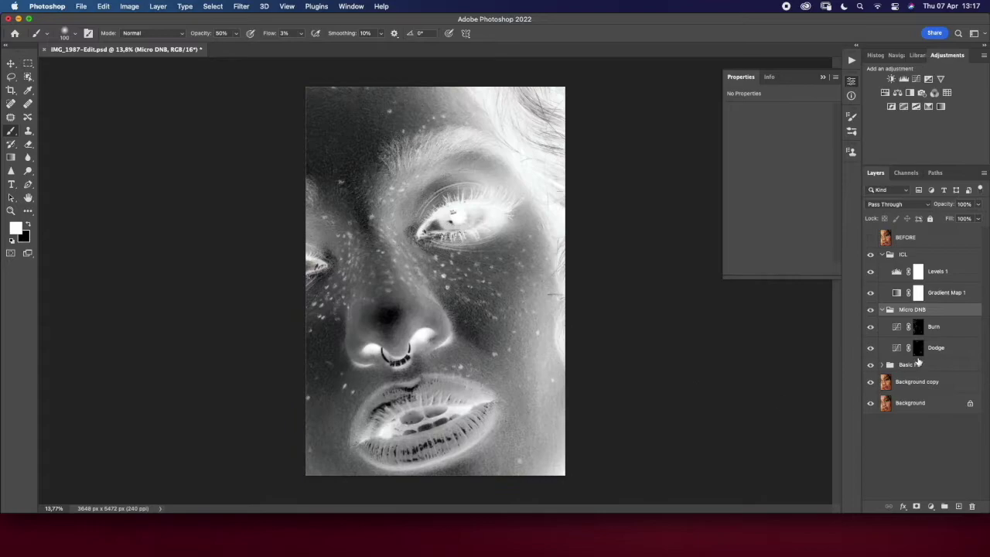
{"action": "left_click", "coordinate": [919, 348]}
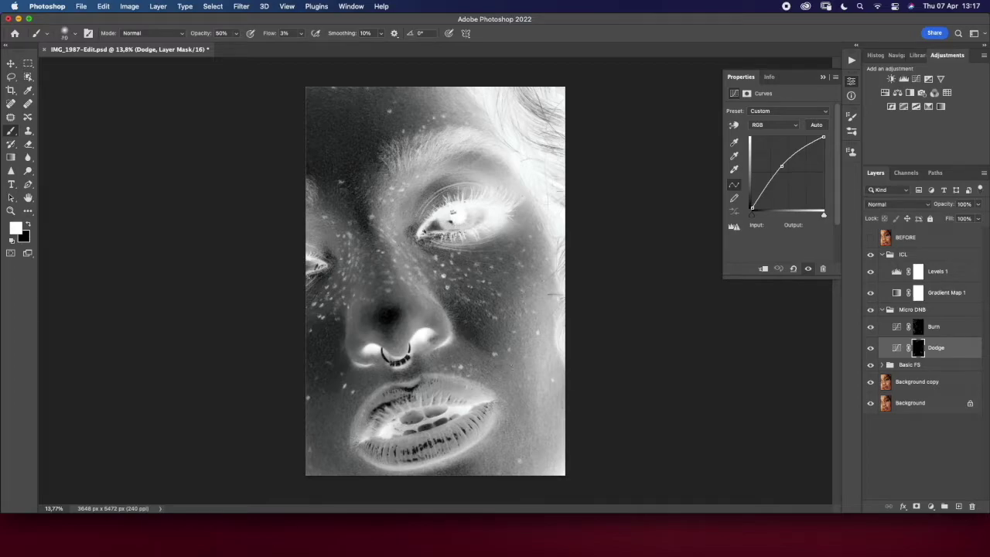
Step: Dodge more at brush size 100, compare in colour, and set Levels 1 black input to 36
{"action": "key", "text": "bracketright"}
{"action": "key", "text": "bracketright"}
{"action": "key", "text": "bracketright"}
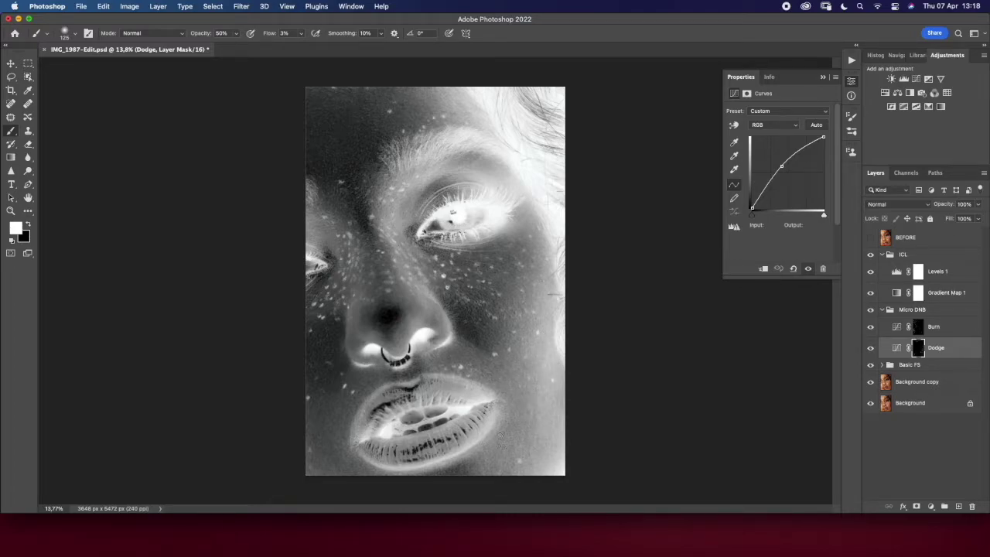
{"action": "left_click", "coordinate": [896, 347]}
{"action": "left_click", "coordinate": [870, 254]}
{"action": "left_click", "coordinate": [918, 347]}
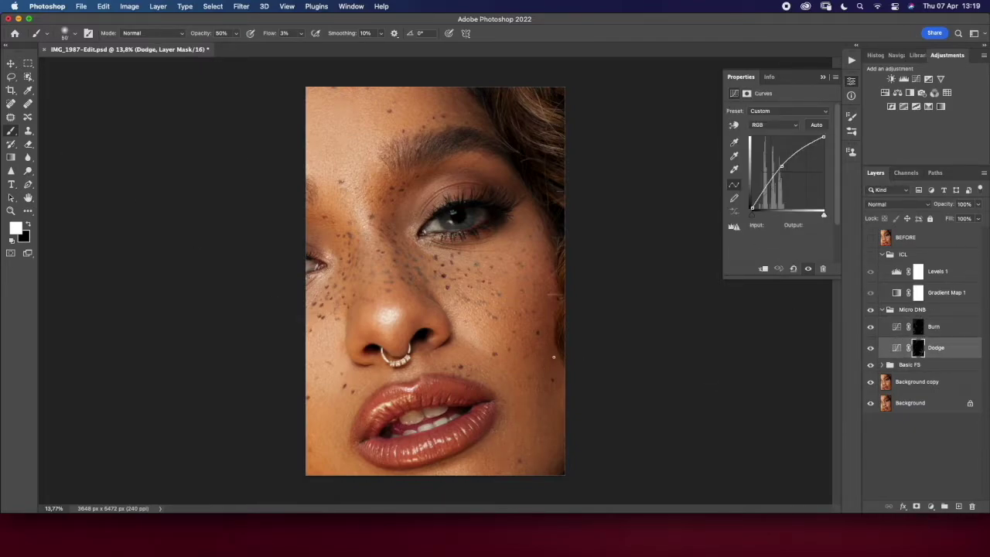
{"action": "key", "text": "super+z"}
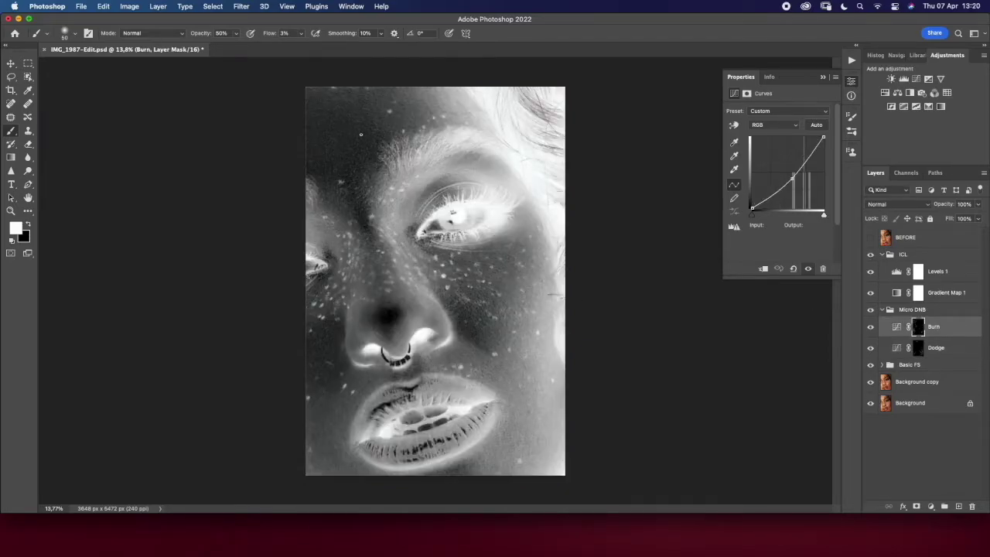
{"action": "key", "text": "super+z"}
{"action": "key", "text": "super+z"}
{"action": "key", "text": "super+z"}
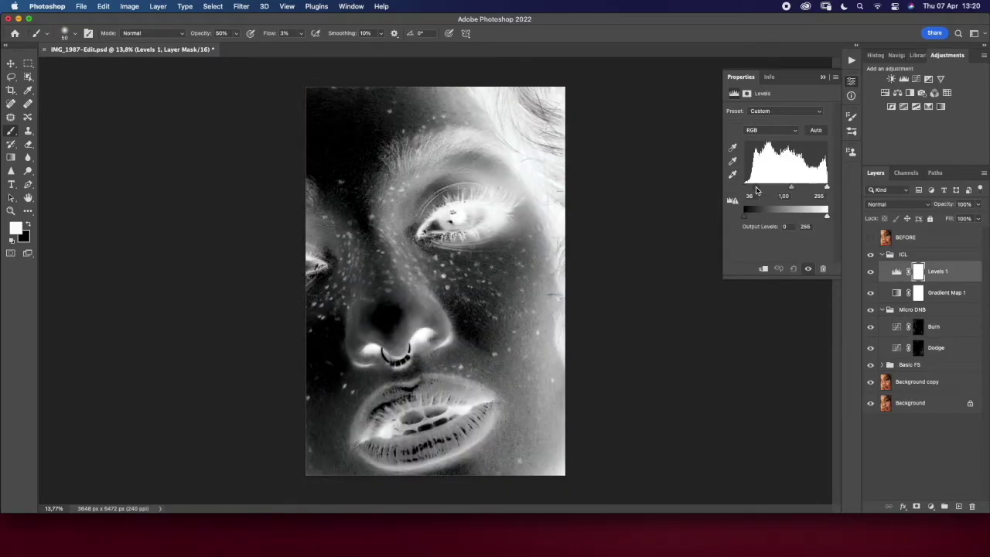
{"action": "key", "text": "z"}
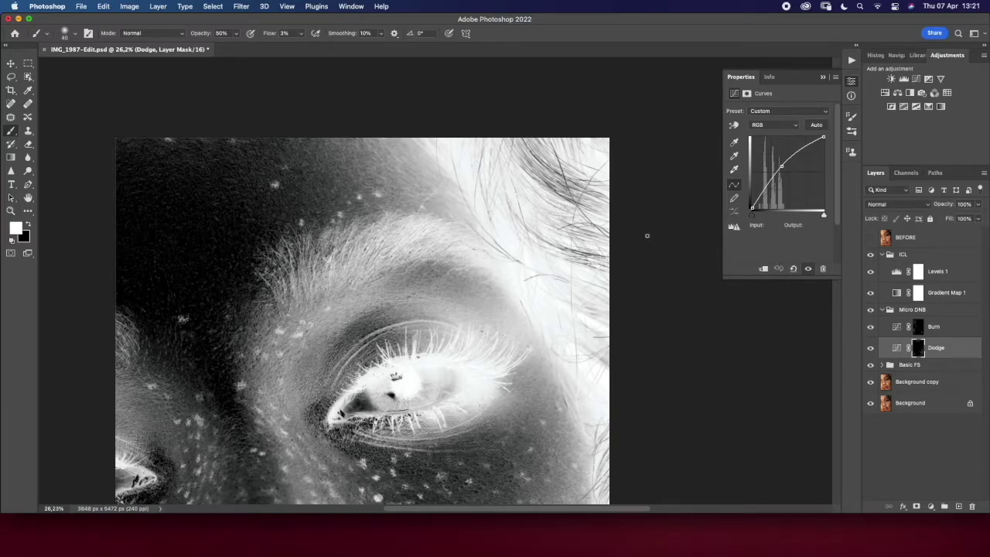
Step: Paint fine dodge and burn strokes around the eye and cheek, alternating the Burn and Dodge masks
{"action": "left_click", "coordinate": [932, 326]}
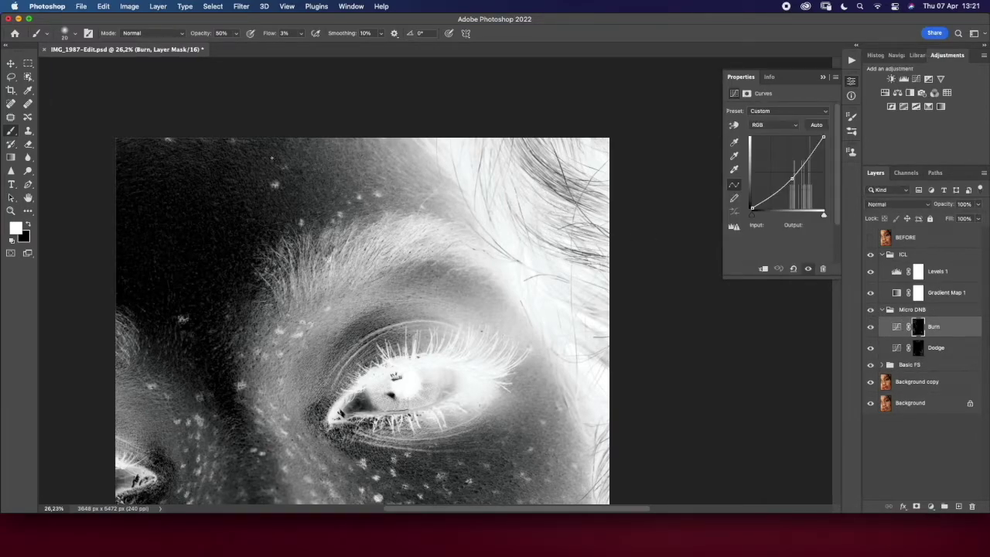
{"action": "left_click", "coordinate": [936, 347]}
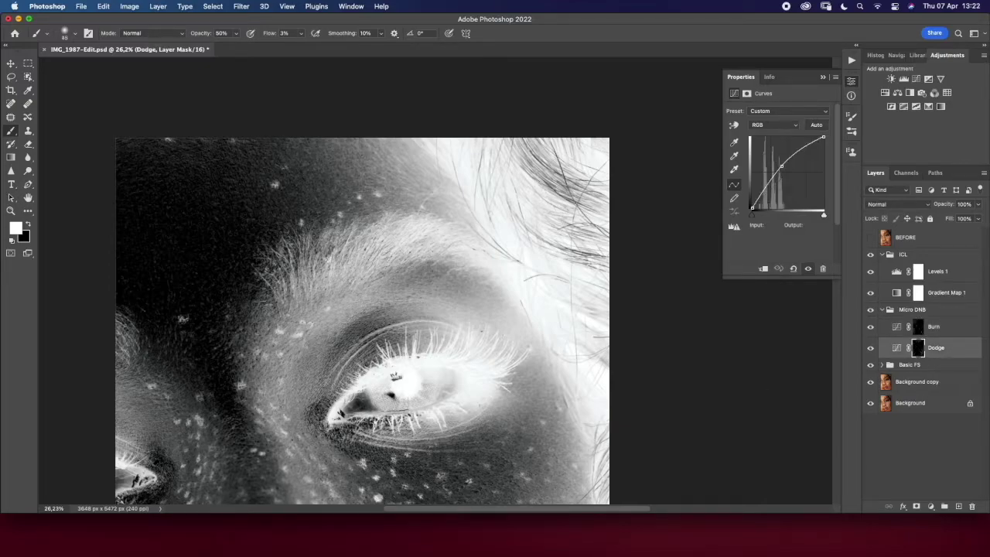
{"action": "key", "text": "alt+bracketright"}
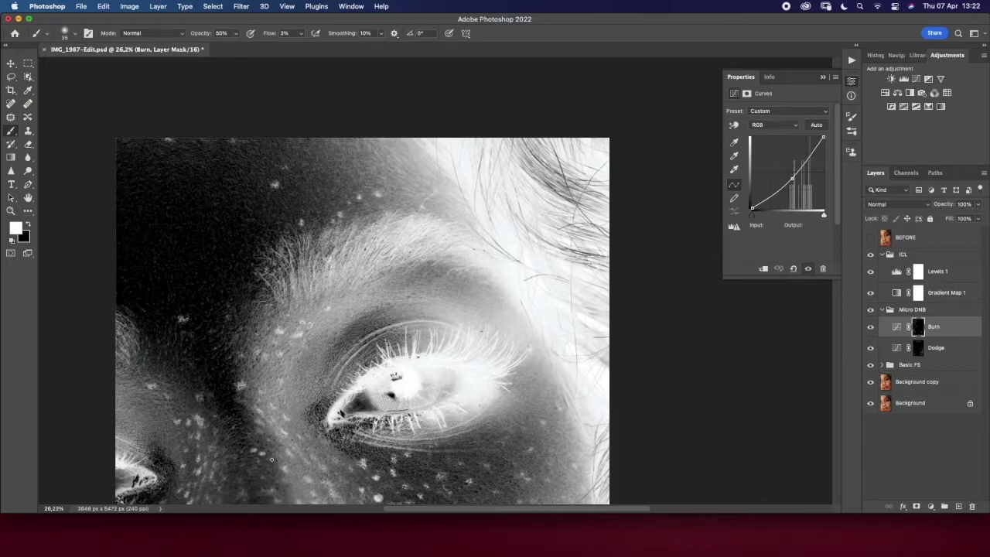
{"action": "scroll", "coordinate": [274, 460], "scroll_direction": "down", "scroll_amount": 3}
{"action": "scroll", "coordinate": [315, 287], "scroll_direction": "down", "scroll_amount": 3}
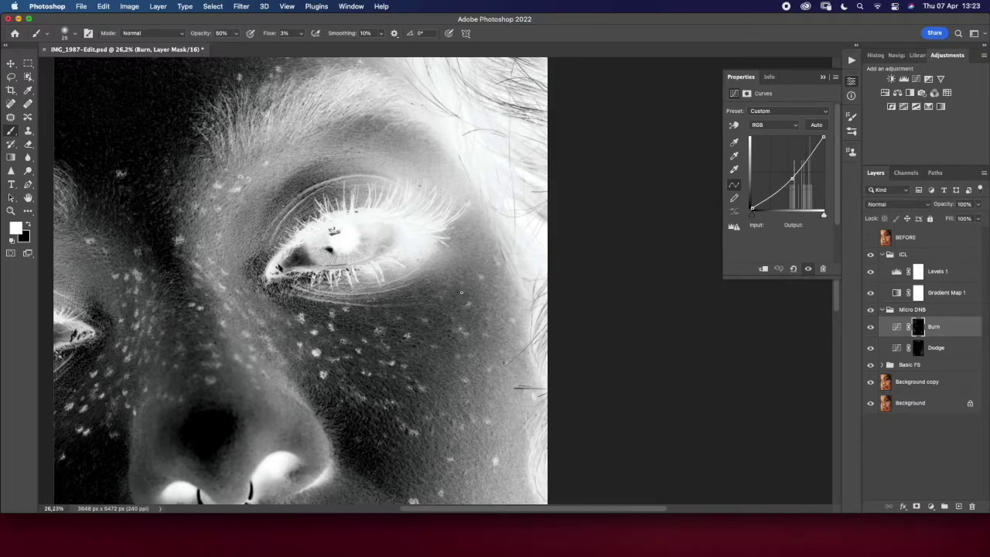
{"action": "scroll", "coordinate": [361, 363], "scroll_direction": "down", "scroll_amount": 5}
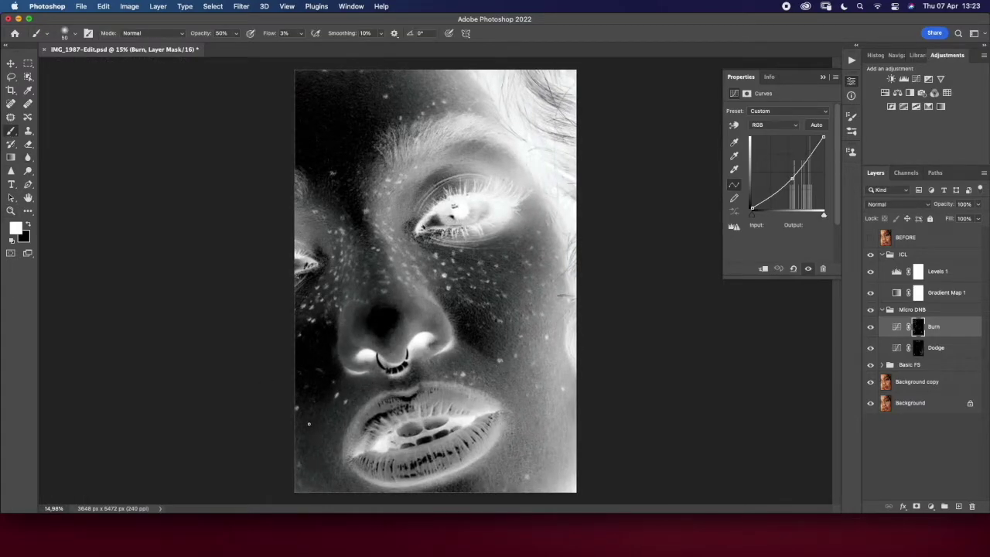
{"action": "left_click", "coordinate": [882, 348]}
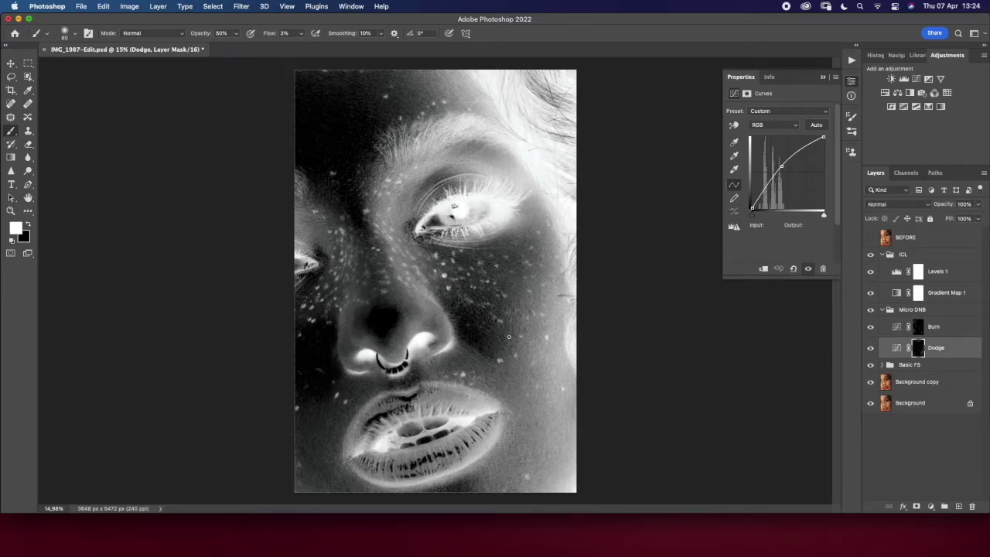
{"action": "key", "text": "alt+bracketright"}
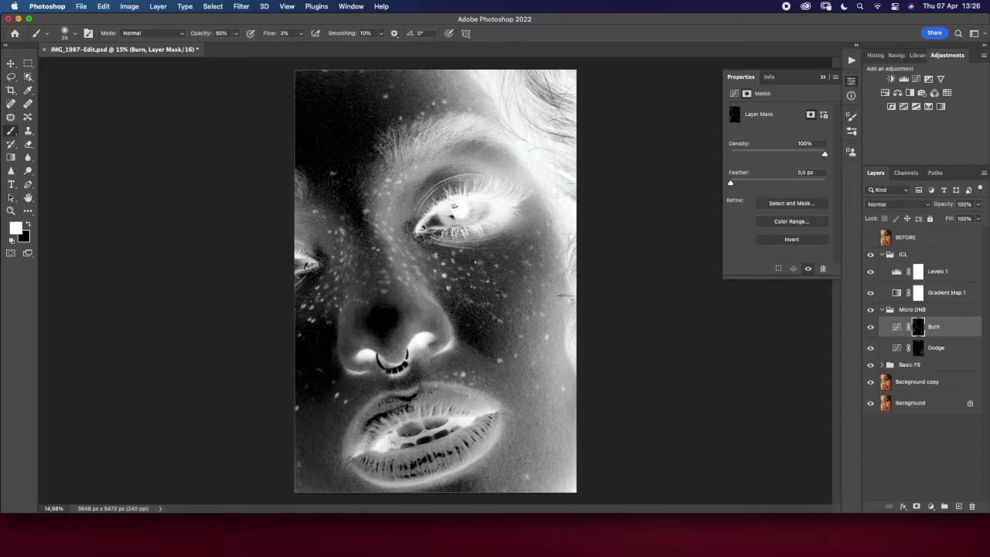
{"action": "key", "text": "alt+bracketleft"}
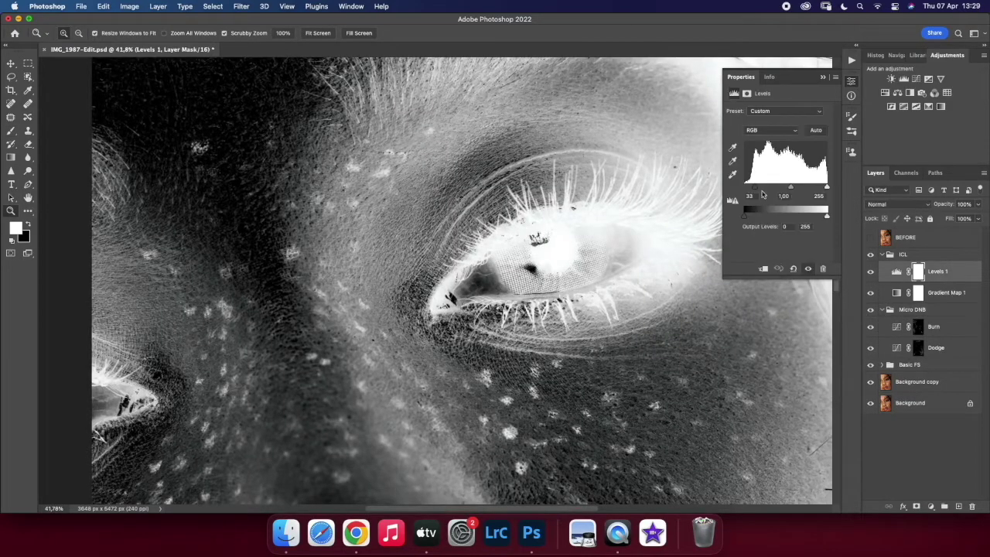
Step: Raise the Levels black input to 74 and ready a soft 2%-flow brush on the Burn layer
{"action": "left_click_drag", "start_coordinate": [763, 195], "coordinate": [769, 194]}
{"action": "key", "text": "b"}
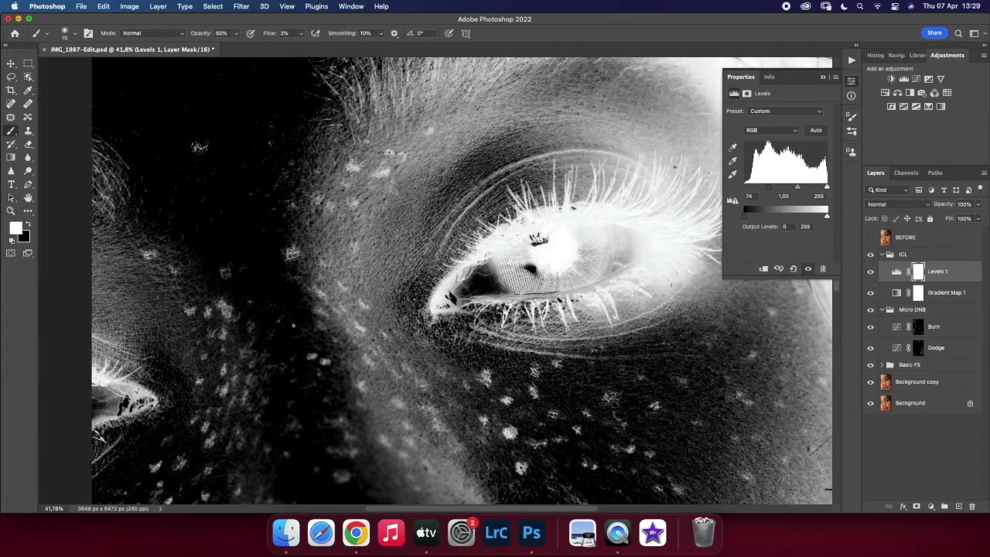
{"action": "left_click", "coordinate": [934, 326]}
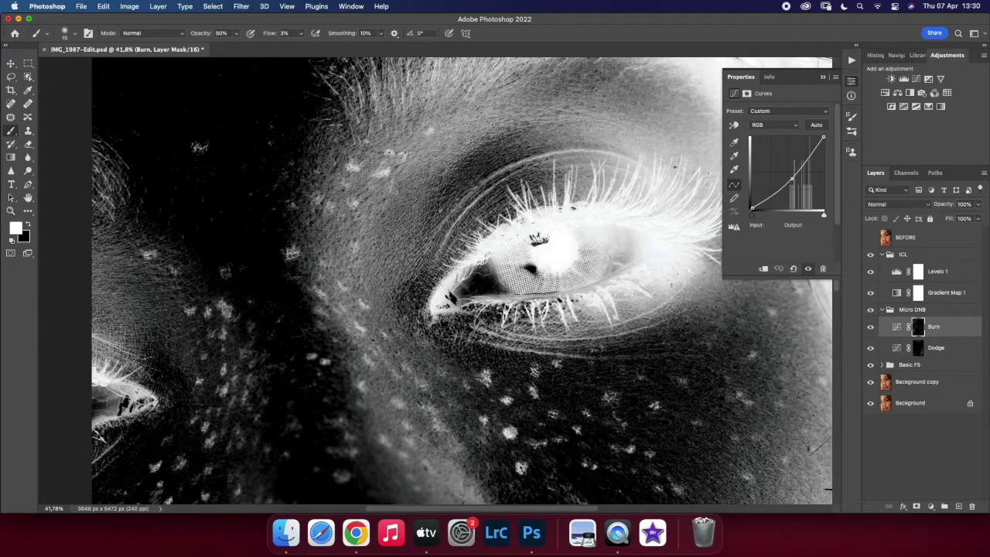
{"action": "key", "text": "ctrl+0"}
{"action": "scroll", "coordinate": [487, 369], "scroll_direction": "up", "scroll_amount": 5}
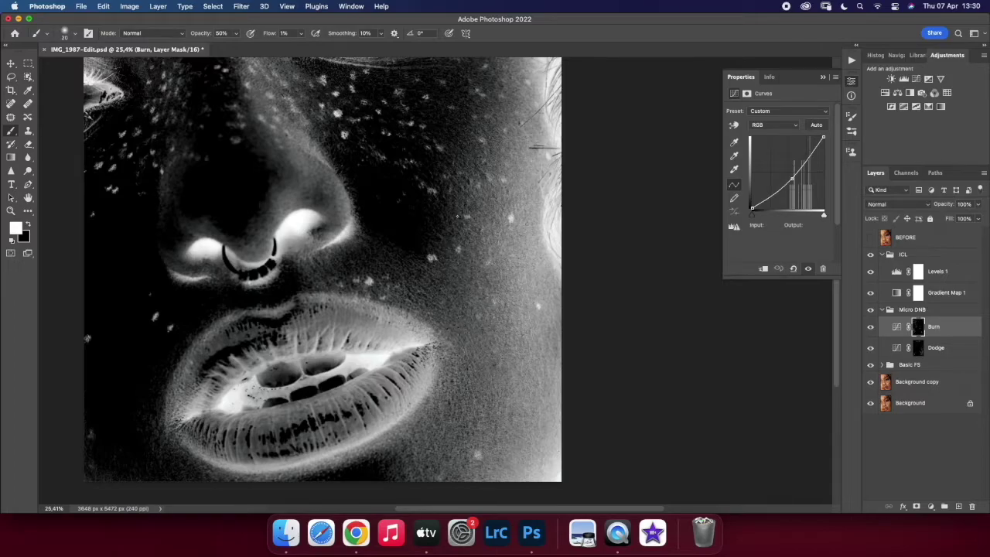
{"action": "key", "text": "shift+0"}
{"action": "key", "text": "shift+2"}
Step: Refine dodging and burning around the nose and lips, then hide the ICL check group
{"action": "key", "text": "alt+bracketleft"}
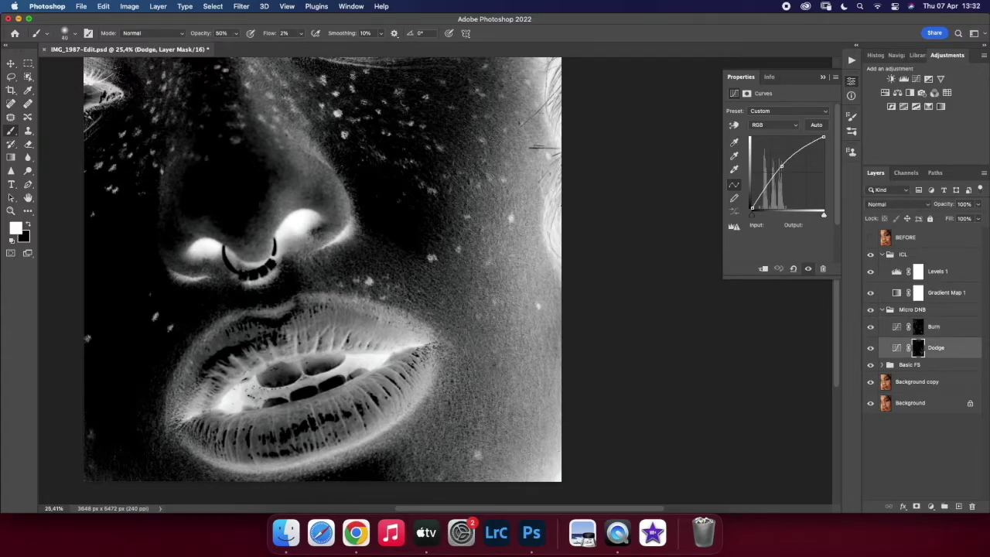
{"action": "key", "text": "alt+bracketleft"}
{"action": "key", "text": "alt+bracketright"}
{"action": "key", "text": "alt+bracketright"}
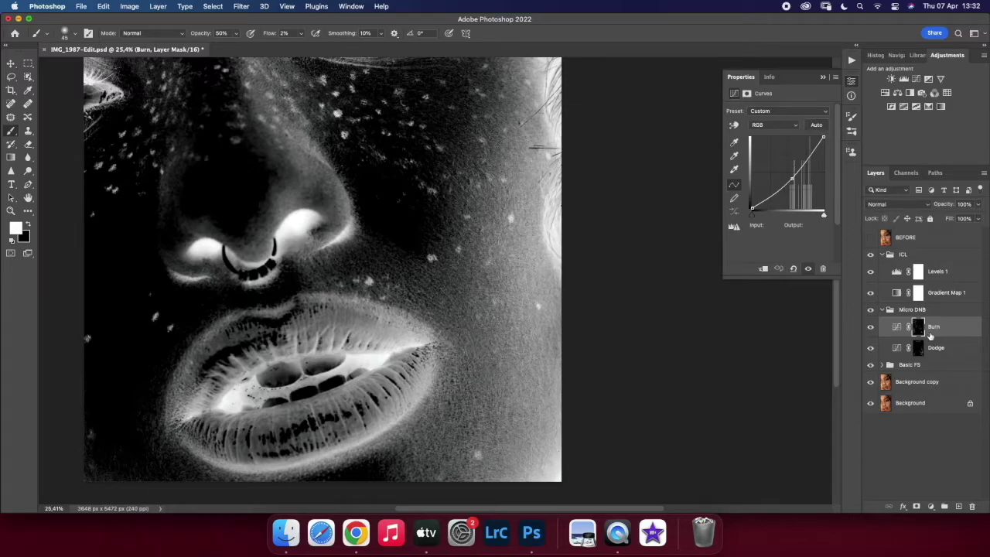
{"action": "left_click", "coordinate": [870, 254]}
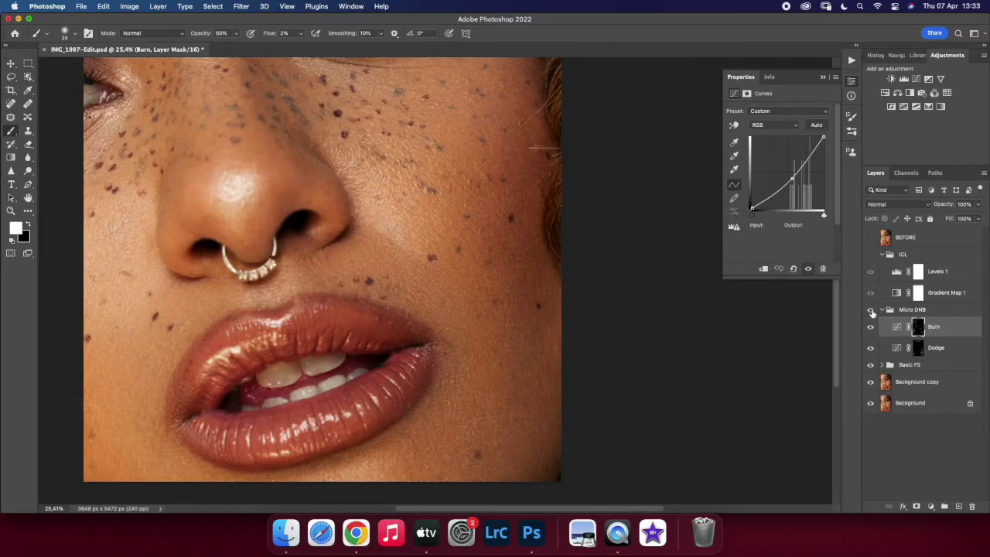
{"action": "left_click", "coordinate": [936, 347]}
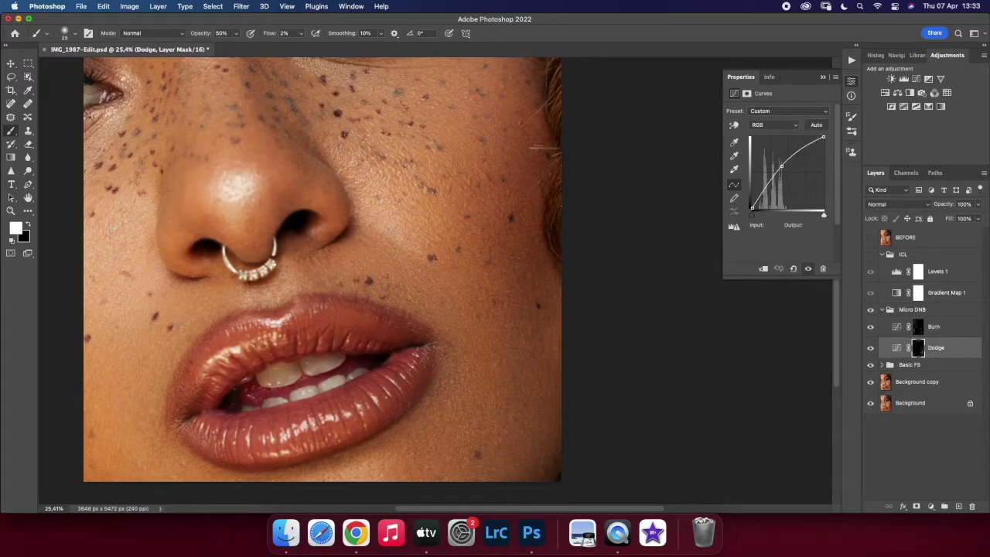
{"action": "key", "text": "z"}
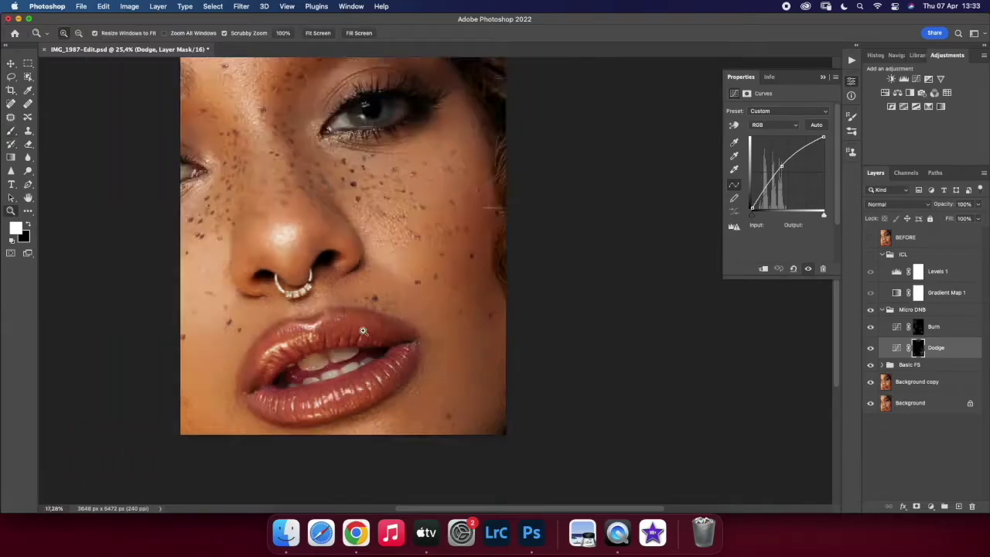
{"action": "left_click", "coordinate": [880, 310]}
{"action": "left_click_drag", "start_coordinate": [449, 229], "coordinate": [464, 232]}
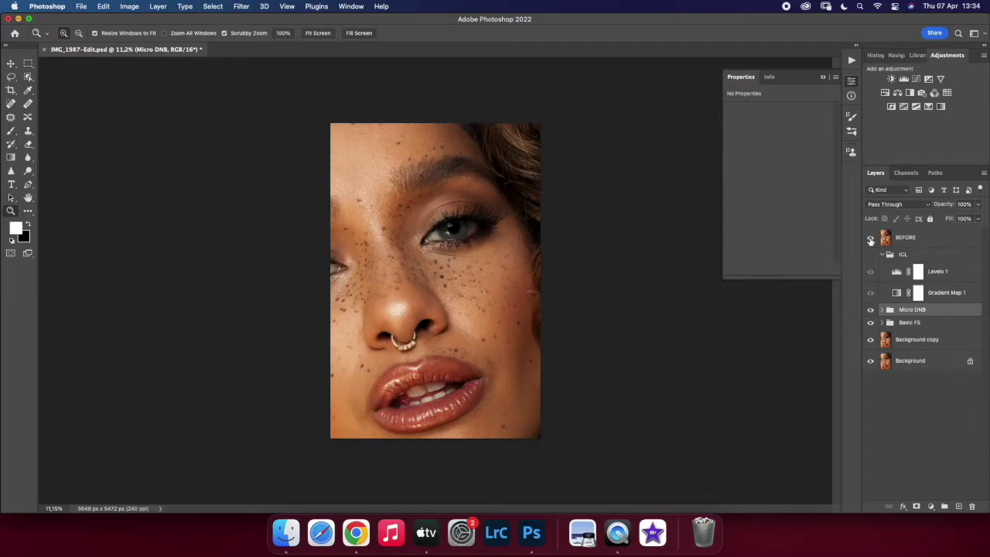
Step: Hide BEFORE, stamp the visible retouch into Layer 1 and duplicate it as Layer 1 copy
{"action": "left_click", "coordinate": [870, 241]}
{"action": "key", "text": "super+alt+shift+e"}
{"action": "key", "text": "super+j"}
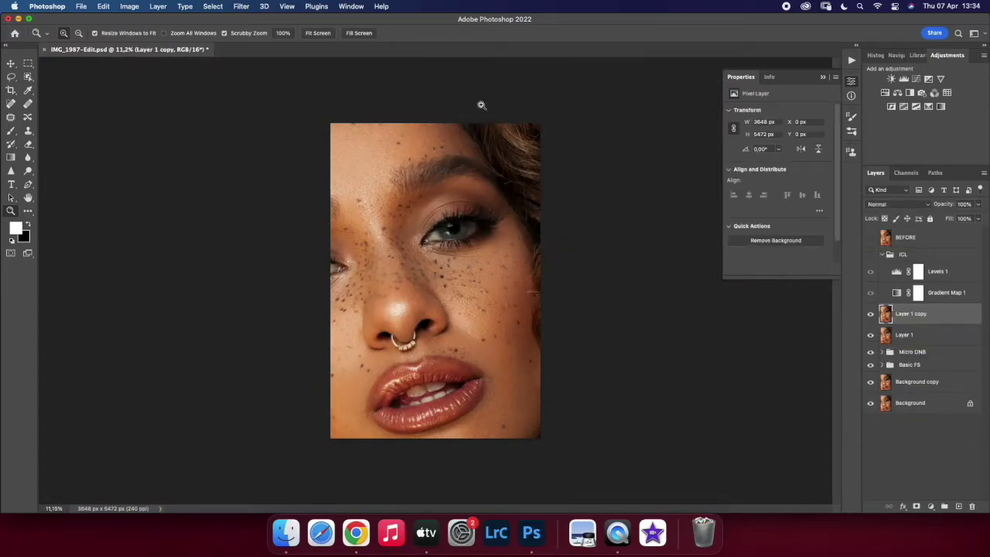
Step: In Liquify, push the lip shape with a Forward Warp brush sized 700–1500
{"action": "left_click", "coordinate": [241, 6]}
{"action": "left_click", "coordinate": [267, 101]}
{"action": "right_click", "coordinate": [336, 288]}
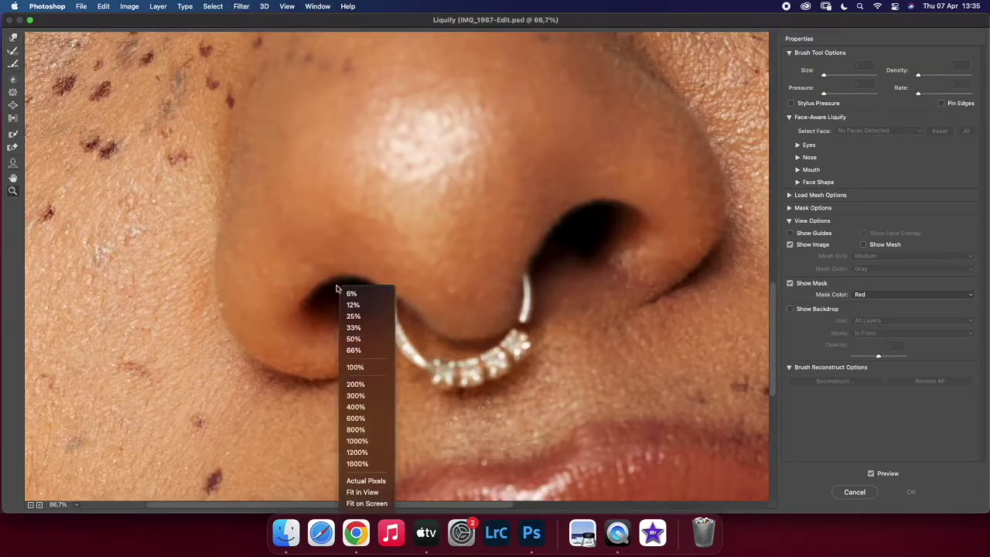
{"action": "left_click", "coordinate": [352, 293]}
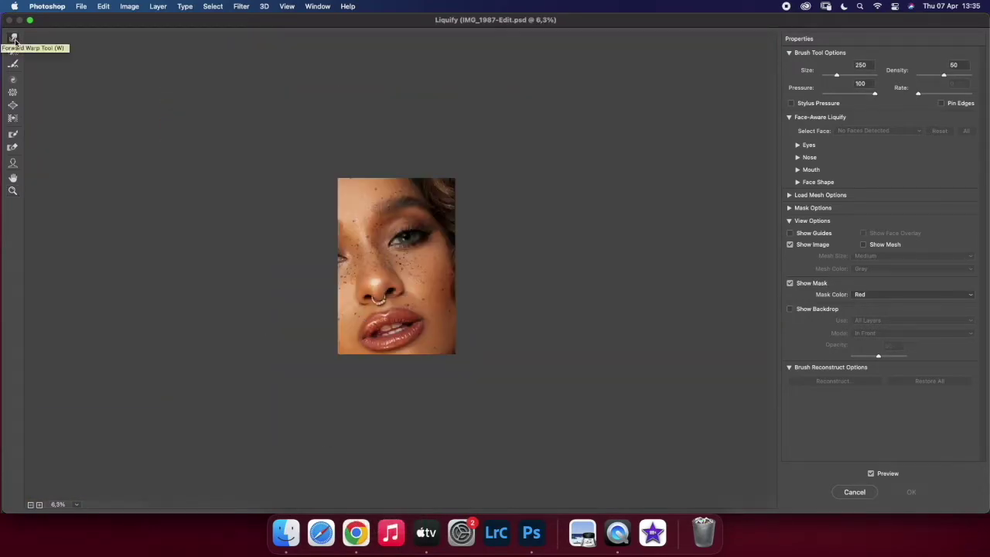
{"action": "key", "text": "bracketright"}
{"action": "key", "text": "bracketright"}
{"action": "key", "text": "bracketright"}
{"action": "left_click_drag", "start_coordinate": [402, 306], "coordinate": [418, 323]}
{"action": "key", "text": "bracketright"}
{"action": "key", "text": "bracketright"}
{"action": "key", "text": "bracketright"}
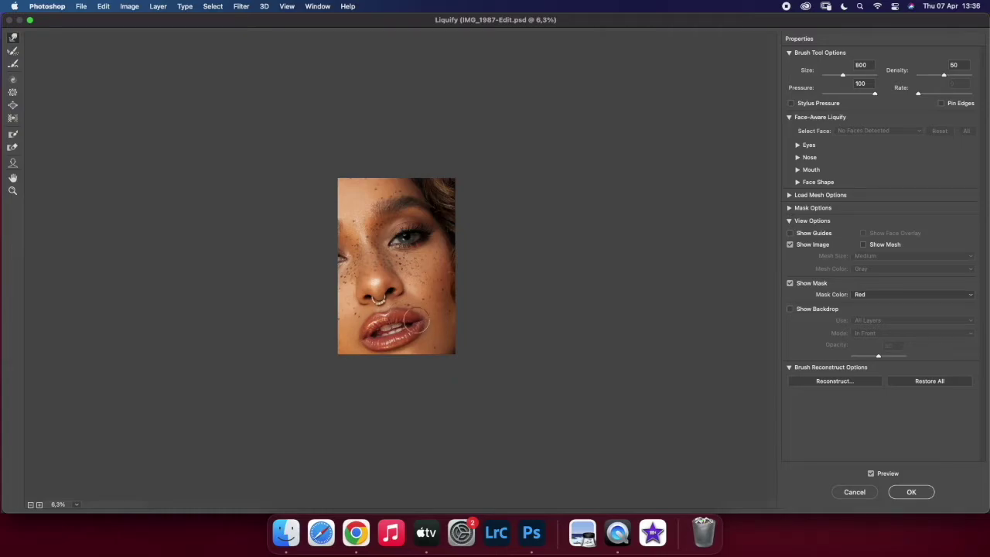
{"action": "key", "text": "bracketright"}
{"action": "key", "text": "bracketright"}
{"action": "key", "text": "bracketright"}
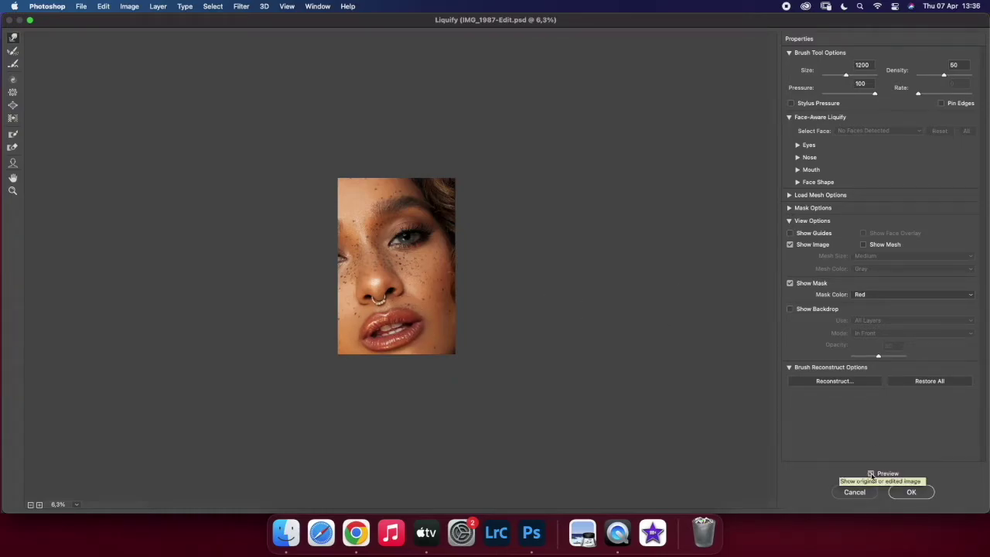
{"action": "key", "text": "bracketleft"}
{"action": "key", "text": "bracketleft"}
{"action": "key", "text": "bracketleft"}
{"action": "key", "text": "bracketright"}
{"action": "key", "text": "bracketright"}
{"action": "key", "text": "bracketright"}
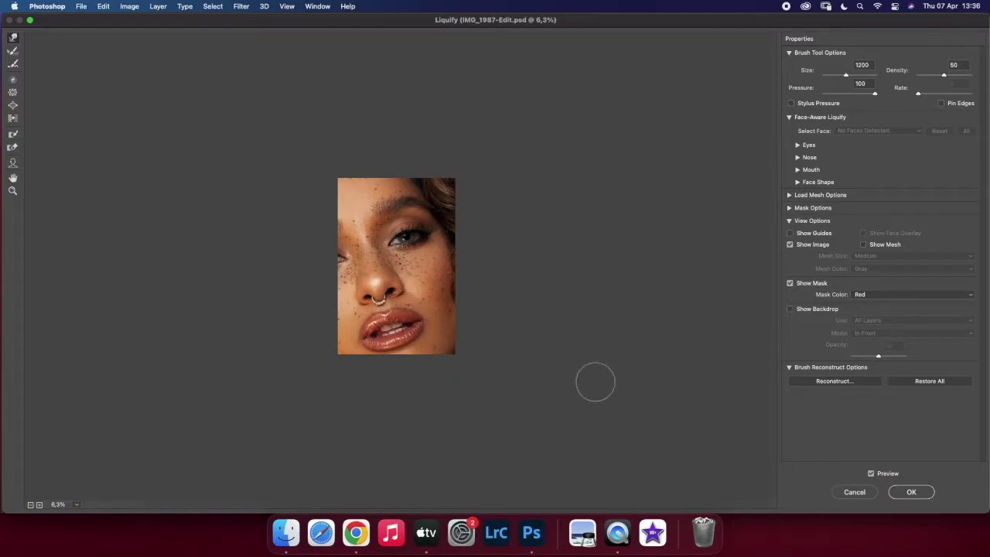
{"action": "key", "text": "bracketright"}
{"action": "key", "text": "bracketright"}
{"action": "key", "text": "bracketright"}
{"action": "key", "text": "bracketleft"}
{"action": "key", "text": "bracketleft"}
{"action": "key", "text": "bracketleft"}
{"action": "key", "text": "bracketleft"}
{"action": "key", "text": "bracketleft"}
Step: At 25% view, refine the lips with a 250–500 warp brush and apply the Liquify
{"action": "right_click", "coordinate": [400, 267]}
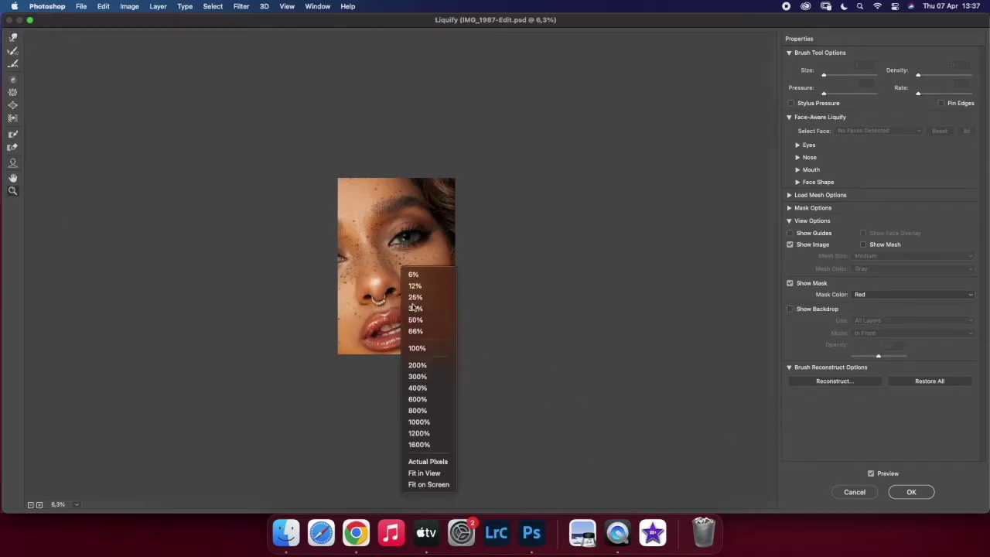
{"action": "left_click", "coordinate": [410, 305]}
{"action": "key", "text": "bracketleft"}
{"action": "key", "text": "bracketleft"}
{"action": "key", "text": "bracketleft"}
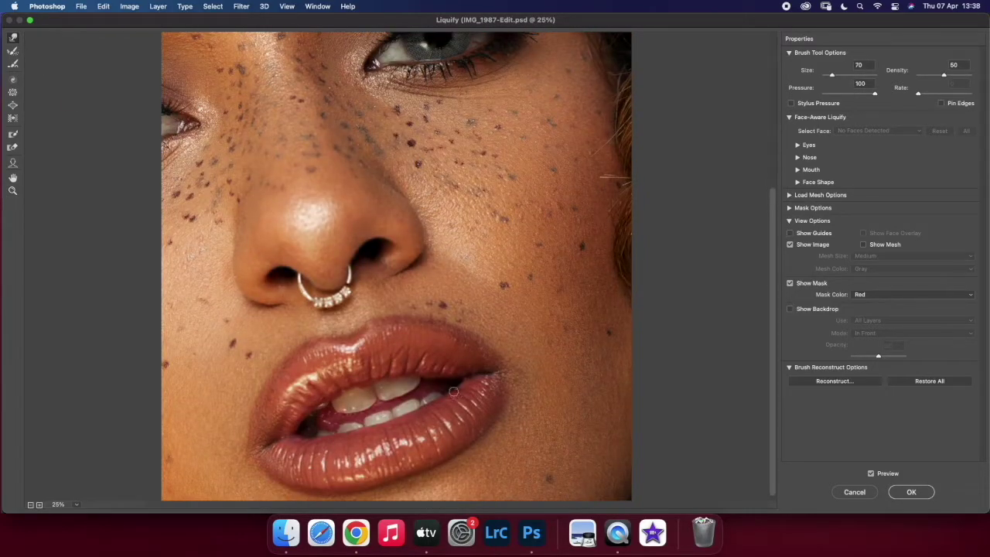
{"action": "key", "text": "bracketright"}
{"action": "key", "text": "bracketright"}
{"action": "key", "text": "bracketright"}
{"action": "key", "text": "bracketleft"}
{"action": "key", "text": "bracketleft"}
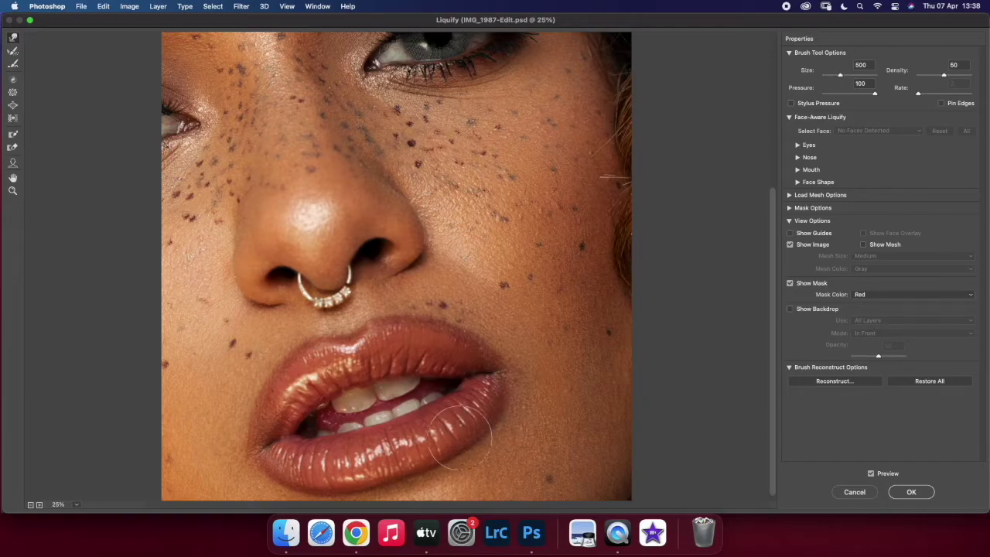
{"action": "key", "text": "bracketright"}
{"action": "key", "text": "bracketleft"}
{"action": "key", "text": "bracketleft"}
{"action": "left_click", "coordinate": [871, 474]}
{"action": "left_click", "coordinate": [871, 474]}
{"action": "key", "text": "Return"}
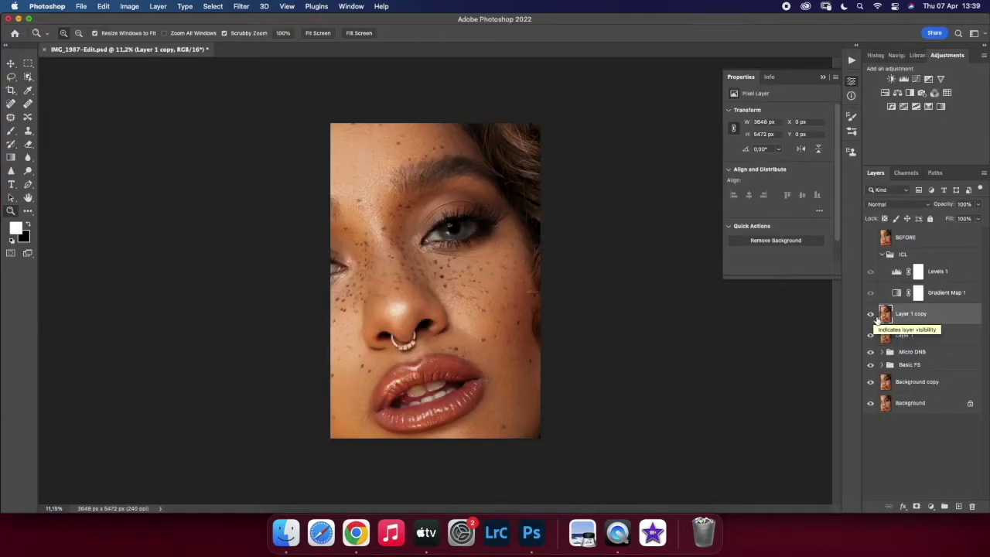
Step: Merge Layer 1 into its copy and duplicate the result as a layer named High F
{"action": "right_click", "coordinate": [912, 321]}
{"action": "left_click", "coordinate": [832, 396]}
{"action": "key", "text": "ctrl+j"}
{"action": "key", "text": "ctrl+alt+j"}
{"action": "type", "text": "High F"}
{"action": "key", "text": "Return"}
{"action": "left_click", "coordinate": [913, 334]}
Step: Create the Low F layer and give it a 14.8 px Gaussian Blur
{"action": "key", "text": "ctrl+alt+j"}
{"action": "key", "text": "Return"}
{"action": "left_click", "coordinate": [240, 6]}
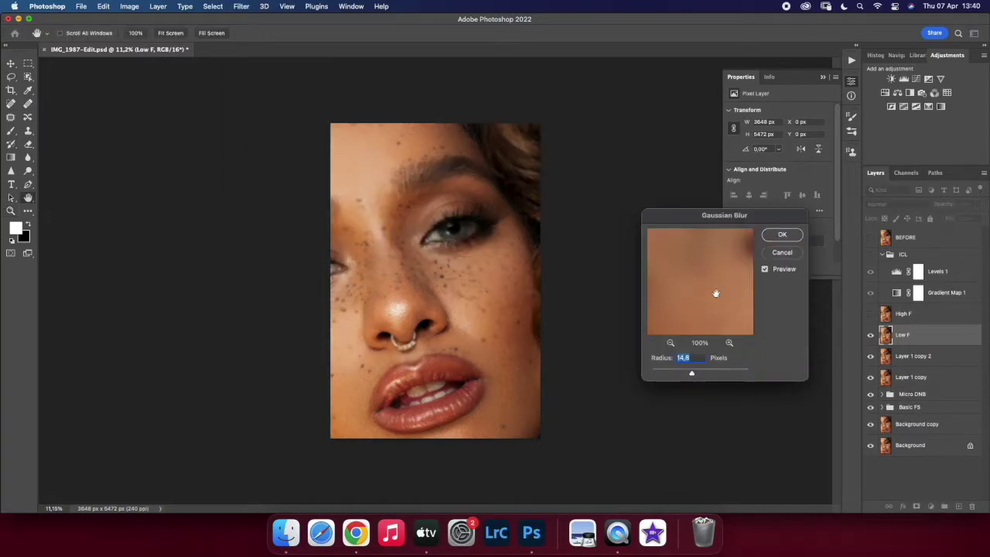
{"action": "key", "text": "Return"}
{"action": "left_click", "coordinate": [904, 313]}
Step: Apply Image Low F onto High F with Subtract, scale 2, offset 128, and set Linear Light
{"action": "left_click", "coordinate": [129, 6]}
{"action": "left_click", "coordinate": [386, 258]}
{"action": "left_click", "coordinate": [373, 318]}
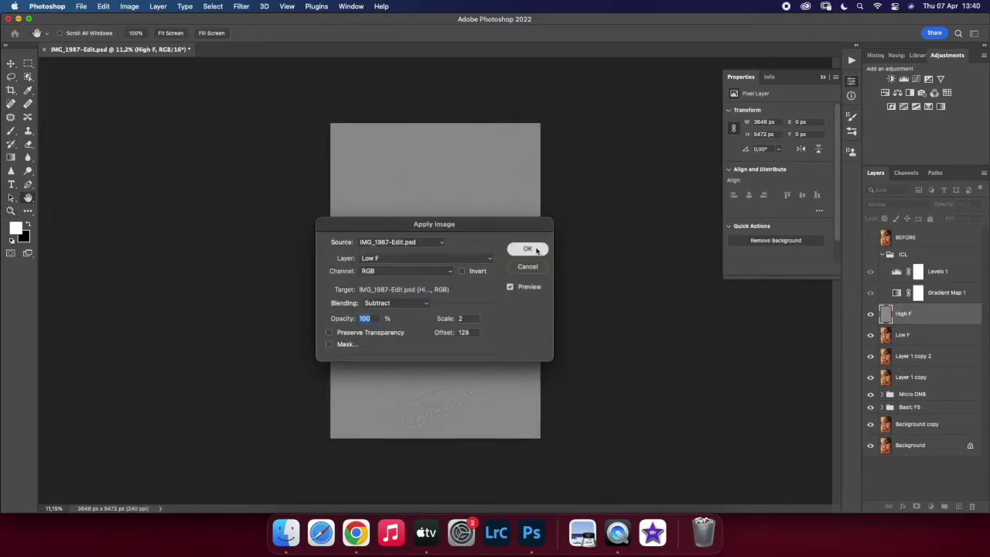
{"action": "left_click", "coordinate": [527, 248]}
{"action": "left_click", "coordinate": [898, 204]}
{"action": "left_click", "coordinate": [889, 376]}
Step: Duplicate Low F and group the frequency layers into a group named Advanced FS
{"action": "left_click", "coordinate": [941, 362]}
{"action": "key", "text": "ctrl+alt+j"}
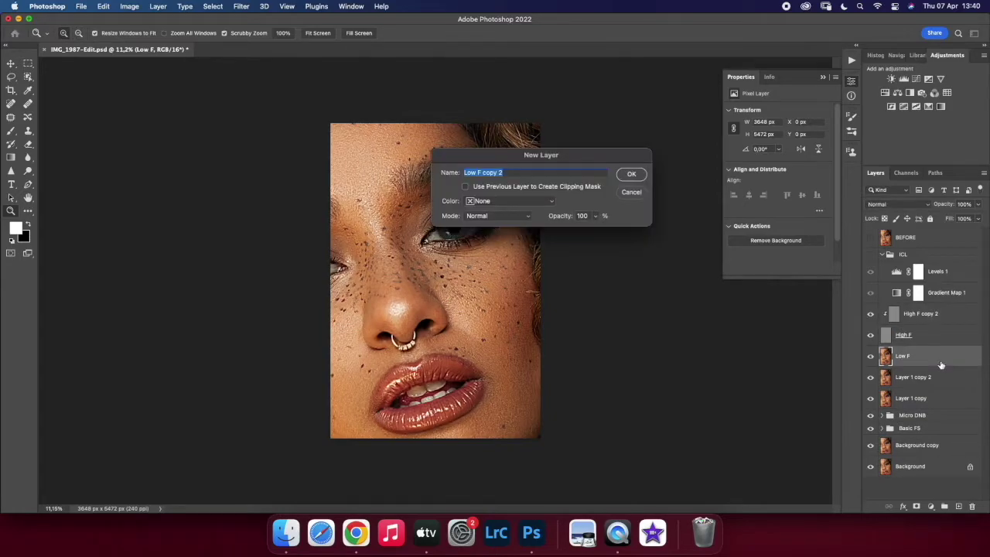
{"action": "key", "text": "Escape"}
{"action": "left_click", "coordinate": [921, 313], "text": "shift"}
{"action": "key", "text": "ctrl+g"}
{"action": "double_click", "coordinate": [910, 309]}
{"action": "type", "text": "Advanced FS"}
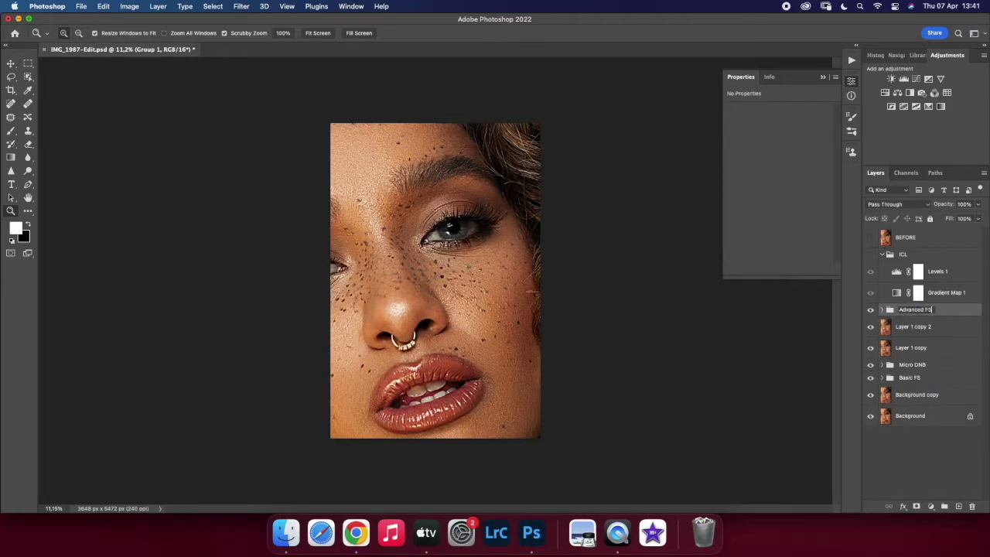
{"action": "key", "text": "Return"}
{"action": "left_click", "coordinate": [882, 309]}
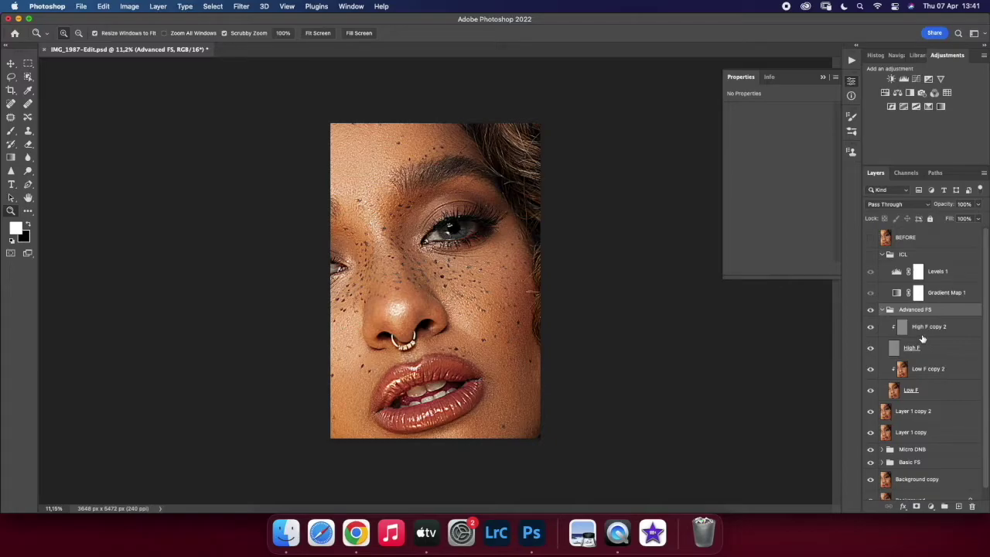
{"action": "left_click_drag", "start_coordinate": [416, 160], "coordinate": [474, 207]}
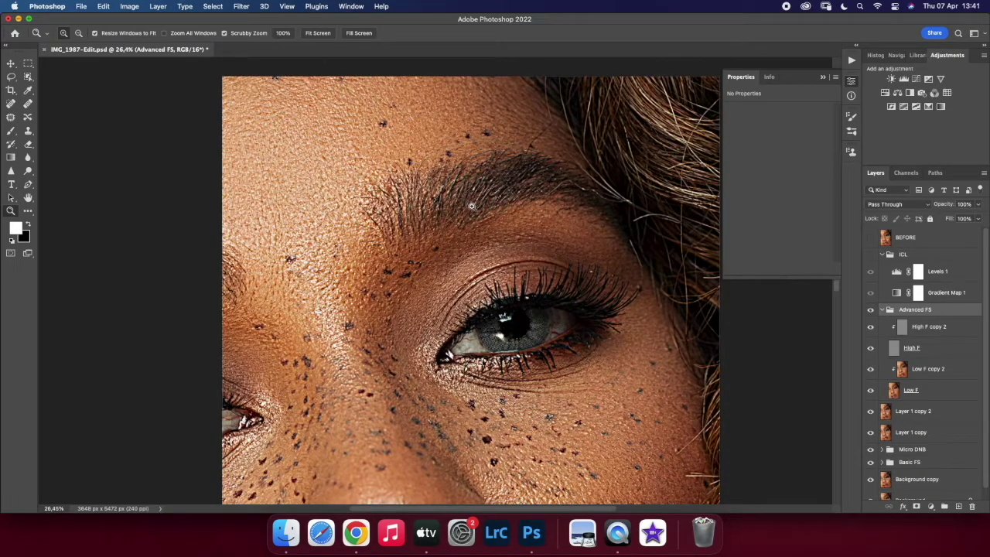
Step: Add an empty healing layer and spot-heal the brow edge and stray hairs beside the eyelid
{"action": "key", "text": "ctrl+shift+alt+n"}
{"action": "key", "text": "j"}
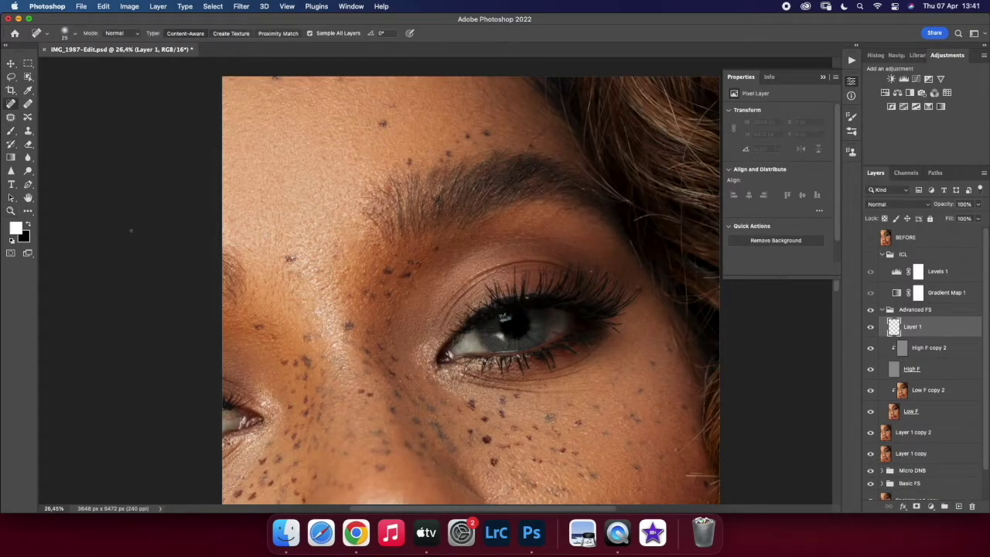
{"action": "left_click_drag", "start_coordinate": [541, 166], "coordinate": [587, 166]}
{"action": "key", "text": "bracketleft"}
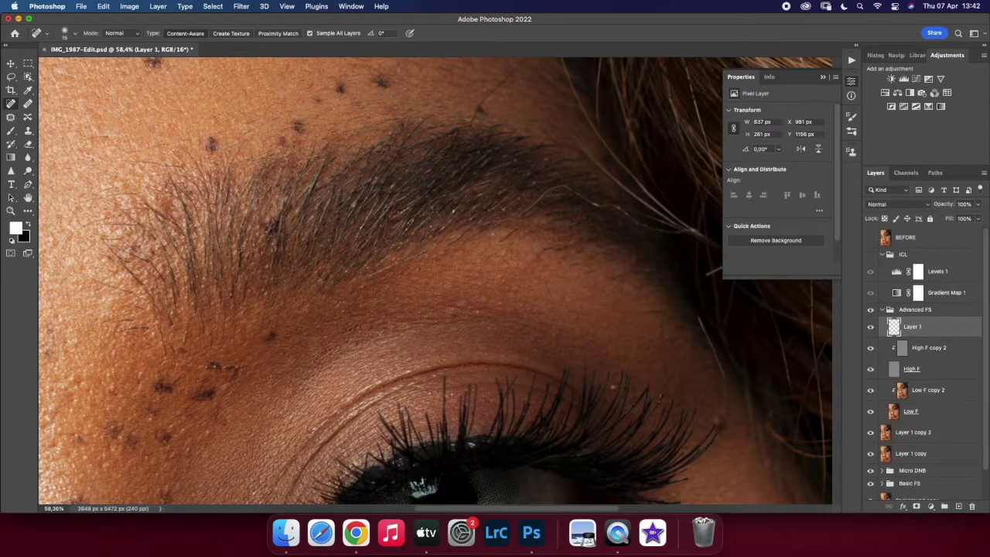
{"action": "mouse_move", "coordinate": [393, 264]}
{"action": "left_mouse_down"}
{"action": "mouse_move", "coordinate": [543, 194]}
{"action": "mouse_move", "coordinate": [679, 232]}
{"action": "left_mouse_up"}
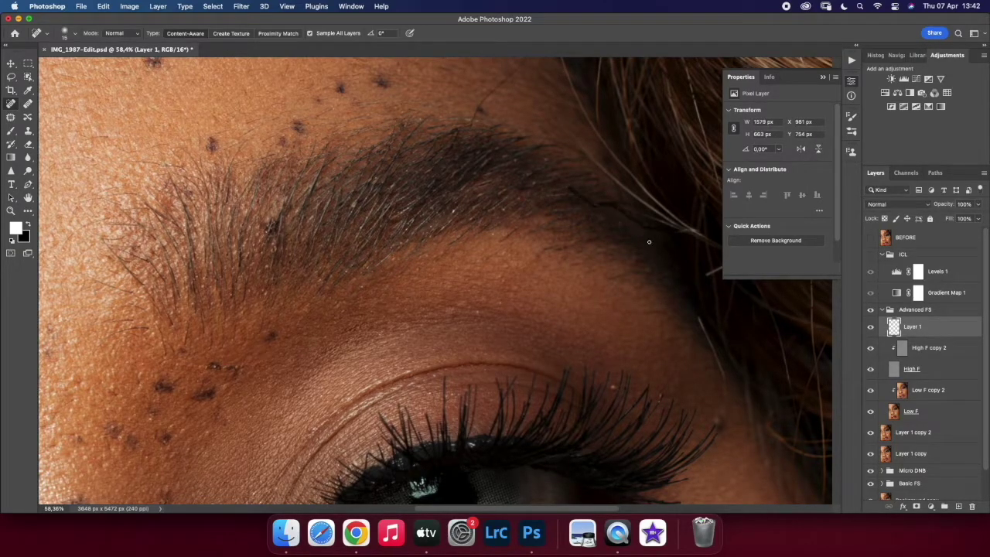
{"action": "left_click_drag", "start_coordinate": [527, 61], "coordinate": [477, 109]}
{"action": "left_click_drag", "start_coordinate": [700, 322], "coordinate": [723, 380]}
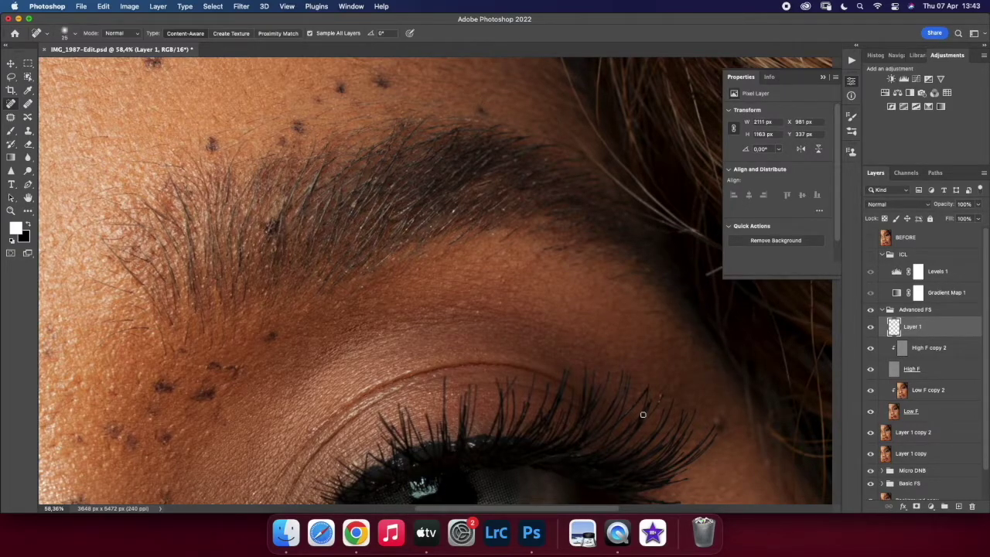
Step: Heal a small spot near the brow and hair strands at the top-right edge
{"action": "scroll", "coordinate": [320, 426], "scroll_direction": "down", "scroll_amount": 3}
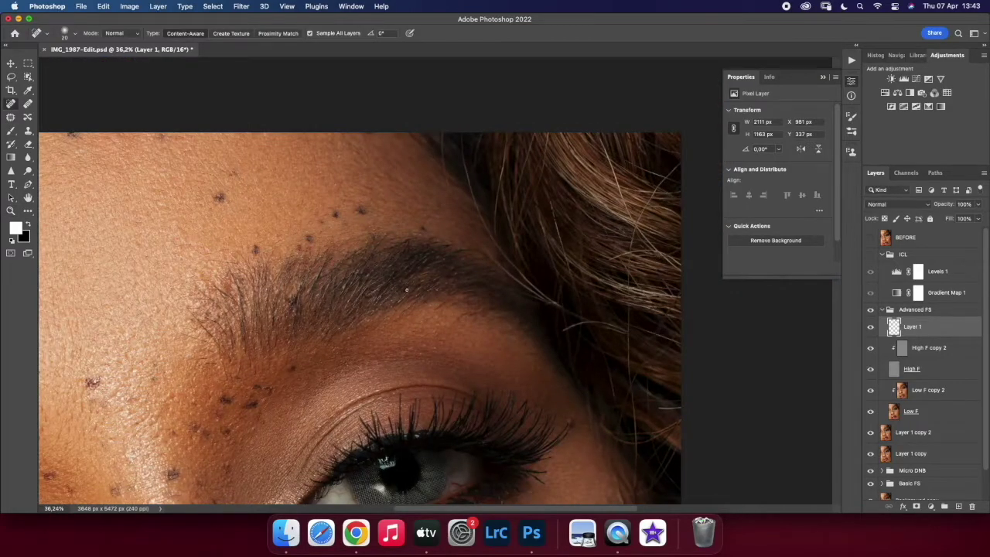
{"action": "left_click_drag", "start_coordinate": [580, 421], "coordinate": [575, 427]}
{"action": "scroll", "coordinate": [412, 164], "scroll_direction": "down", "scroll_amount": 5}
{"action": "scroll", "coordinate": [411, 164], "scroll_direction": "up", "scroll_amount": 3}
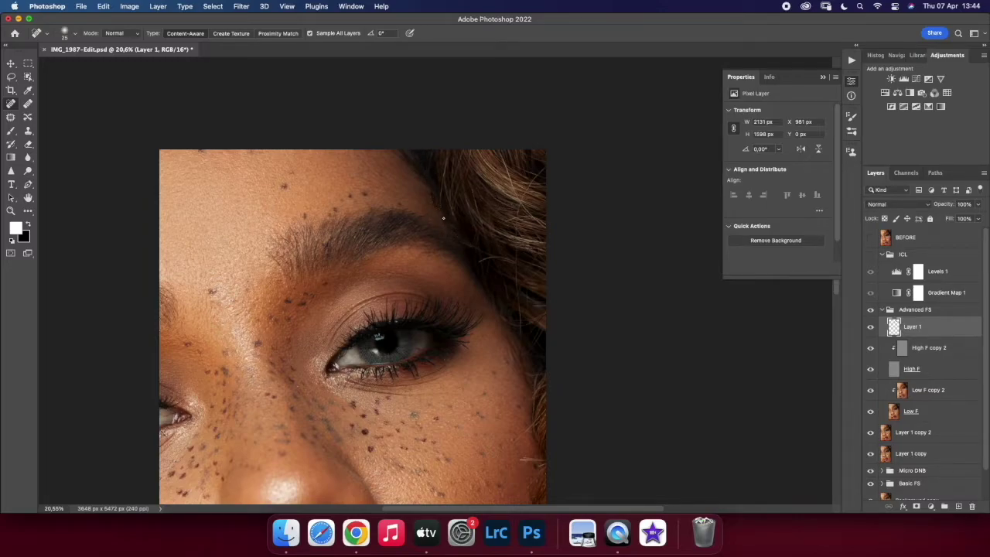
{"action": "left_click_drag", "start_coordinate": [496, 179], "coordinate": [512, 195]}
{"action": "left_click_drag", "start_coordinate": [502, 158], "coordinate": [511, 186]}
Step: Heal the remaining stray hairs and spots along the hair edge and cheek
{"action": "left_click_drag", "start_coordinate": [498, 257], "coordinate": [501, 257]}
{"action": "left_click_drag", "start_coordinate": [438, 198], "coordinate": [442, 176]}
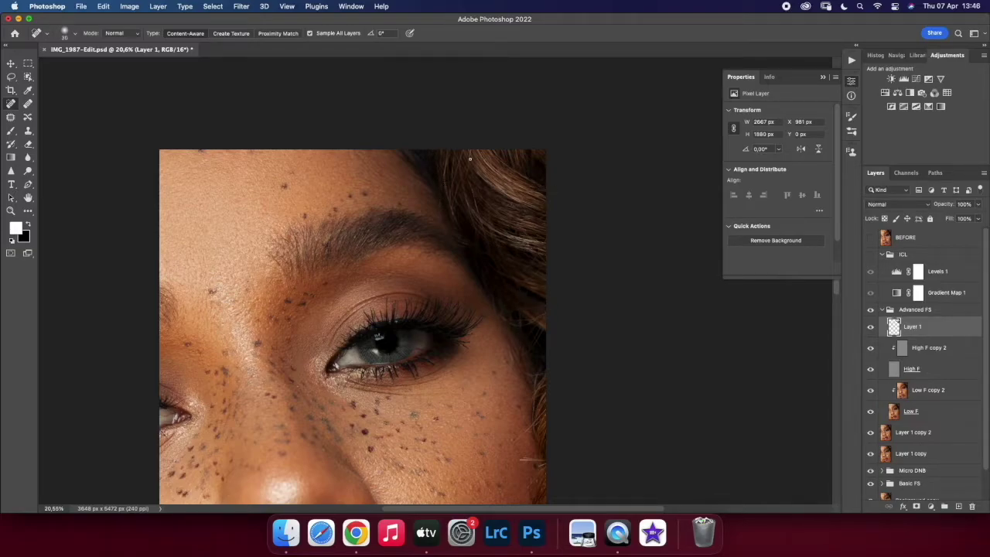
{"action": "left_click_drag", "start_coordinate": [530, 383], "coordinate": [523, 373]}
{"action": "left_click_drag", "start_coordinate": [530, 312], "coordinate": [539, 323]}
{"action": "left_click_drag", "start_coordinate": [506, 246], "coordinate": [552, 223]}
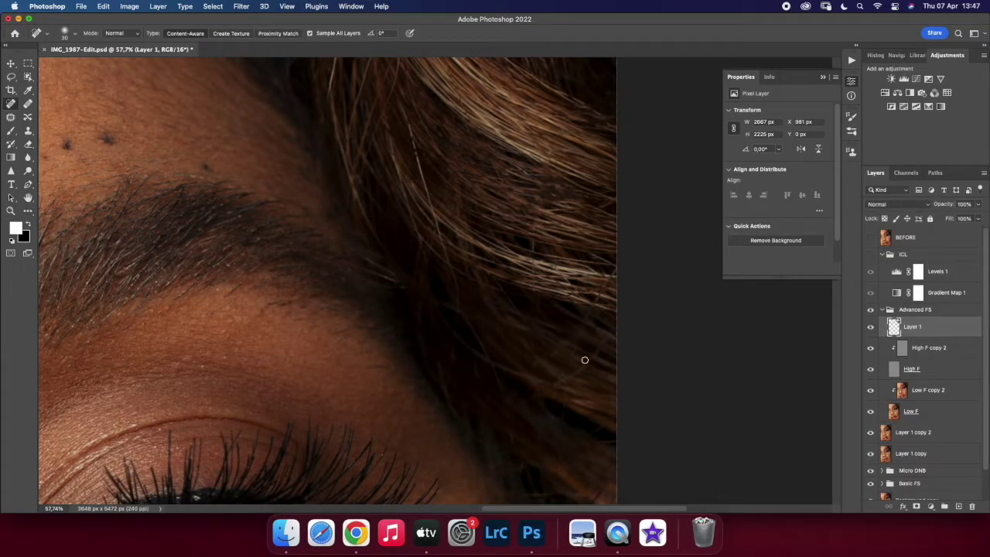
{"action": "left_click_drag", "start_coordinate": [539, 471], "coordinate": [472, 402]}
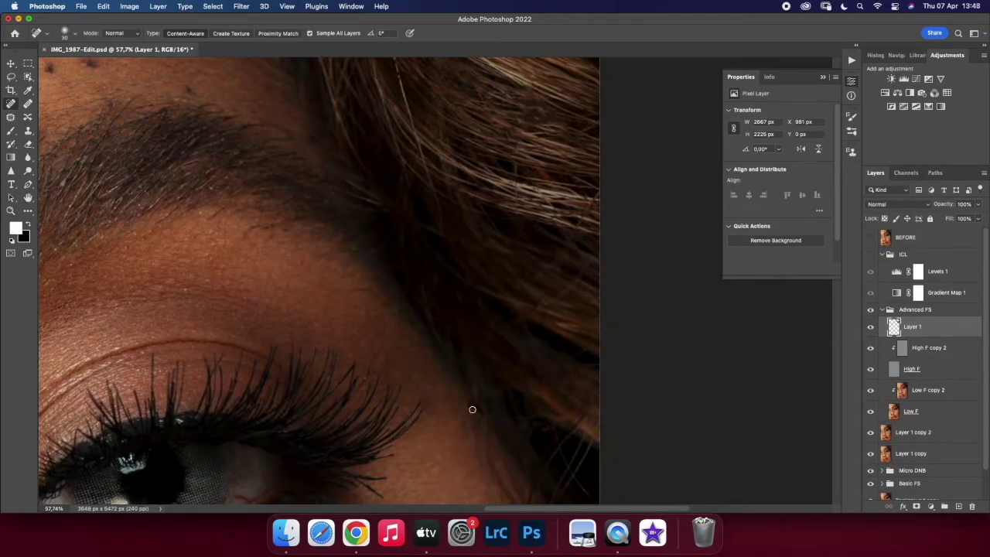
{"action": "scroll", "coordinate": [577, 477], "scroll_direction": "down", "scroll_amount": 3}
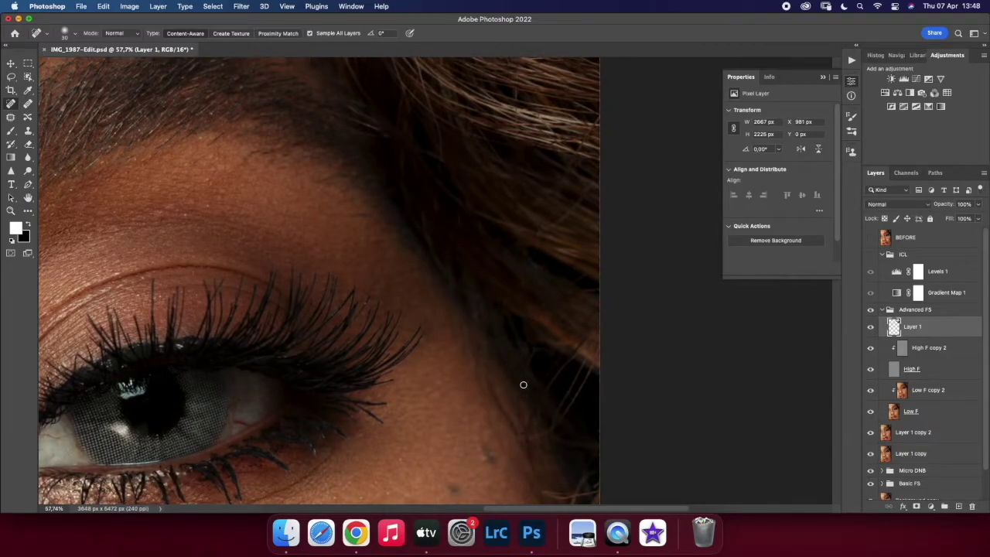
{"action": "scroll", "coordinate": [523, 385], "scroll_direction": "down", "scroll_amount": 3}
{"action": "key", "text": "z"}
{"action": "key", "text": "ctrl+0"}
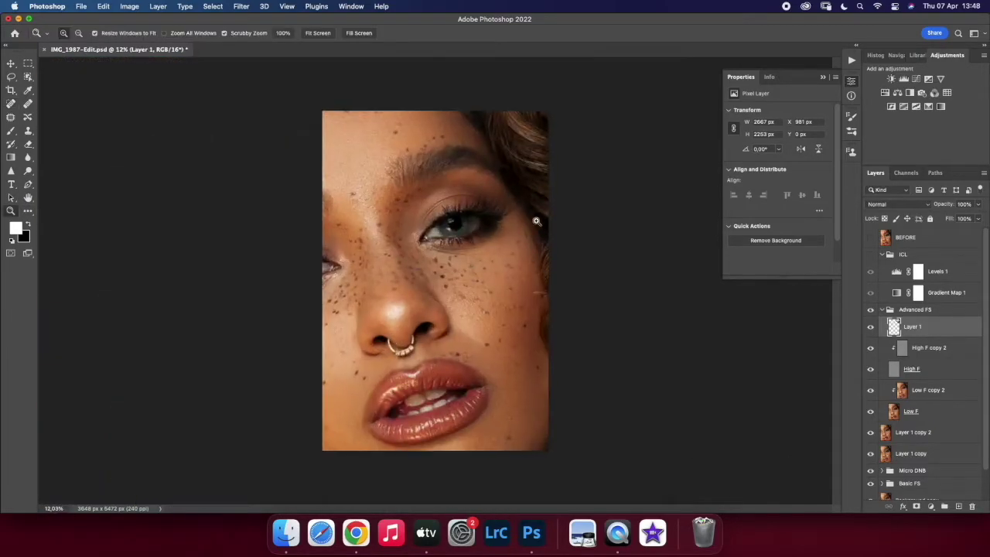
Step: Clone-stamp clean skin texture over the cheek beside the eye on High F copy 2
{"action": "left_click_drag", "start_coordinate": [46, 163], "coordinate": [79, 165]}
{"action": "key", "text": "alt+bracketleft"}
{"action": "key", "text": "s"}
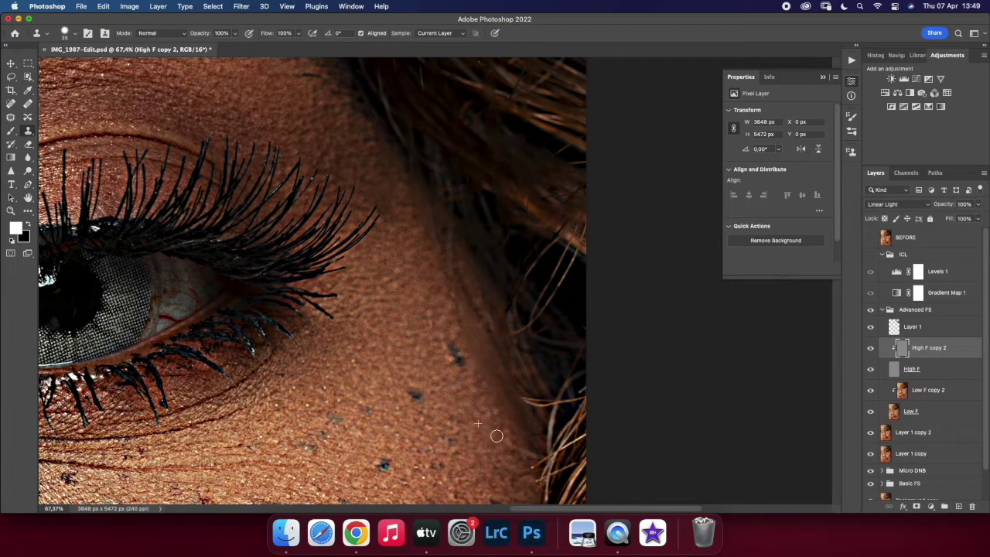
{"action": "left_click", "coordinate": [459, 328], "text": "alt"}
{"action": "key", "text": "shift+alt+n"}
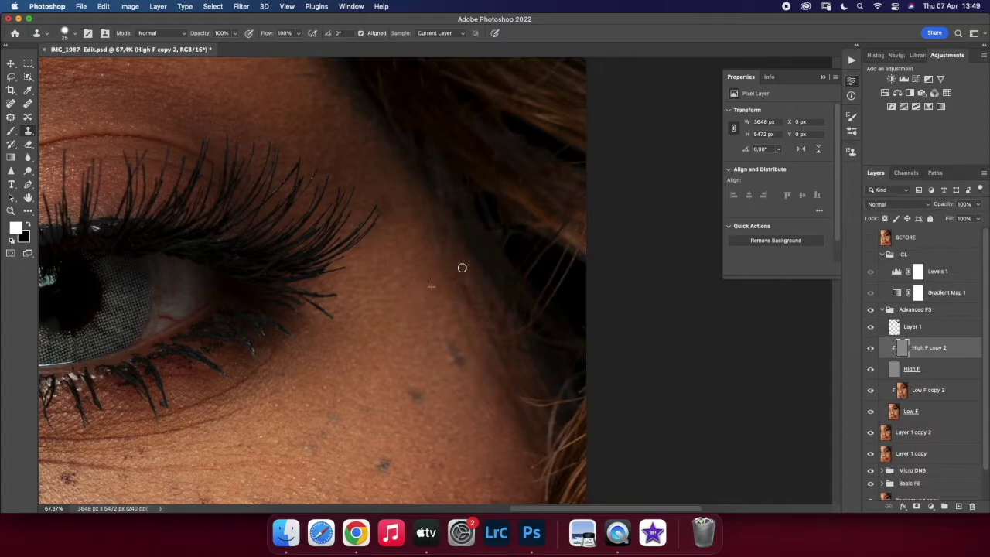
{"action": "key", "text": "z"}
{"action": "key", "text": "super+0"}
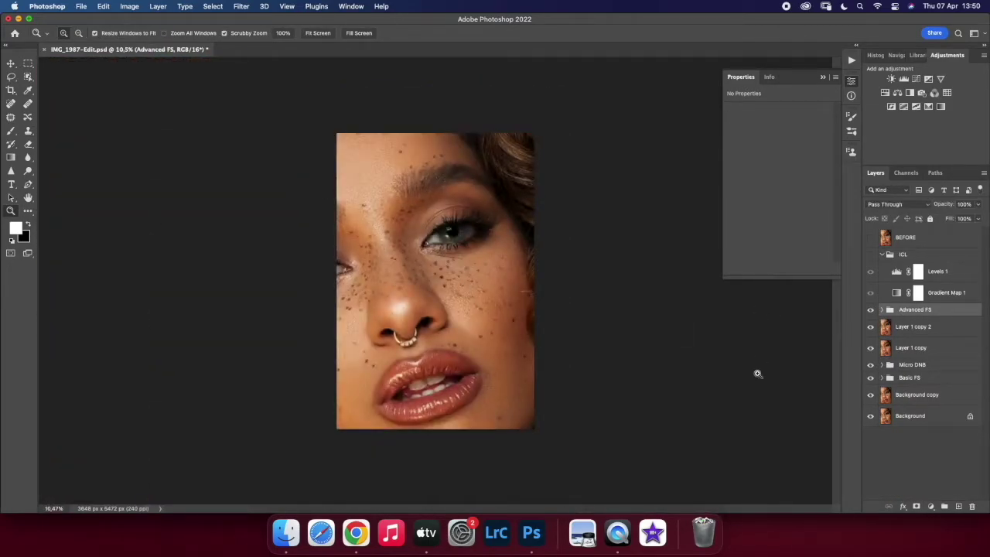
Step: Clone clean skin texture over the uneven area near the mouth corner
{"action": "left_click_drag", "start_coordinate": [484, 388], "coordinate": [550, 394]}
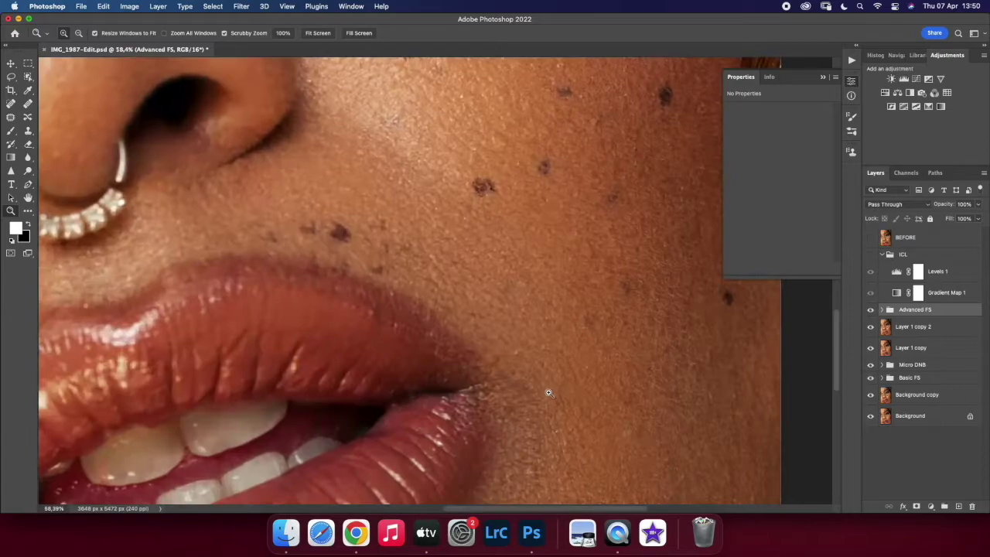
{"action": "key", "text": "alt+bracketleft"}
{"action": "key", "text": "alt+bracketleft"}
{"action": "key", "text": "s"}
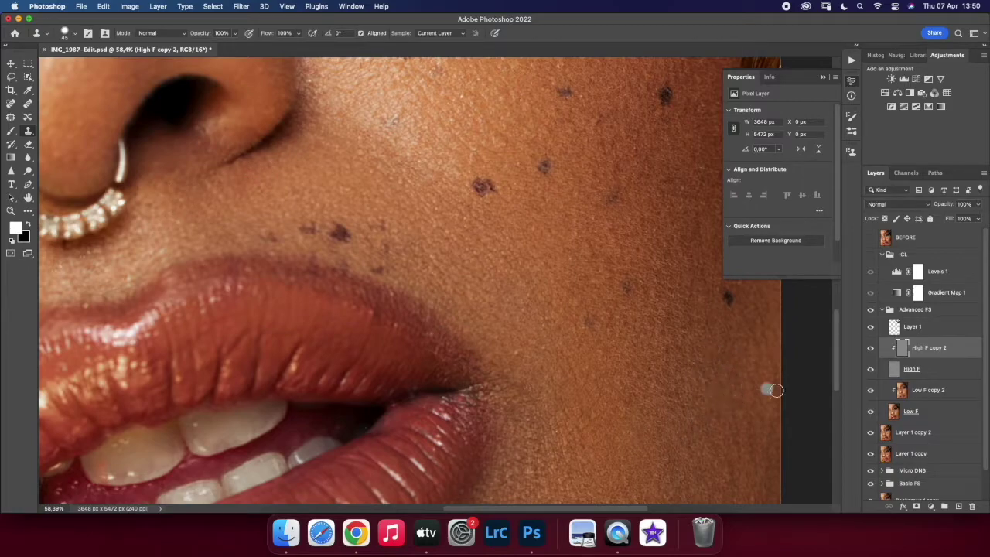
{"action": "scroll", "coordinate": [697, 317], "scroll_direction": "right", "scroll_amount": 5}
{"action": "scroll", "coordinate": [696, 317], "scroll_direction": "up", "scroll_amount": 3}
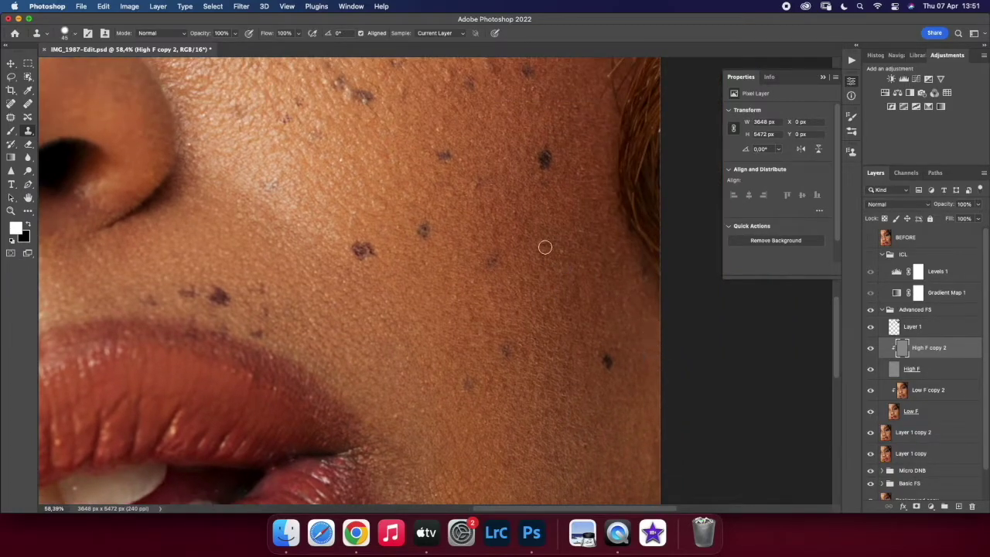
{"action": "key", "text": "z"}
{"action": "key", "text": "super+0"}
{"action": "scroll", "coordinate": [518, 442], "scroll_direction": "up", "scroll_amount": 1}
{"action": "key", "text": "s"}
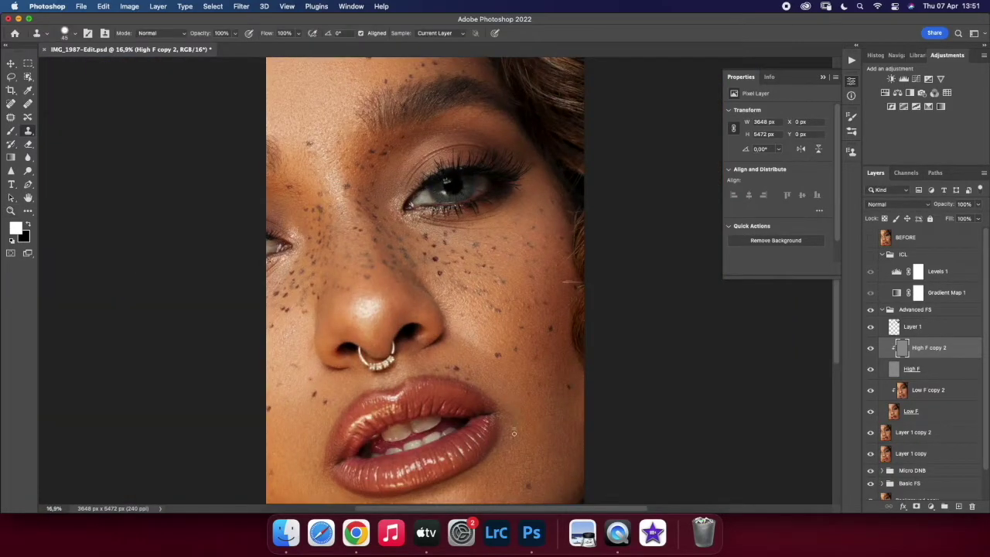
{"action": "left_click", "coordinate": [540, 416], "text": "alt"}
Step: Collapse the Advanced FS group and save IMG_1987-Edit.psd
{"action": "left_click", "coordinate": [915, 310]}
{"action": "left_click", "coordinate": [883, 310]}
{"action": "key", "text": "super+s"}
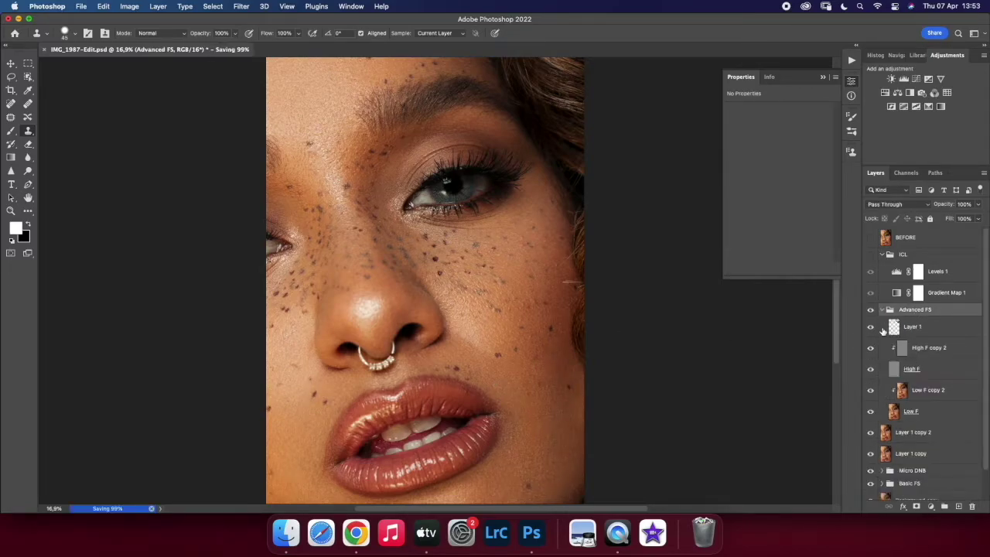
Step: Add two Curves adjustment layers above Advanced FS named Dodge and Burn
{"action": "key", "text": "F2"}
{"action": "double_click", "coordinate": [928, 313]}
{"action": "type", "text": "Dodge"}
{"action": "key", "text": "Return"}
{"action": "key", "text": "super+j"}
{"action": "double_click", "coordinate": [929, 314]}
{"action": "type", "text": "Burn"}
{"action": "left_click", "coordinate": [891, 352]}
Step: Spot-heal a mark beside the nose and upper lip on a healing layer inside Advanced FS
{"action": "left_click", "coordinate": [913, 369]}
{"action": "key", "text": "j"}
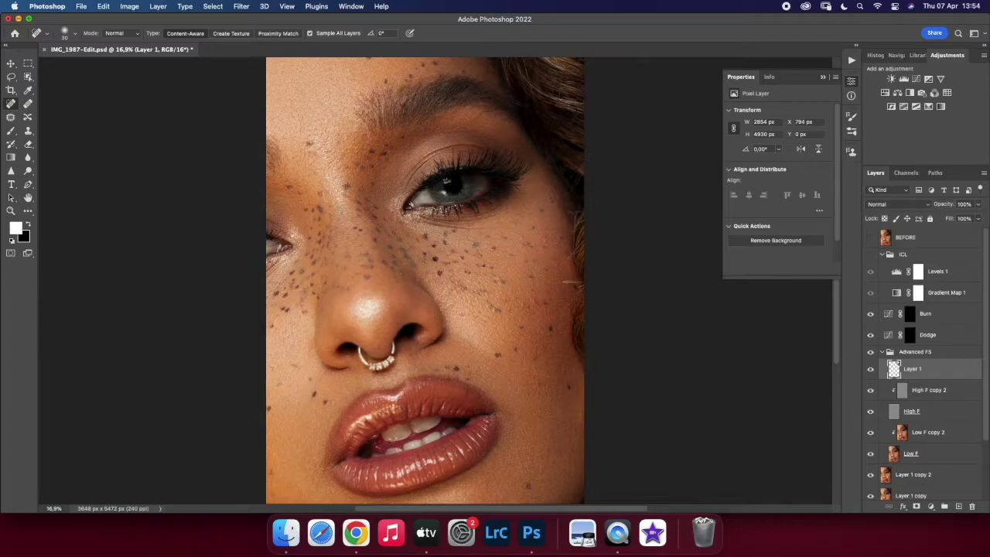
{"action": "left_click", "coordinate": [882, 352]}
{"action": "key", "text": "z"}
{"action": "left_click_drag", "start_coordinate": [437, 376], "coordinate": [501, 388]}
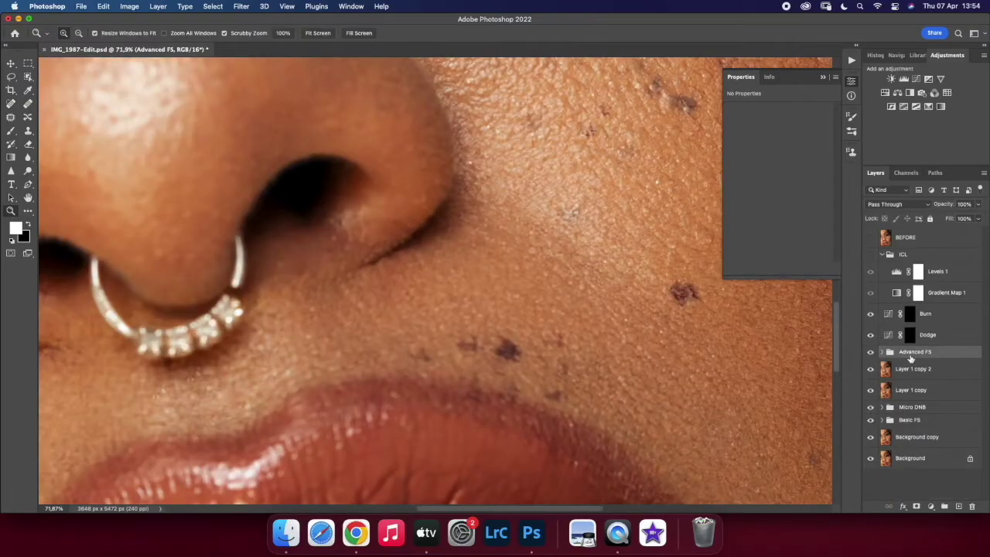
{"action": "key", "text": "ctrl+alt+shift+n"}
{"action": "key", "text": "j"}
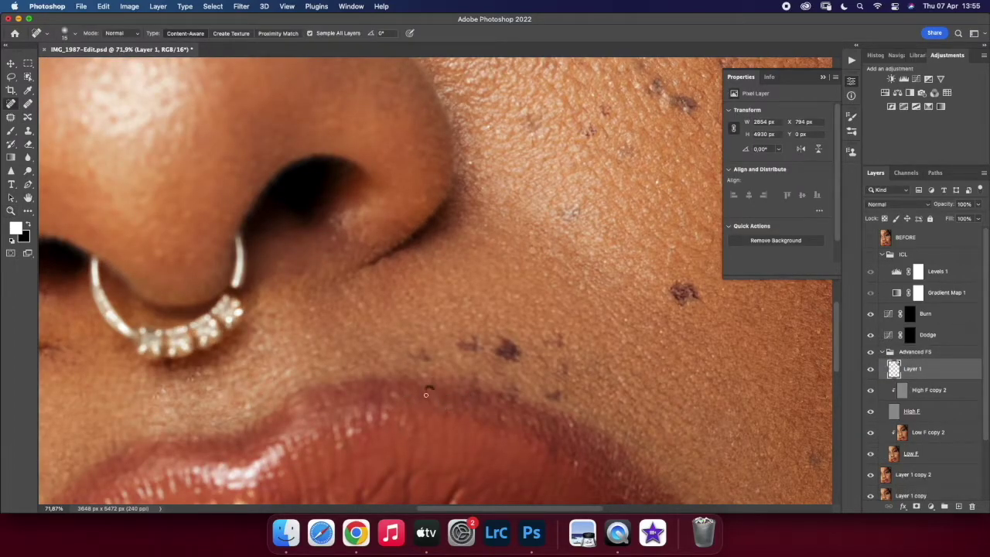
{"action": "key", "text": "bracketright"}
{"action": "key", "text": "z"}
{"action": "left_click_drag", "start_coordinate": [557, 393], "coordinate": [542, 387]}
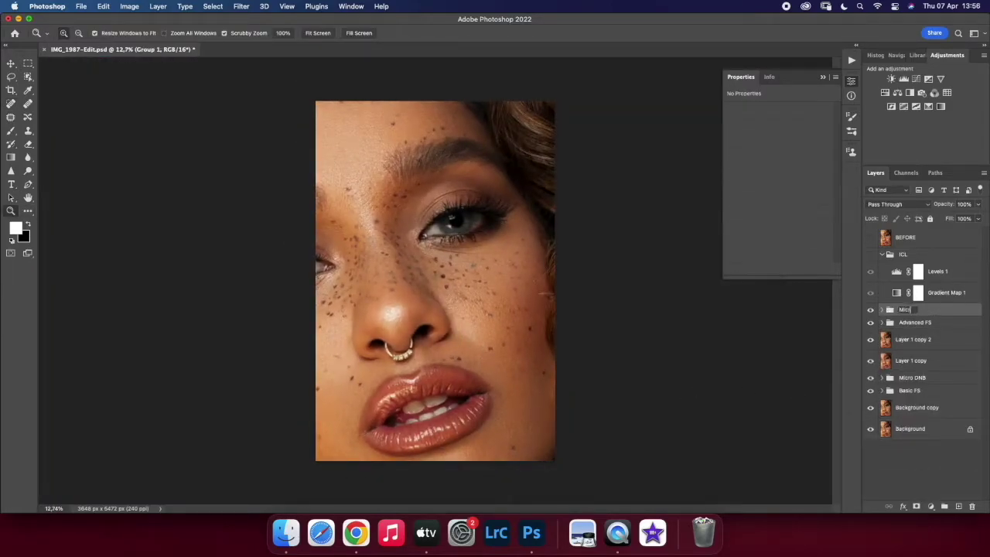
Step: Replace the Color Balance layer with a Black & White helper and start burning on the Burn mask
{"action": "key", "text": "Delete"}
{"action": "type", "text": "o DNB 2"}
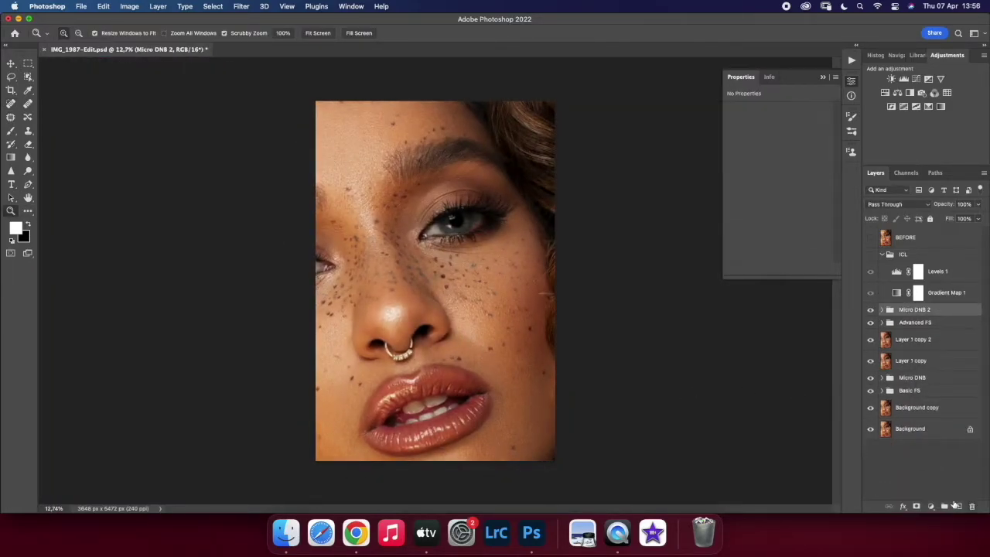
{"action": "left_click", "coordinate": [929, 92]}
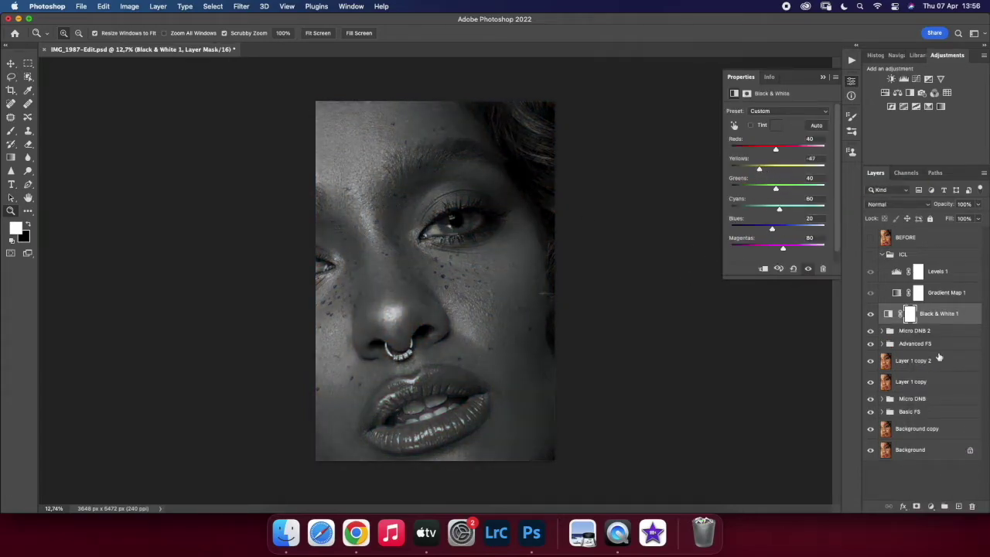
{"action": "left_click", "coordinate": [11, 132]}
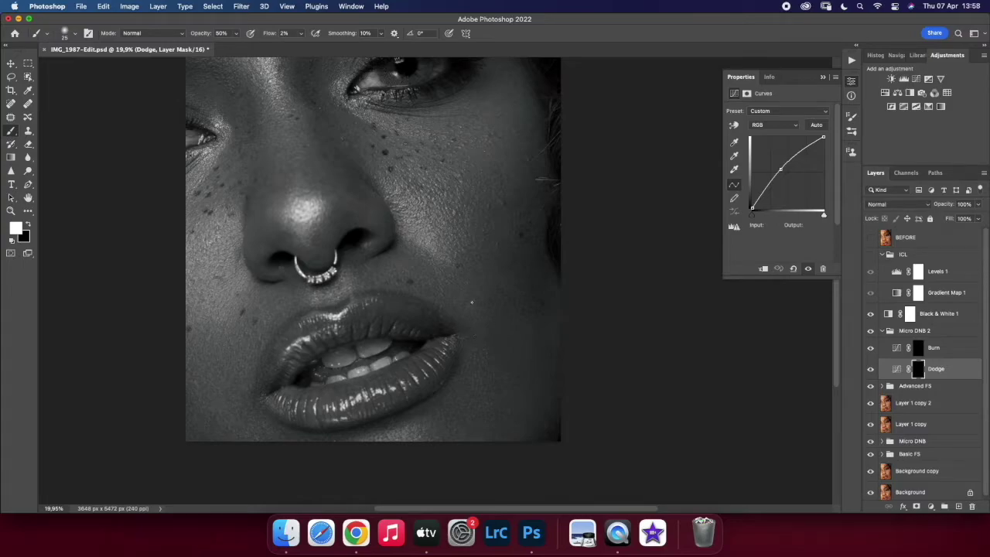
{"action": "key", "text": "alt+bracketright"}
{"action": "left_click", "coordinate": [870, 330]}
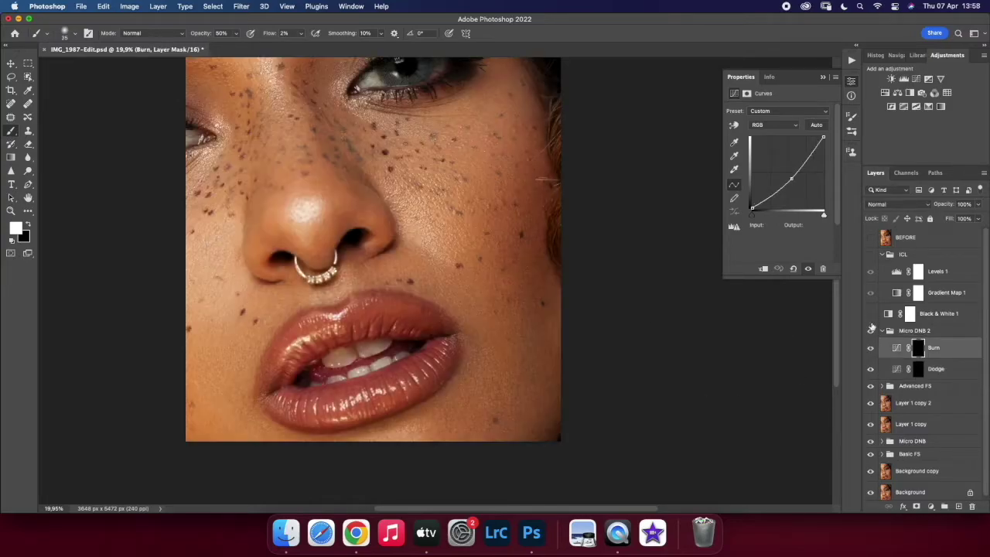
{"action": "left_click", "coordinate": [870, 331]}
Step: Paint fine dodge and burn around the nose, then switch off the Black & White helper
{"action": "key", "text": "alt+bracketleft"}
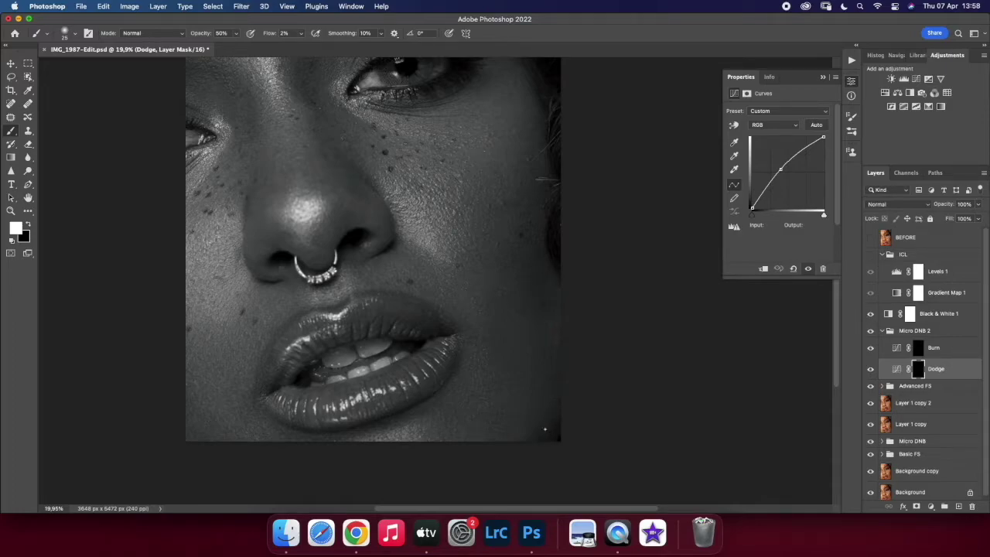
{"action": "key", "text": "alt+bracketright"}
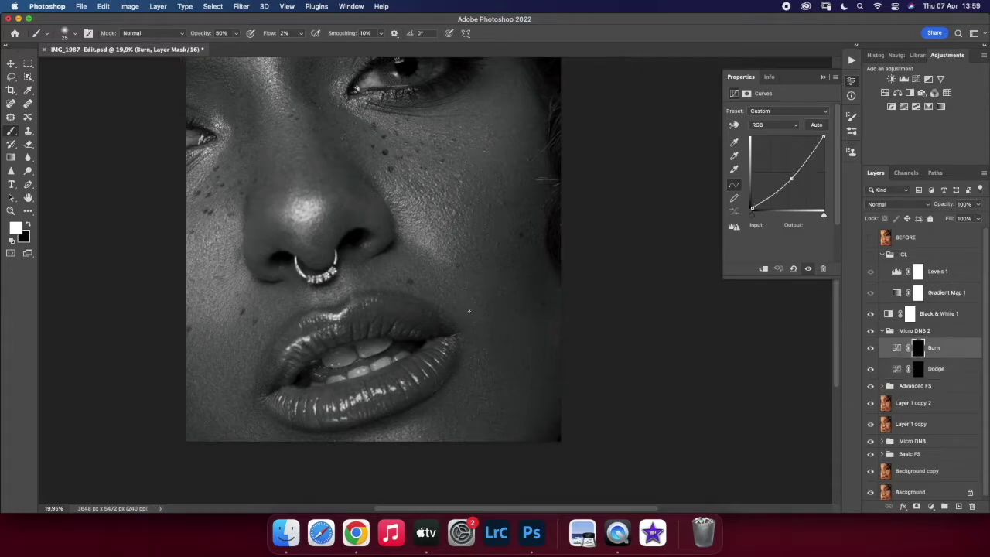
{"action": "left_click", "coordinate": [934, 371]}
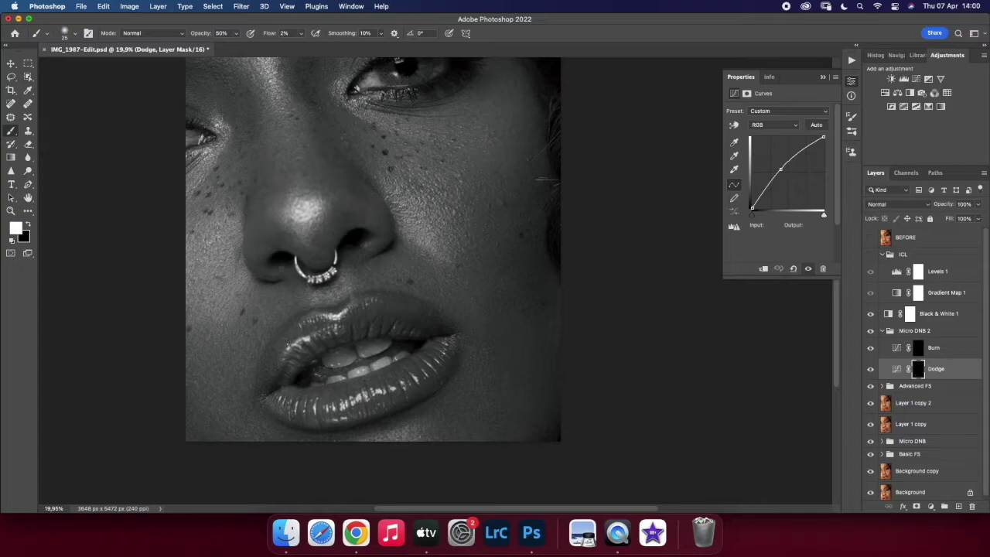
{"action": "left_click", "coordinate": [870, 314]}
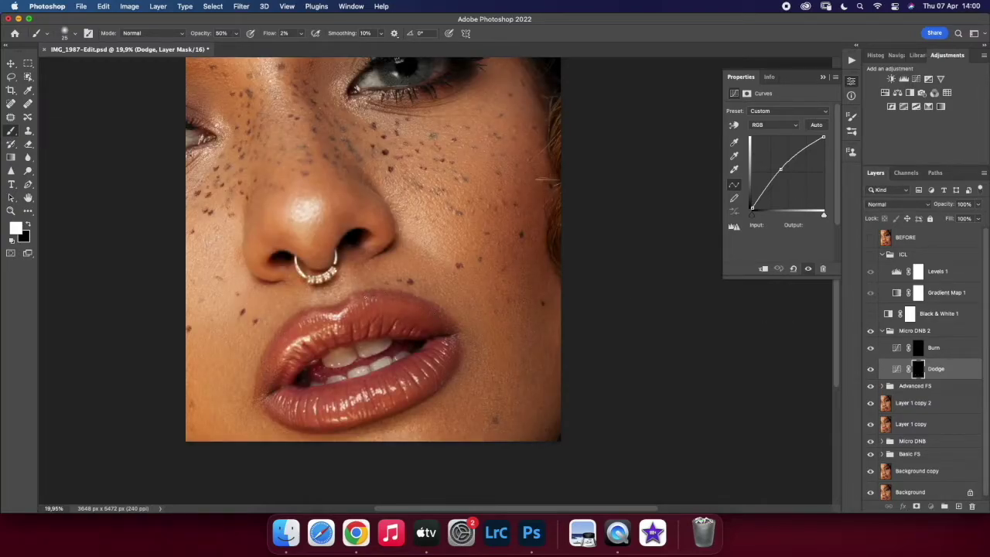
Step: Burn fine detail on the lips, then fit the portrait and collapse Micro DNB 2
{"action": "left_click_drag", "start_coordinate": [333, 379], "coordinate": [387, 381]}
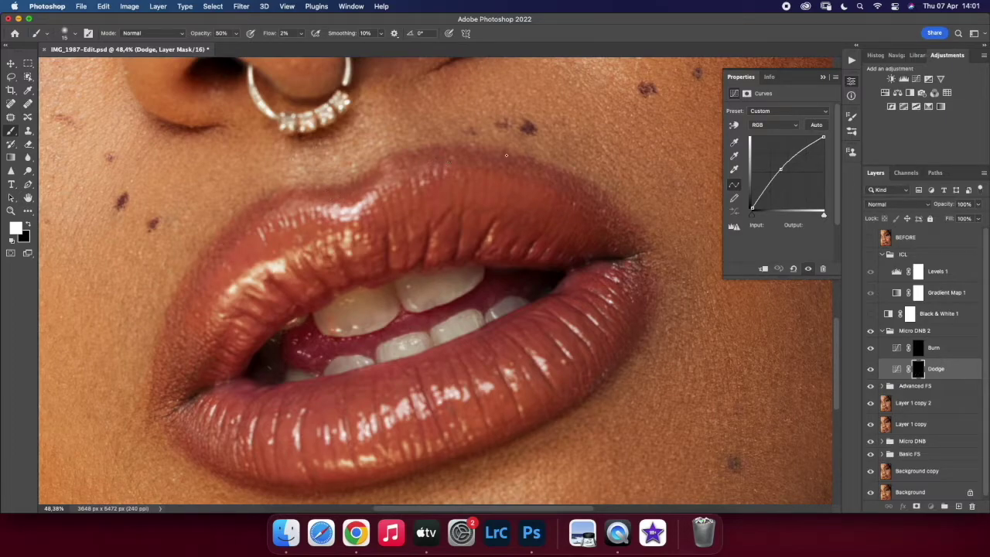
{"action": "key", "text": "alt+bracketright"}
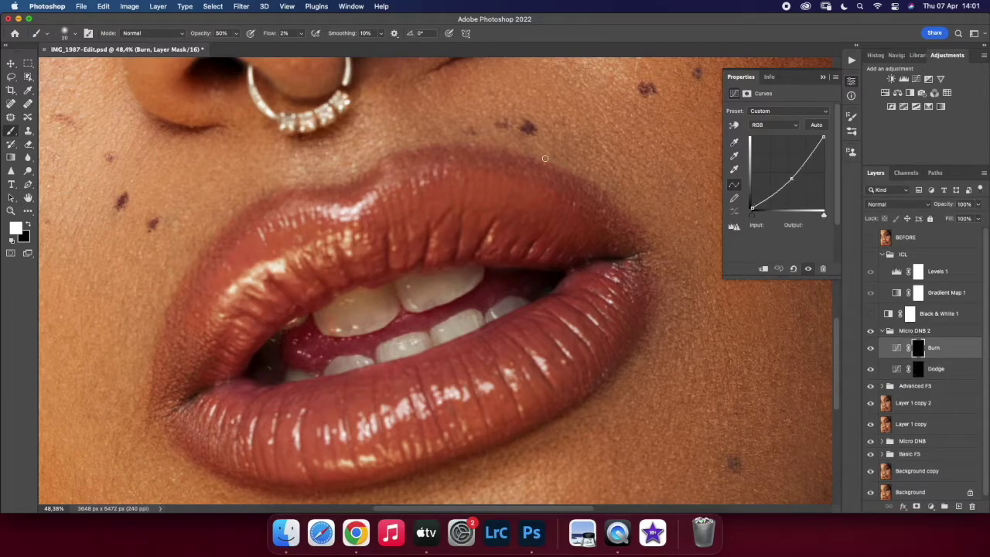
{"action": "key", "text": "z"}
{"action": "key", "text": "super+0"}
{"action": "left_click", "coordinate": [881, 331]}
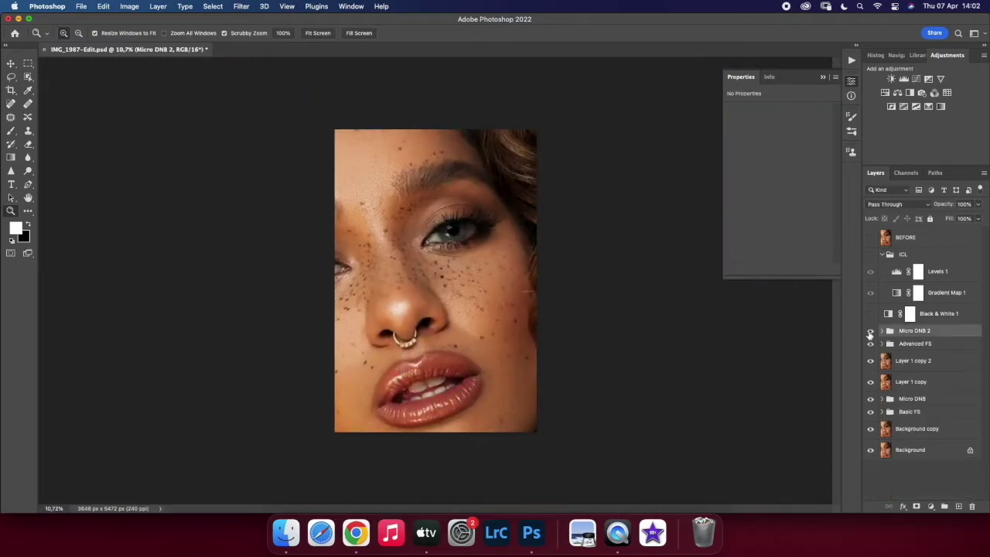
Step: With the inverted ICL check view on, paint further dodge and burn on the Micro DNB 2 masks
{"action": "left_click", "coordinate": [870, 254]}
{"action": "left_click", "coordinate": [882, 331]}
{"action": "left_click", "coordinate": [938, 272]}
{"action": "key", "text": "b"}
{"action": "scroll", "coordinate": [423, 327], "scroll_direction": "up", "scroll_amount": 2}
{"action": "key", "text": "alt+bracketleft"}
{"action": "key", "text": "alt+bracketleft"}
{"action": "key", "text": "alt+bracketleft"}
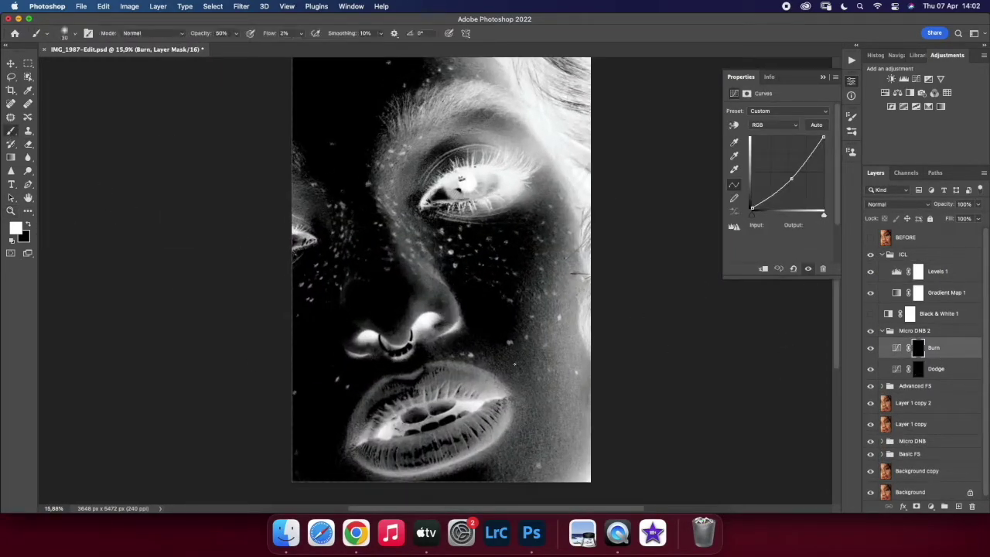
{"action": "key", "text": "alt+bracketleft"}
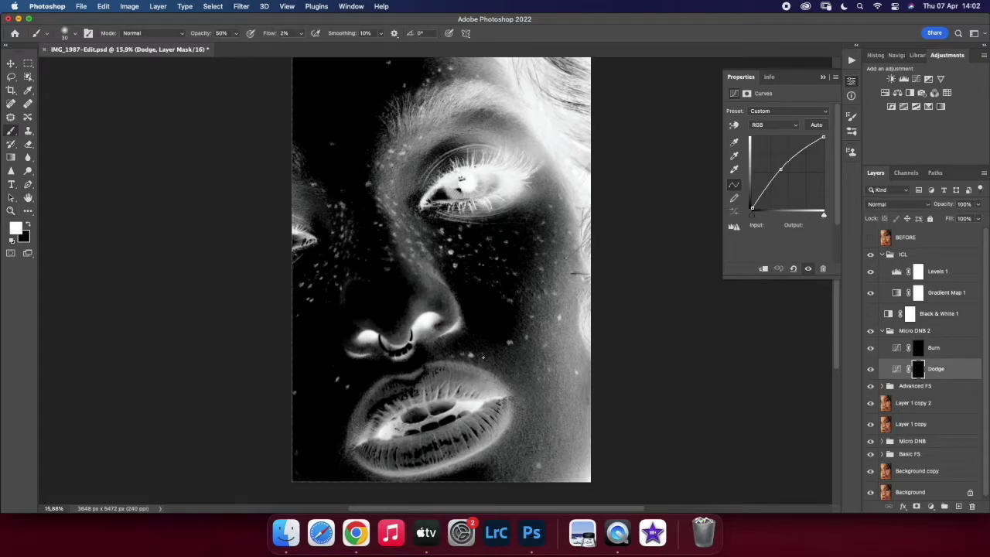
{"action": "key", "text": "alt+bracketright"}
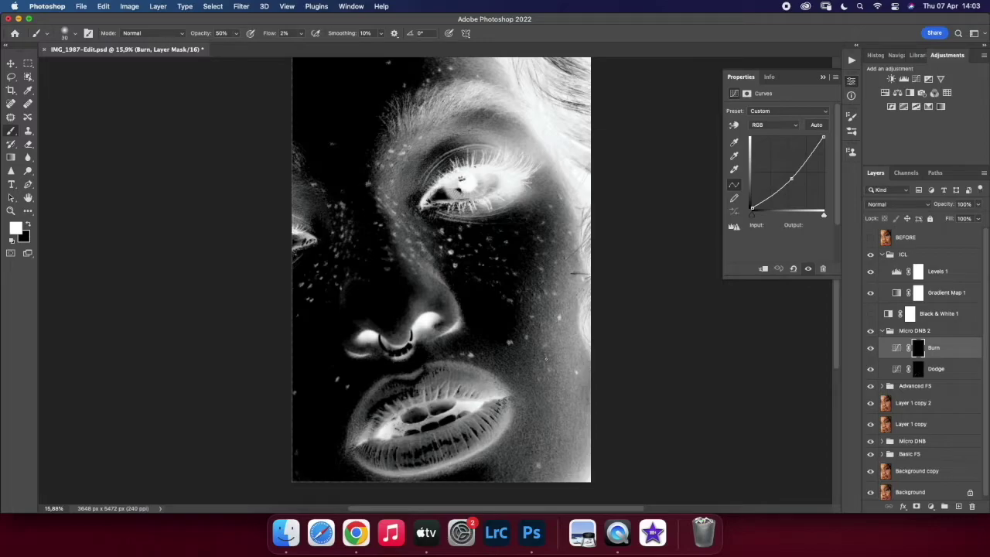
{"action": "key", "text": "alt+bracketleft"}
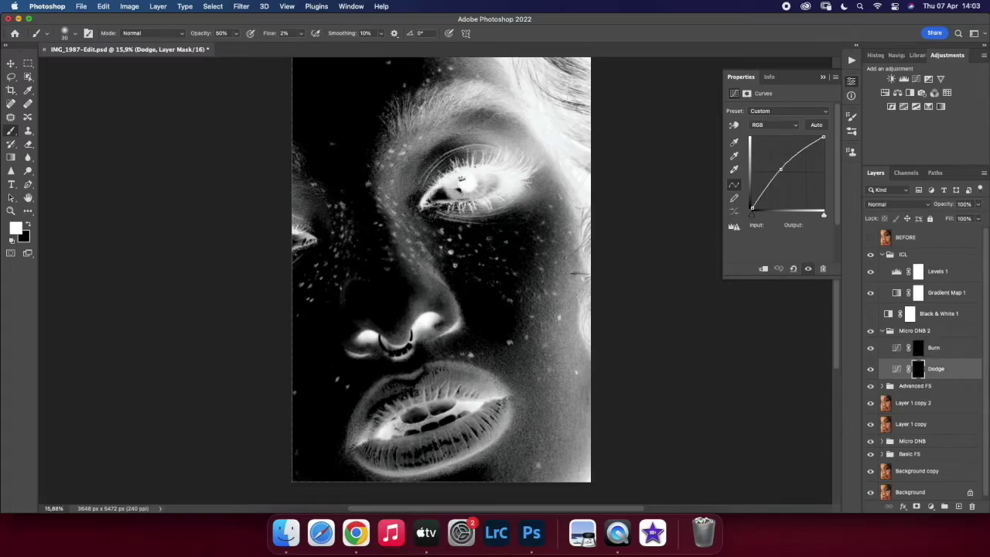
{"action": "key", "text": "alt+bracketright"}
{"action": "key", "text": "alt+bracketleft"}
Step: Reopen Micro DNB 2 and select its Dodge curves layer
{"action": "left_click", "coordinate": [881, 330]}
{"action": "left_click", "coordinate": [870, 254]}
{"action": "key", "text": "ctrl+z"}
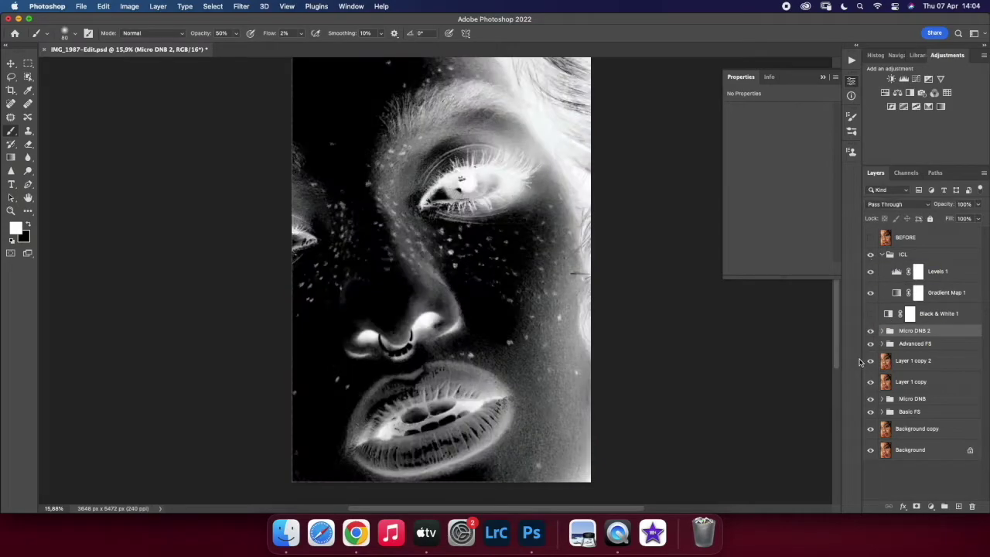
{"action": "left_click", "coordinate": [882, 330]}
{"action": "left_click", "coordinate": [936, 369]}
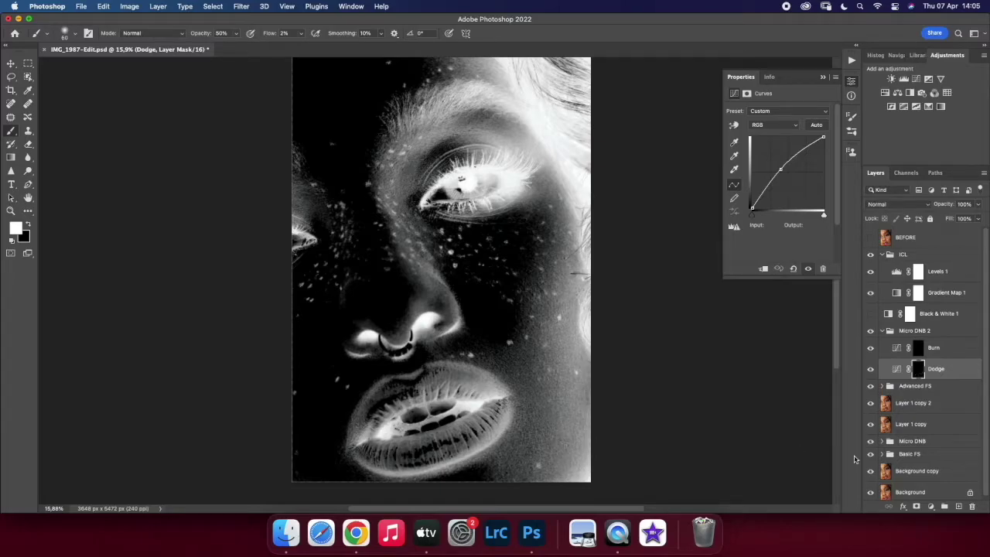
Step: Collapse Micro DNB 2, hide the ICL check layers and save IMG_1987-Edit.psd
{"action": "left_click", "coordinate": [882, 331]}
{"action": "left_click", "coordinate": [871, 253]}
{"action": "key", "text": "ctrl+s"}
{"action": "left_click", "coordinate": [917, 428]}
Step: Expand the Advanced FS group and select High F copy 2 with the Clone Stamp
{"action": "key", "text": "z"}
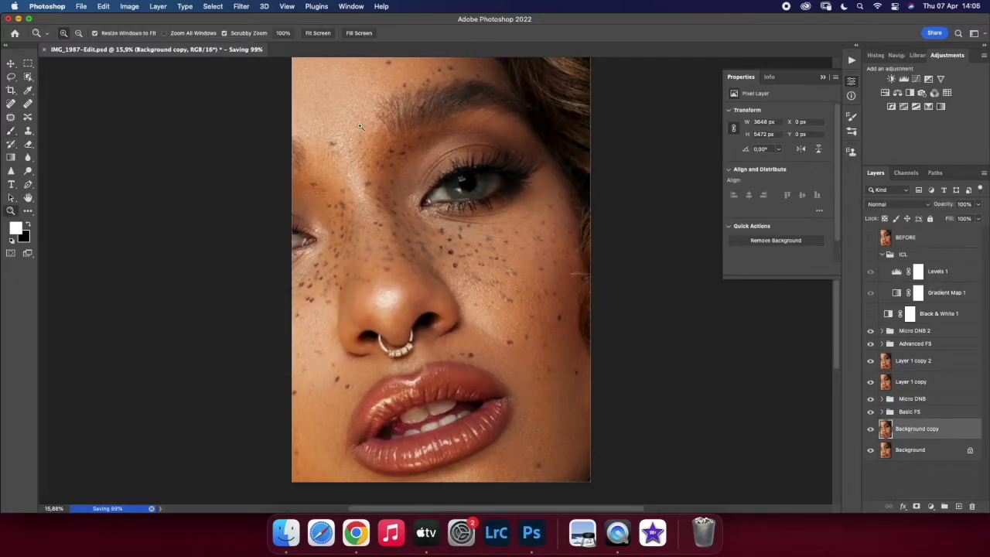
{"action": "left_click_drag", "start_coordinate": [360, 125], "coordinate": [410, 125]}
{"action": "left_click", "coordinate": [915, 344]}
{"action": "left_click", "coordinate": [882, 343]}
{"action": "left_click", "coordinate": [928, 381]}
{"action": "key", "text": "s"}
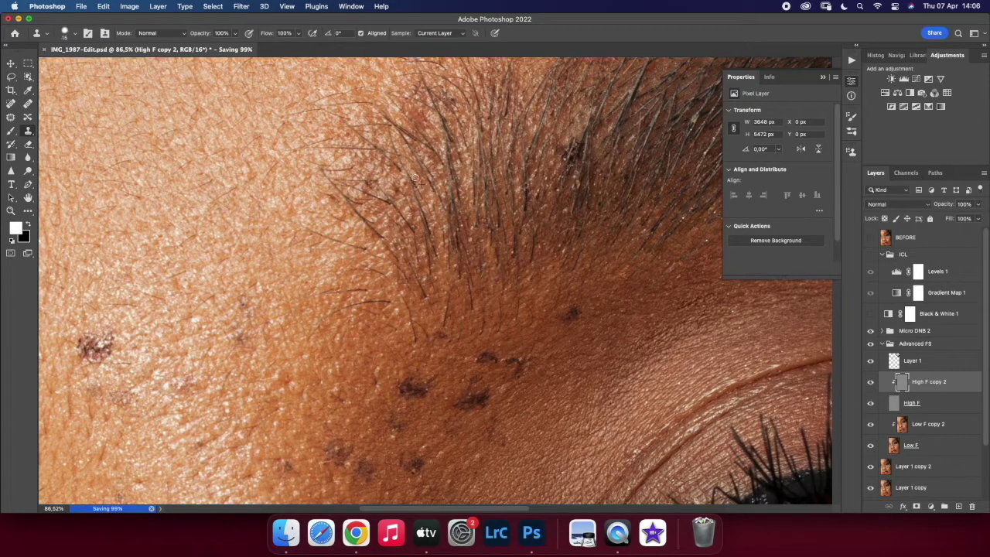
{"action": "key", "text": "ctrl+0"}
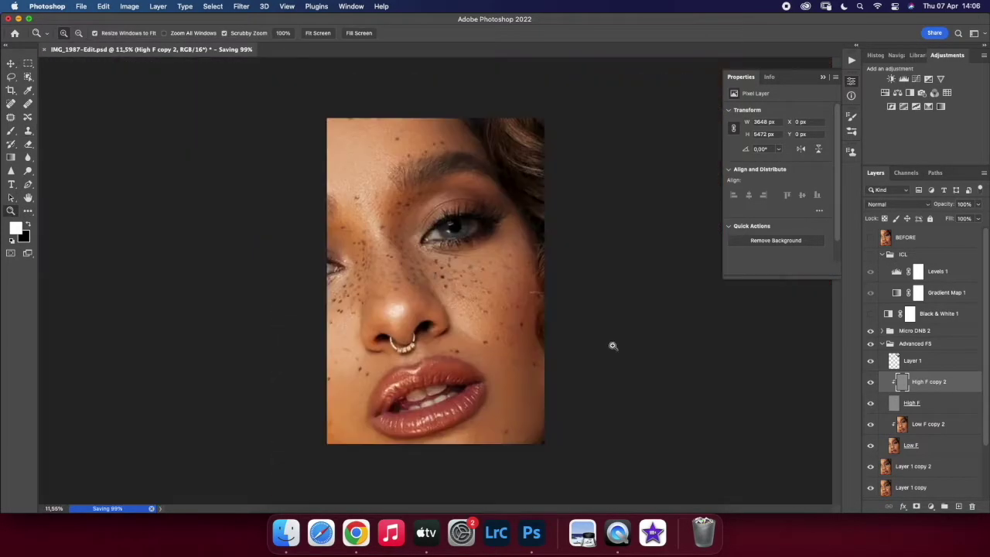
Step: Blend skin tones on Low F copy 2 with the Mixer Brush at 19% flow
{"action": "left_click", "coordinate": [928, 424]}
{"action": "key", "text": "b"}
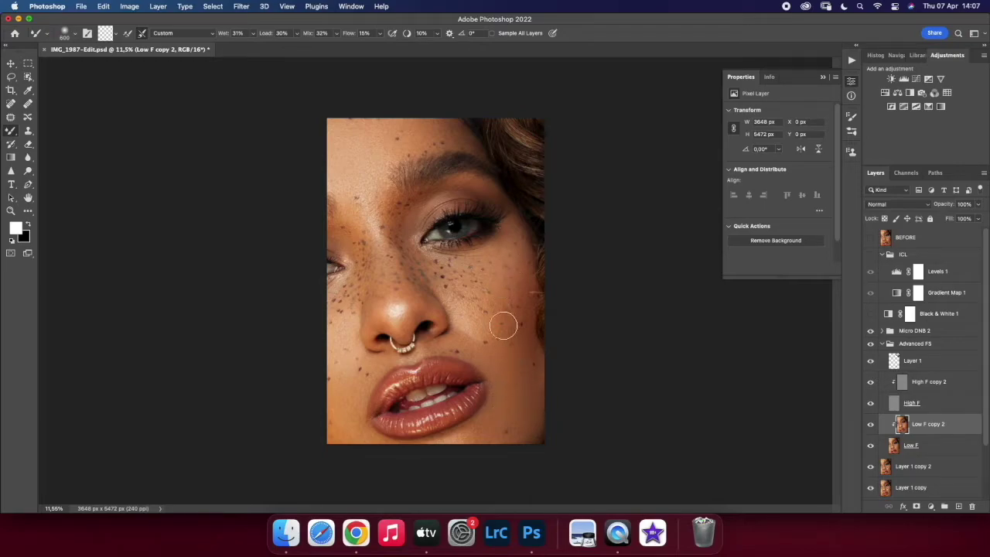
{"action": "key", "text": "shift+1"}
{"action": "key", "text": "shift+9"}
{"action": "key", "text": "z"}
{"action": "left_click", "coordinate": [440, 179]}
Step: Heal small spots around the eyebrow on Layer 1 with the Spot Healing Brush
{"action": "left_click", "coordinate": [913, 361]}
{"action": "key", "text": "j"}
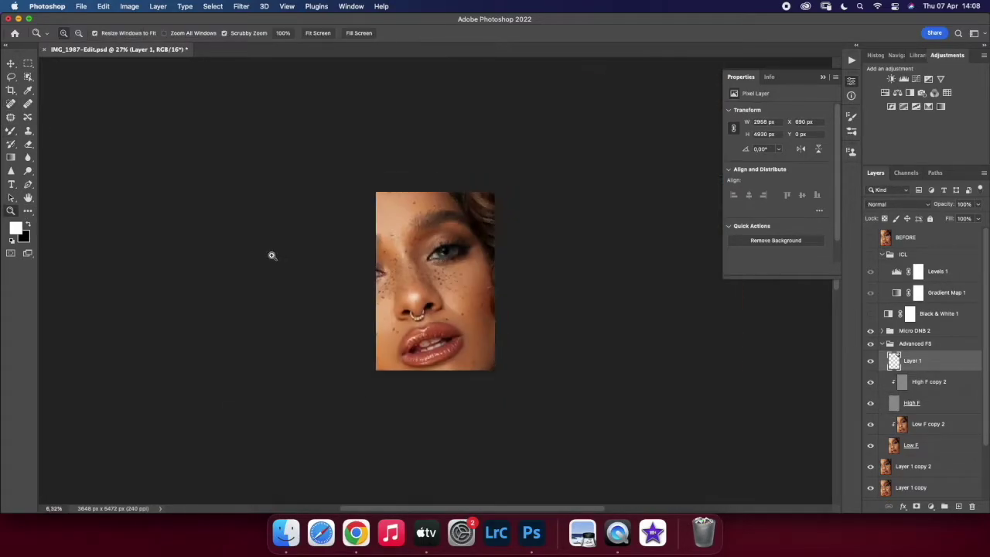
{"action": "key", "text": "z"}
{"action": "left_click_drag", "start_coordinate": [341, 290], "coordinate": [271, 253]}
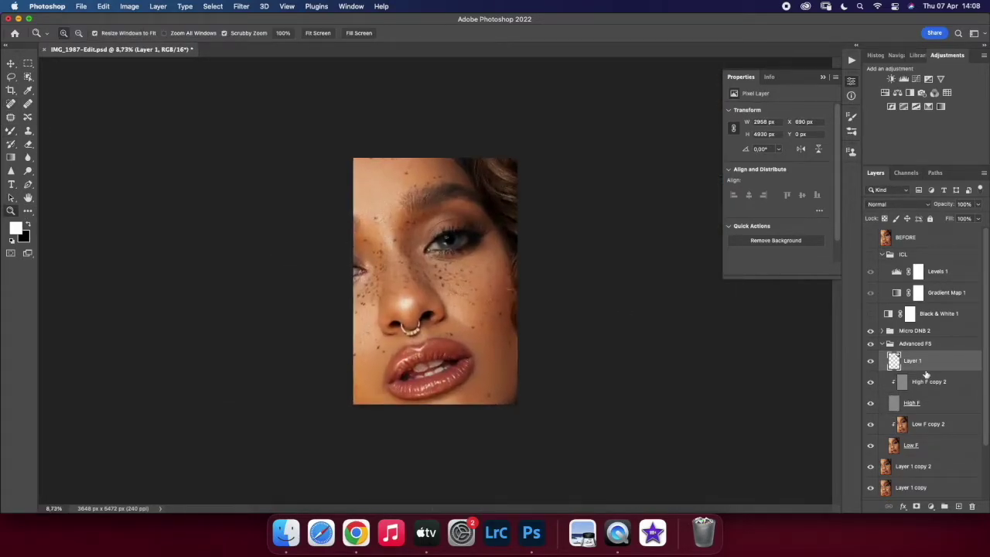
Step: Blend Low F copy 2 with a 300–400 Mixer Brush, then return to Layer 1 spot healing
{"action": "left_click", "coordinate": [928, 424]}
{"action": "key", "text": "b"}
{"action": "key", "text": "bracketleft"}
{"action": "key", "text": "bracketleft"}
{"action": "key", "text": "bracketleft"}
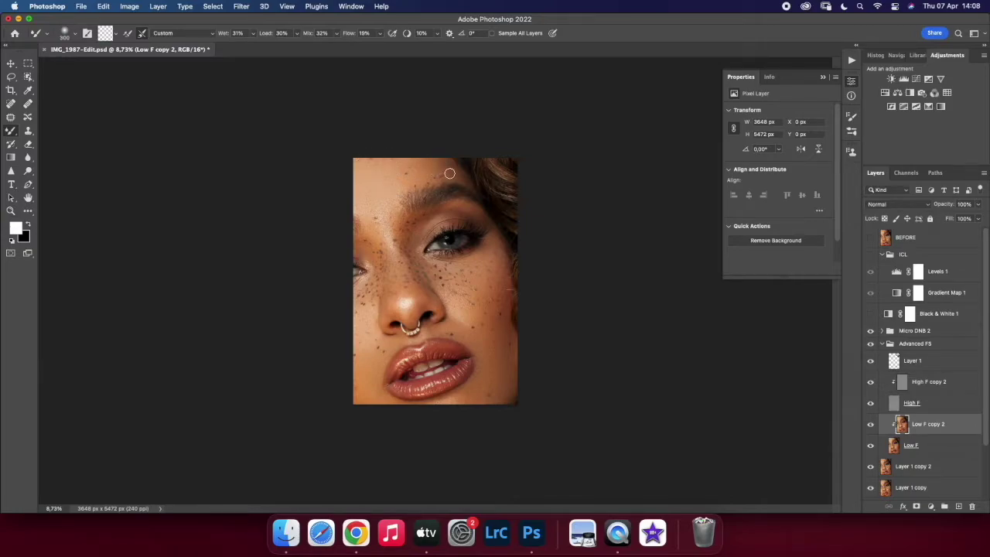
{"action": "key", "text": "bracketright"}
{"action": "key", "text": "bracketright"}
{"action": "key", "text": "bracketright"}
{"action": "left_click", "coordinate": [911, 363]}
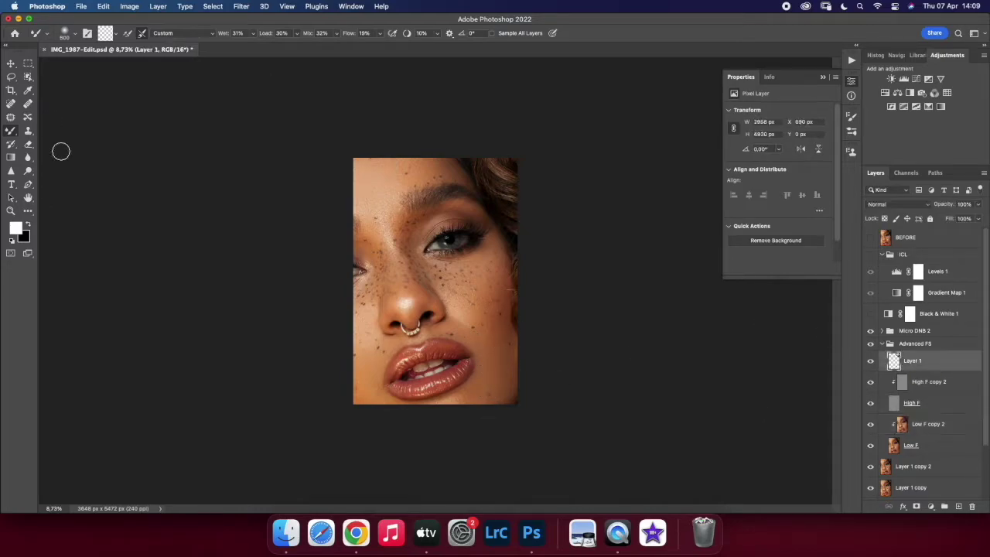
{"action": "key", "text": "j"}
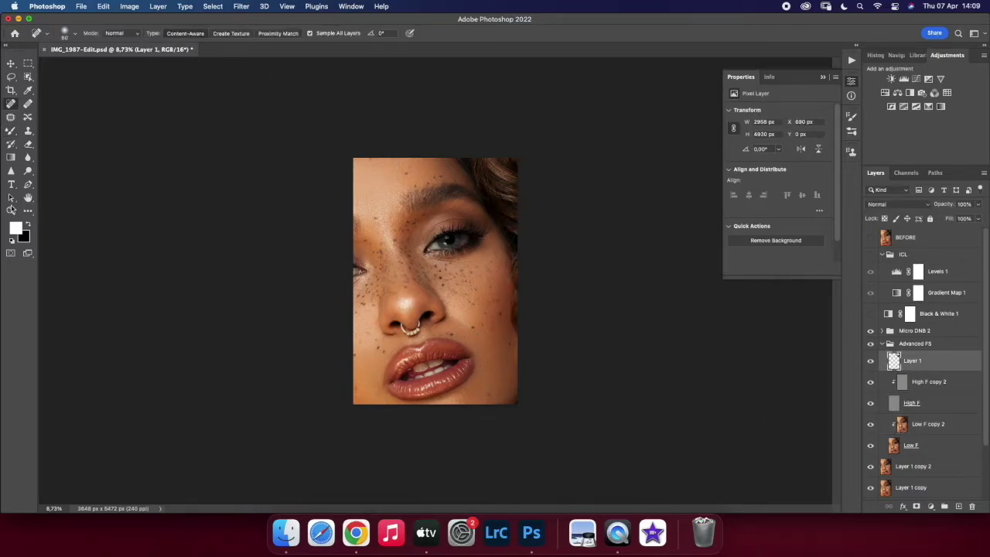
Step: Zoom out, collapse Advanced FS and toggle the Background copy alone for a before/after comparison
{"action": "scroll", "coordinate": [475, 210], "scroll_direction": "up", "scroll_amount": 5}
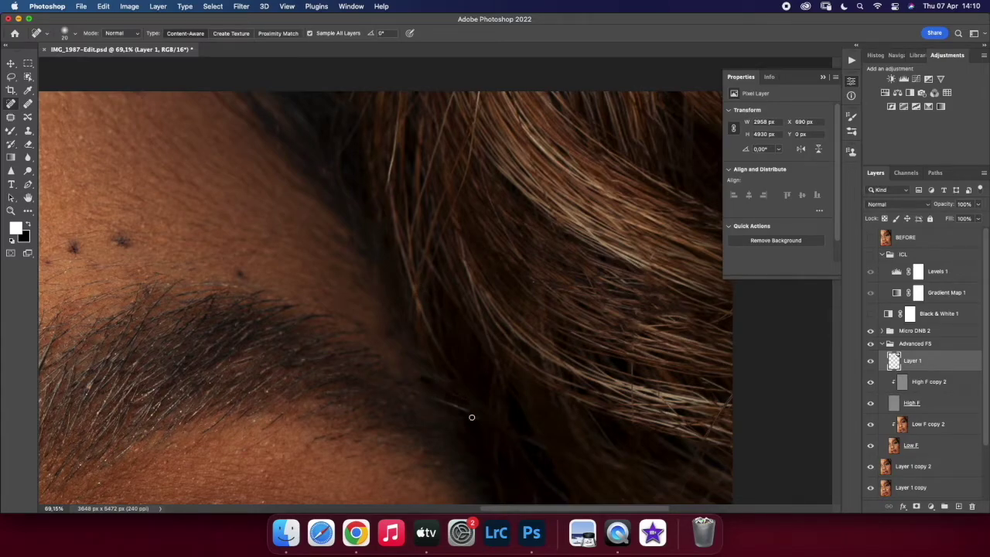
{"action": "key", "text": "z"}
{"action": "left_click_drag", "start_coordinate": [449, 413], "coordinate": [181, 283]}
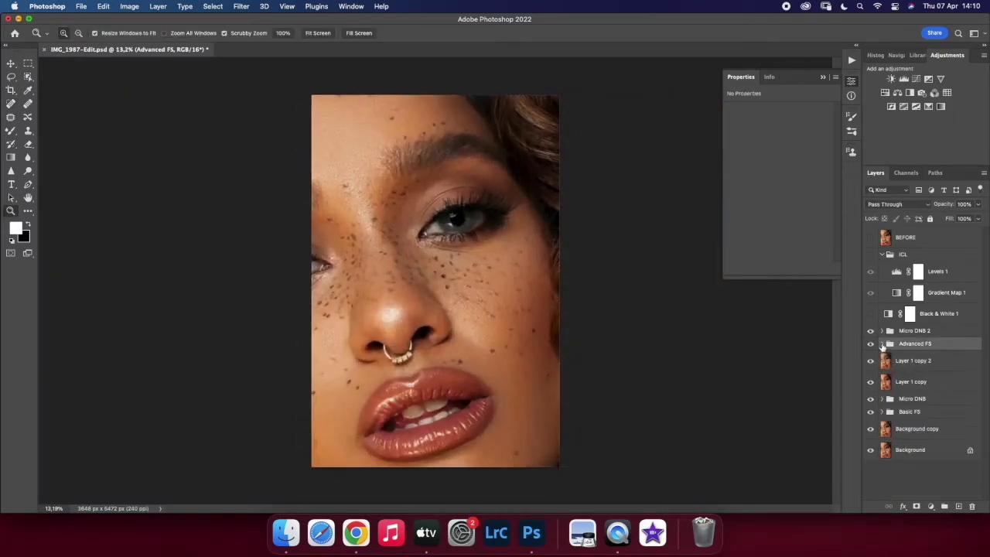
{"action": "left_click", "coordinate": [917, 429]}
{"action": "left_click", "coordinate": [872, 432]}
{"action": "left_click", "coordinate": [872, 431], "text": "alt"}
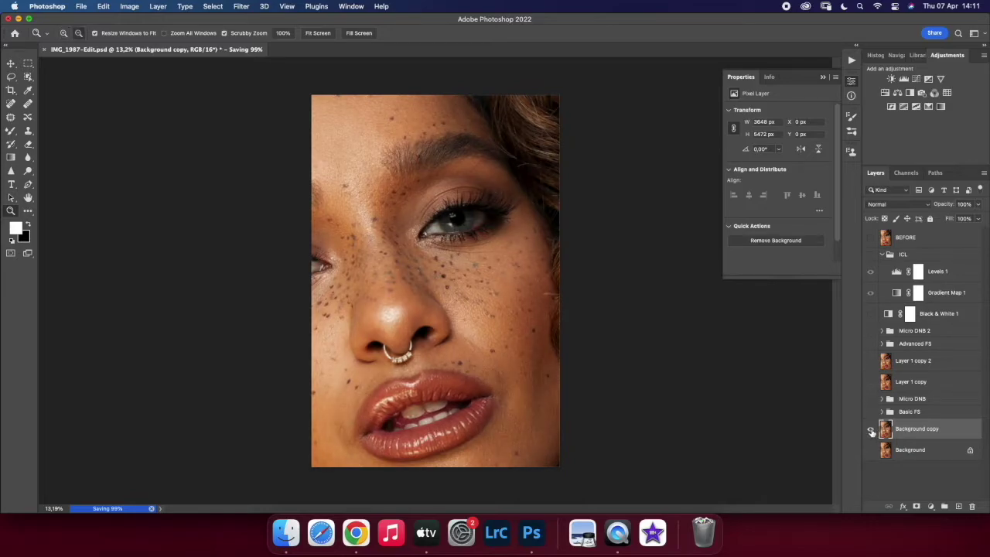
Step: Add a Gradient Map adjustment layer above the Micro DNB 2 group
{"action": "left_click", "coordinate": [932, 331]}
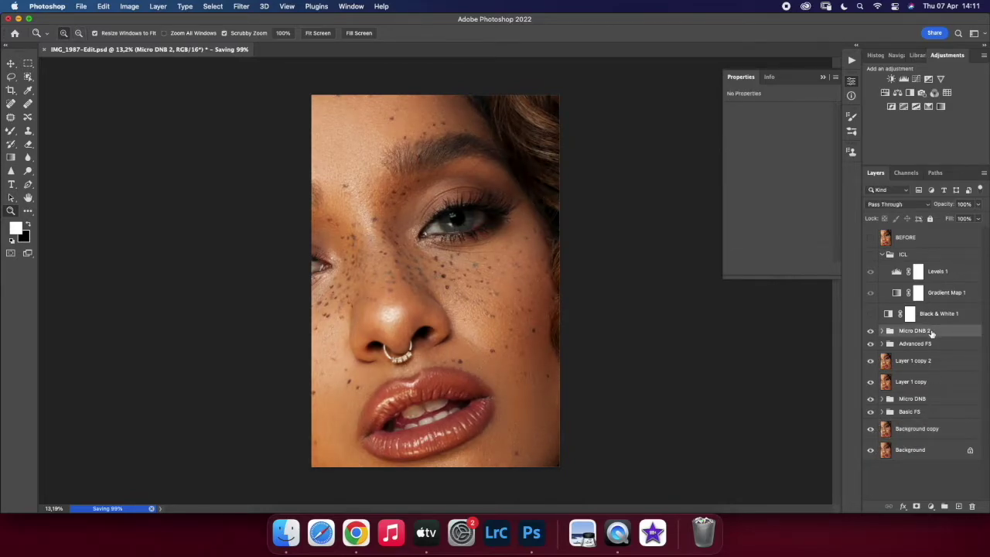
{"action": "left_click", "coordinate": [932, 506]}
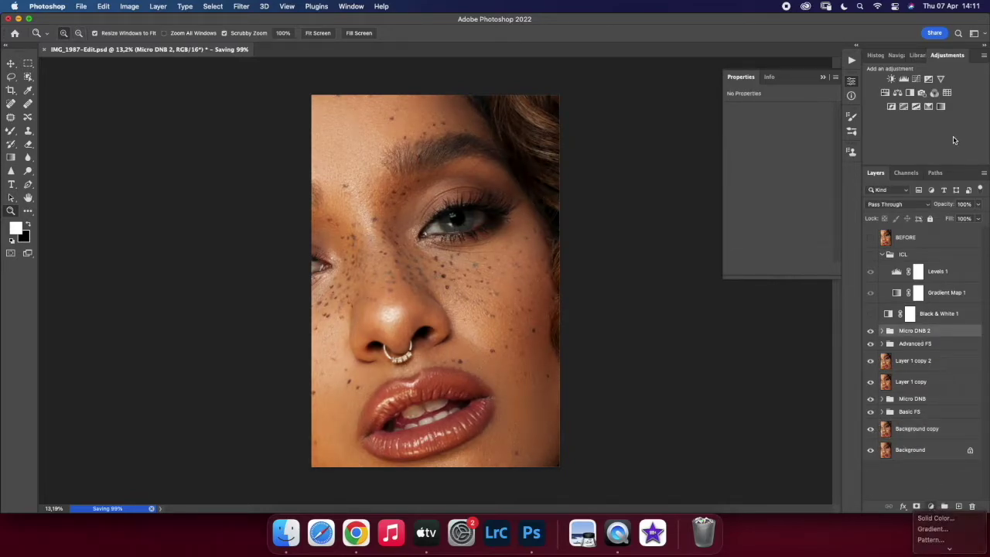
{"action": "left_click", "coordinate": [943, 113]}
{"action": "left_click", "coordinate": [941, 107]}
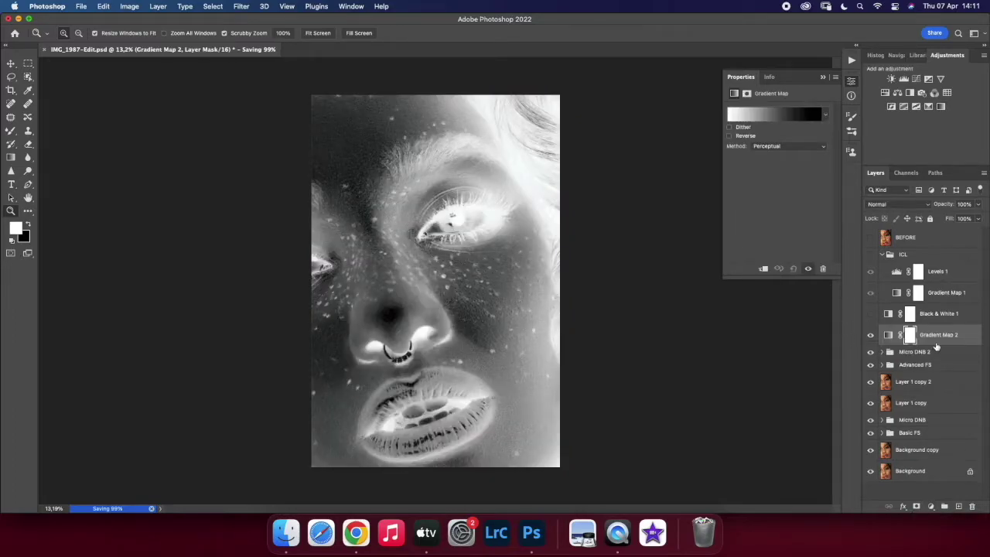
Step: Set the gradient map to a black-to-white (ffffff) gradient
{"action": "left_click", "coordinate": [783, 116]}
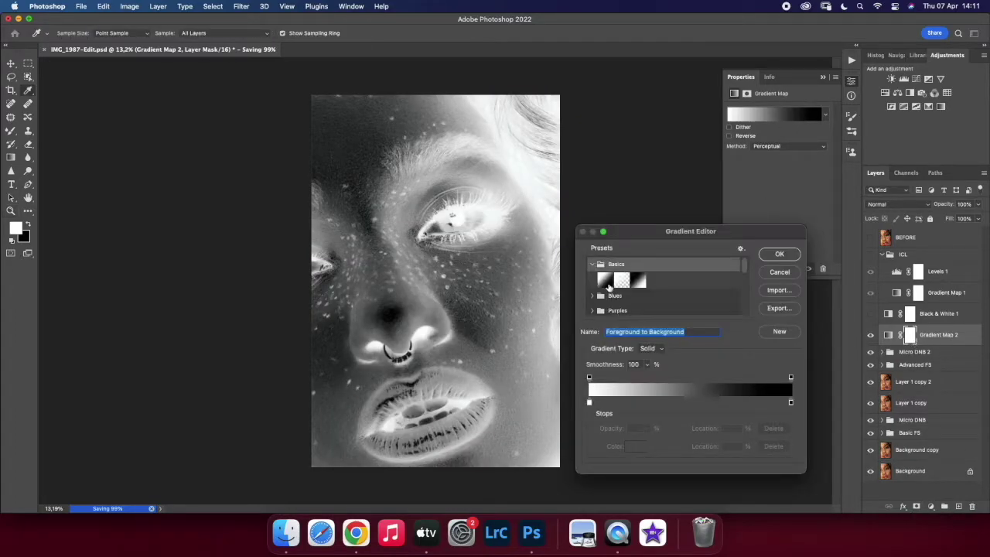
{"action": "left_click", "coordinate": [608, 283]}
{"action": "left_click", "coordinate": [590, 403]}
{"action": "left_click", "coordinate": [632, 447]}
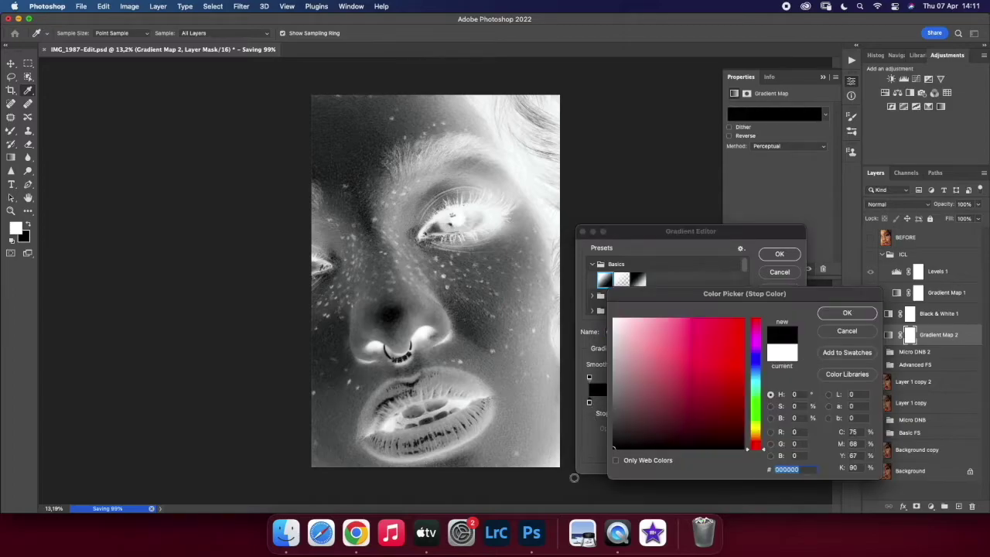
{"action": "left_click", "coordinate": [847, 313]}
{"action": "double_click", "coordinate": [793, 403]}
{"action": "type", "text": "ffffff"}
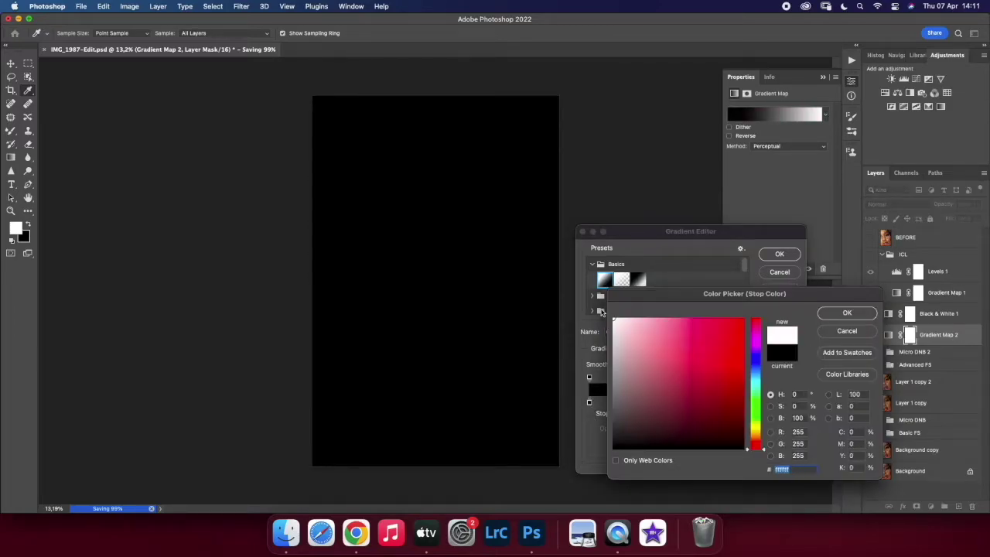
{"action": "left_click", "coordinate": [845, 314]}
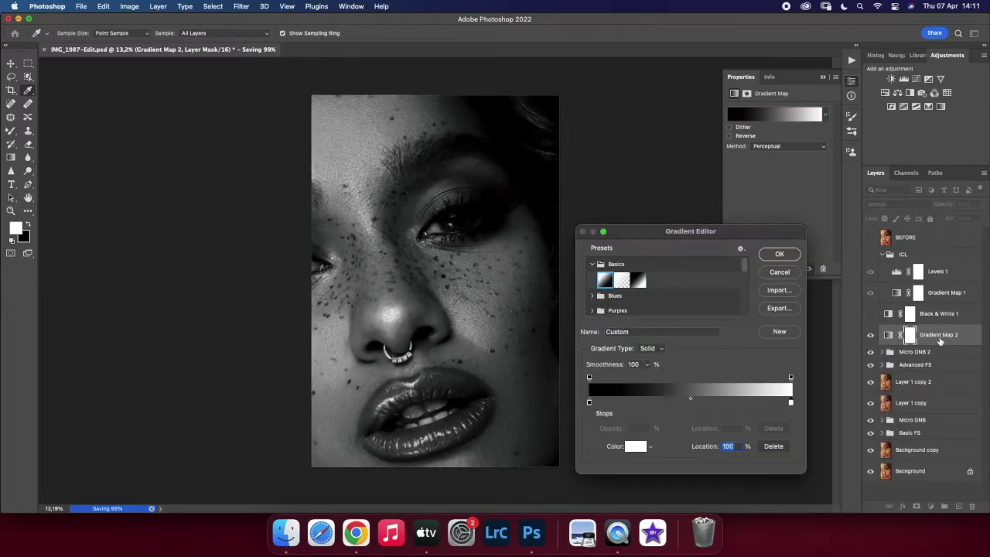
{"action": "left_click", "coordinate": [780, 253]}
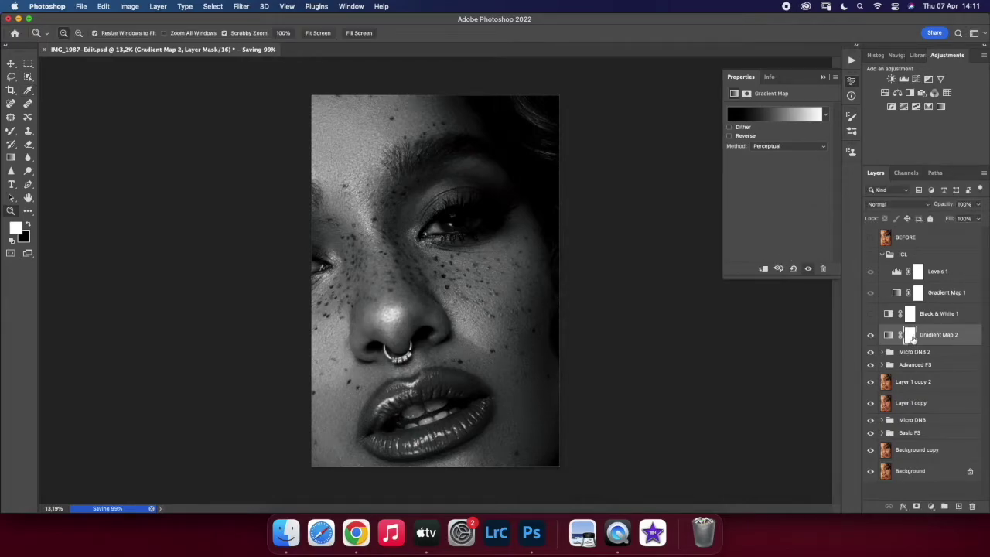
Step: Invert the Gradient Map 2 mask to black and set its blend mode to Color
{"action": "key", "text": "ctrl+i"}
{"action": "left_click", "coordinate": [890, 335]}
{"action": "left_click", "coordinate": [898, 205]}
{"action": "left_click", "coordinate": [889, 478]}
{"action": "left_click", "coordinate": [909, 335]}
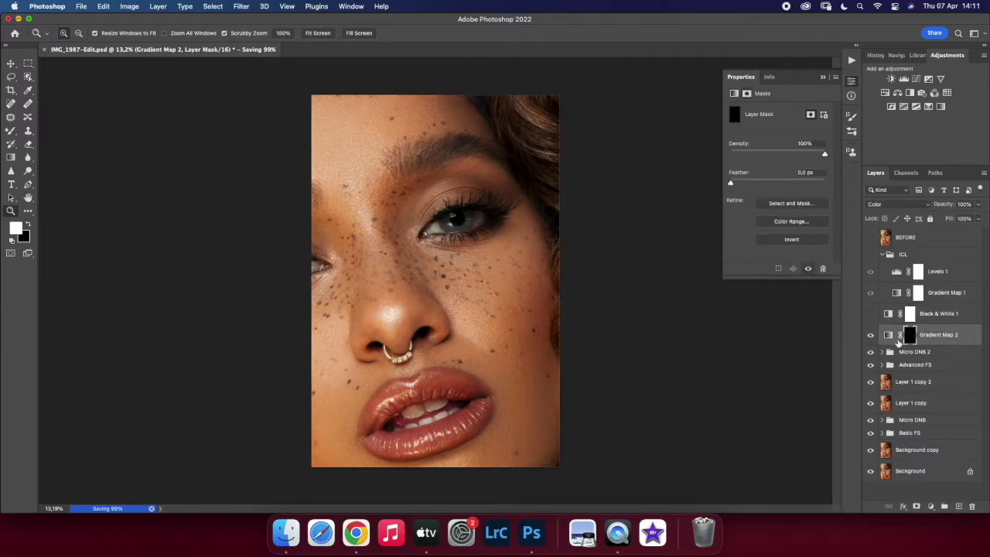
{"action": "left_click", "coordinate": [890, 335]}
Step: Sample a dark brown skin tone for the start stop and add a lighter brown middle stop
{"action": "left_click", "coordinate": [781, 115]}
{"action": "left_click", "coordinate": [589, 403]}
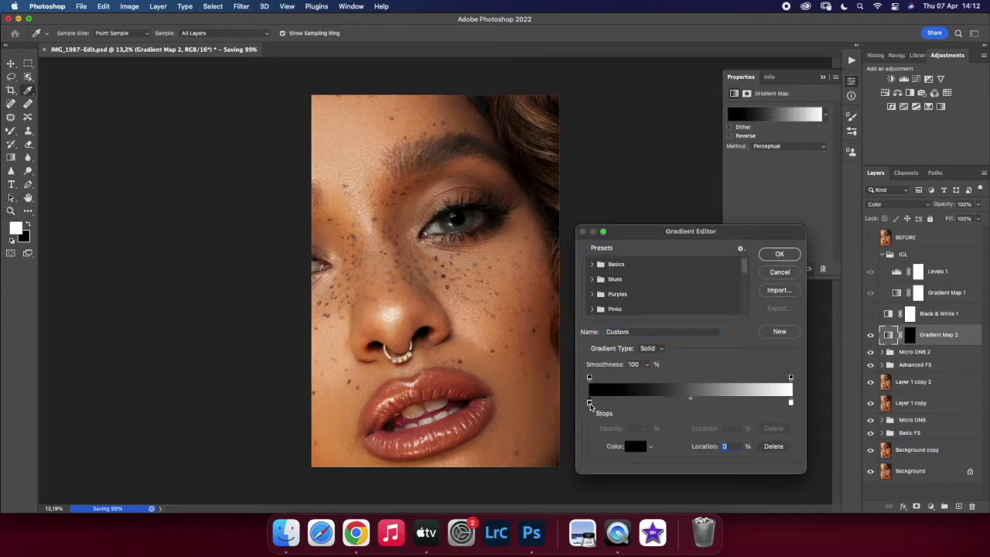
{"action": "left_click", "coordinate": [510, 354]}
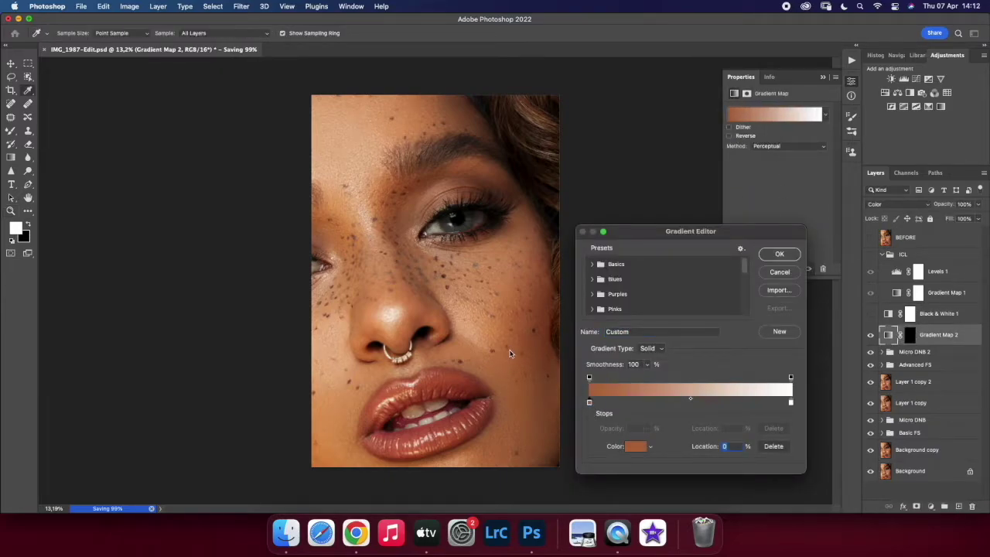
{"action": "left_click", "coordinate": [689, 403]}
{"action": "left_click", "coordinate": [466, 269]}
{"action": "left_click_drag", "start_coordinate": [464, 269], "coordinate": [465, 266]}
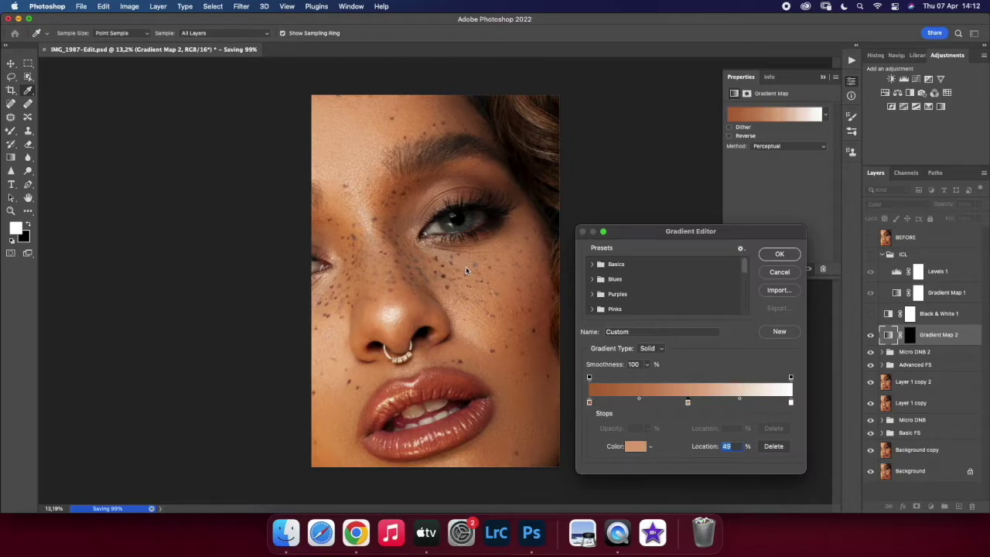
{"action": "left_click", "coordinate": [483, 268]}
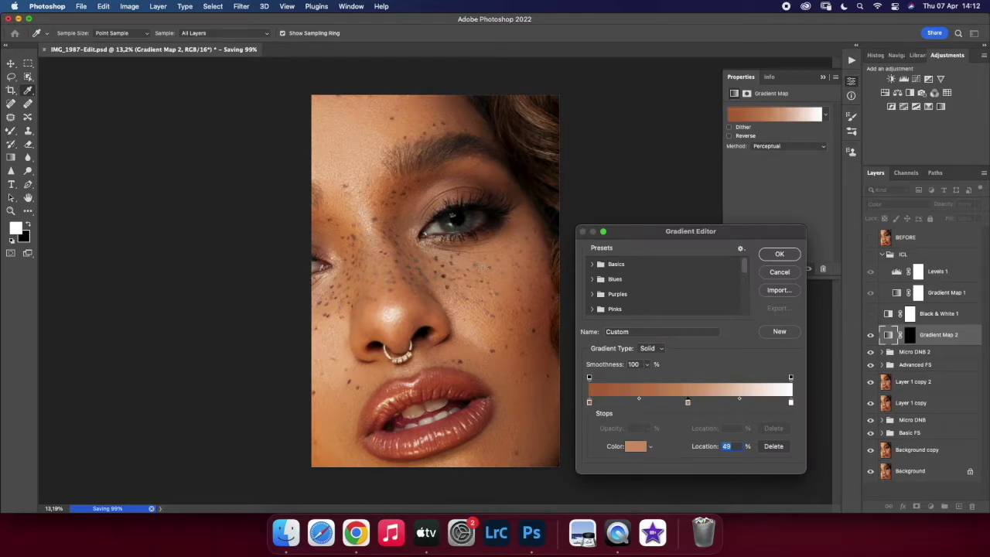
{"action": "left_click", "coordinate": [477, 275]}
{"action": "left_click_drag", "start_coordinate": [478, 276], "coordinate": [474, 271]}
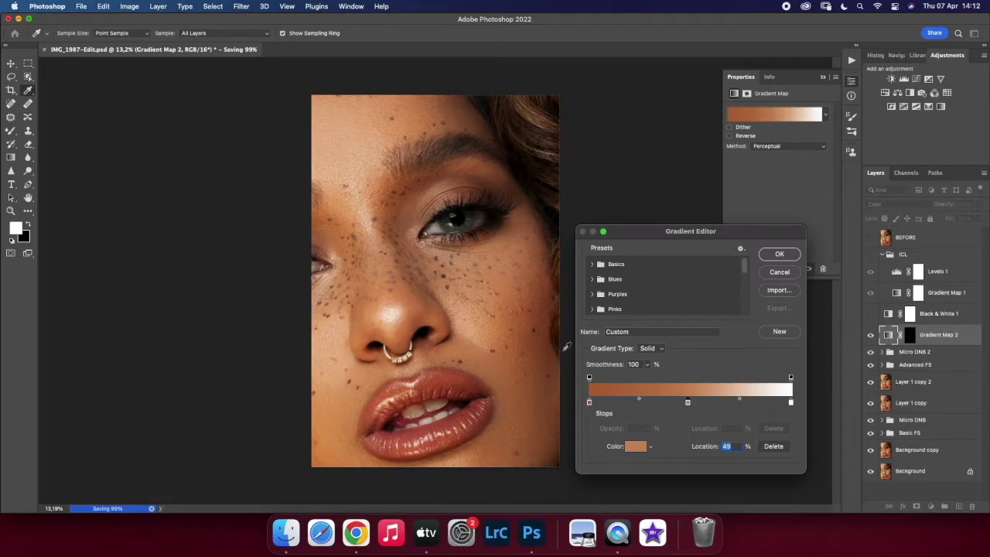
Step: Sample a light peach skin tone for the end stop and confirm the gradient
{"action": "left_click", "coordinate": [789, 403]}
{"action": "left_click", "coordinate": [344, 173]}
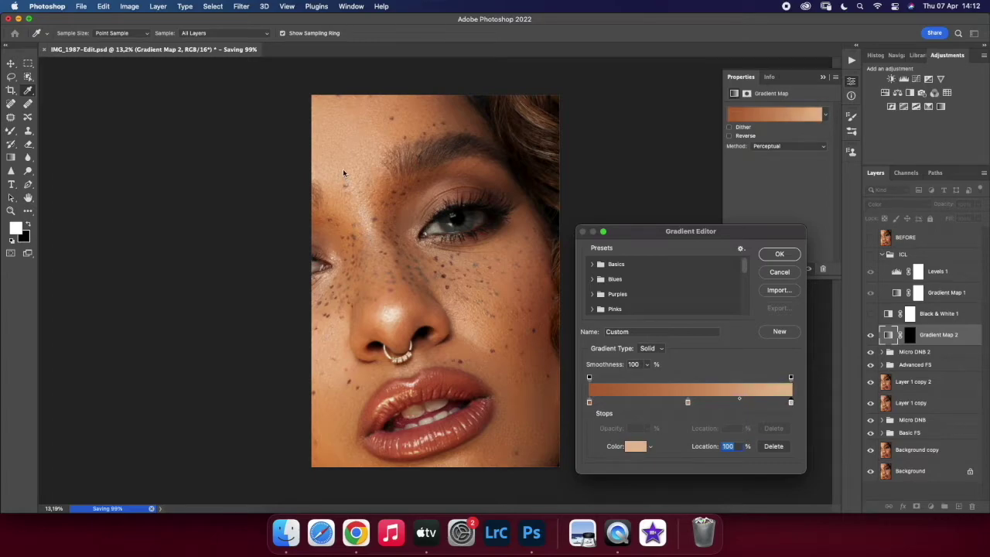
{"action": "left_click", "coordinate": [779, 254]}
{"action": "left_click", "coordinate": [910, 335]}
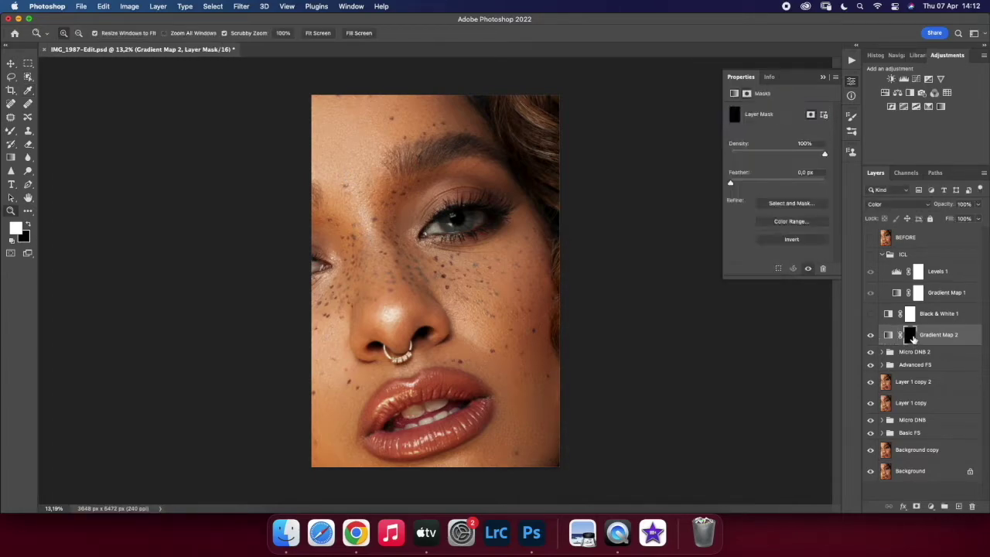
Step: Set up a soft Brush at 1% flow, enlarging it to about 400
{"action": "key", "text": "b"}
{"action": "right_click", "coordinate": [12, 130]}
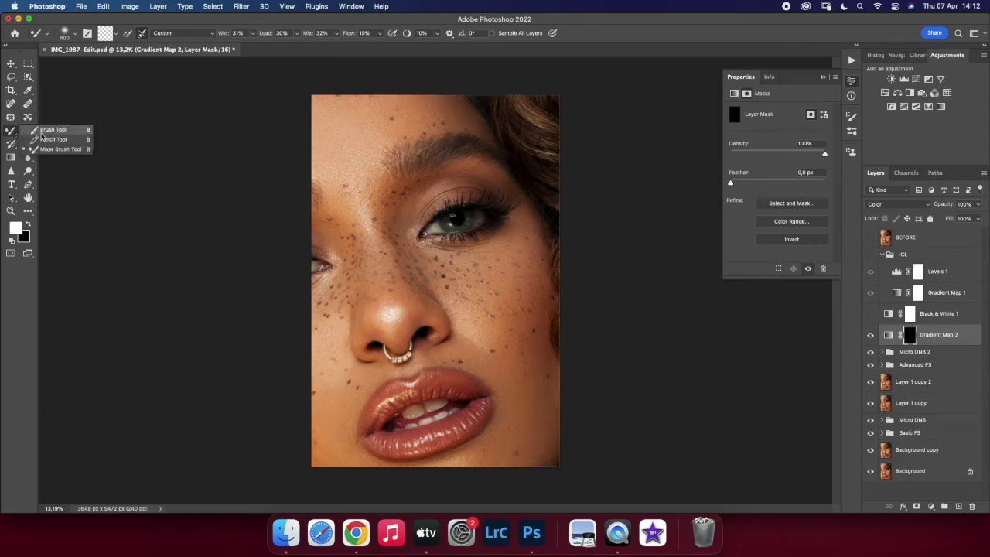
{"action": "left_click", "coordinate": [54, 131]}
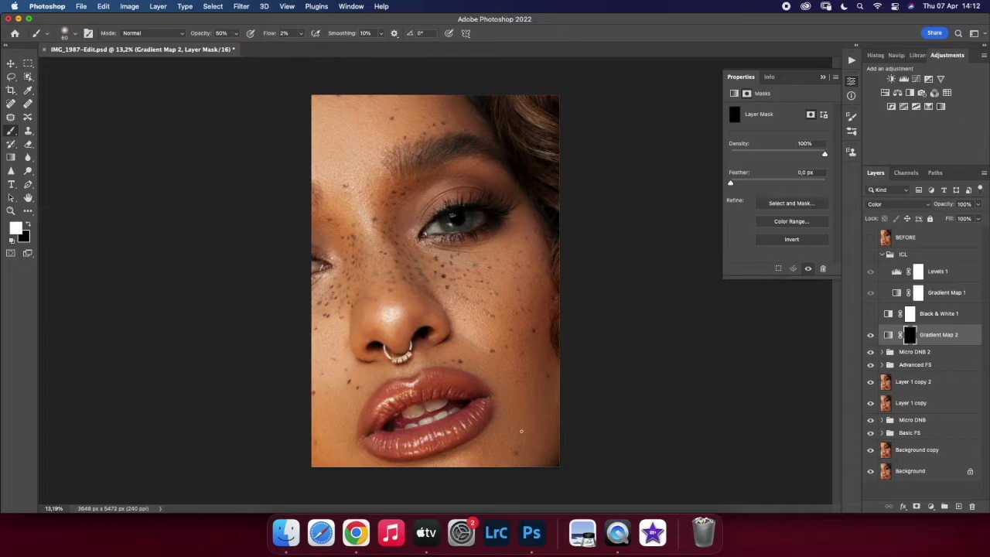
{"action": "key", "text": "bracketright"}
{"action": "key", "text": "bracketright"}
{"action": "key", "text": "bracketright"}
{"action": "key", "text": "bracketright"}
{"action": "key", "text": "bracketright"}
{"action": "left_click_drag", "start_coordinate": [291, 33], "coordinate": [280, 59]}
{"action": "left_click", "coordinate": [509, 383]}
Step: Paint the mask near the lip corner, show Gradient Map 2, and set the Eraser to 1% flow
{"action": "key", "text": "bracketright"}
{"action": "key", "text": "bracketright"}
{"action": "key", "text": "bracketright"}
{"action": "key", "text": "bracketright"}
{"action": "key", "text": "bracketleft"}
{"action": "key", "text": "bracketright"}
{"action": "left_click", "coordinate": [870, 335]}
{"action": "left_click", "coordinate": [28, 145]}
{"action": "left_click_drag", "start_coordinate": [260, 34], "coordinate": [231, 48]}
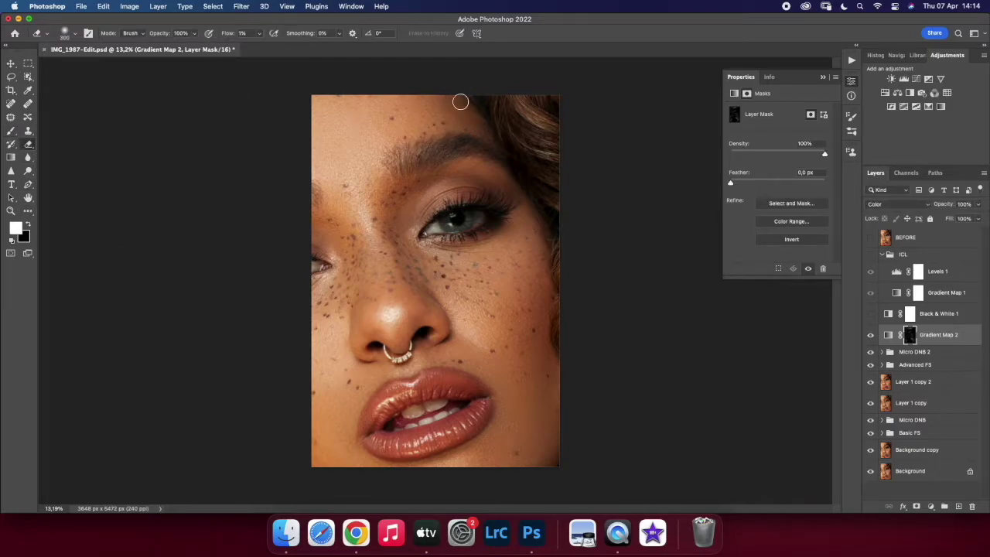
Step: Switch back to a smaller black brush and zoom out to the whole portrait
{"action": "left_click", "coordinate": [12, 131]}
{"action": "key", "text": "x"}
{"action": "key", "text": "bracketleft"}
{"action": "key", "text": "bracketleft"}
{"action": "key", "text": "bracketleft"}
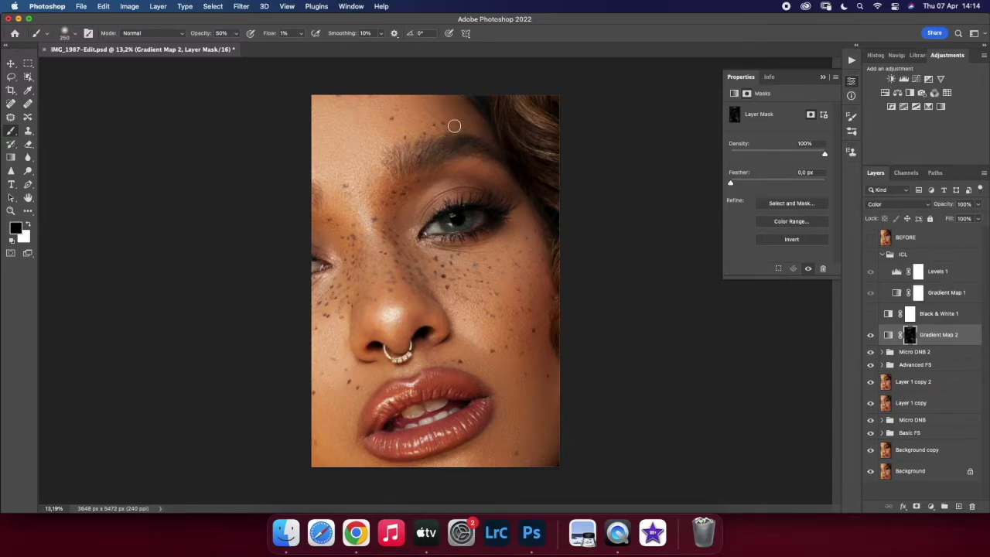
{"action": "key", "text": "bracketleft"}
{"action": "left_click", "coordinate": [12, 211]}
{"action": "left_click", "coordinate": [593, 373], "text": "alt"}
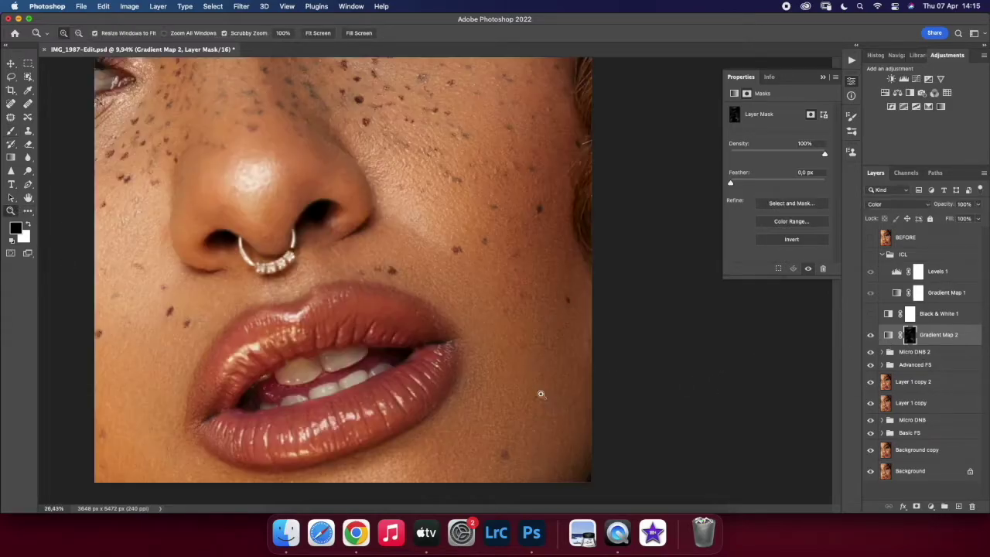
Step: Toggle Gradient Map 2 on and off around the lips to compare before and after
{"action": "mouse_move", "coordinate": [492, 395]}
{"action": "left_mouse_down"}
{"action": "mouse_move", "coordinate": [553, 401]}
{"action": "mouse_move", "coordinate": [539, 404]}
{"action": "left_mouse_up"}
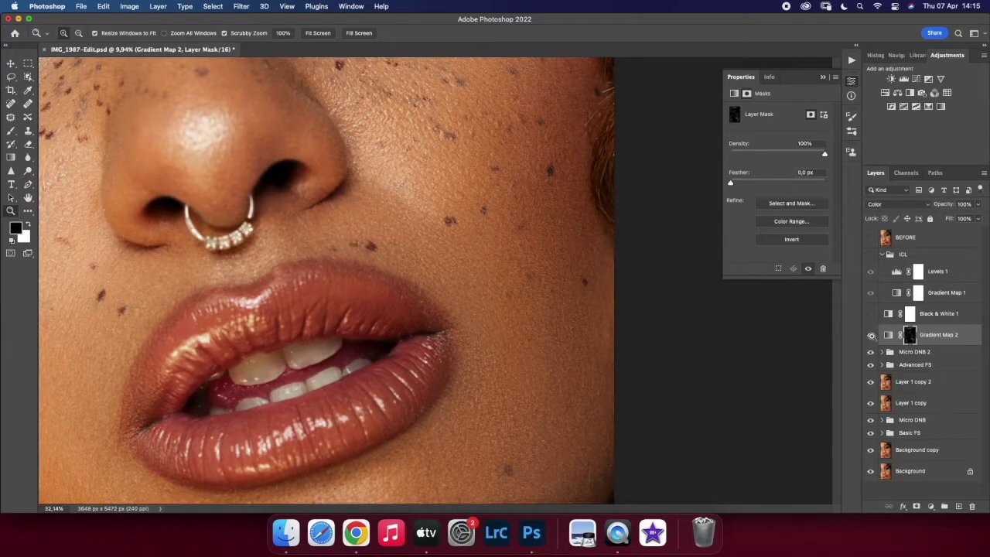
{"action": "left_click", "coordinate": [871, 335]}
{"action": "left_click", "coordinate": [870, 337]}
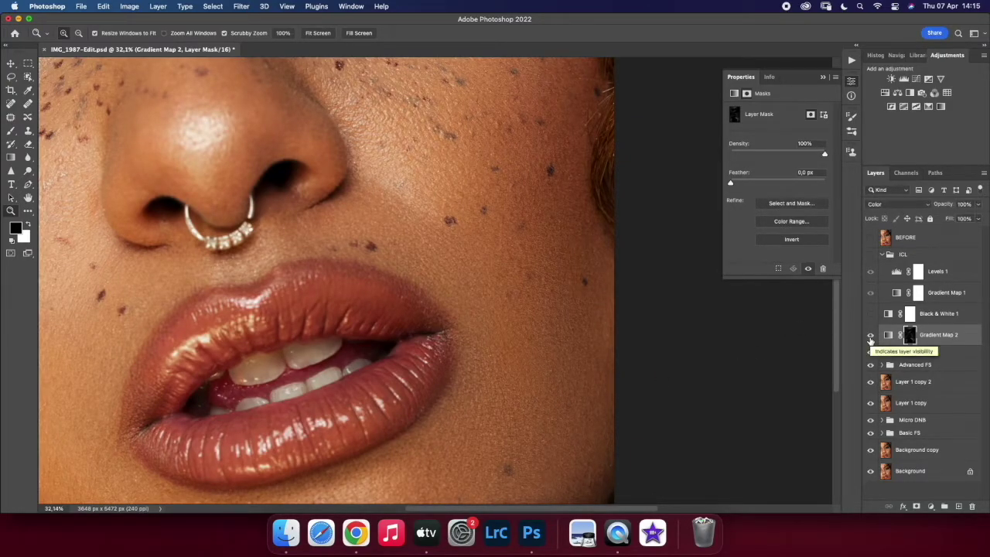
{"action": "left_click", "coordinate": [871, 336]}
{"action": "left_click", "coordinate": [870, 335]}
{"action": "left_click", "coordinate": [870, 337]}
{"action": "left_click", "coordinate": [870, 337]}
{"action": "left_click", "coordinate": [870, 338]}
{"action": "left_click", "coordinate": [871, 337]}
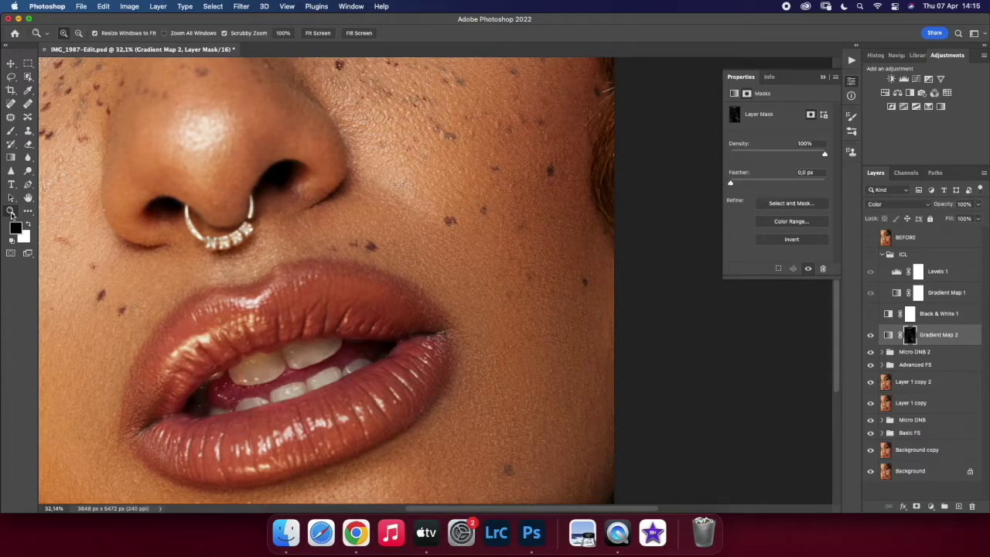
{"action": "left_click_drag", "start_coordinate": [199, 281], "coordinate": [225, 308]}
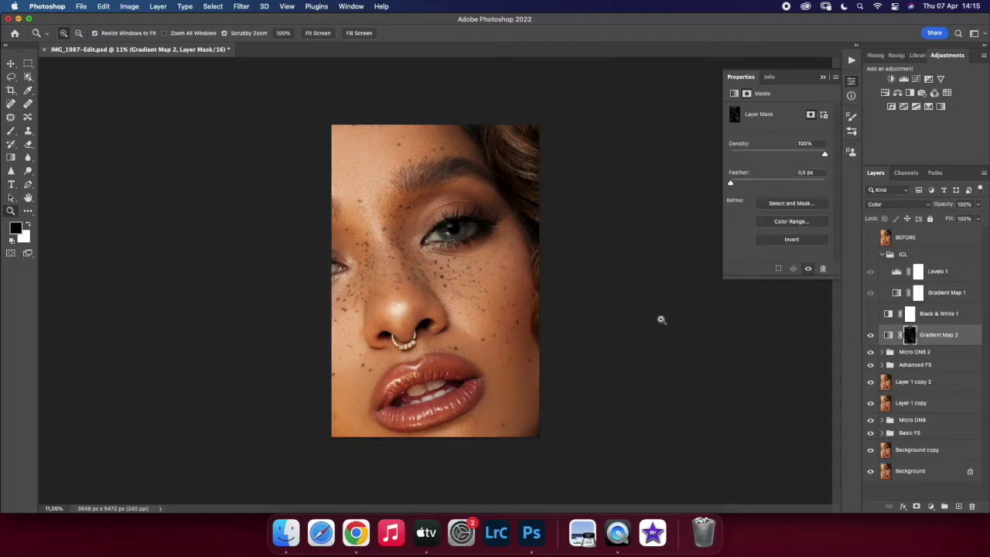
Step: Lower Gradient Map 2's opacity to 80%
{"action": "left_click", "coordinate": [962, 344]}
{"action": "left_click", "coordinate": [977, 218]}
{"action": "left_click_drag", "start_coordinate": [977, 219], "coordinate": [974, 218]}
{"action": "left_click_drag", "start_coordinate": [973, 218], "coordinate": [970, 218]}
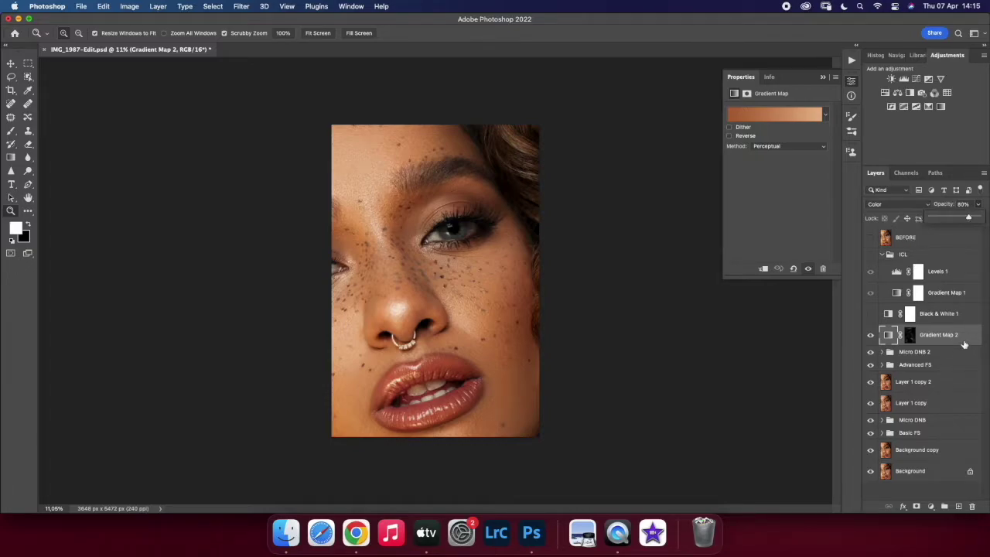
{"action": "left_click", "coordinate": [871, 335]}
{"action": "mouse_move", "coordinate": [493, 348]}
{"action": "left_mouse_down"}
{"action": "mouse_move", "coordinate": [516, 359]}
{"action": "mouse_move", "coordinate": [488, 359]}
{"action": "left_mouse_up"}
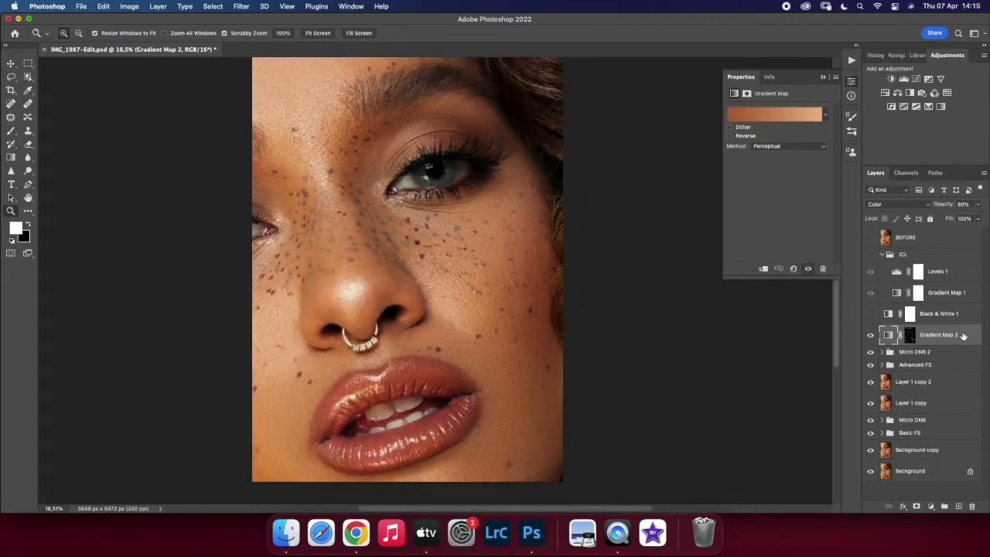
Step: Put Gradient Map 2 in its own collapsed group named Skine Tone
{"action": "key", "text": "ctrl+g"}
{"action": "double_click", "coordinate": [909, 332]}
{"action": "key", "text": "BackSpace"}
{"action": "type", "text": "Skine Tone"}
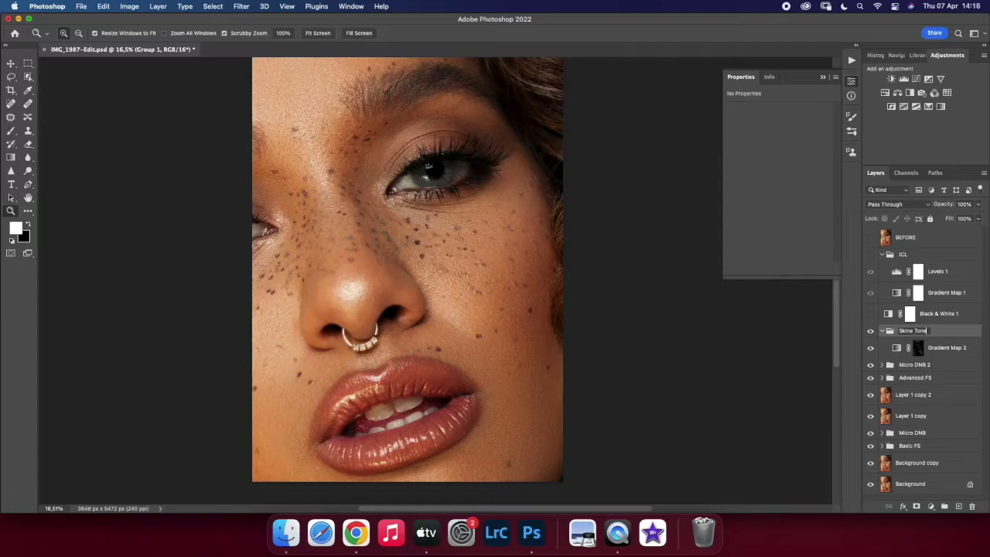
{"action": "type", "text": "e Tone"}
{"action": "key", "text": "Return"}
{"action": "left_click", "coordinate": [883, 331]}
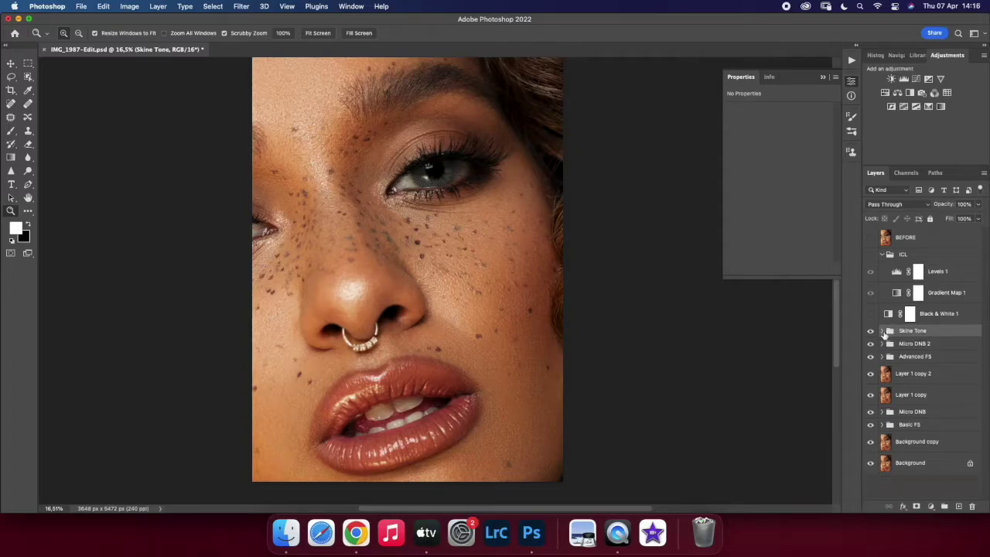
{"action": "left_click_drag", "start_coordinate": [420, 270], "coordinate": [458, 297]}
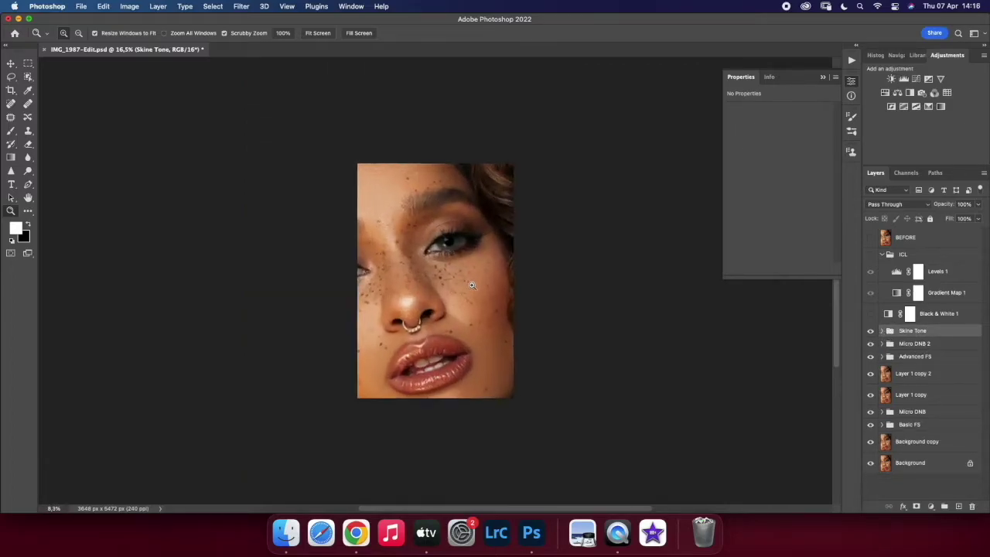
{"action": "left_click", "coordinate": [931, 505]}
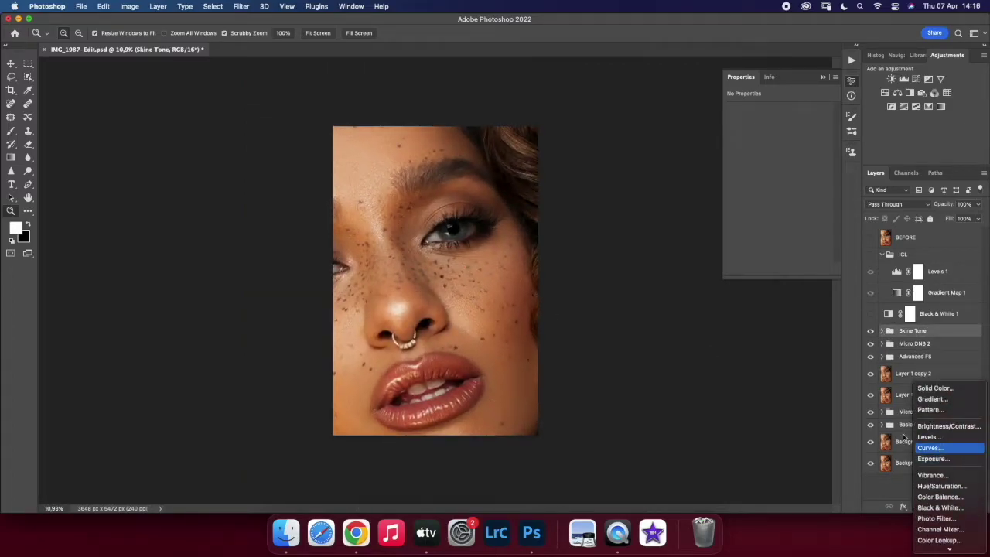
Step: Add a brightening Curves layer with an inverted black mask, named Dodge
{"action": "left_click", "coordinate": [936, 442]}
{"action": "left_click_drag", "start_coordinate": [781, 179], "coordinate": [782, 166]}
{"action": "key", "text": "ctrl+i"}
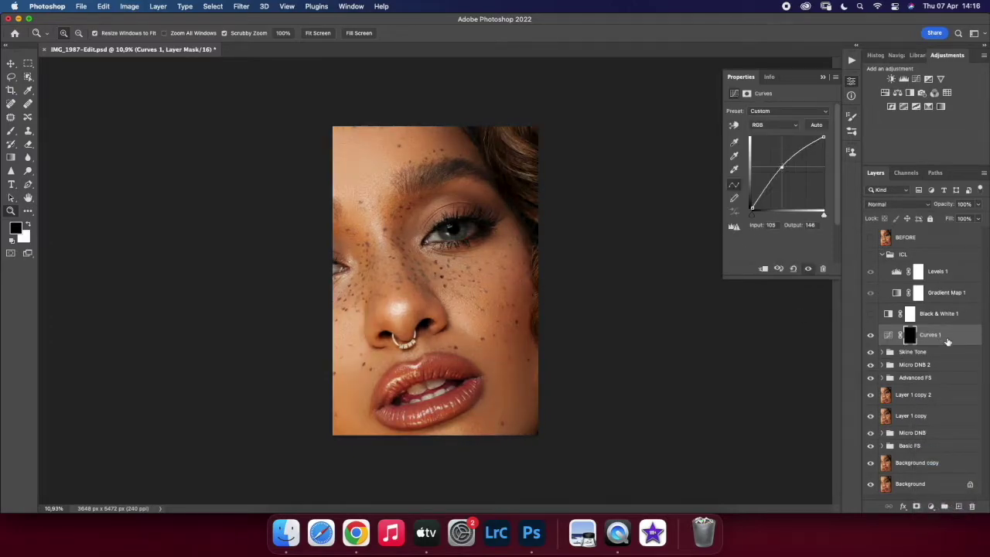
{"action": "key", "text": "x"}
{"action": "type", "text": "odge"}
{"action": "key", "text": "Return"}
Step: Add a darkening Curves layer with an inverted black mask, named Burn
{"action": "left_click", "coordinate": [931, 505]}
{"action": "left_click", "coordinate": [934, 470]}
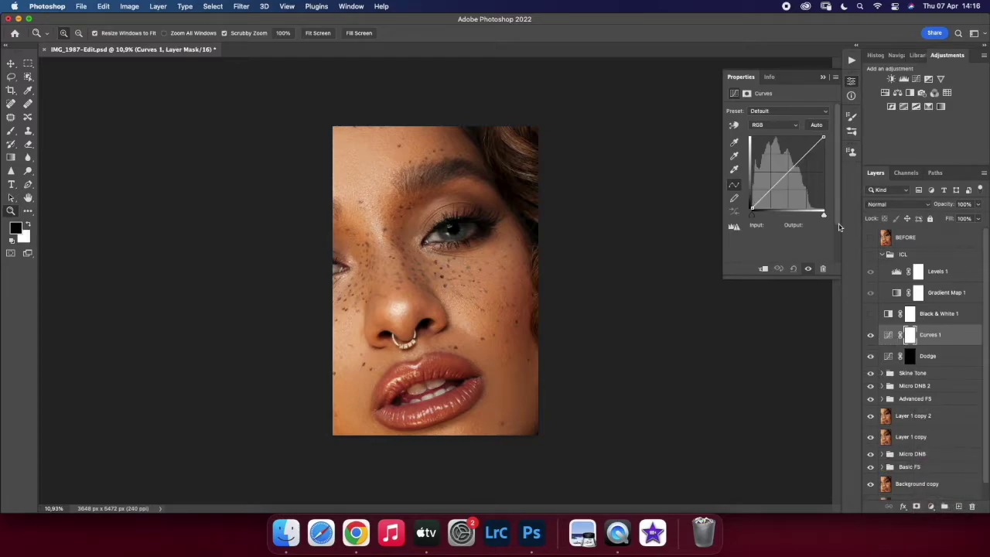
{"action": "left_click_drag", "start_coordinate": [790, 170], "coordinate": [790, 179]}
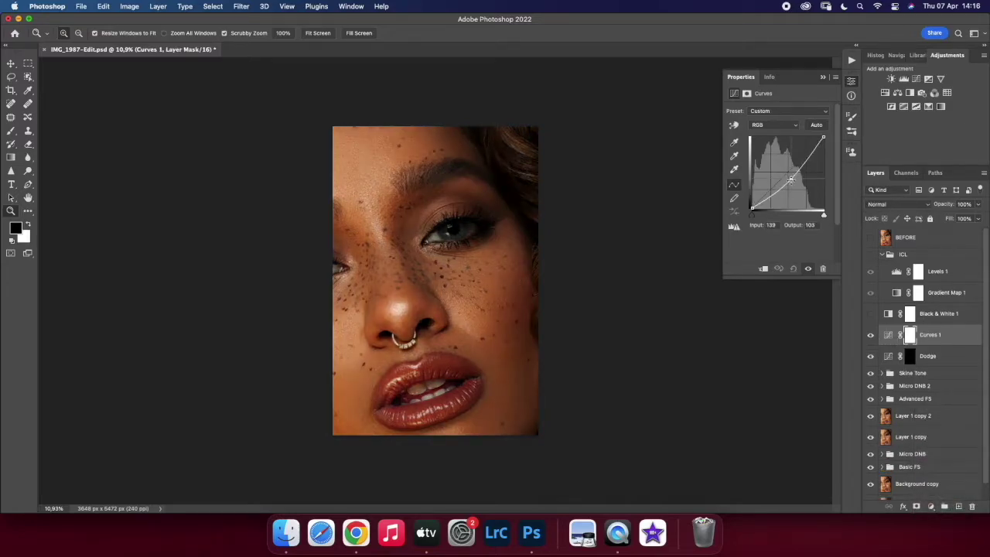
{"action": "key", "text": "ctrl+i"}
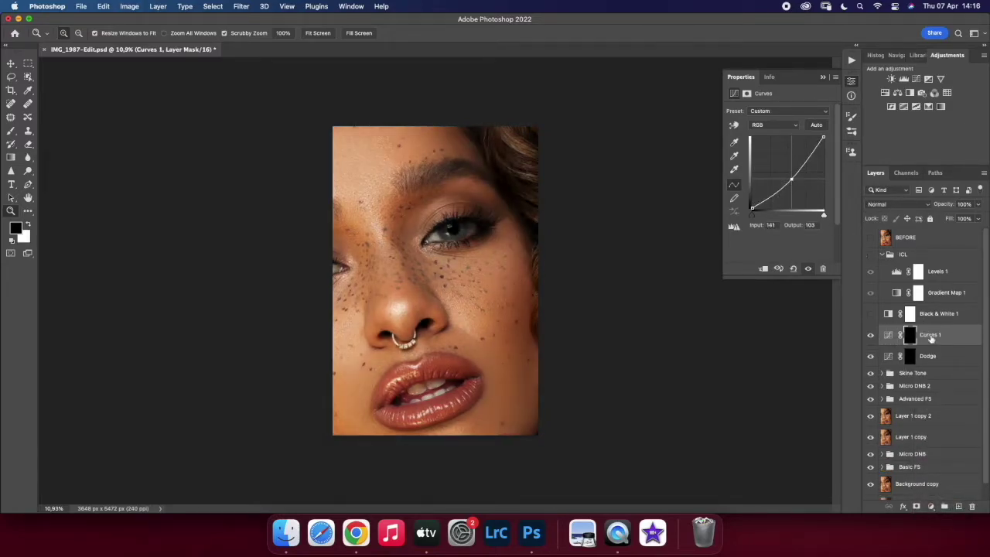
{"action": "double_click", "coordinate": [930, 334]}
{"action": "type", "text": "Burn"}
{"action": "key", "text": "Return"}
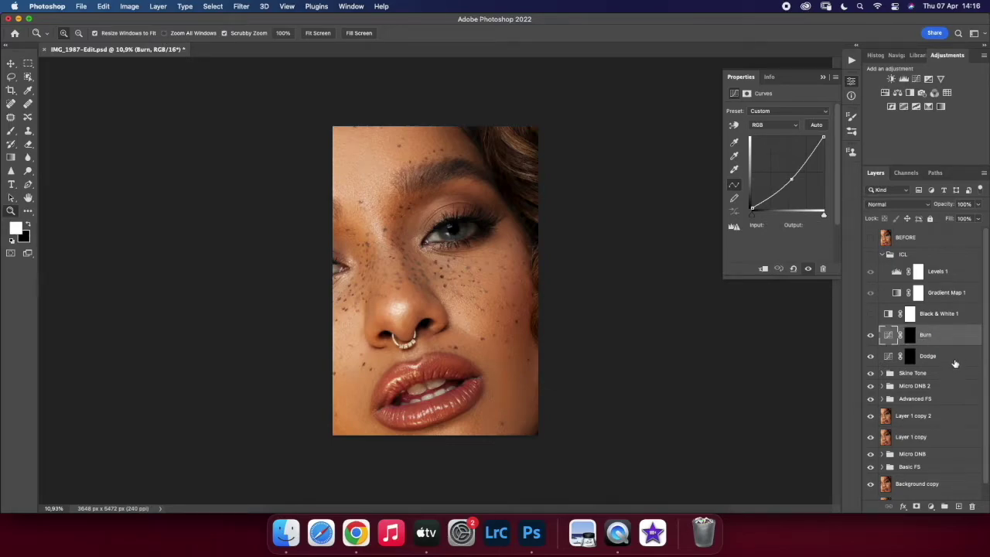
Step: Group the Burn and Dodge layers into a group named Global DNB
{"action": "left_click", "coordinate": [956, 358], "text": "shift"}
{"action": "key", "text": "ctrl+g"}
{"action": "double_click", "coordinate": [906, 331]}
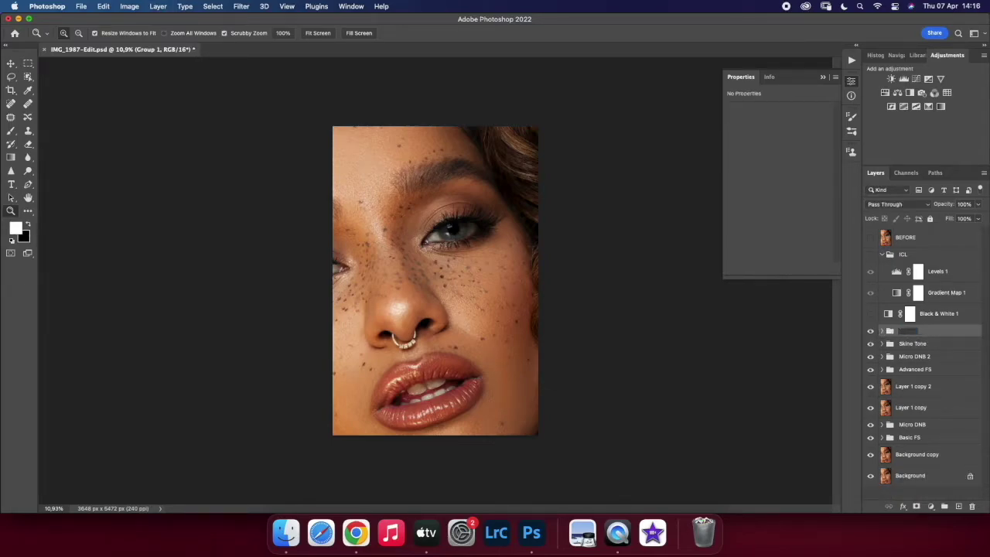
{"action": "type", "text": "Global DNB"}
{"action": "key", "text": "Return"}
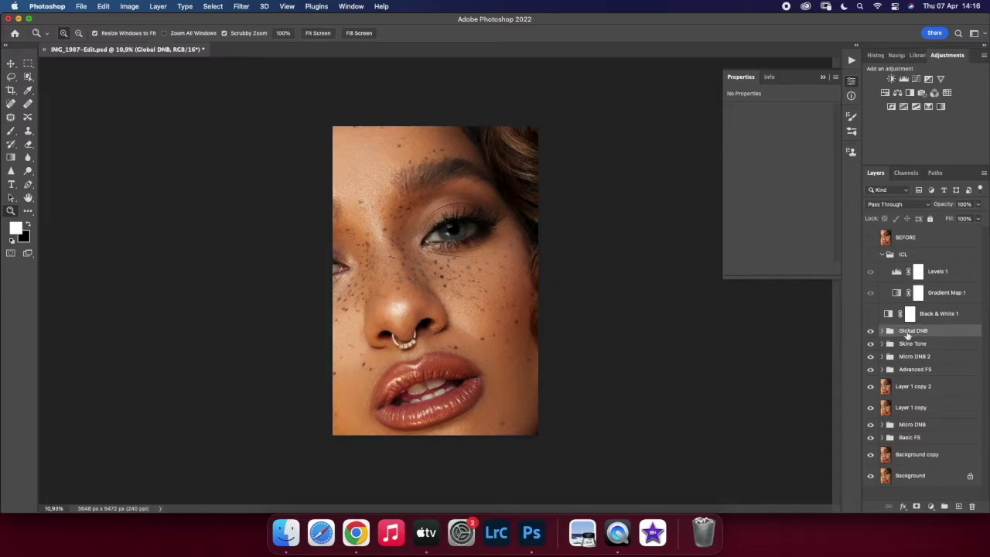
{"action": "left_click", "coordinate": [882, 330]}
Step: Replace the old Black & White layer with a new one above Global DNB, Yellows -80
{"action": "left_click_drag", "start_coordinate": [938, 313], "coordinate": [957, 391]}
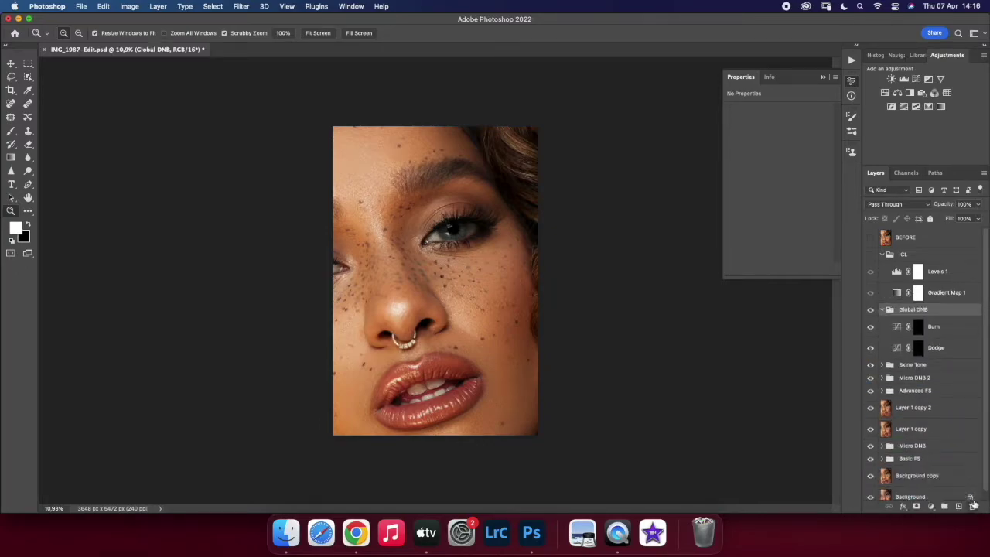
{"action": "left_click", "coordinate": [930, 507]}
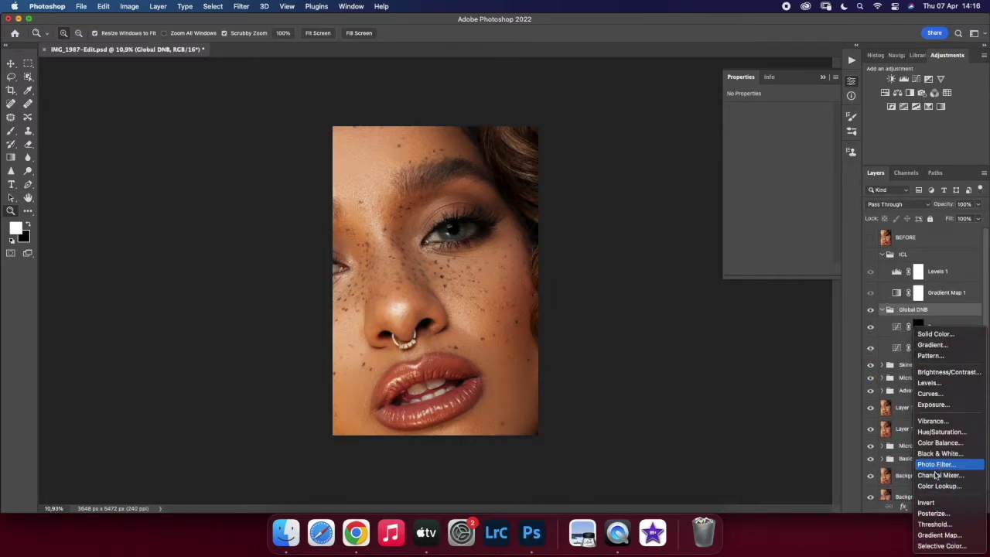
{"action": "left_click", "coordinate": [940, 475]}
{"action": "left_click_drag", "start_coordinate": [945, 332], "coordinate": [940, 303]}
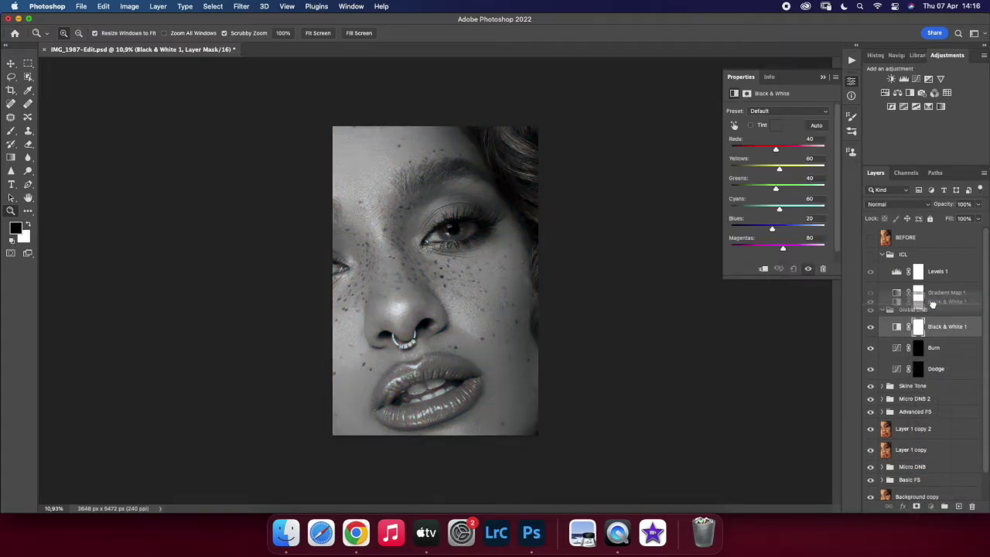
{"action": "left_click_drag", "start_coordinate": [779, 170], "coordinate": [755, 169]}
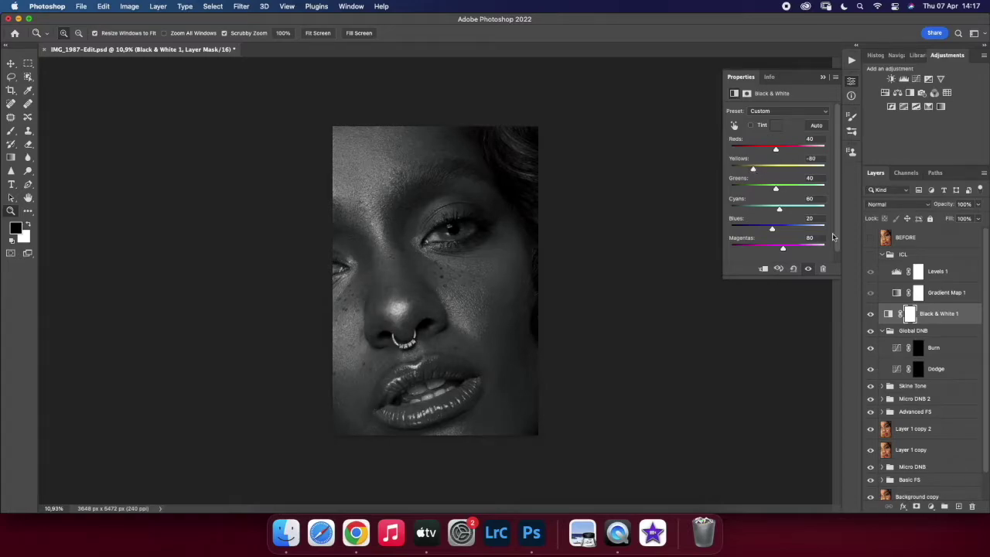
{"action": "left_click", "coordinate": [955, 354]}
{"action": "left_click", "coordinate": [936, 370]}
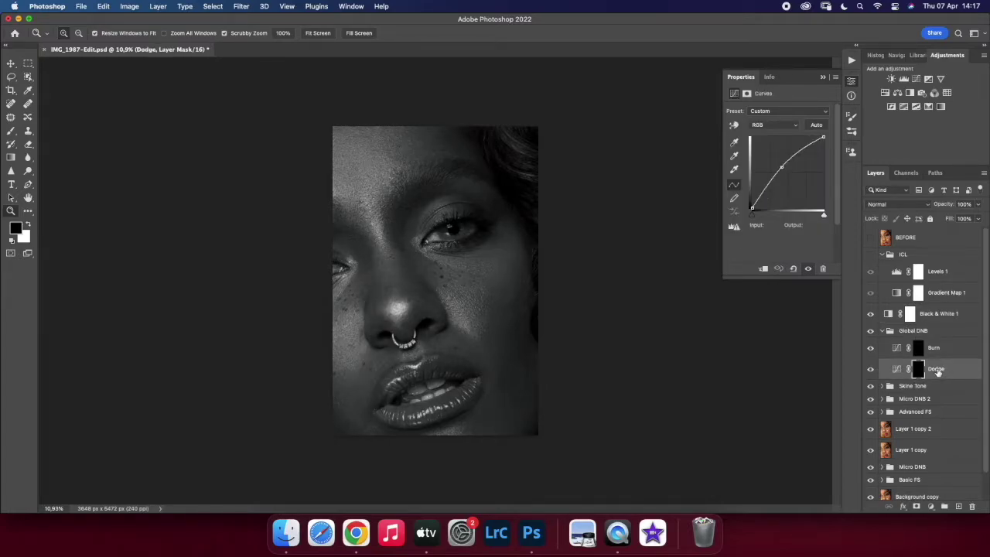
Step: Paint white at 2% brush flow on the Dodge mask, resizing the brush for different areas
{"action": "key", "text": "b"}
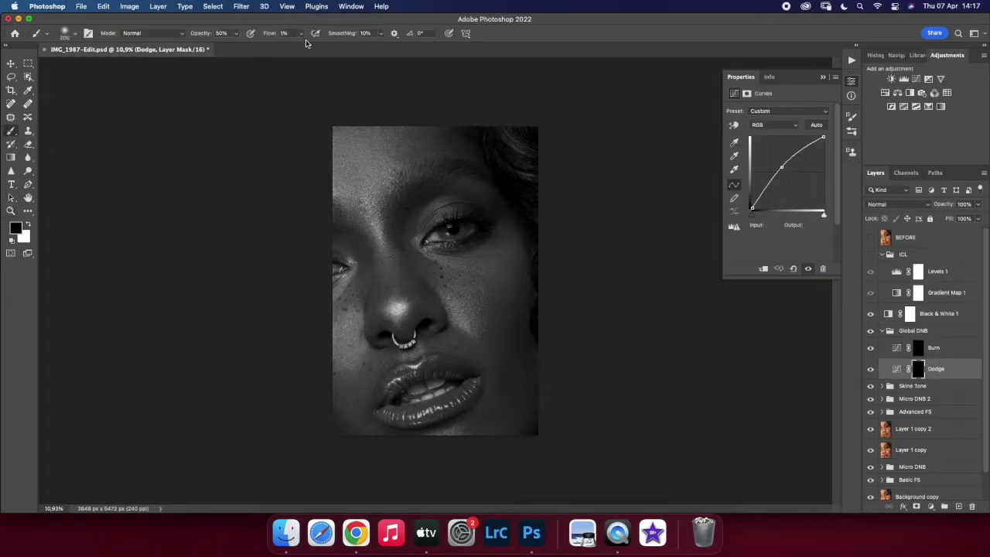
{"action": "left_click", "coordinate": [304, 36]}
{"action": "left_click", "coordinate": [305, 49]}
{"action": "key", "text": "bracketright"}
{"action": "key", "text": "bracketright"}
{"action": "key", "text": "bracketleft"}
{"action": "key", "text": "bracketleft"}
{"action": "key", "text": "bracketright"}
{"action": "key", "text": "x"}
{"action": "key", "text": "bracketright"}
{"action": "key", "text": "bracketright"}
{"action": "key", "text": "bracketleft"}
{"action": "key", "text": "bracketleft"}
{"action": "key", "text": "bracketright"}
{"action": "key", "text": "bracketright"}
{"action": "key", "text": "bracketleft"}
{"action": "key", "text": "bracketright"}
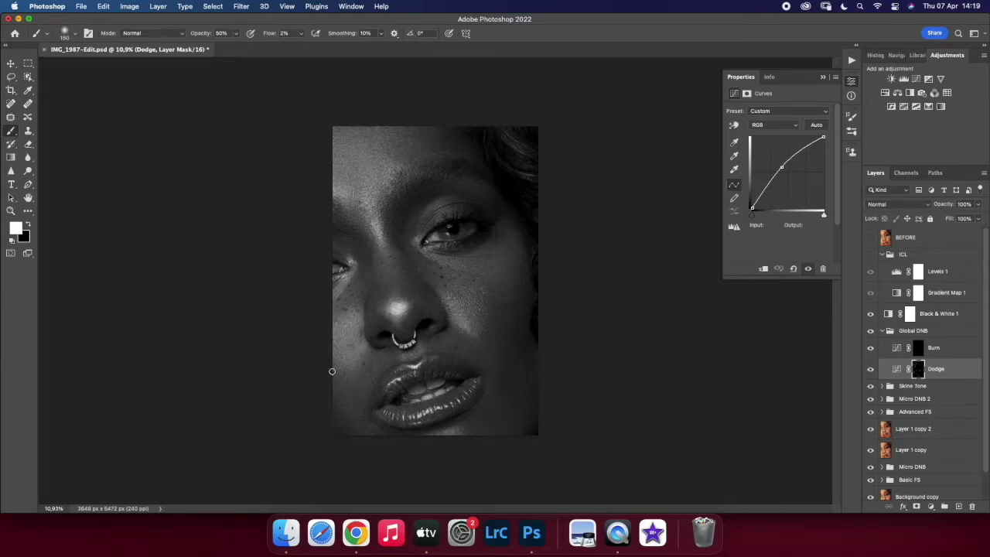
Step: Paint on the Burn and Dodge masks, resizing the brush between 250 and 500
{"action": "left_click", "coordinate": [919, 350]}
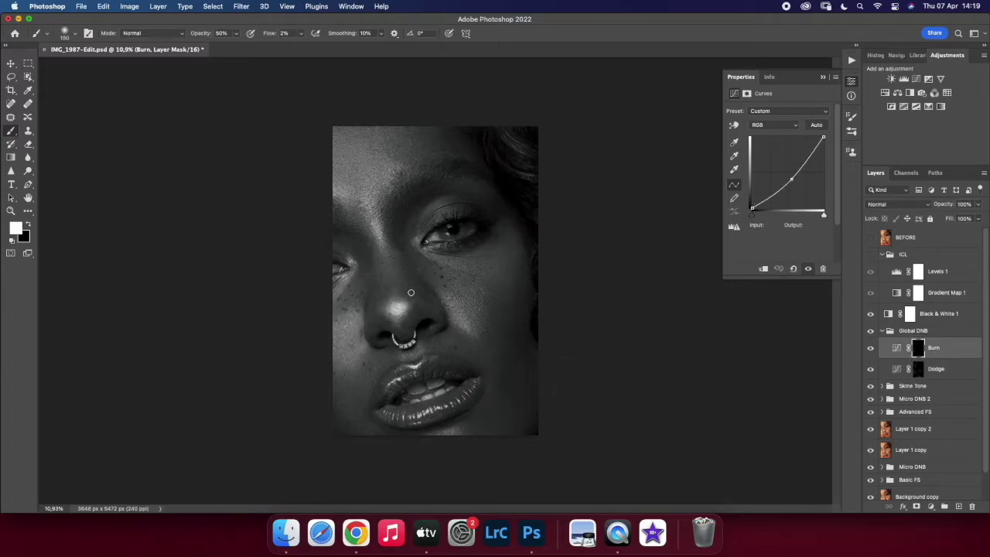
{"action": "key", "text": "bracketright"}
{"action": "key", "text": "bracketright"}
{"action": "key", "text": "bracketright"}
{"action": "key", "text": "bracketright"}
{"action": "key", "text": "bracketright"}
{"action": "key", "text": "bracketright"}
{"action": "key", "text": "bracketleft"}
{"action": "left_click", "coordinate": [949, 371]}
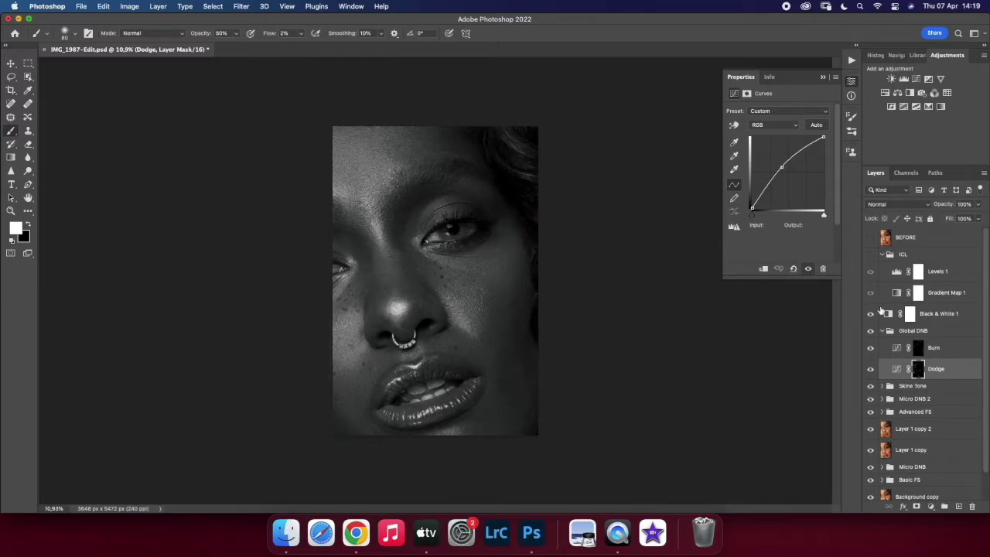
{"action": "left_click", "coordinate": [940, 348]}
{"action": "key", "text": "bracketright"}
{"action": "key", "text": "bracketright"}
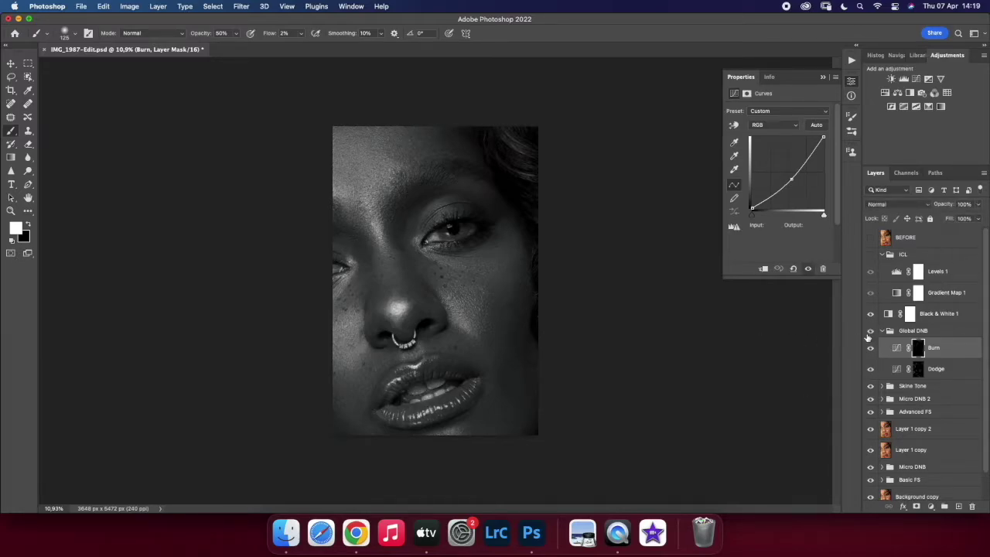
Step: Hide the retouching layers from Skin Tone down to Basic FS
{"action": "left_click", "coordinate": [870, 313]}
{"action": "left_click", "coordinate": [870, 313]}
{"action": "left_click_drag", "start_coordinate": [870, 386], "coordinate": [875, 496]}
{"action": "scroll", "coordinate": [874, 495], "scroll_direction": "down", "scroll_amount": 1}
Step: Toggle Global DNB for before/after, restore the lower layers, and hide Black & White 1
{"action": "left_click", "coordinate": [870, 303]}
{"action": "left_click", "coordinate": [871, 302]}
{"action": "left_click", "coordinate": [870, 303]}
{"action": "left_click", "coordinate": [870, 303]}
{"action": "left_click", "coordinate": [871, 303]}
{"action": "left_click", "coordinate": [870, 302]}
{"action": "left_click_drag", "start_coordinate": [871, 370], "coordinate": [871, 468]}
{"action": "left_click", "coordinate": [870, 285]}
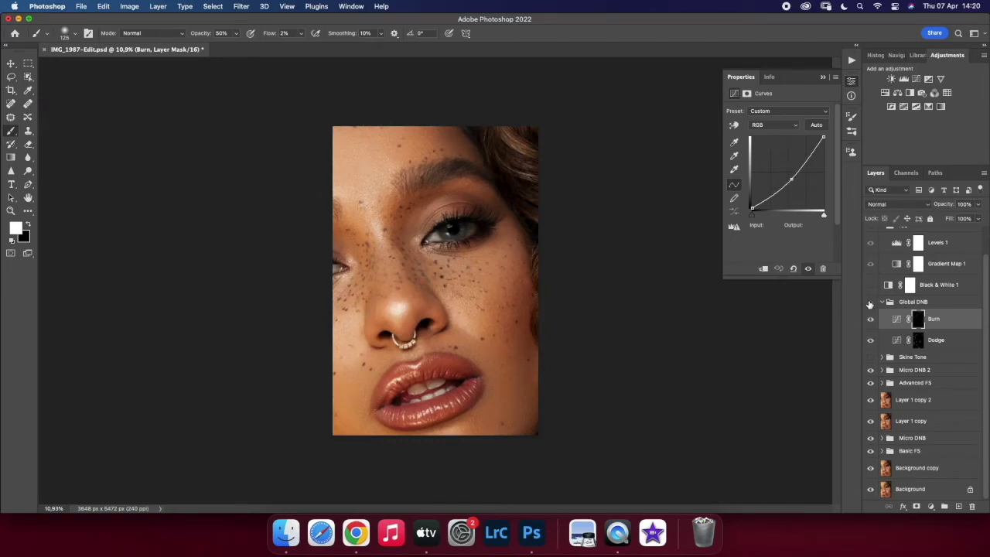
{"action": "left_click", "coordinate": [897, 319]}
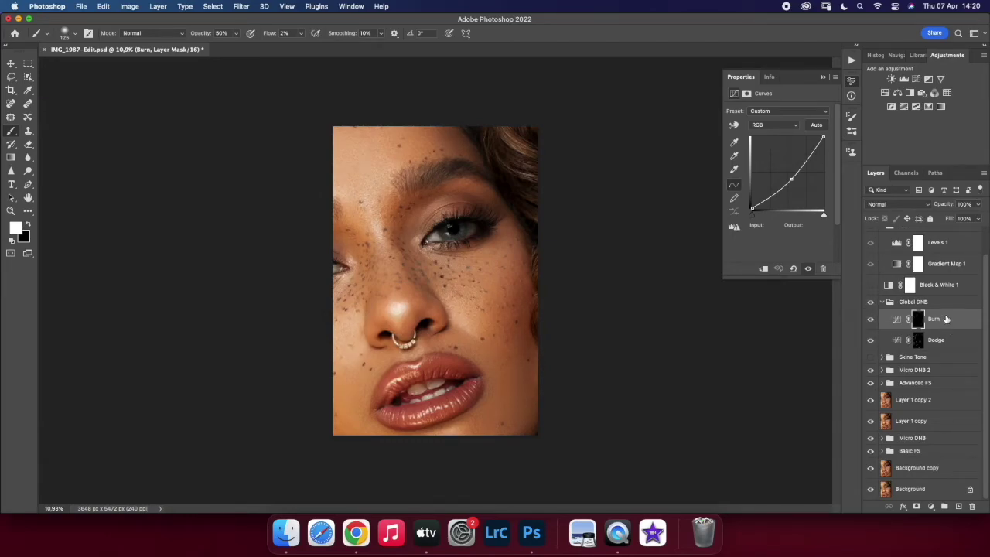
Step: Add a brightening Curves 1 above Burn, limited by Blend If to lighter underlying tones
{"action": "left_click", "coordinate": [930, 506]}
{"action": "left_click", "coordinate": [932, 446]}
{"action": "left_click_drag", "start_coordinate": [782, 178], "coordinate": [784, 169]}
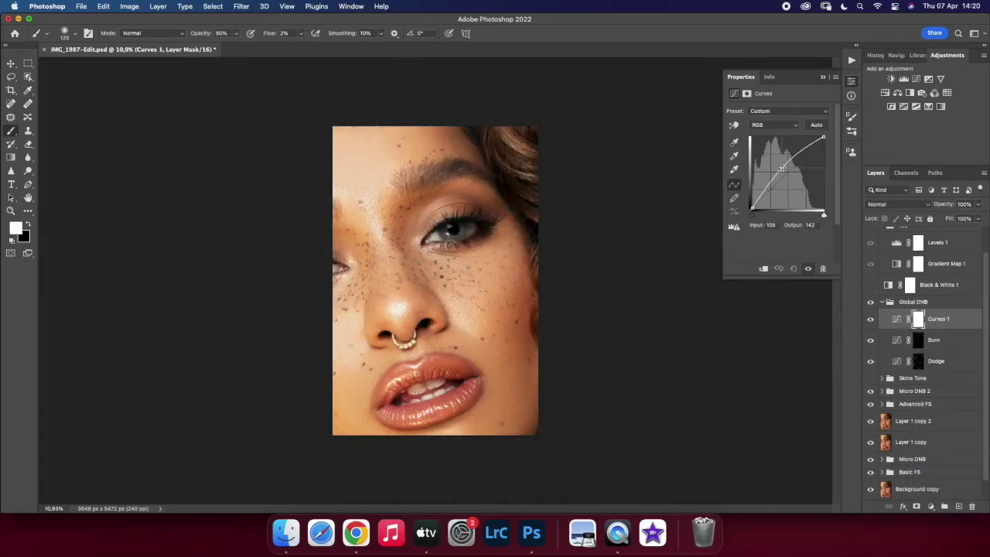
{"action": "double_click", "coordinate": [970, 321]}
{"action": "mouse_move", "coordinate": [730, 308]}
{"action": "left_mouse_down"}
{"action": "mouse_move", "coordinate": [859, 310]}
{"action": "mouse_move", "coordinate": [798, 307]}
{"action": "mouse_move", "coordinate": [806, 309]}
{"action": "left_mouse_up"}
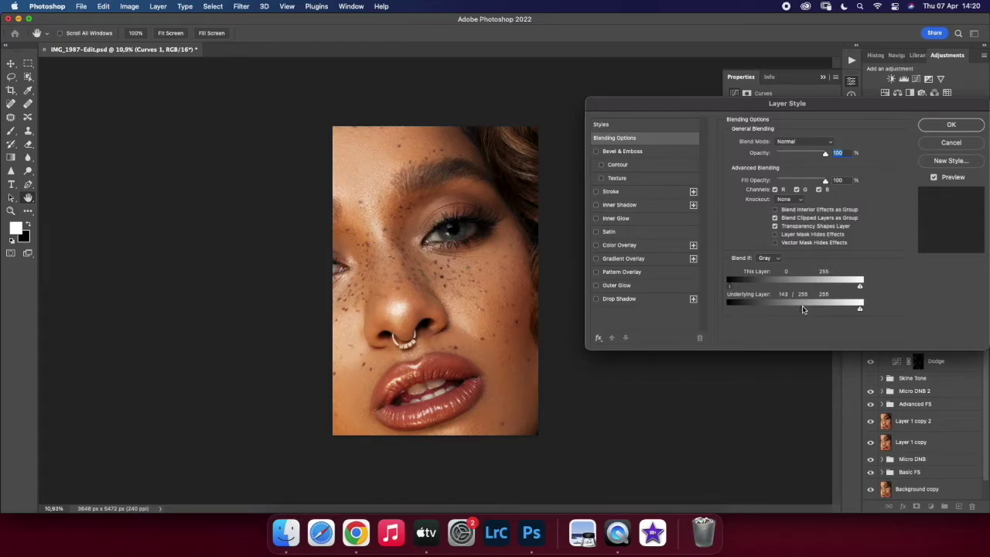
{"action": "left_click", "coordinate": [932, 122]}
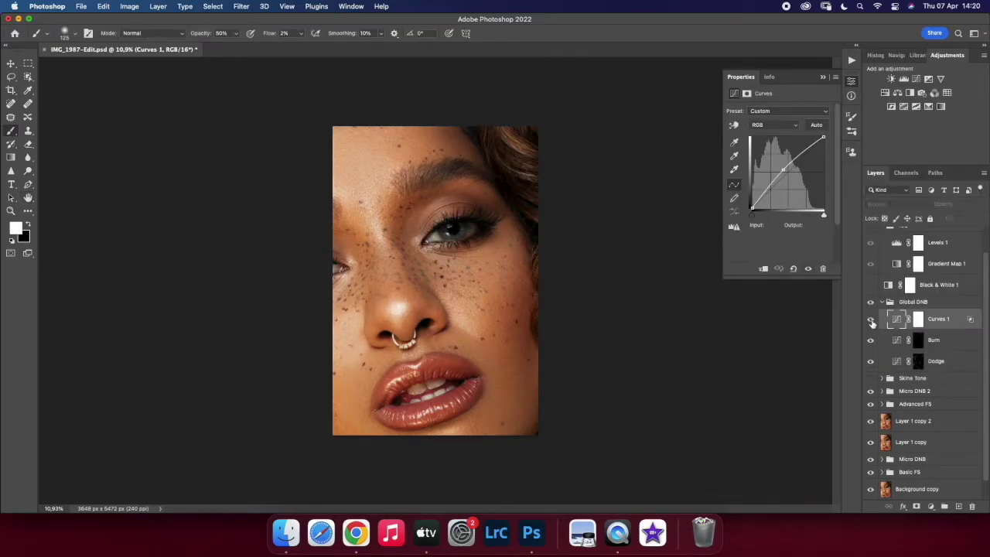
Step: Set Curves 1 to Soft Light and refine its underlying-tone threshold to 167
{"action": "left_click", "coordinate": [902, 204]}
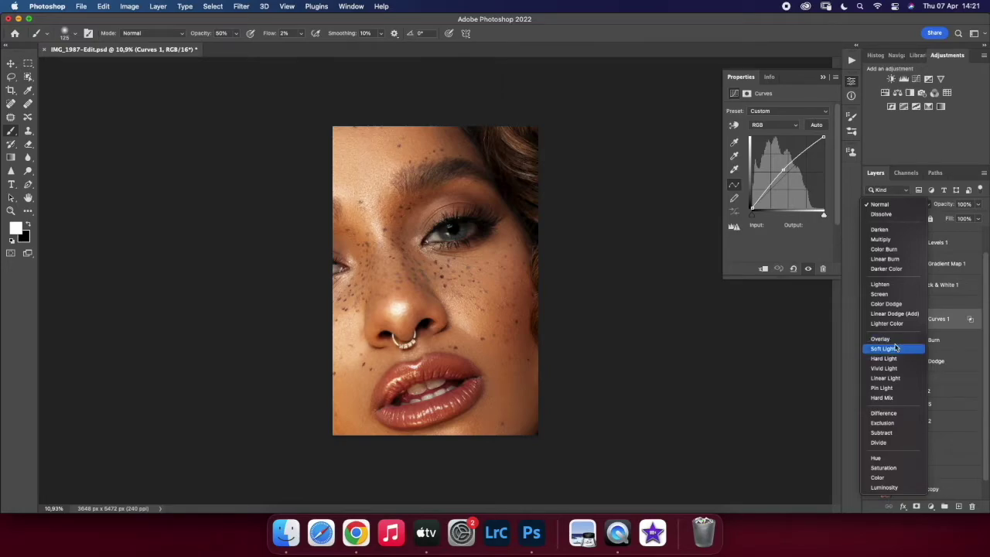
{"action": "left_click", "coordinate": [895, 349]}
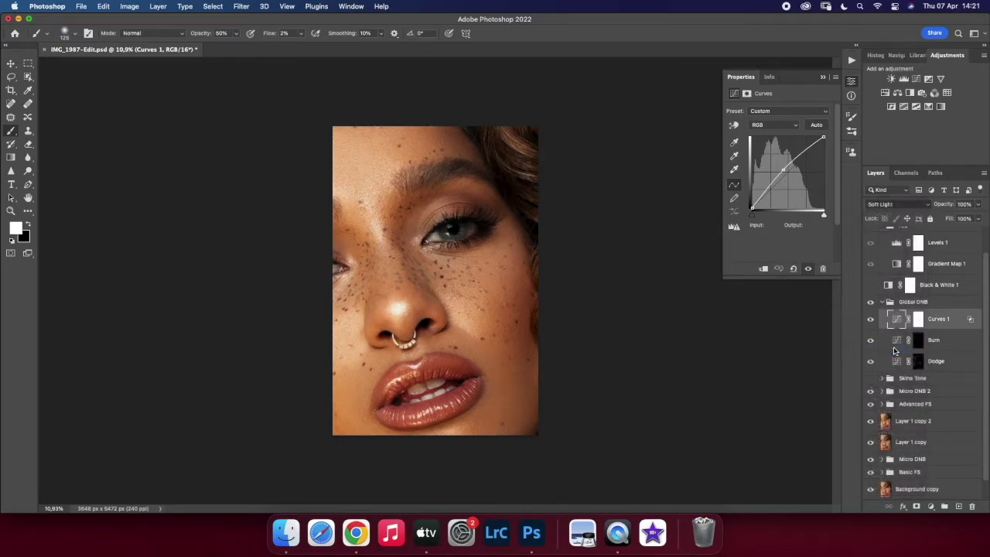
{"action": "double_click", "coordinate": [963, 327]}
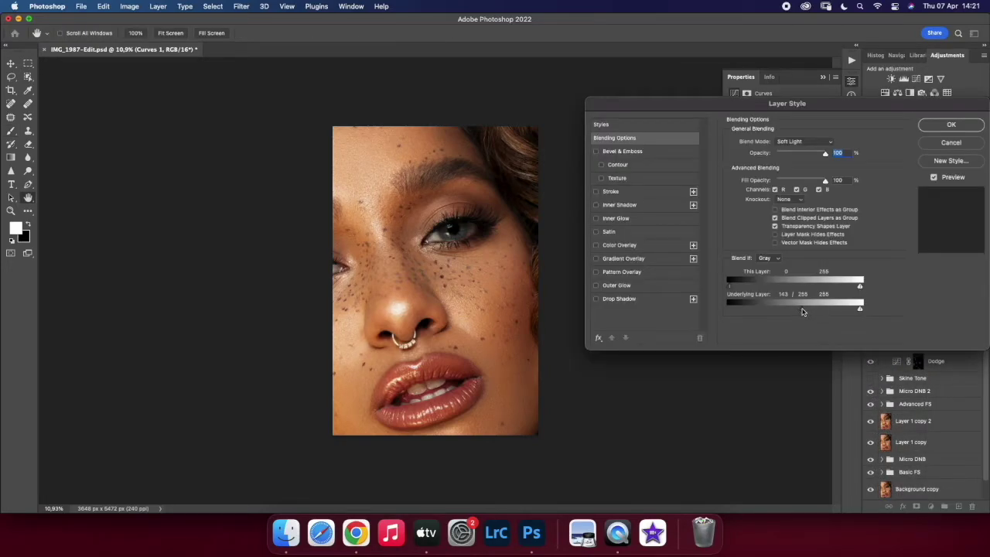
{"action": "mouse_move", "coordinate": [803, 311]}
{"action": "left_mouse_down"}
{"action": "mouse_move", "coordinate": [789, 311]}
{"action": "mouse_move", "coordinate": [840, 309]}
{"action": "mouse_move", "coordinate": [822, 309]}
{"action": "left_mouse_up"}
{"action": "left_click", "coordinate": [949, 130]}
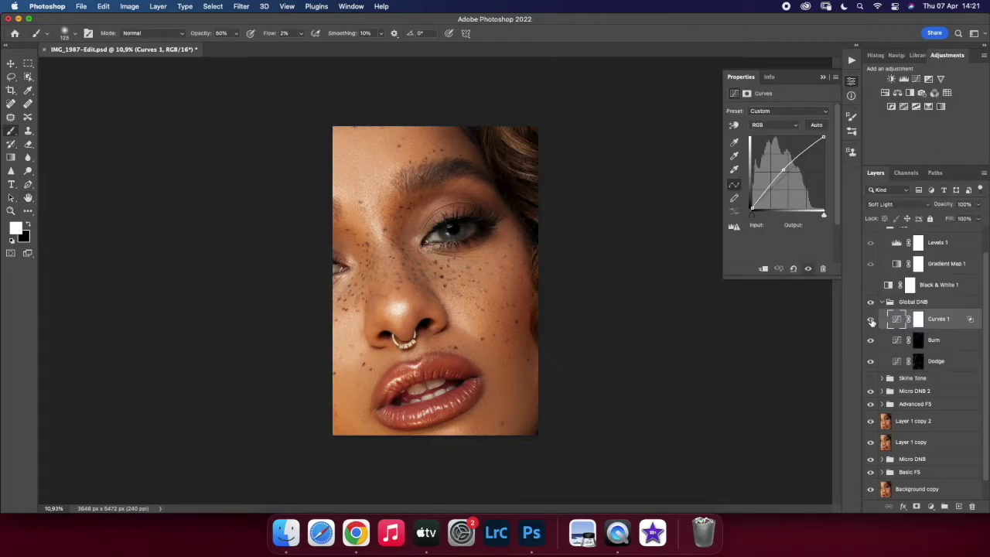
{"action": "double_click", "coordinate": [956, 324]}
{"action": "left_click_drag", "start_coordinate": [819, 312], "coordinate": [811, 312]}
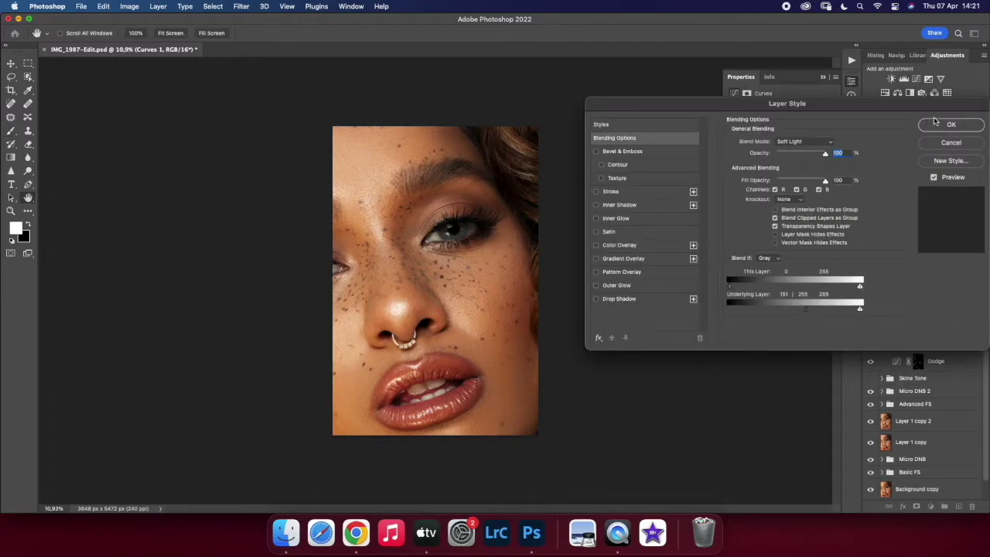
{"action": "left_click", "coordinate": [936, 122]}
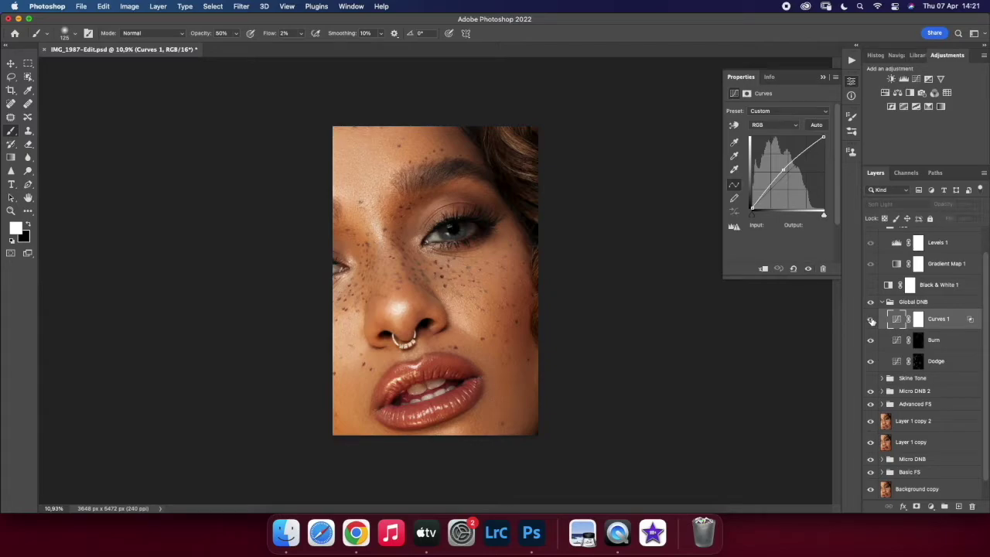
Step: Lower Curves 1 opacity to 70%
{"action": "left_click", "coordinate": [978, 219]}
{"action": "left_click_drag", "start_coordinate": [973, 222], "coordinate": [972, 220]}
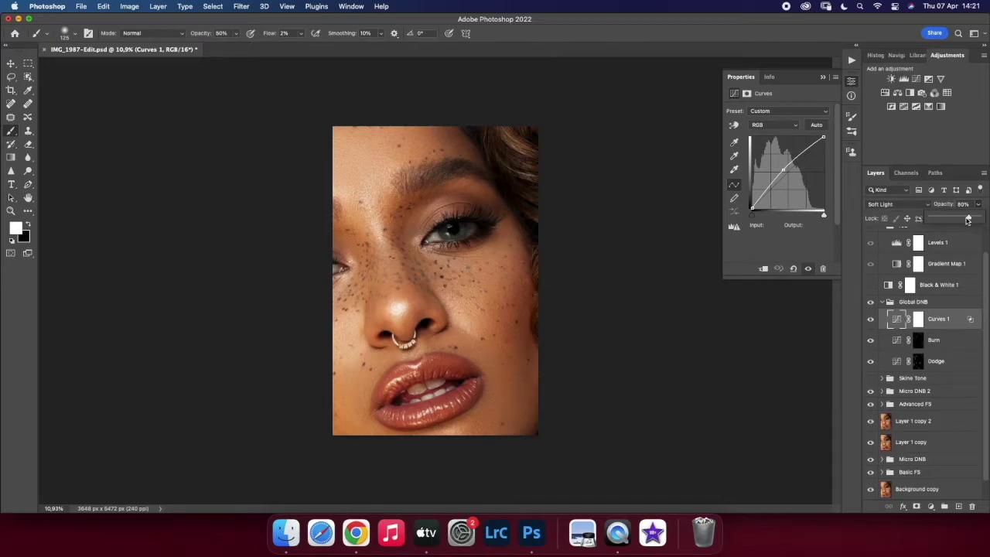
{"action": "left_click", "coordinate": [874, 323]}
{"action": "left_click_drag", "start_coordinate": [978, 219], "coordinate": [971, 218]}
{"action": "left_click", "coordinate": [931, 506]}
Step: Add a darkening Curves 2 above Curves 1, keeping its mask white
{"action": "left_click", "coordinate": [920, 457]}
{"action": "left_click_drag", "start_coordinate": [793, 177], "coordinate": [791, 177]}
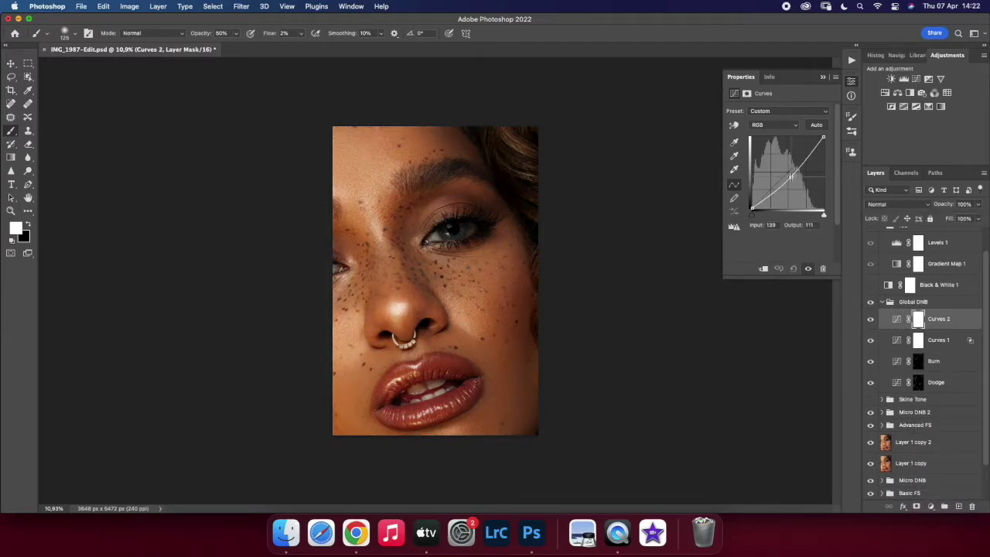
{"action": "key", "text": "ctrl+i"}
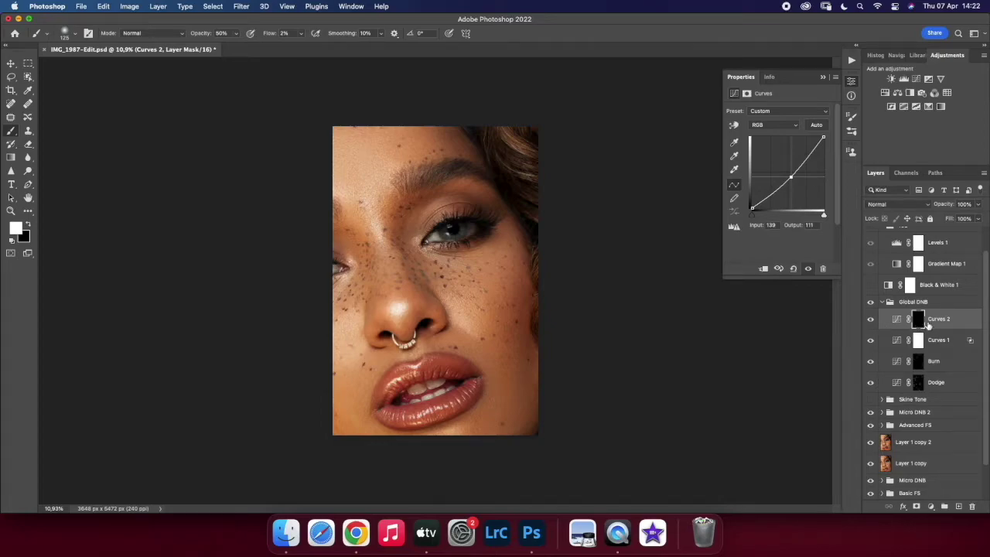
{"action": "key", "text": "ctrl+i"}
{"action": "key", "text": "ctrl+i"}
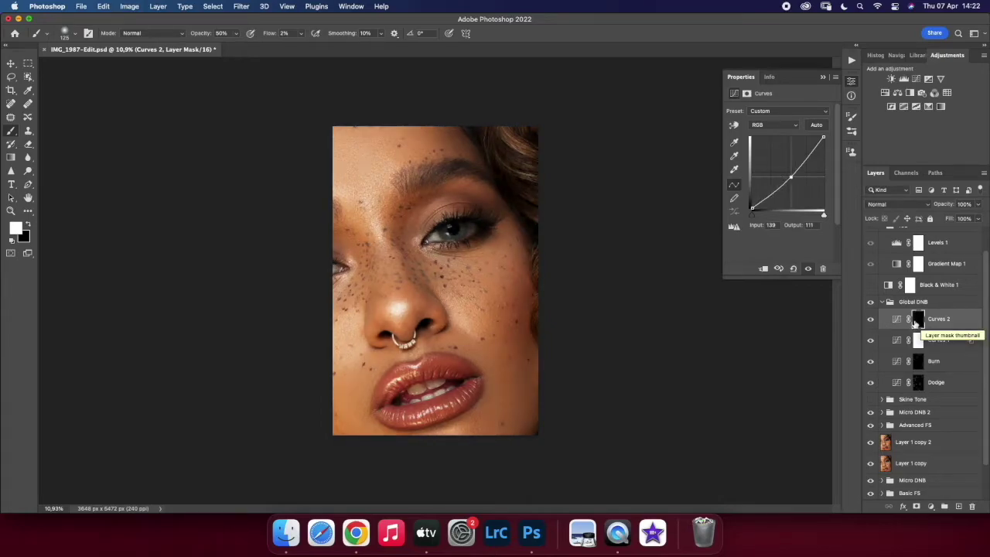
Step: Compare against the BEFORE layer, then reselect Curves 2 with a 400 brush
{"action": "left_click", "coordinate": [882, 301]}
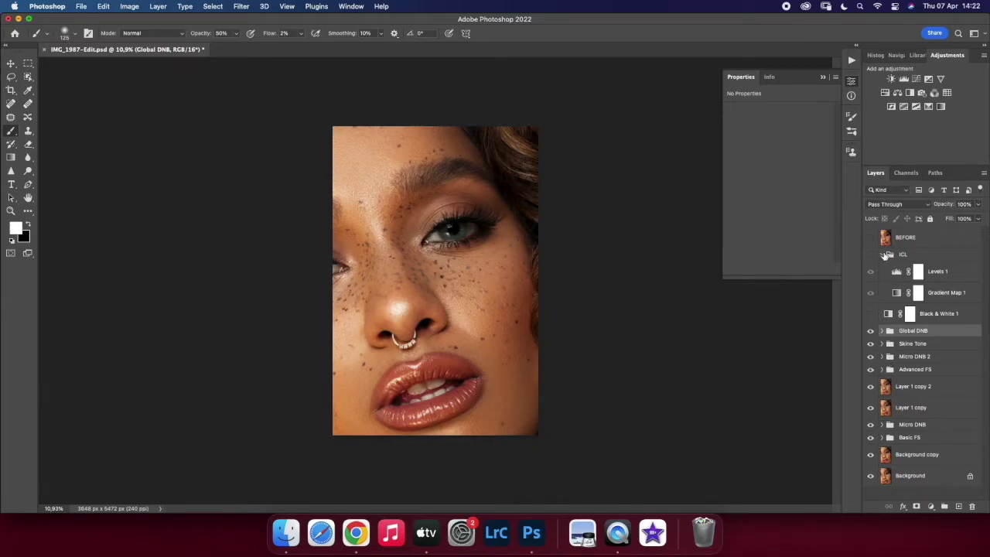
{"action": "left_click", "coordinate": [871, 239]}
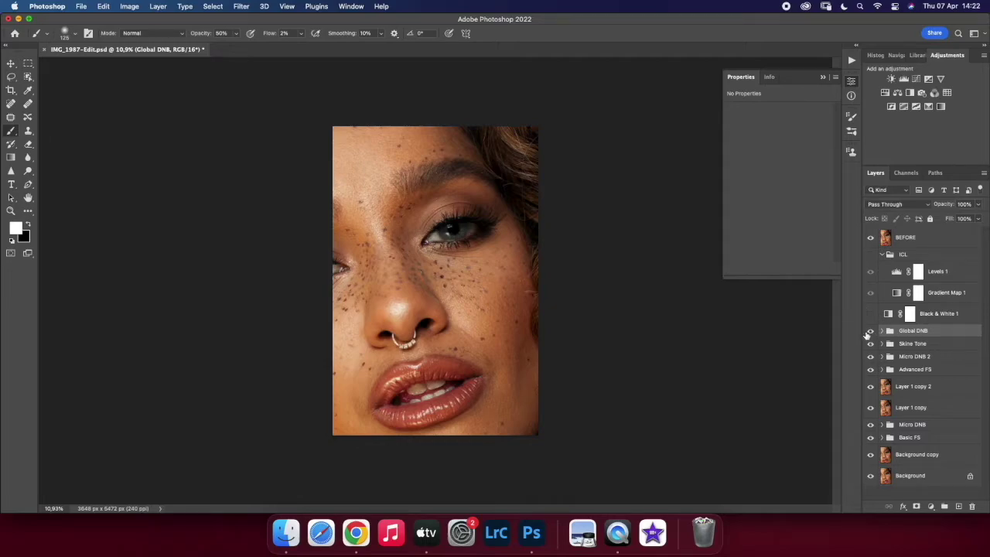
{"action": "left_click", "coordinate": [882, 331]}
{"action": "left_click", "coordinate": [935, 351]}
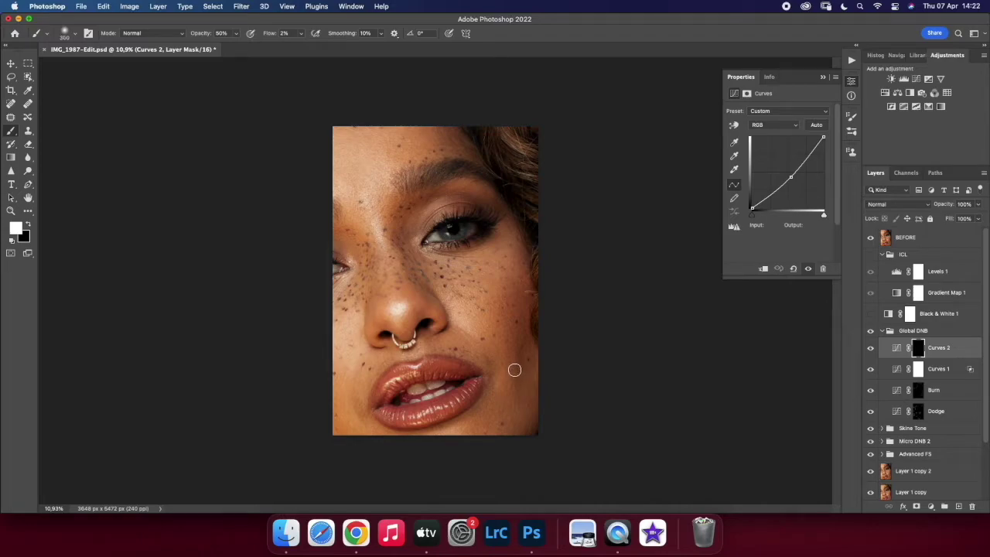
{"action": "key", "text": "bracketright"}
{"action": "left_click", "coordinate": [871, 239]}
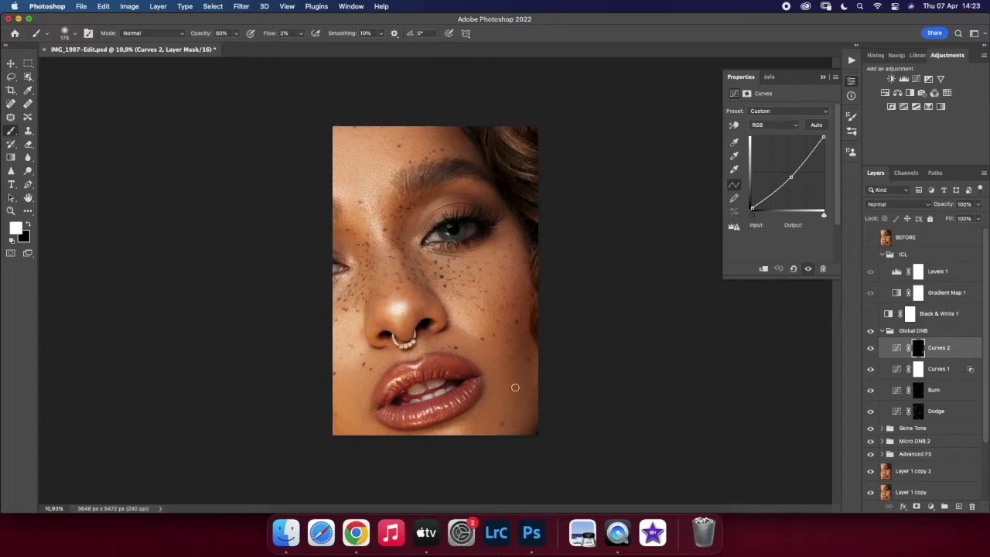
Step: Restrict Curves 2 to the shadows with a split Blend If Underlying threshold of 0/179
{"action": "double_click", "coordinate": [924, 350]}
{"action": "double_click", "coordinate": [969, 354]}
{"action": "left_click_drag", "start_coordinate": [860, 309], "coordinate": [820, 312]}
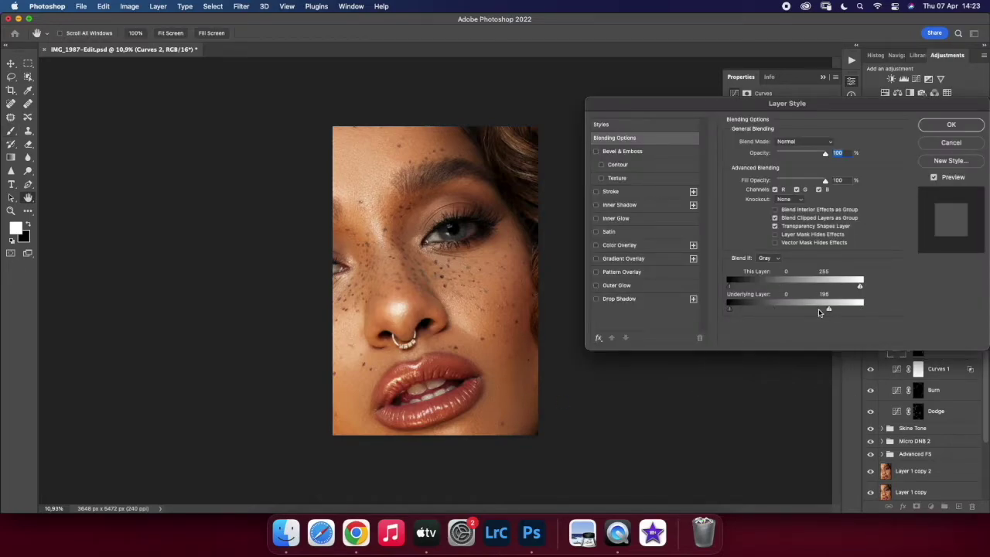
{"action": "left_click", "coordinate": [952, 143]}
{"action": "left_click", "coordinate": [919, 348]}
{"action": "key", "text": "b"}
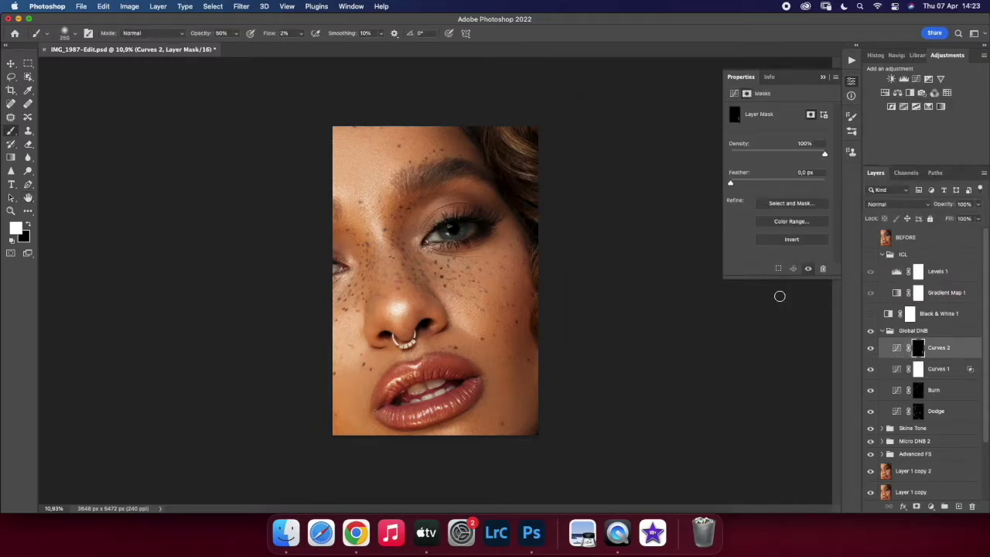
{"action": "double_click", "coordinate": [955, 352]}
{"action": "mouse_move", "coordinate": [857, 310]}
{"action": "left_mouse_down"}
{"action": "mouse_move", "coordinate": [780, 312]}
{"action": "mouse_move", "coordinate": [791, 311]}
{"action": "left_mouse_up"}
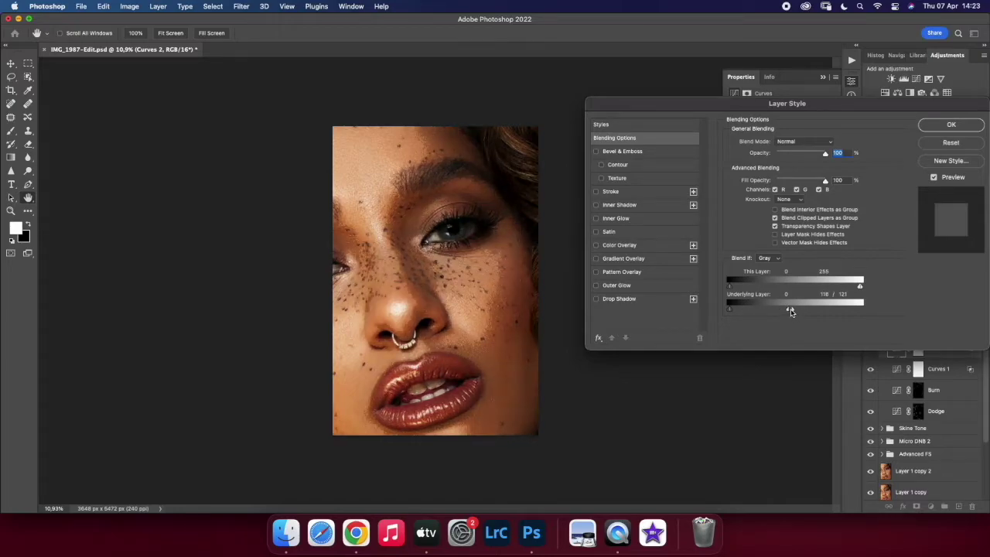
{"action": "left_click_drag", "start_coordinate": [790, 310], "coordinate": [703, 310]}
{"action": "left_click_drag", "start_coordinate": [778, 312], "coordinate": [808, 311]}
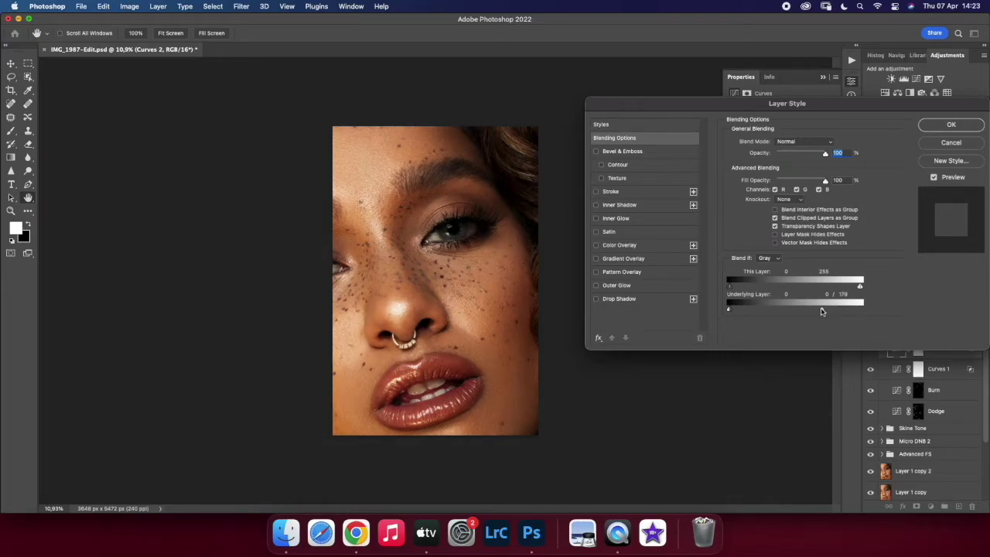
{"action": "left_click", "coordinate": [958, 126]}
Step: Move Curves 2 out of Global DNB to below Layer 1 copy
{"action": "left_click", "coordinate": [919, 349]}
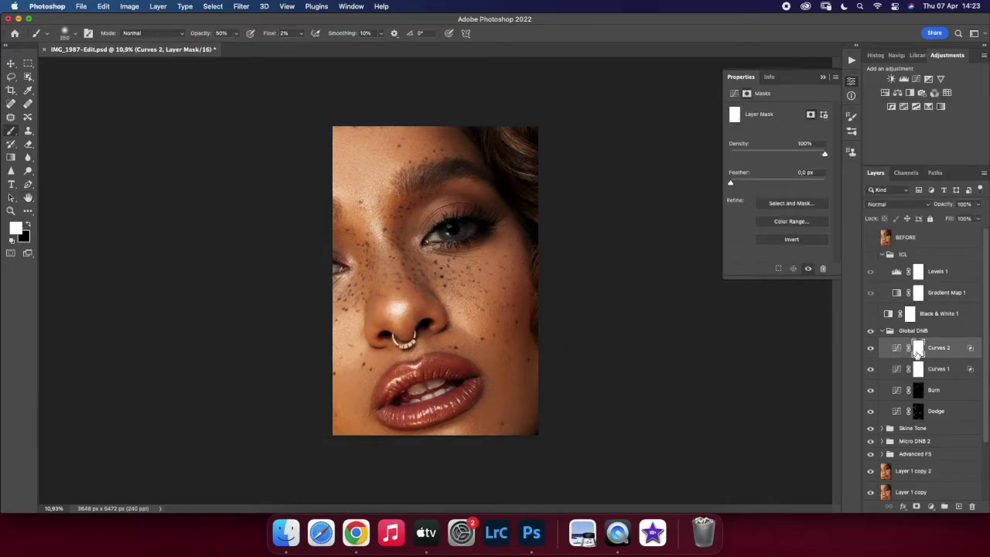
{"action": "left_click_drag", "start_coordinate": [926, 354], "coordinate": [928, 499]}
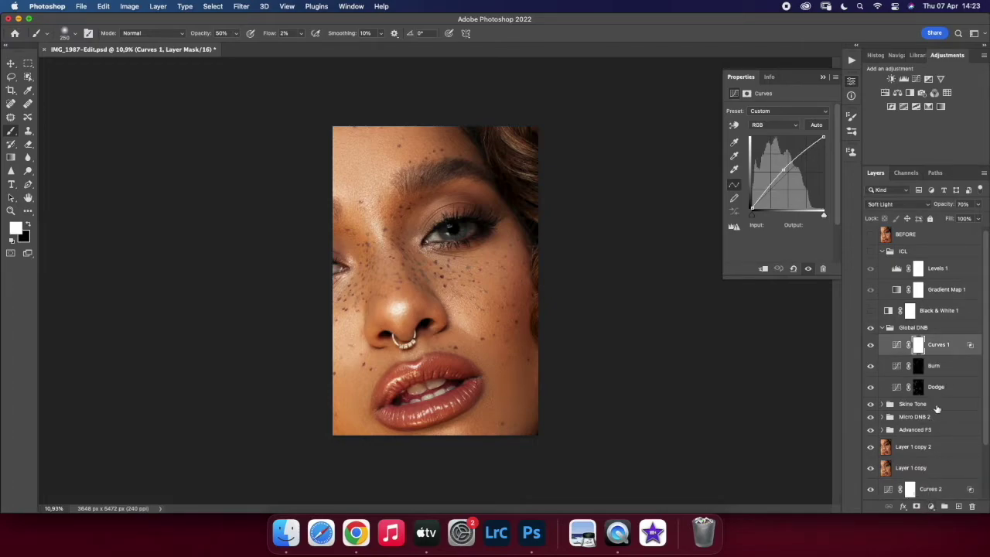
{"action": "left_click", "coordinate": [943, 367]}
Step: Add a darkening Curves 3 with its mask inverted to black
{"action": "key", "text": "Delete"}
{"action": "left_click", "coordinate": [931, 506]}
{"action": "left_click", "coordinate": [926, 472]}
{"action": "left_click_drag", "start_coordinate": [790, 170], "coordinate": [791, 179]}
{"action": "key", "text": "ctrl+i"}
Step: Turn on the black-and-white check view and hide Layer 1 copy 2 through Micro DNB
{"action": "left_click", "coordinate": [15, 130]}
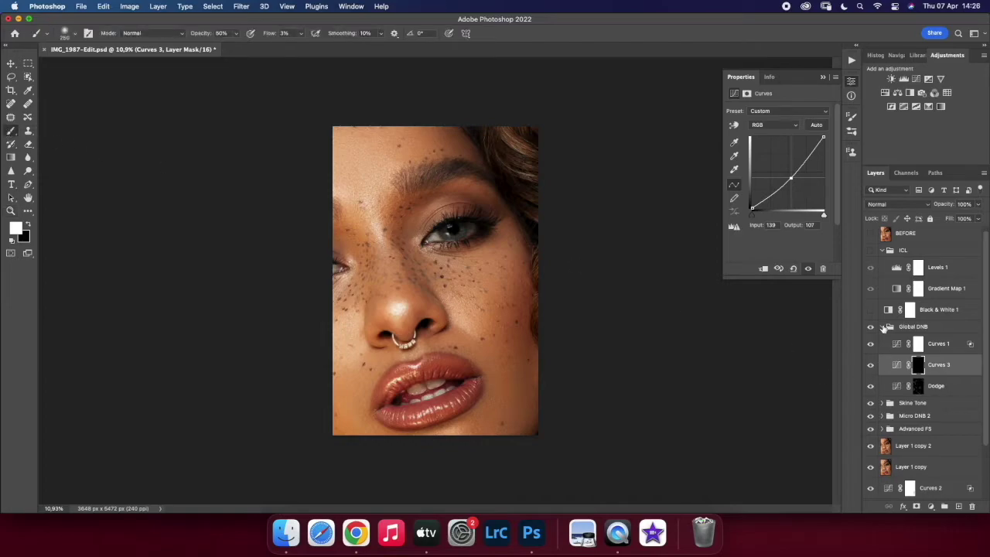
{"action": "left_click", "coordinate": [882, 326]}
{"action": "left_click", "coordinate": [870, 309]}
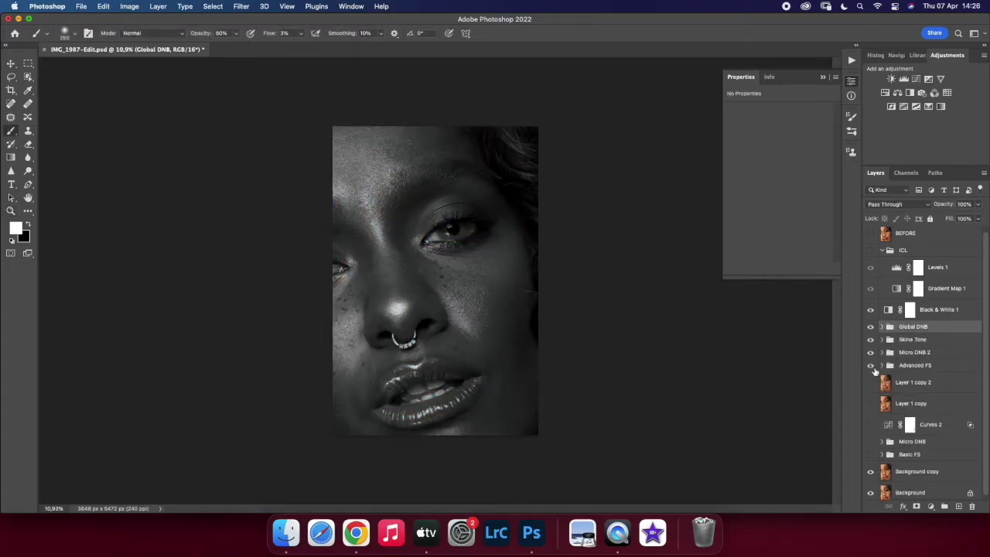
{"action": "left_click_drag", "start_coordinate": [871, 386], "coordinate": [871, 446]}
{"action": "left_click", "coordinate": [881, 326]}
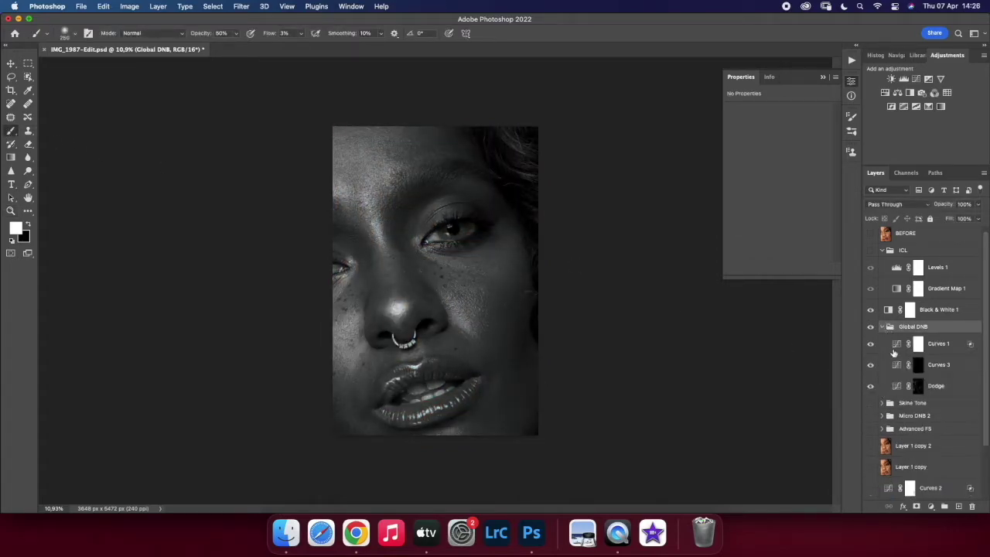
{"action": "left_click", "coordinate": [892, 361]}
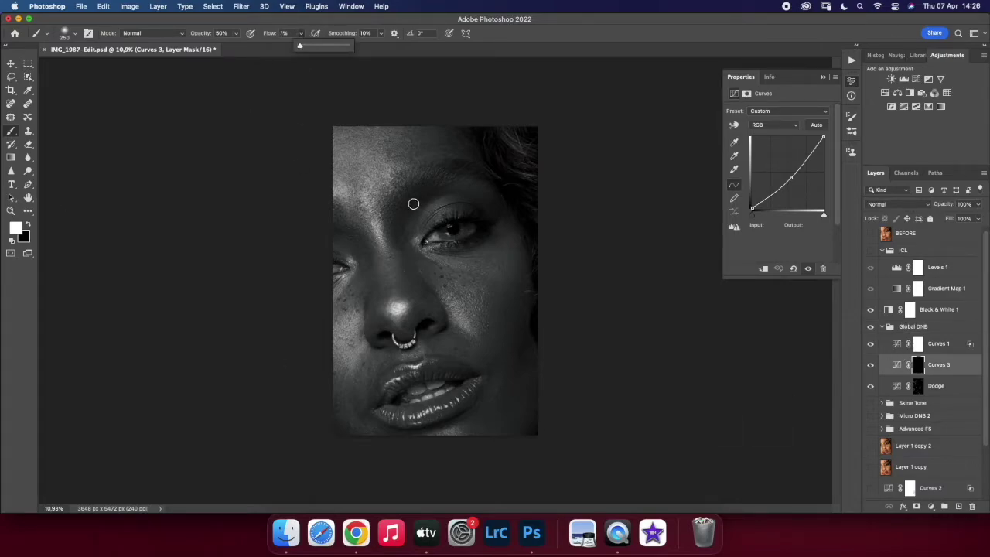
Step: Make Curves 3 visible and hide Black & White 1 to view in colour
{"action": "key", "text": "e"}
{"action": "left_click", "coordinate": [194, 34]}
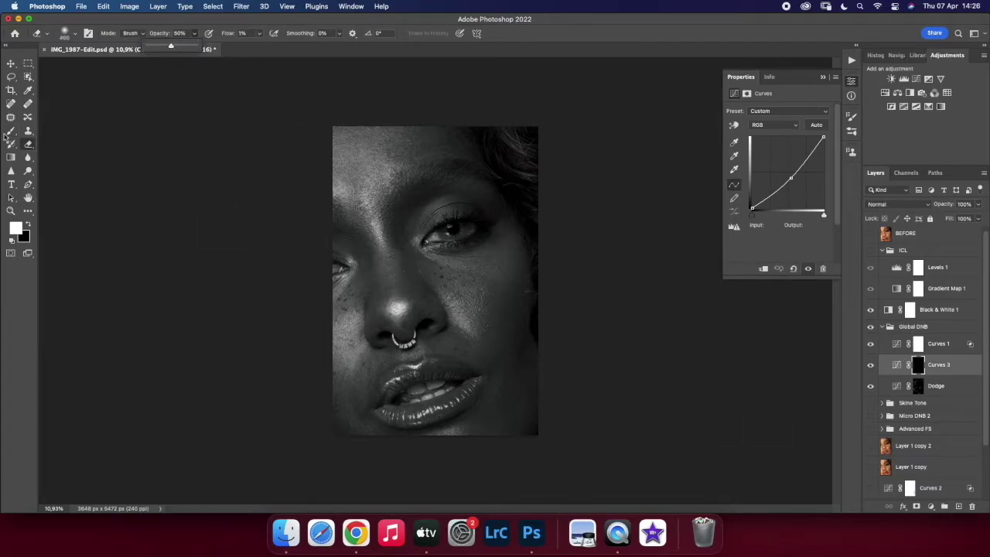
{"action": "key", "text": "b"}
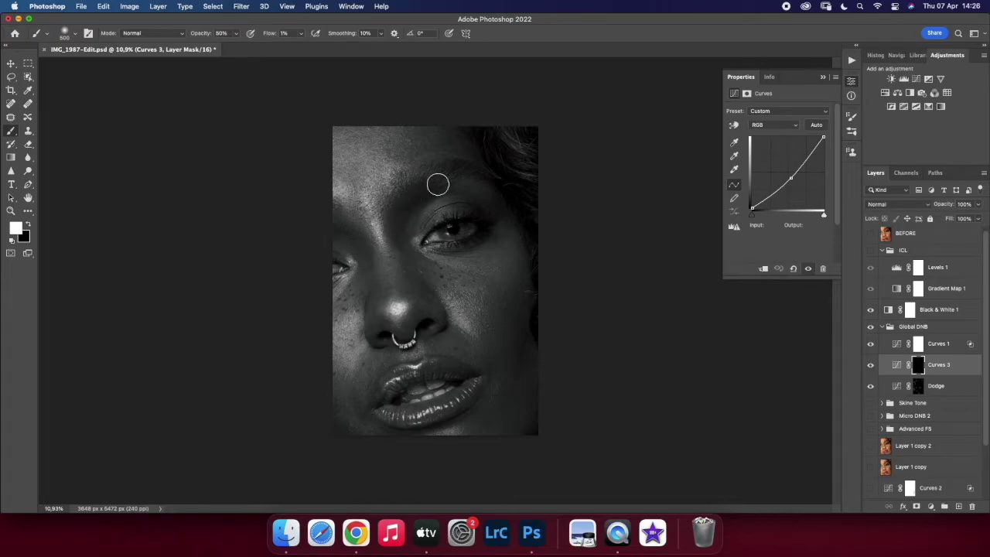
{"action": "key", "text": "bracketleft"}
{"action": "key", "text": "bracketleft"}
{"action": "key", "text": "bracketright"}
{"action": "key", "text": "bracketright"}
{"action": "left_click", "coordinate": [869, 365]}
{"action": "scroll", "coordinate": [870, 410], "scroll_direction": "down", "scroll_amount": 2}
{"action": "left_click", "coordinate": [870, 284]}
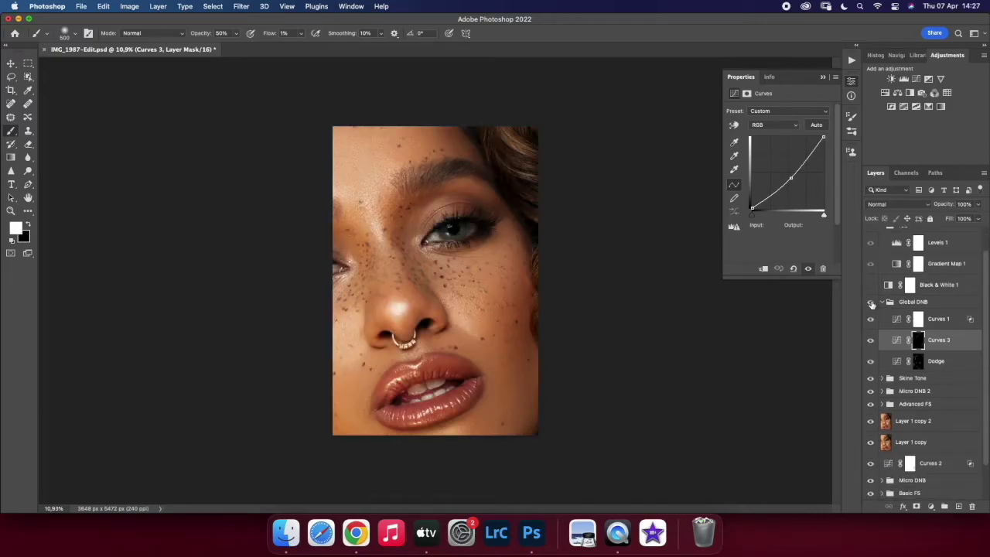
{"action": "key", "text": "bracketleft"}
Step: Lower Curves 3 opacity to 80%
{"action": "left_click", "coordinate": [913, 302]}
{"action": "scroll", "coordinate": [872, 248], "scroll_direction": "up", "scroll_amount": 1}
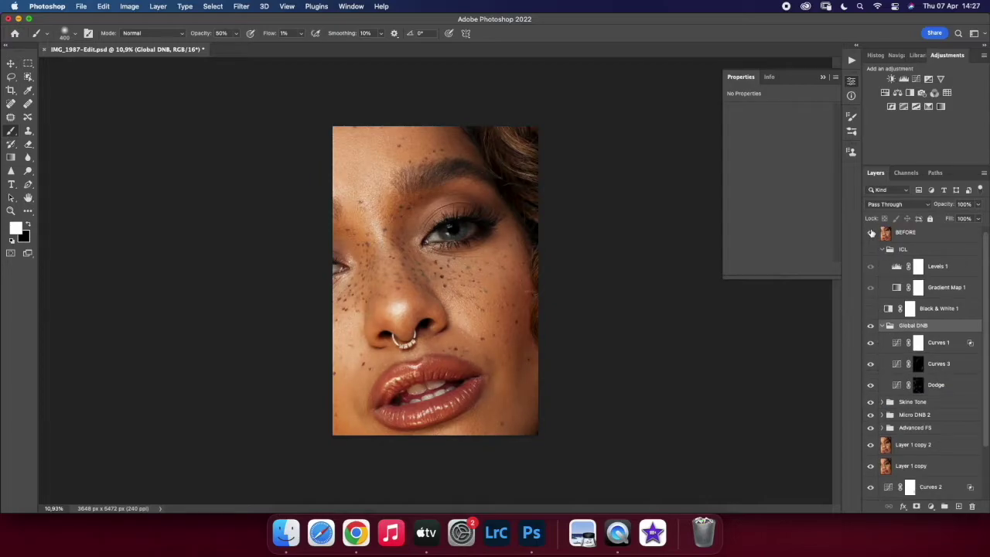
{"action": "left_click", "coordinate": [937, 364]}
{"action": "left_click_drag", "start_coordinate": [978, 203], "coordinate": [969, 219]}
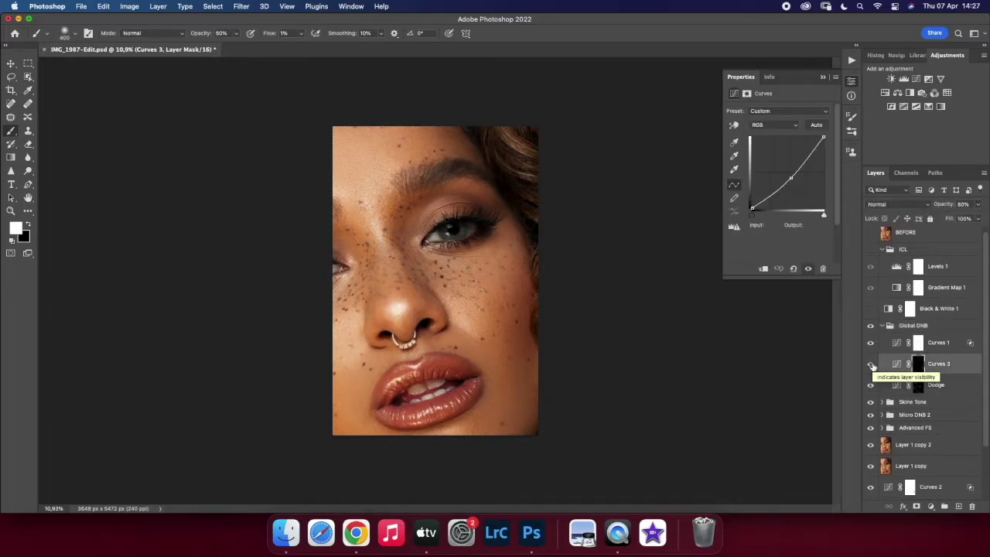
Step: Toggle Global DNB to compare before and after, then collapse the group
{"action": "left_click", "coordinate": [871, 326]}
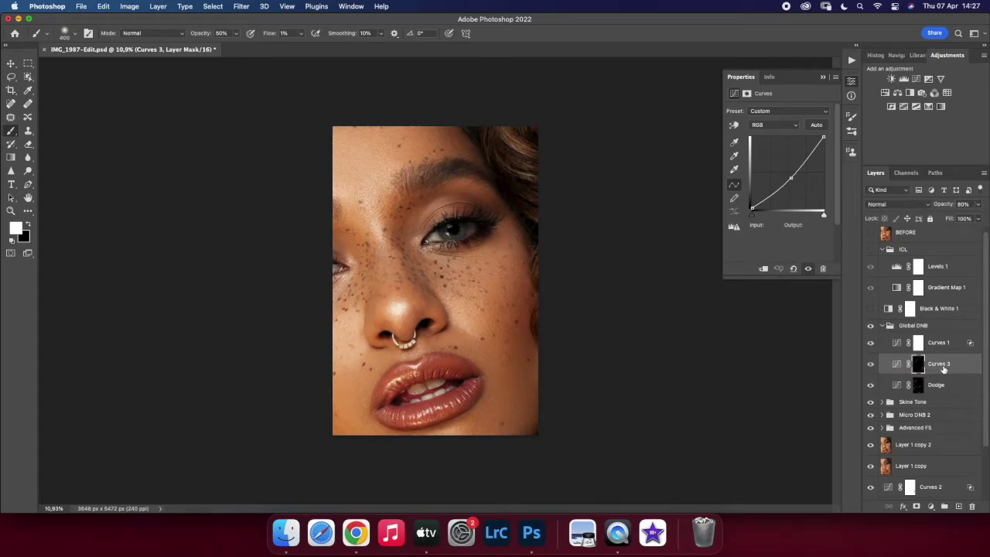
{"action": "key", "text": "alt+bracketleft"}
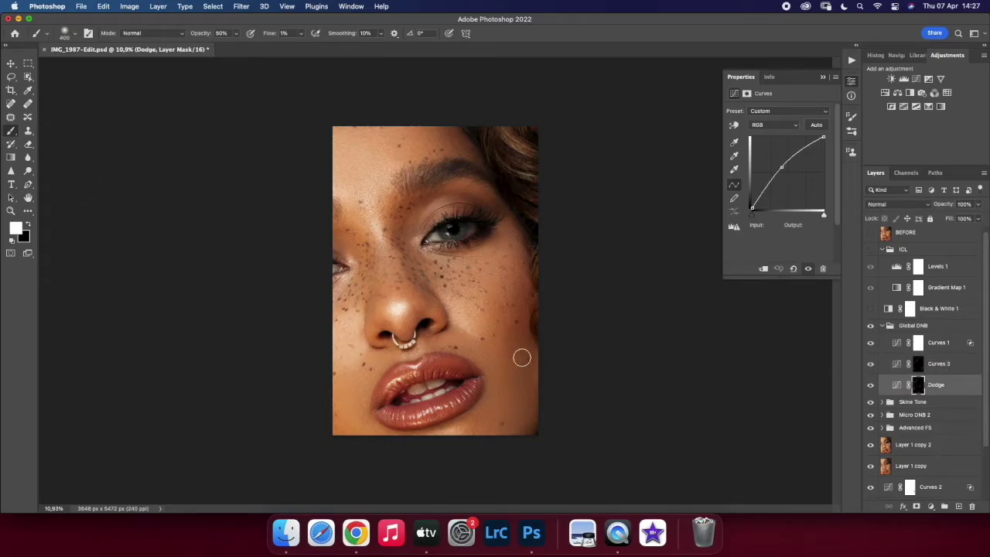
{"action": "left_click", "coordinate": [871, 325]}
{"action": "left_click", "coordinate": [918, 364]}
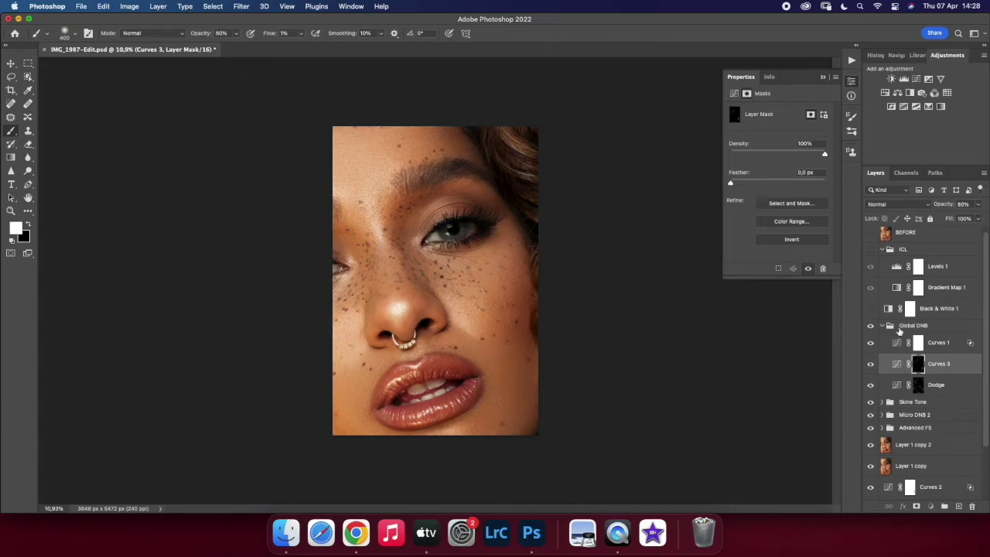
{"action": "left_click", "coordinate": [882, 325]}
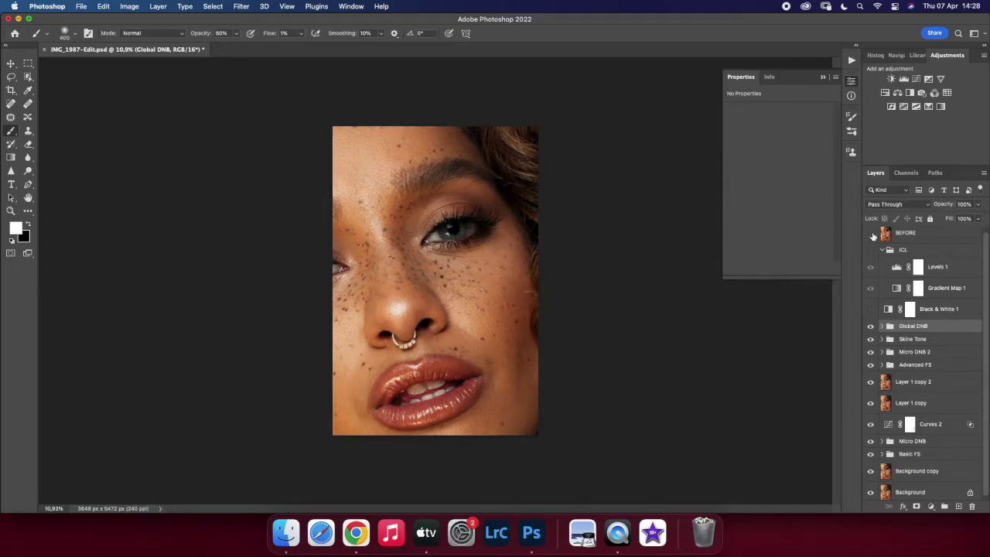
Step: Preview the image with and without the retouch layers, then expand Global DNB
{"action": "left_click", "coordinate": [916, 471]}
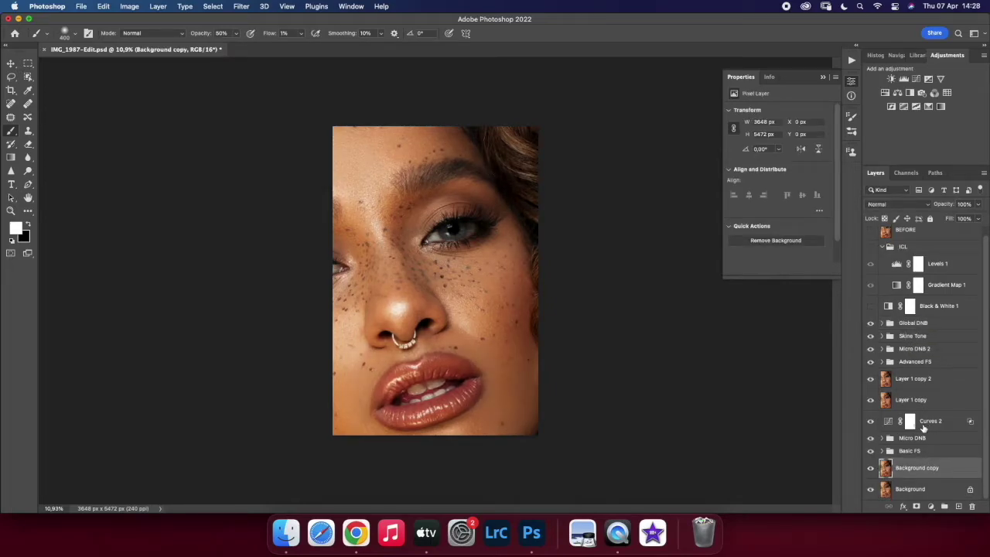
{"action": "left_click", "coordinate": [922, 332]}
{"action": "left_click", "coordinate": [870, 476]}
{"action": "left_click", "coordinate": [870, 476]}
{"action": "left_click", "coordinate": [882, 331]}
Step: Set the brush flow to 2% on the Micro DNB 2 Dodge layer, then check Burn
{"action": "left_click", "coordinate": [881, 420]}
{"action": "left_click", "coordinate": [944, 458]}
{"action": "left_click", "coordinate": [301, 34]}
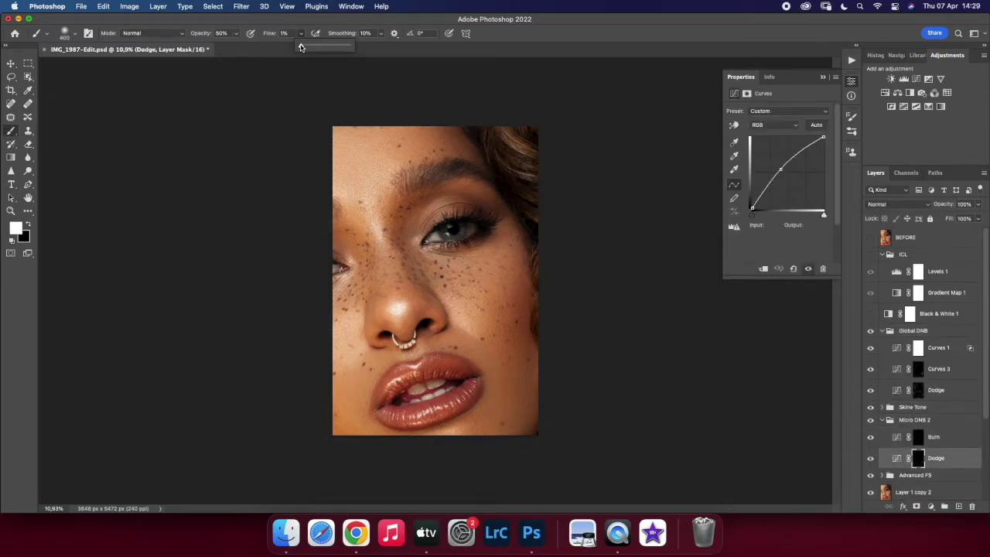
{"action": "left_click", "coordinate": [492, 383]}
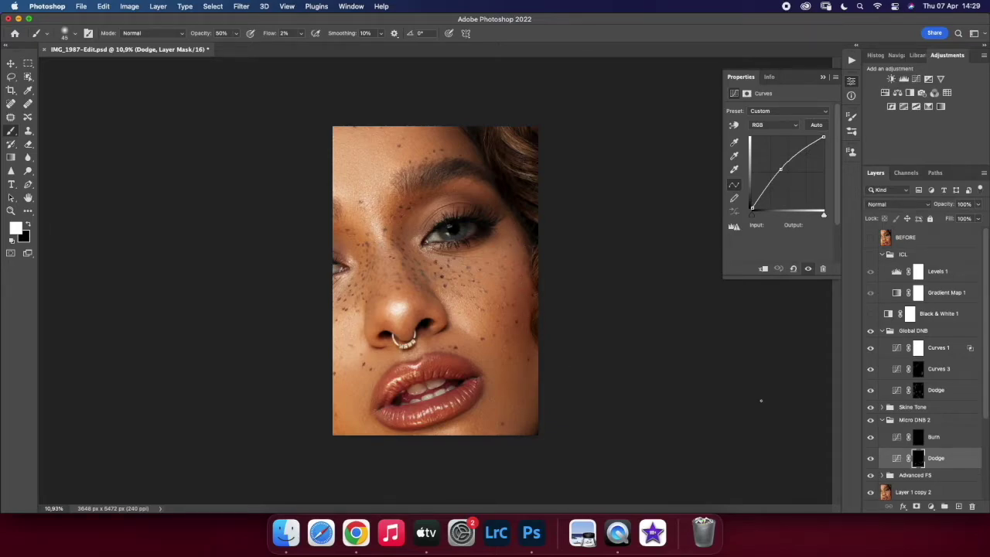
{"action": "key", "text": "alt+bracketright"}
Step: Collapse Micro DNB 2 and Global DNB, dismiss the group-painting warning, and select Background copy
{"action": "left_click", "coordinate": [915, 420]}
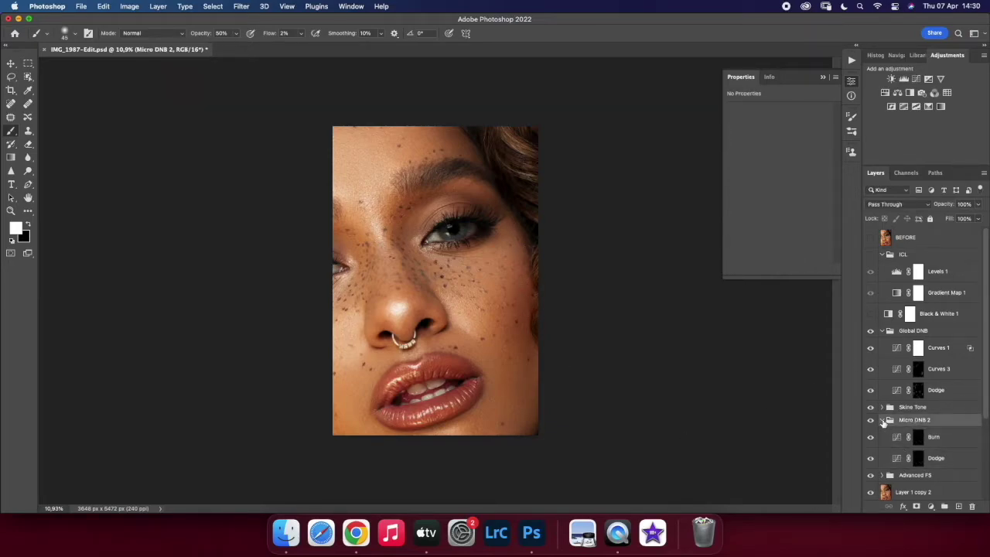
{"action": "left_click", "coordinate": [882, 419]}
{"action": "left_click", "coordinate": [912, 330]}
{"action": "left_click", "coordinate": [882, 330]}
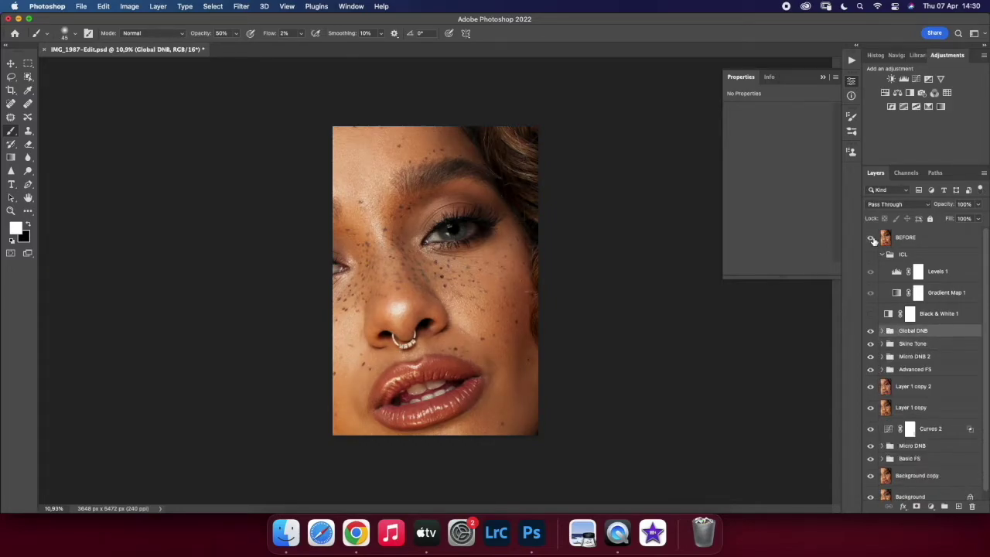
{"action": "scroll", "coordinate": [928, 414], "scroll_direction": "down", "scroll_amount": 1}
{"action": "left_click", "coordinate": [520, 223]}
{"action": "left_click", "coordinate": [851, 81]}
{"action": "left_click", "coordinate": [906, 469]}
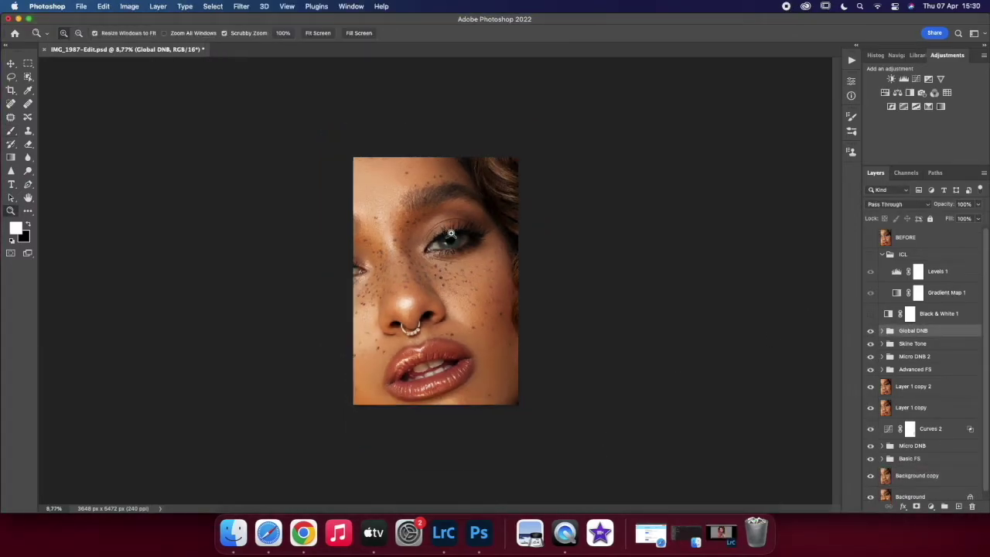
Step: Zoom into the eye and spot-heal the veins and dark spot on the eye white
{"action": "left_click", "coordinate": [520, 255]}
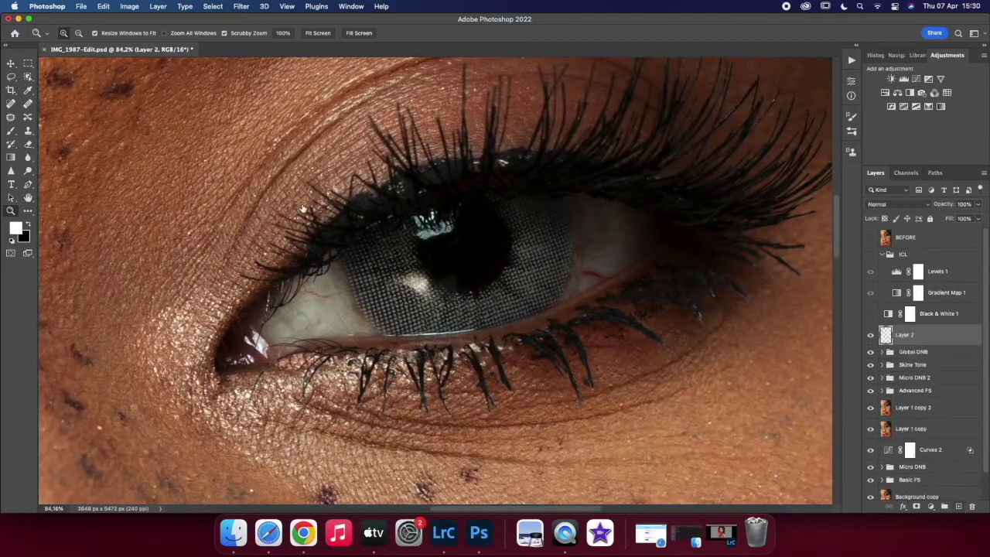
{"action": "left_click", "coordinate": [11, 104]}
{"action": "left_click_drag", "start_coordinate": [344, 294], "coordinate": [312, 293]}
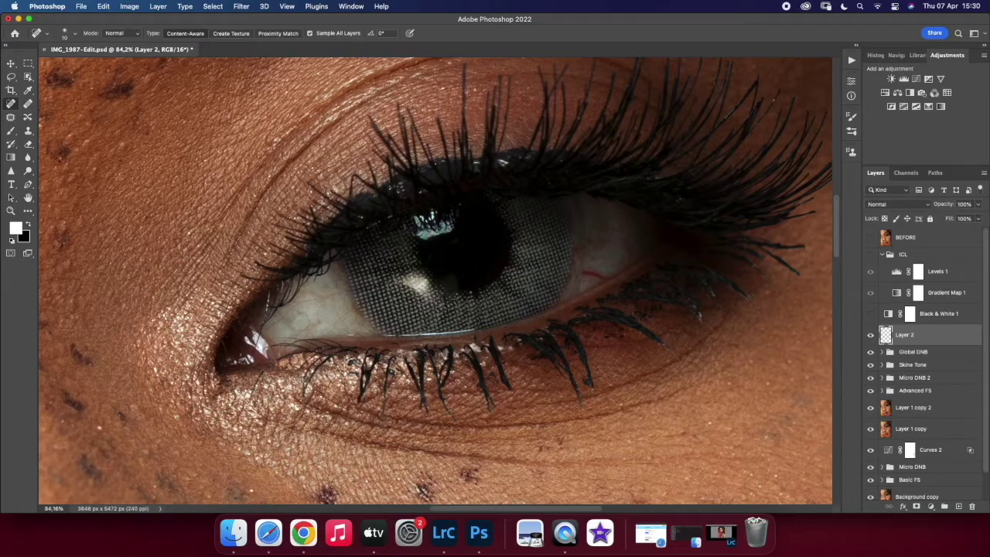
{"action": "mouse_move", "coordinate": [328, 296]}
{"action": "left_mouse_down"}
{"action": "mouse_move", "coordinate": [274, 322]}
{"action": "mouse_move", "coordinate": [315, 297]}
{"action": "left_mouse_up"}
{"action": "scroll", "coordinate": [310, 323], "scroll_direction": "up", "scroll_amount": 3}
{"action": "scroll", "coordinate": [311, 324], "scroll_direction": "up", "scroll_amount": 3}
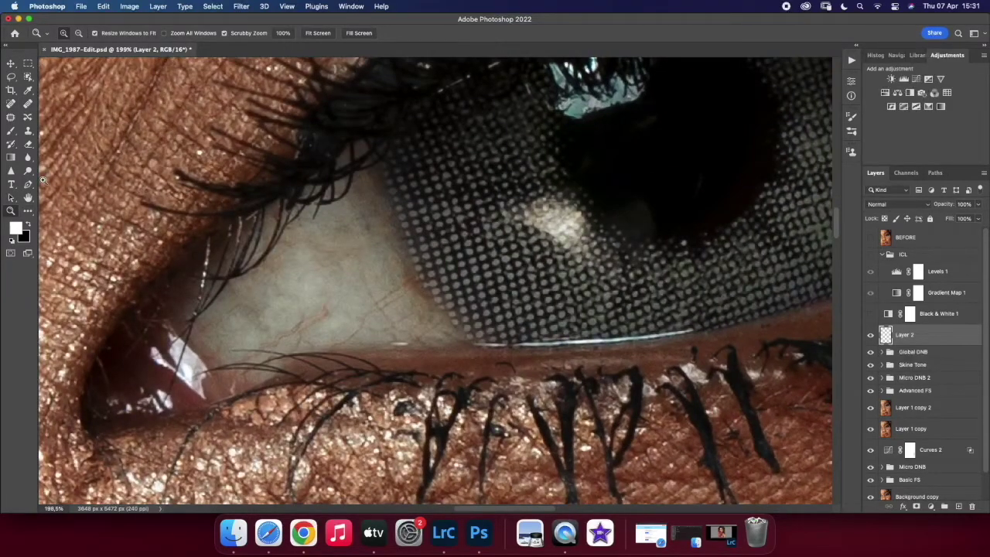
{"action": "left_click_drag", "start_coordinate": [304, 319], "coordinate": [279, 334]}
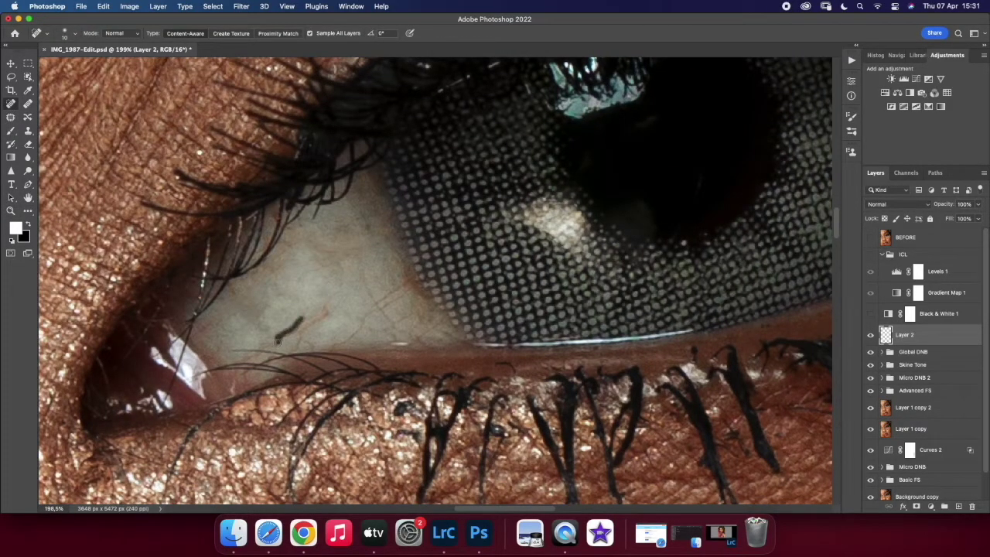
{"action": "left_click_drag", "start_coordinate": [327, 311], "coordinate": [286, 334]}
{"action": "mouse_move", "coordinate": [401, 281]}
{"action": "left_mouse_down"}
{"action": "mouse_move", "coordinate": [367, 300]}
{"action": "mouse_move", "coordinate": [361, 317]}
{"action": "left_mouse_up"}
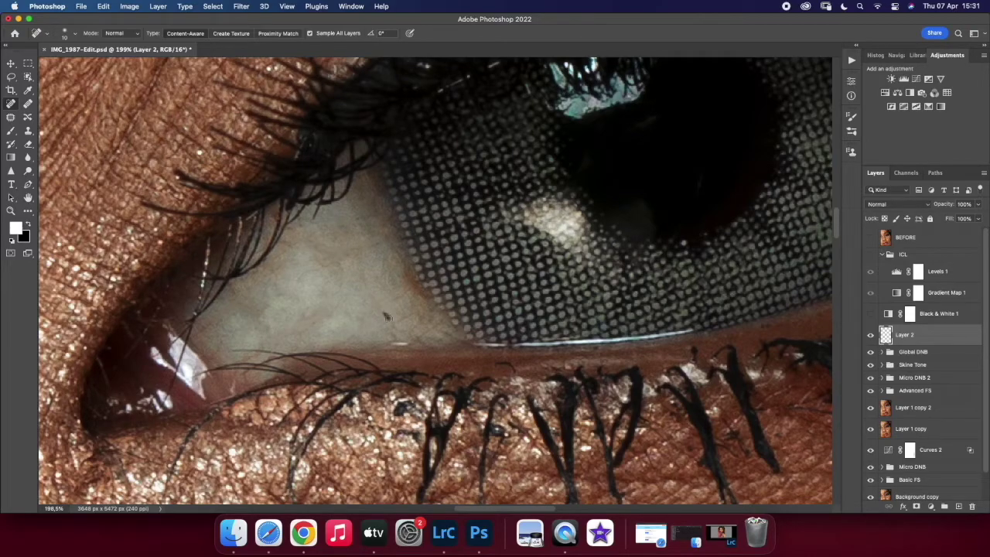
{"action": "left_click_drag", "start_coordinate": [432, 329], "coordinate": [410, 337]}
Step: Spot-heal the remaining veins, specks and red vein along the lower eye white
{"action": "left_click", "coordinate": [11, 211]}
{"action": "scroll", "coordinate": [558, 260], "scroll_direction": "down", "scroll_amount": 5}
{"action": "scroll", "coordinate": [558, 259], "scroll_direction": "up", "scroll_amount": 5}
{"action": "key", "text": "j"}
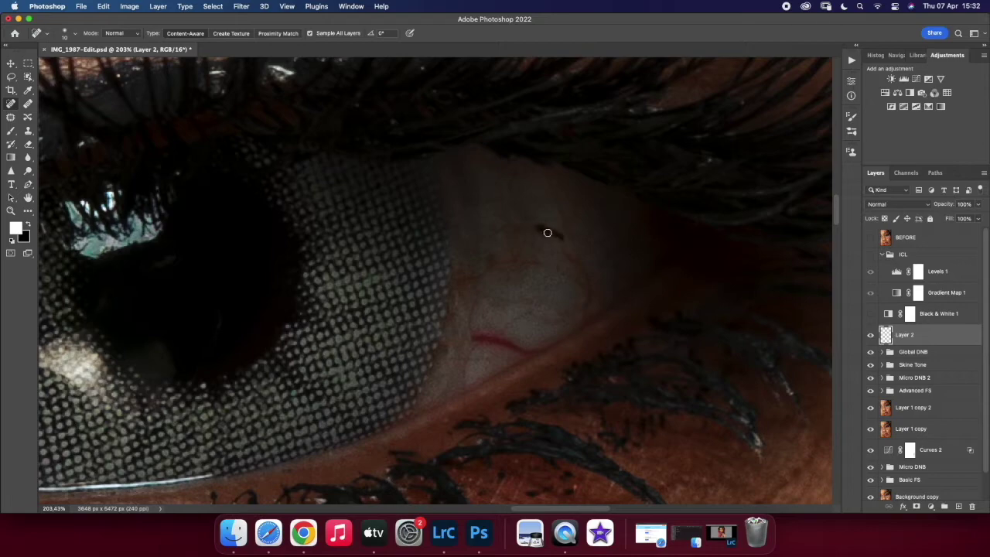
{"action": "left_click_drag", "start_coordinate": [493, 234], "coordinate": [535, 262]}
{"action": "mouse_move", "coordinate": [456, 280]}
{"action": "left_mouse_down"}
{"action": "mouse_move", "coordinate": [475, 277]}
{"action": "mouse_move", "coordinate": [474, 332]}
{"action": "mouse_move", "coordinate": [565, 307]}
{"action": "mouse_move", "coordinate": [589, 268]}
{"action": "left_mouse_up"}
{"action": "left_click_drag", "start_coordinate": [522, 218], "coordinate": [485, 192]}
{"action": "key", "text": "bracketright"}
{"action": "key", "text": "bracketright"}
{"action": "left_click_drag", "start_coordinate": [469, 337], "coordinate": [533, 349]}
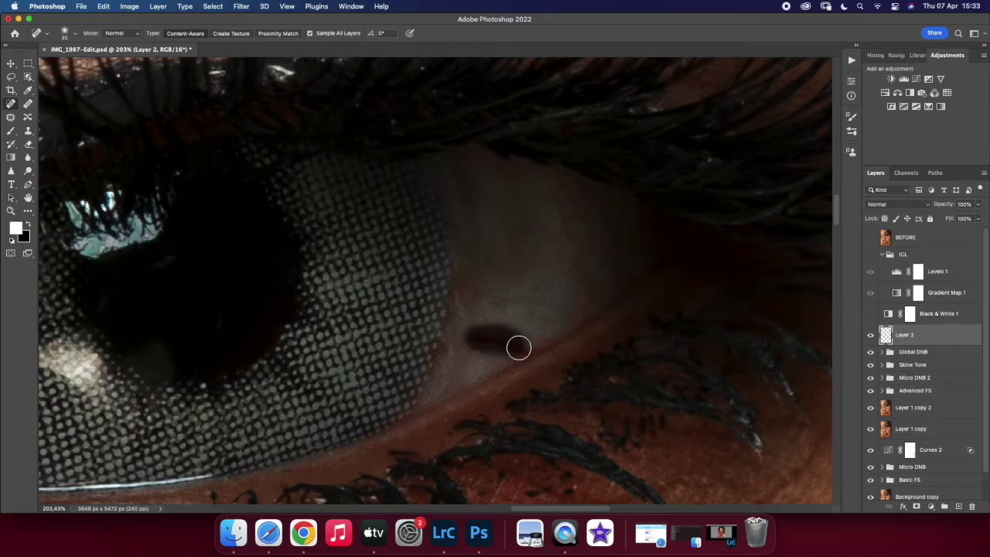
{"action": "key", "text": "bracketleft"}
{"action": "key", "text": "bracketleft"}
{"action": "key", "text": "bracketleft"}
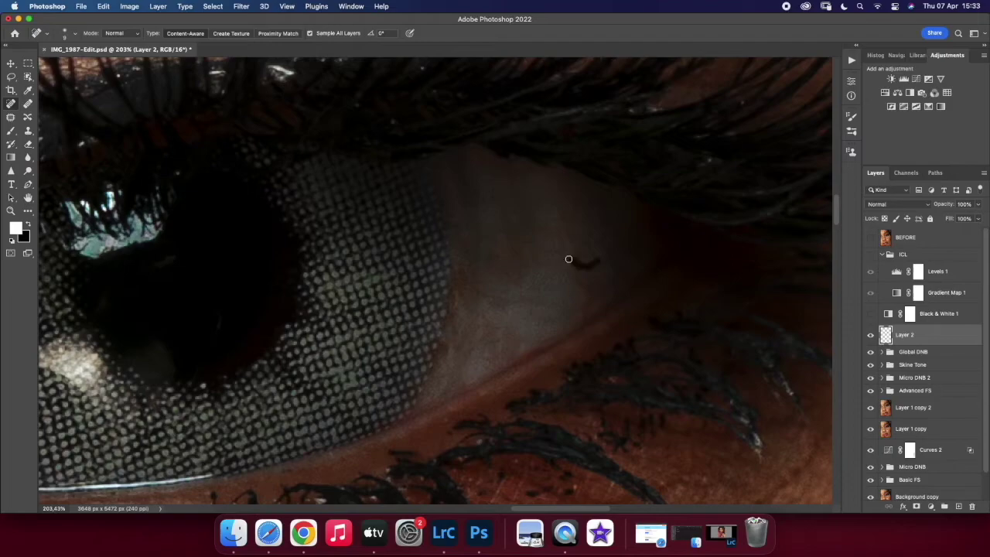
{"action": "key", "text": "z"}
{"action": "mouse_move", "coordinate": [331, 263]}
{"action": "left_mouse_down"}
{"action": "mouse_move", "coordinate": [275, 273]}
{"action": "mouse_move", "coordinate": [442, 294]}
{"action": "left_mouse_up"}
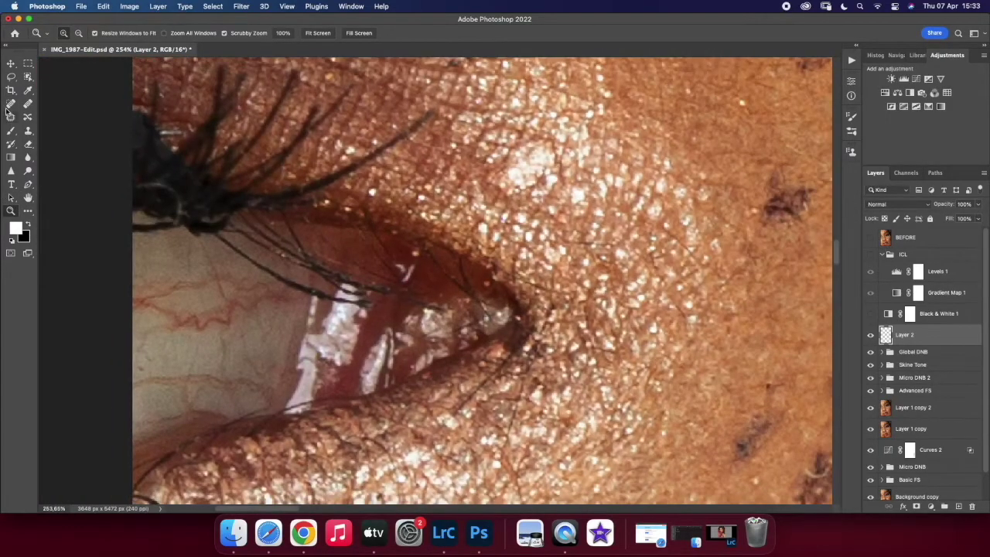
{"action": "left_click", "coordinate": [188, 325]}
Step: Spot-heal the red veins at the inner eye corner and the marks lower left of the eye
{"action": "key", "text": "j"}
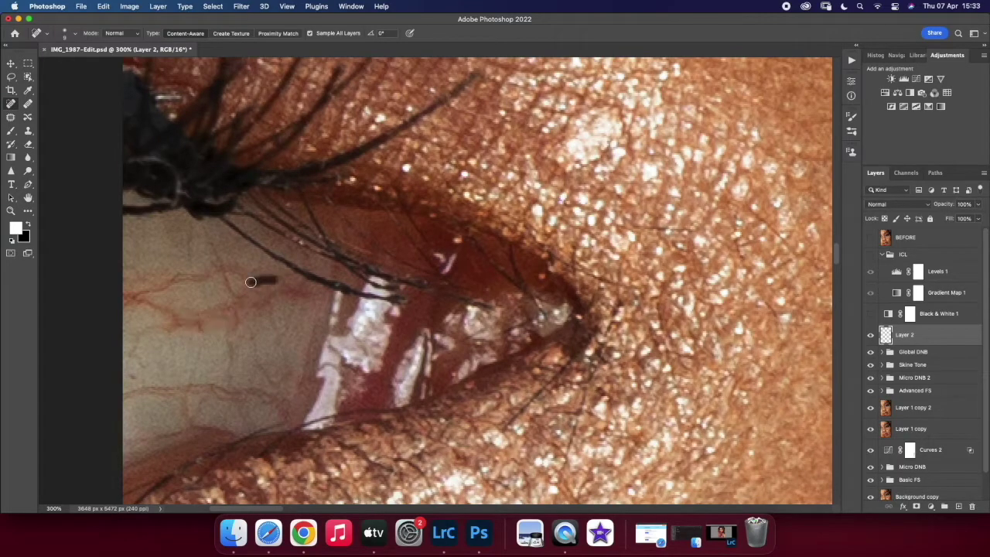
{"action": "mouse_move", "coordinate": [195, 276]}
{"action": "left_mouse_down"}
{"action": "mouse_move", "coordinate": [126, 314]}
{"action": "mouse_move", "coordinate": [126, 290]}
{"action": "left_mouse_up"}
{"action": "left_click", "coordinate": [188, 325]}
{"action": "left_click_drag", "start_coordinate": [238, 323], "coordinate": [202, 311]}
{"action": "left_click_drag", "start_coordinate": [236, 345], "coordinate": [168, 424]}
{"action": "left_click_drag", "start_coordinate": [159, 383], "coordinate": [124, 391]}
{"action": "left_click_drag", "start_coordinate": [246, 391], "coordinate": [218, 392]}
Step: Heal the spots by the lower lashes and the small marks below the eye
{"action": "mouse_move", "coordinate": [301, 278]}
{"action": "left_mouse_down"}
{"action": "mouse_move", "coordinate": [277, 301]}
{"action": "mouse_move", "coordinate": [231, 309]}
{"action": "left_mouse_up"}
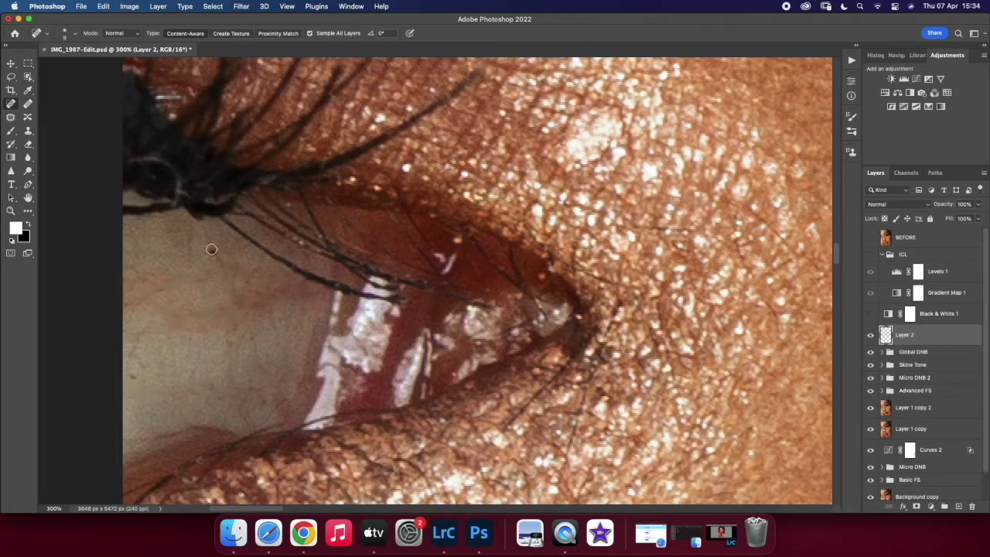
{"action": "left_click_drag", "start_coordinate": [319, 297], "coordinate": [300, 300]}
{"action": "left_click_drag", "start_coordinate": [267, 288], "coordinate": [255, 357]}
{"action": "left_click_drag", "start_coordinate": [140, 331], "coordinate": [131, 382]}
{"action": "left_click_drag", "start_coordinate": [214, 385], "coordinate": [147, 443]}
{"action": "left_click_drag", "start_coordinate": [261, 402], "coordinate": [238, 418]}
{"action": "left_click_drag", "start_coordinate": [278, 396], "coordinate": [260, 401]}
{"action": "left_click_drag", "start_coordinate": [311, 363], "coordinate": [308, 328]}
Step: Heal the dark spot by the lower eyelid and the speck on the eye white
{"action": "key", "text": "z"}
{"action": "left_click_drag", "start_coordinate": [252, 286], "coordinate": [116, 287]}
{"action": "left_click", "coordinate": [10, 103]}
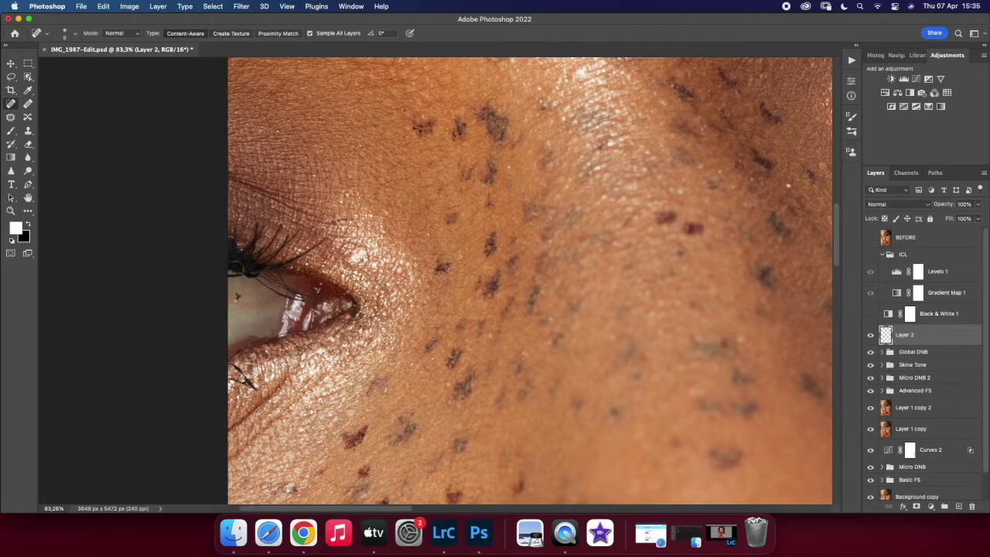
{"action": "scroll", "coordinate": [438, 281], "scroll_direction": "right", "scroll_amount": 5}
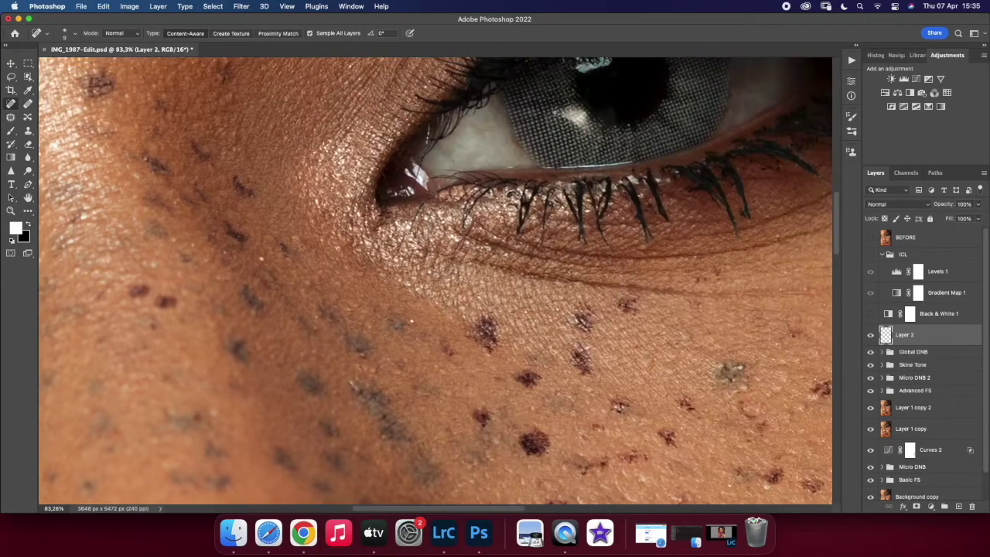
{"action": "scroll", "coordinate": [485, 131], "scroll_direction": "right", "scroll_amount": 3}
{"action": "scroll", "coordinate": [448, 167], "scroll_direction": "right", "scroll_amount": 5}
{"action": "scroll", "coordinate": [448, 166], "scroll_direction": "up", "scroll_amount": 2}
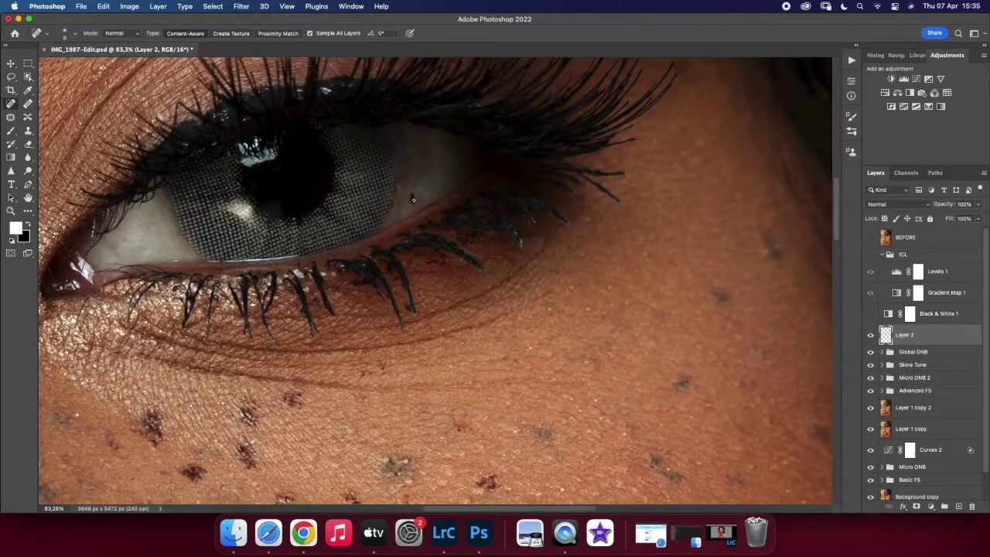
{"action": "left_click", "coordinate": [417, 201]}
{"action": "left_click", "coordinate": [408, 165]}
{"action": "key", "text": "z"}
{"action": "left_click_drag", "start_coordinate": [441, 158], "coordinate": [364, 158]}
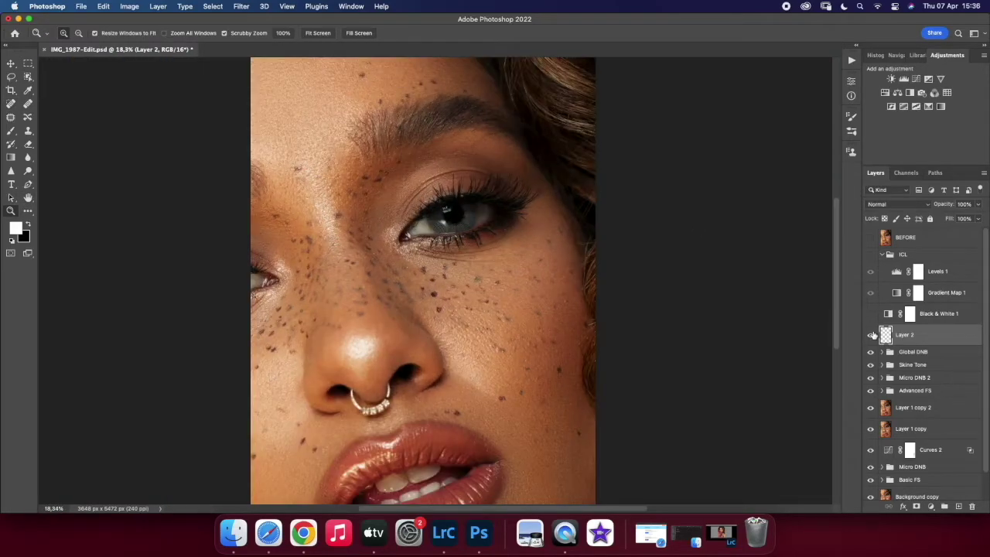
Step: Add a Curves layer lifted to input 114, output 140, and invert its mask to black
{"action": "left_click", "coordinate": [931, 506]}
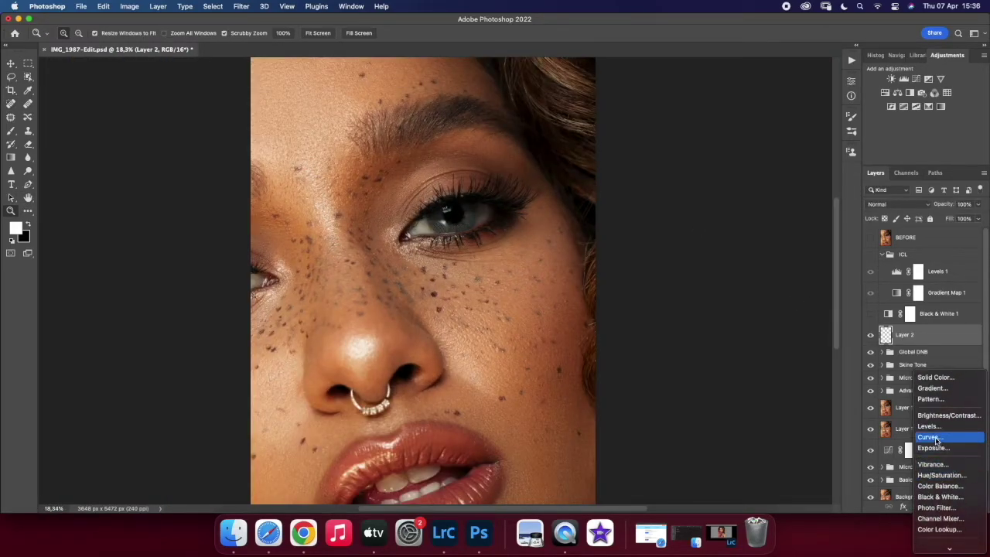
{"action": "left_click", "coordinate": [936, 437]}
{"action": "left_click_drag", "start_coordinate": [788, 175], "coordinate": [784, 169]}
{"action": "key", "text": "ctrl+i"}
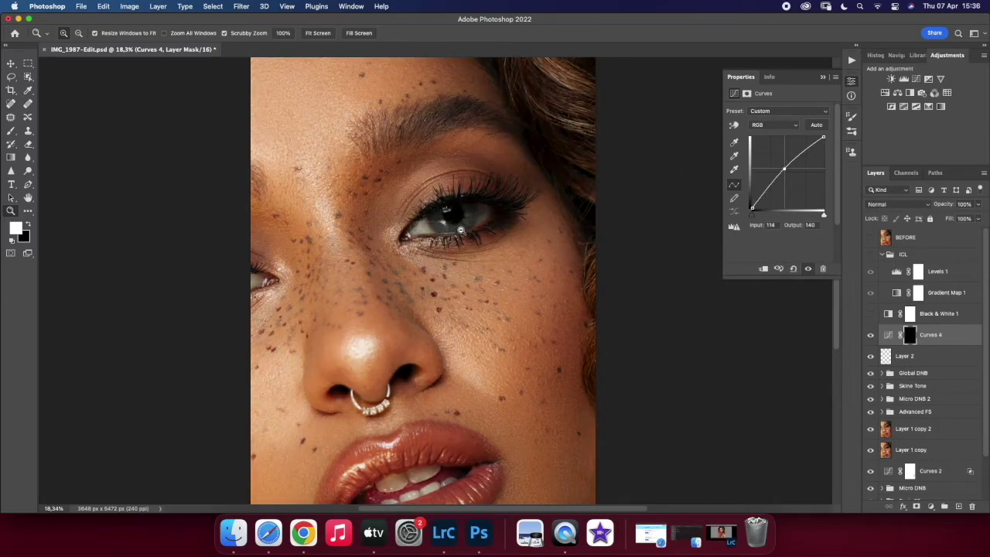
Step: Brush the mask white over the eye at 6% flow to lighten the iris
{"action": "left_click_drag", "start_coordinate": [461, 229], "coordinate": [488, 230]}
{"action": "key", "text": "b"}
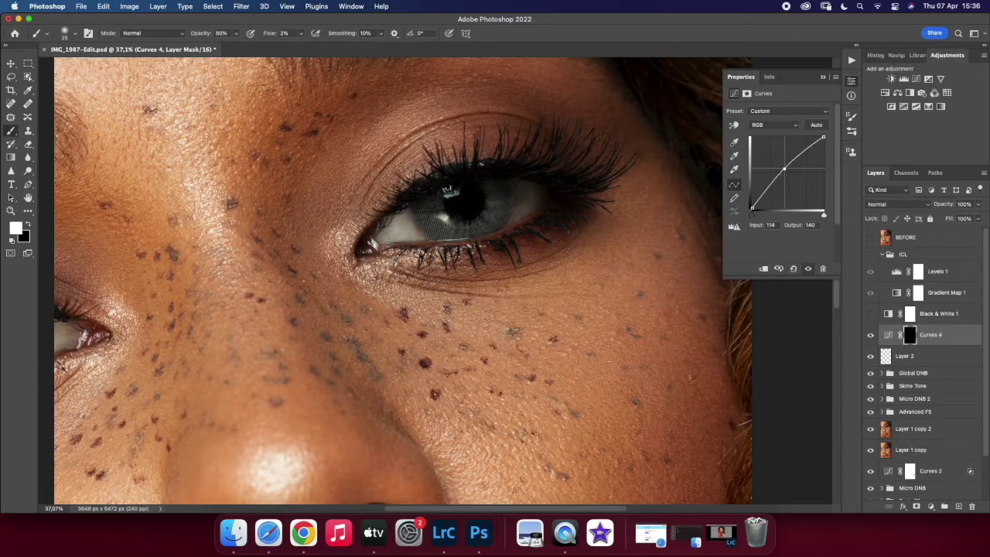
{"action": "left_click", "coordinate": [301, 33]}
{"action": "left_click_drag", "start_coordinate": [299, 47], "coordinate": [302, 47]}
{"action": "key", "text": "z"}
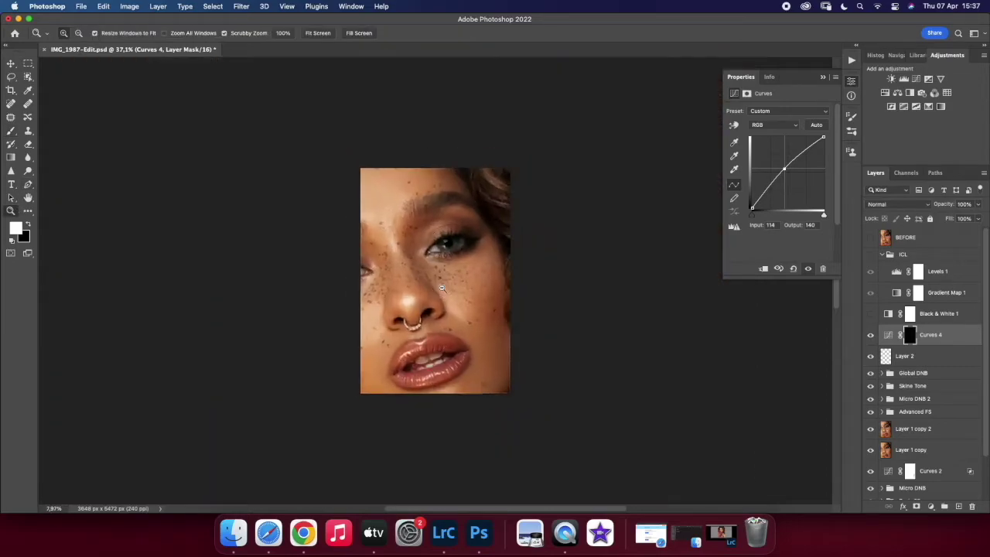
{"action": "left_click_drag", "start_coordinate": [465, 230], "coordinate": [502, 230]}
{"action": "key", "text": "b"}
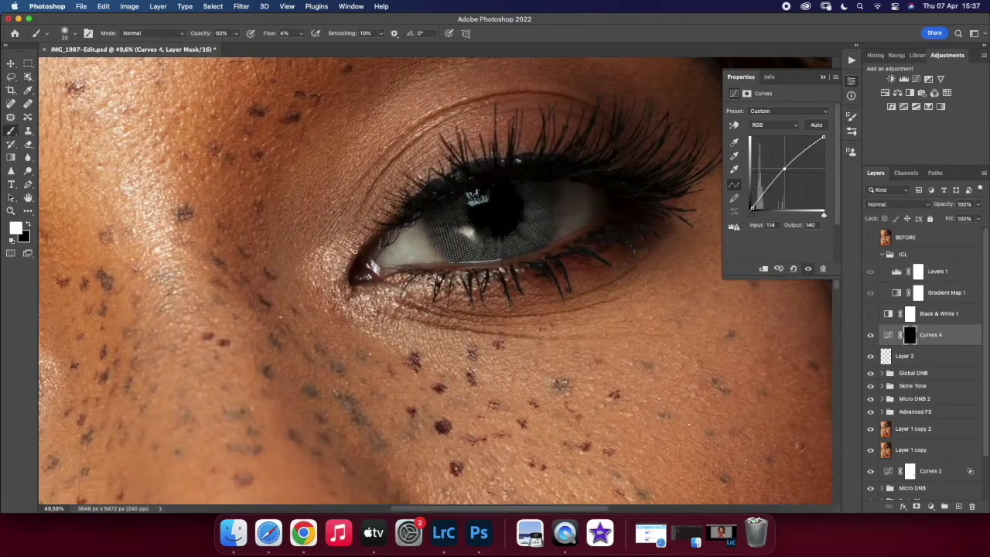
{"action": "key", "text": "z"}
{"action": "key", "text": "ctrl+0"}
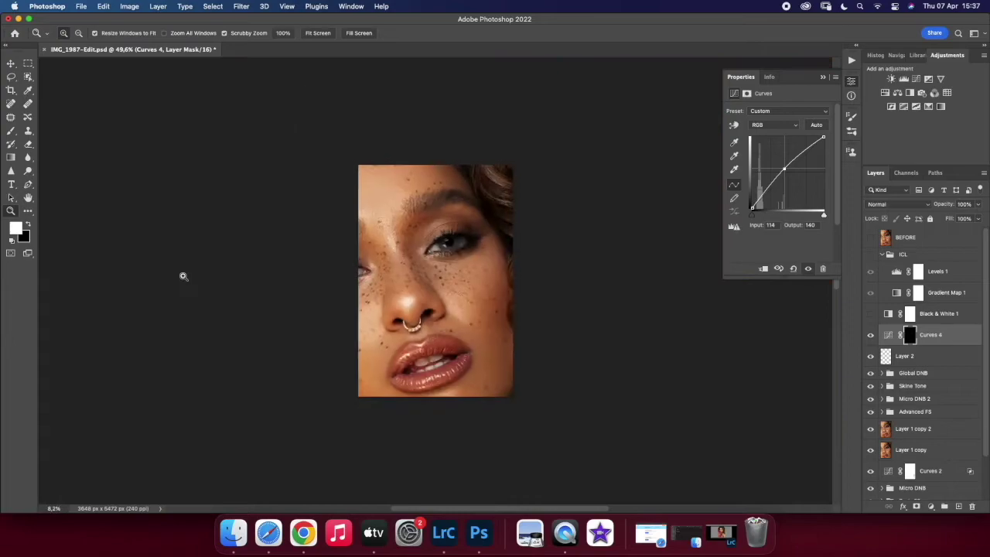
{"action": "left_click", "coordinate": [905, 357]}
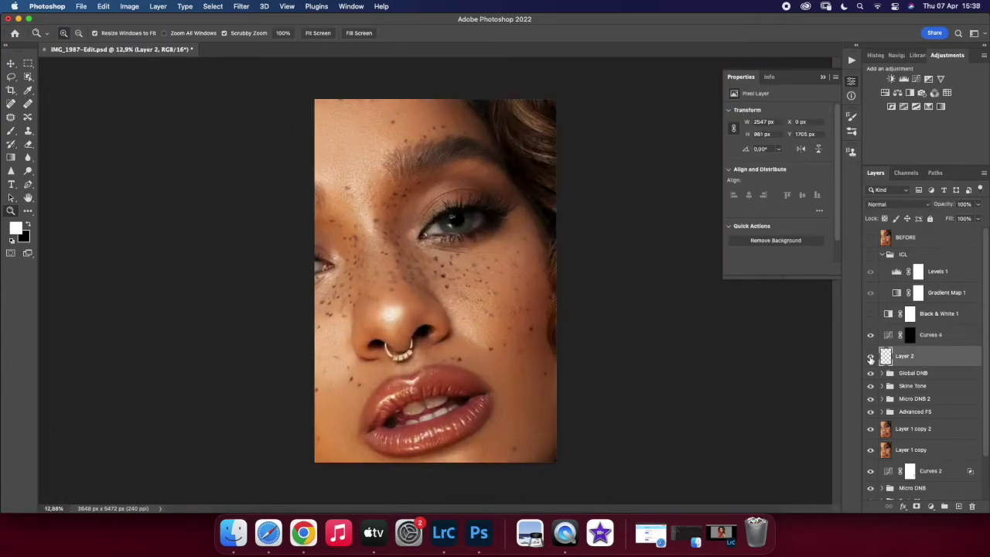
Step: Duplicate Curves 4 as Curves 5 and lower its opacity to 78%
{"action": "left_click", "coordinate": [873, 337]}
{"action": "key", "text": "ctrl+j"}
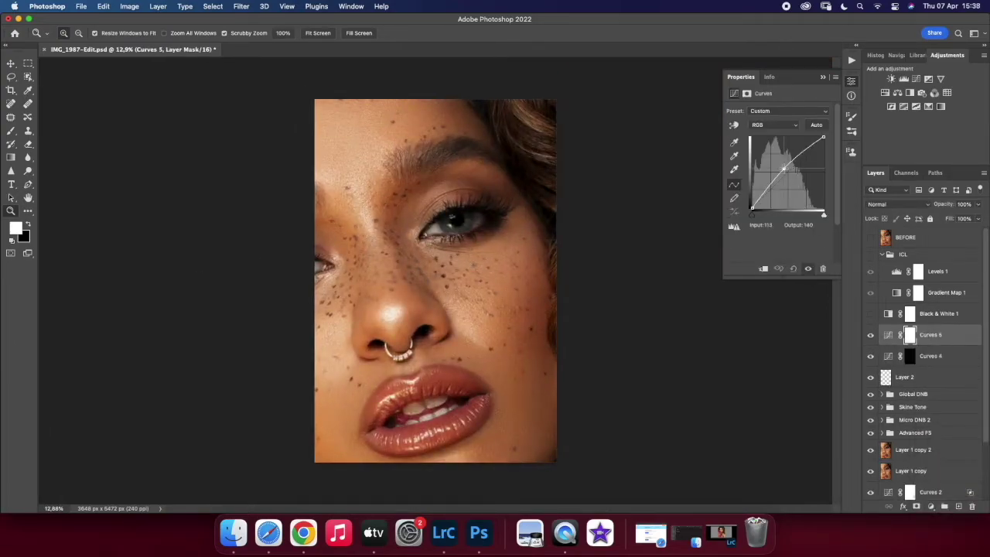
{"action": "left_click", "coordinate": [14, 131]}
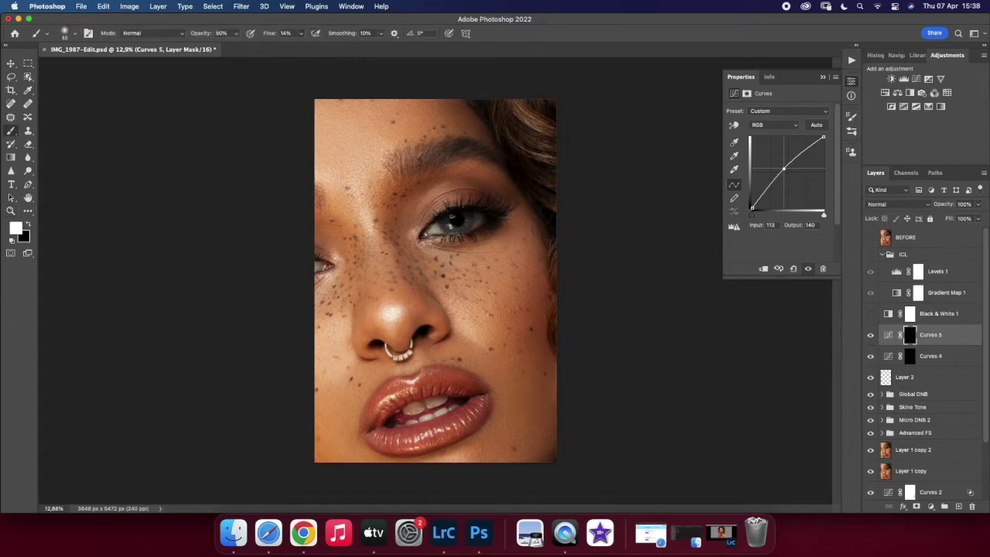
{"action": "left_click_drag", "start_coordinate": [979, 208], "coordinate": [968, 220]}
Step: Duplicate into Curves 6 and lift its midpoint to input 109, output 148, using an 11%-flow, size-100 brush
{"action": "key", "text": "ctrl+j"}
{"action": "left_click_drag", "start_coordinate": [301, 33], "coordinate": [294, 45]}
{"action": "key", "text": "bracketright"}
{"action": "key", "text": "bracketright"}
{"action": "key", "text": "bracketright"}
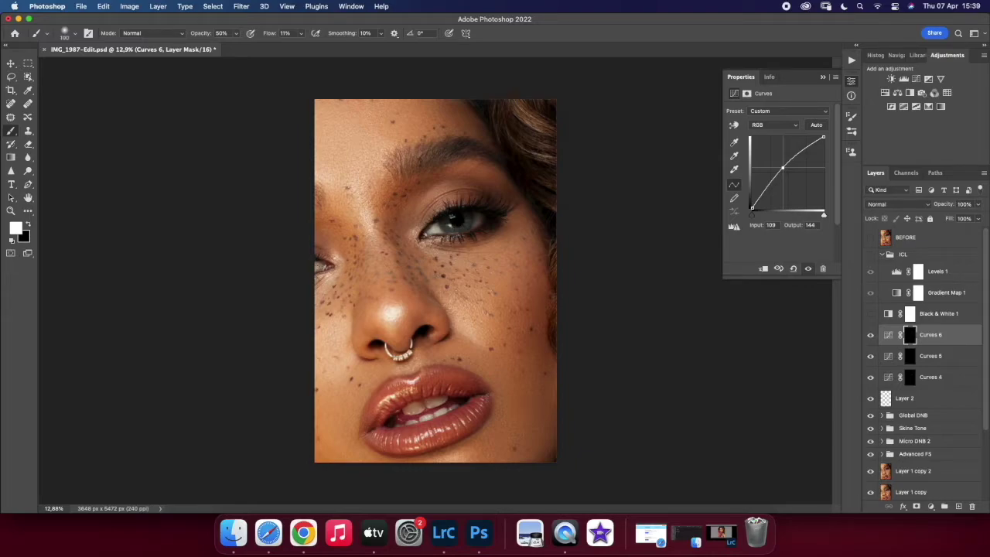
{"action": "left_click_drag", "start_coordinate": [782, 168], "coordinate": [783, 166]}
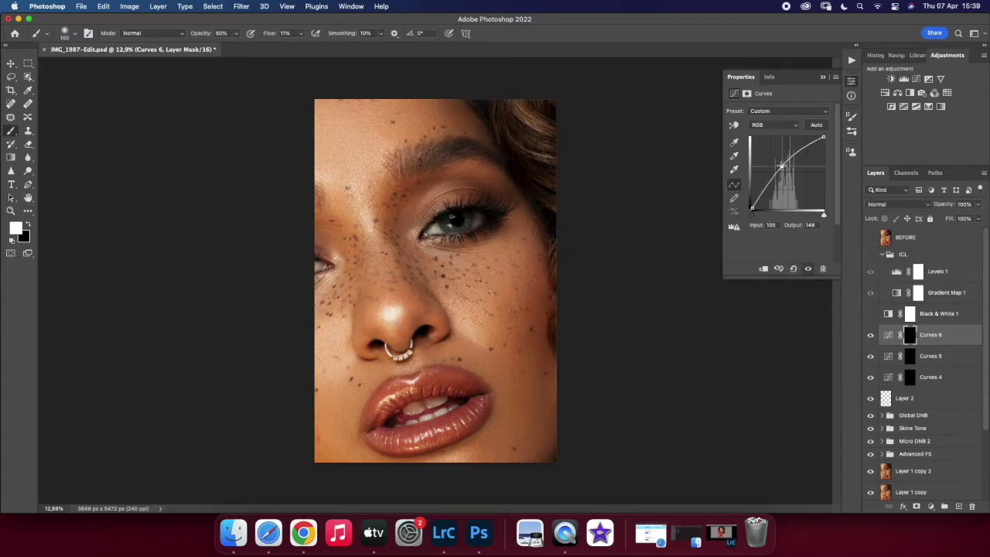
{"action": "left_click", "coordinate": [931, 506]}
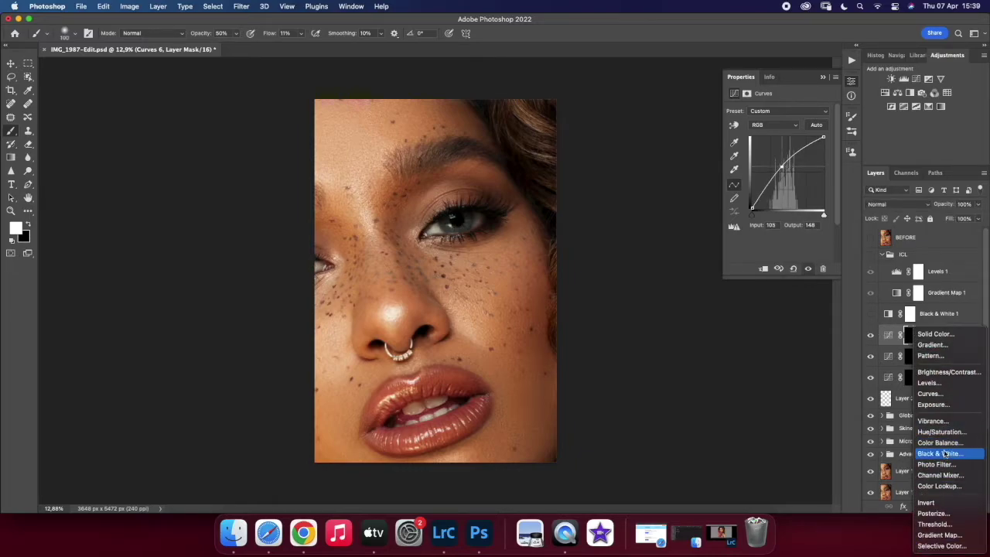
Step: Add a Hue/Saturation layer that lowers the Yellows saturation
{"action": "left_click", "coordinate": [936, 436]}
{"action": "left_click", "coordinate": [780, 126]}
{"action": "left_click", "coordinate": [769, 141]}
{"action": "left_click_drag", "start_coordinate": [777, 169], "coordinate": [768, 172]}
{"action": "left_click", "coordinate": [897, 334]}
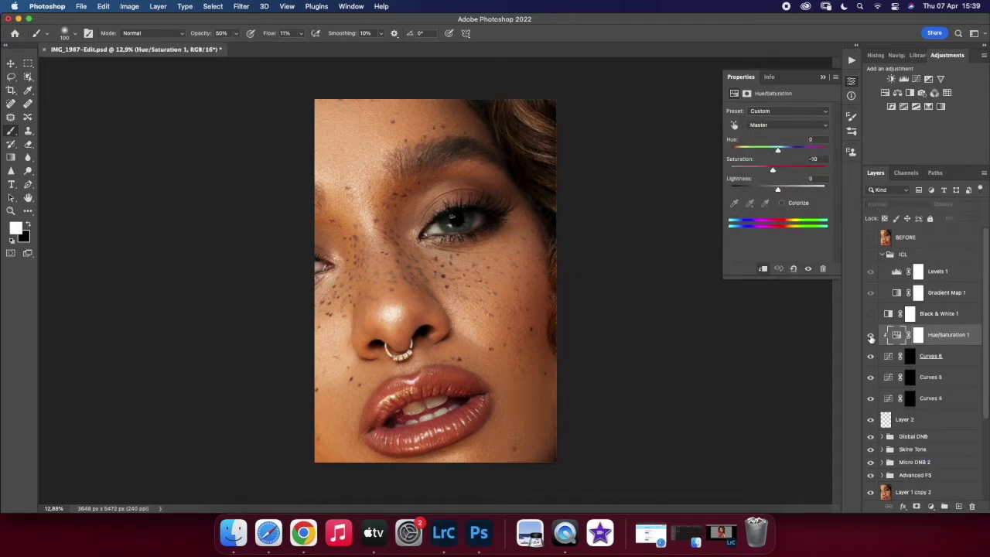
Step: Add a cooling Photo Filter at 39% opacity and group layers down to Layer 2 into Group 1
{"action": "left_click", "coordinate": [930, 507]}
{"action": "left_click", "coordinate": [938, 497]}
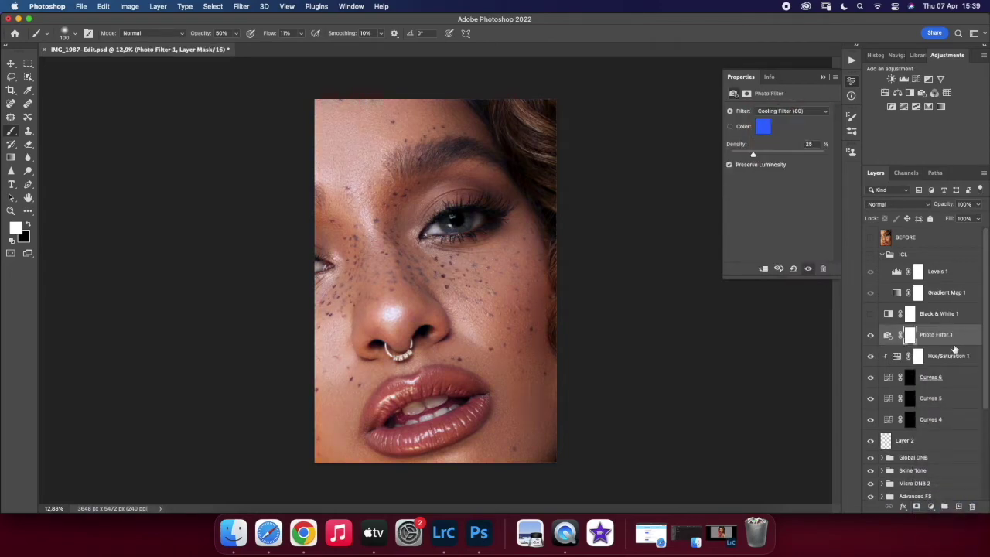
{"action": "left_click_drag", "start_coordinate": [977, 205], "coordinate": [950, 220]}
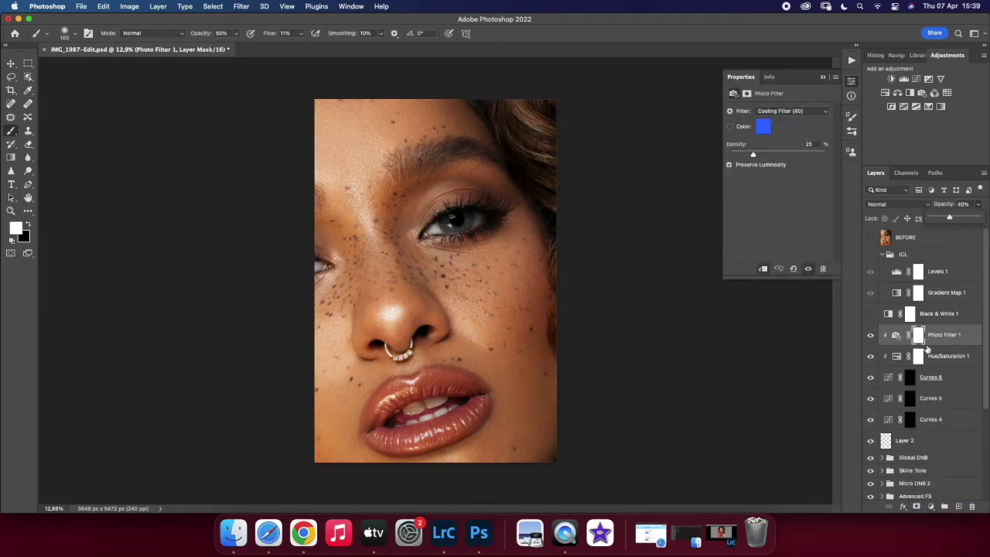
{"action": "left_click", "coordinate": [905, 440], "text": "shift"}
{"action": "key", "text": "super+g"}
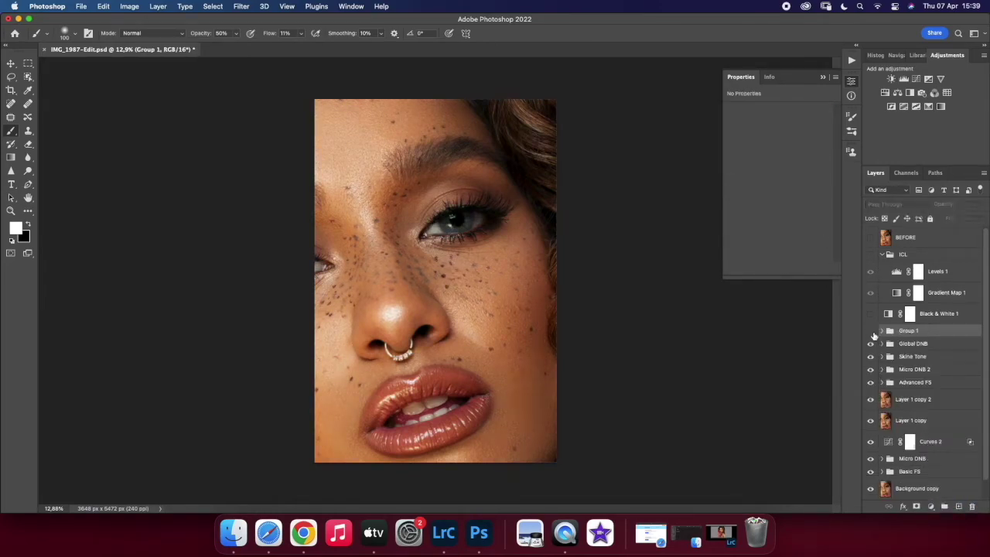
Step: Lower Curves 6 opacity and discard an unwanted Curves 7 layer
{"action": "left_click", "coordinate": [874, 335]}
{"action": "left_click", "coordinate": [938, 390]}
{"action": "left_click_drag", "start_coordinate": [983, 205], "coordinate": [970, 219]}
{"action": "left_click", "coordinate": [926, 331]}
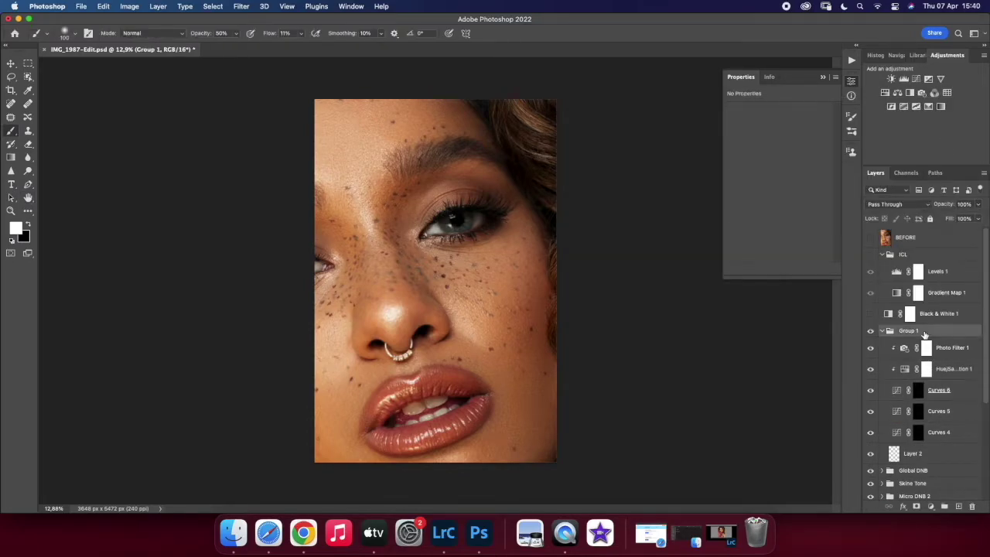
{"action": "left_click", "coordinate": [949, 349]}
{"action": "left_click", "coordinate": [931, 506]}
{"action": "left_click", "coordinate": [936, 430]}
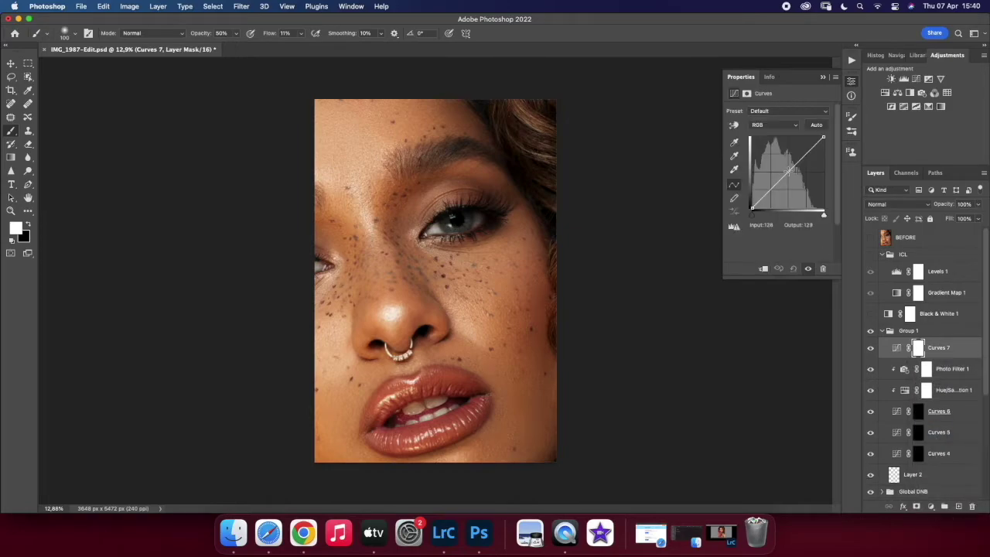
{"action": "left_click_drag", "start_coordinate": [958, 493], "coordinate": [973, 505]}
{"action": "left_click", "coordinate": [959, 505]}
Step: Add a Screen-blended Layer 3 and paint a faint 6%-flow stroke near the eye
{"action": "left_click", "coordinate": [897, 205]}
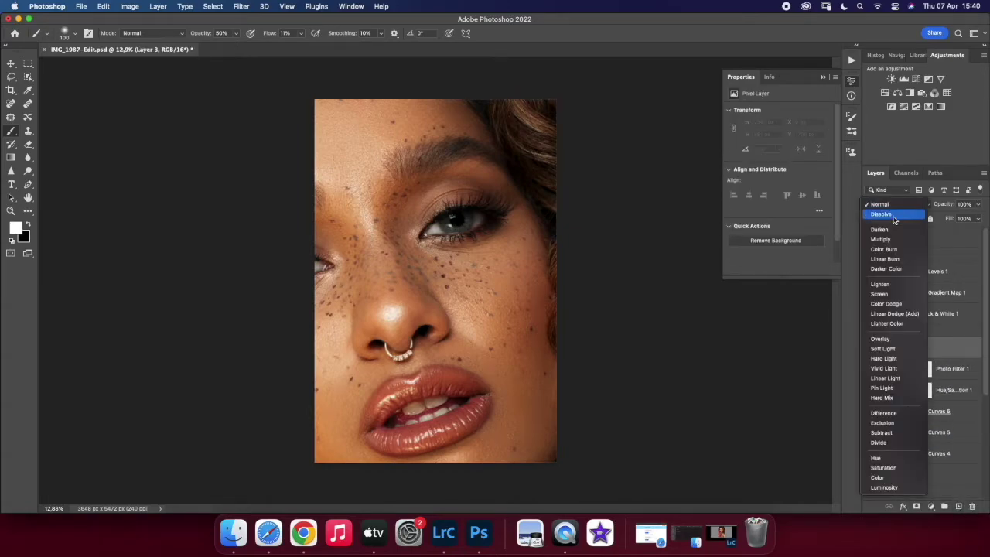
{"action": "left_click", "coordinate": [889, 297]}
{"action": "left_click", "coordinate": [300, 34]}
{"action": "left_click_drag", "start_coordinate": [298, 47], "coordinate": [301, 47]}
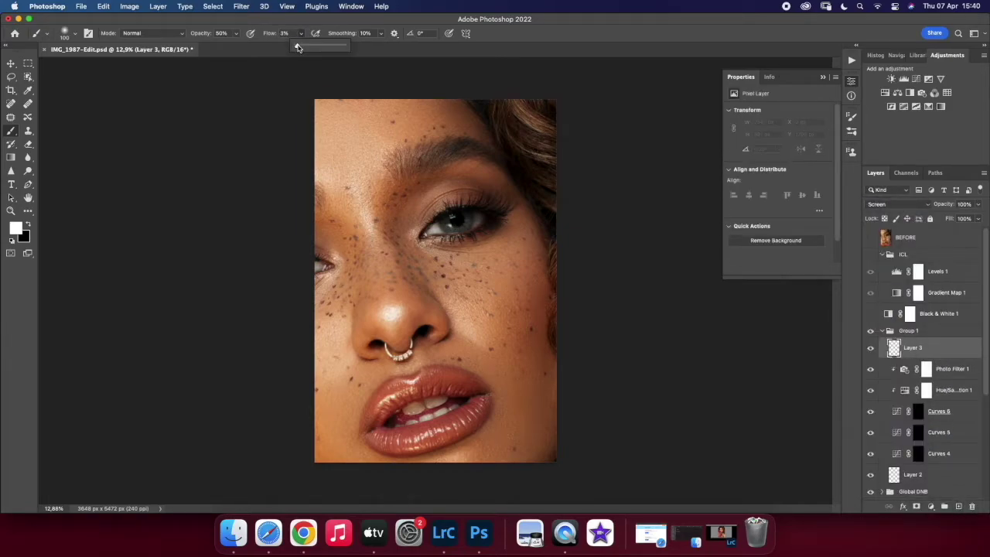
{"action": "left_click", "coordinate": [447, 229]}
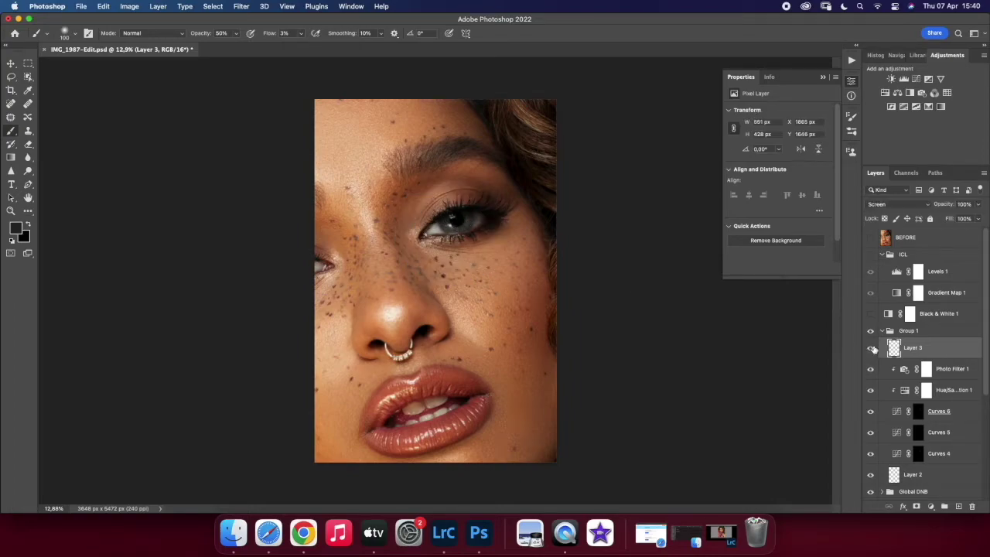
{"action": "left_click_drag", "start_coordinate": [463, 227], "coordinate": [453, 213]}
Step: Review the Curves 6 curve settings inside Group 1 with the whole photo in view
{"action": "key", "text": "z"}
{"action": "key", "text": "ctrl+minus"}
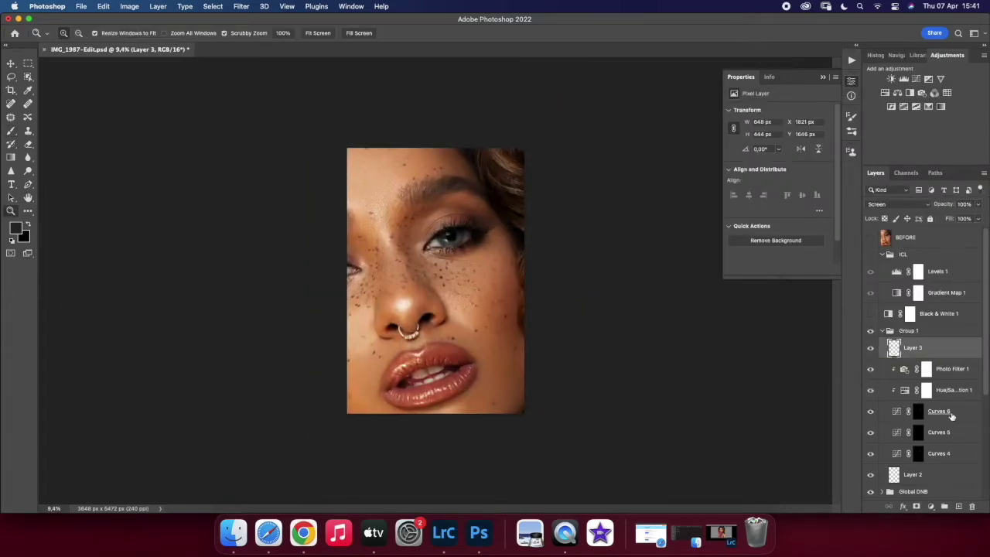
{"action": "left_click", "coordinate": [940, 453]}
{"action": "left_click", "coordinate": [963, 418]}
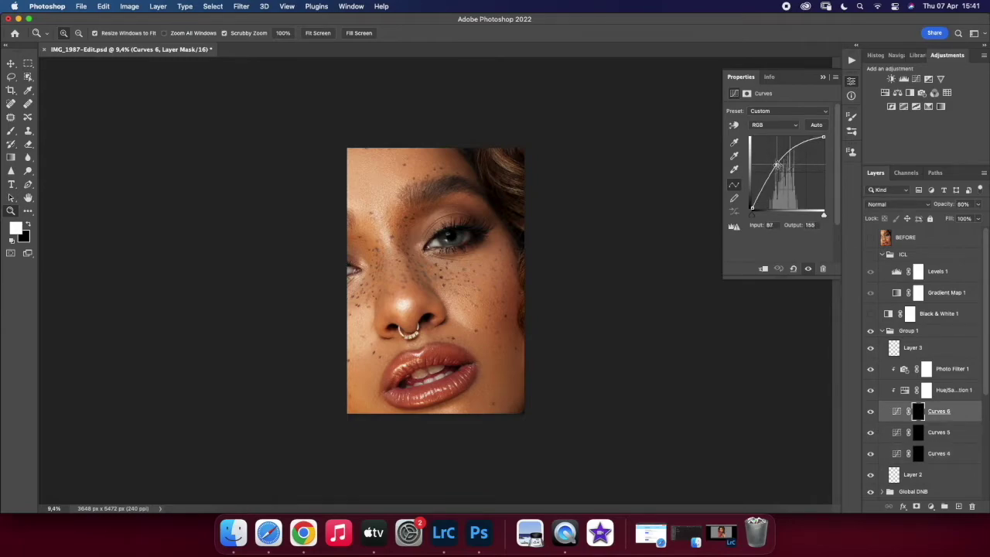
{"action": "left_click", "coordinate": [881, 331]}
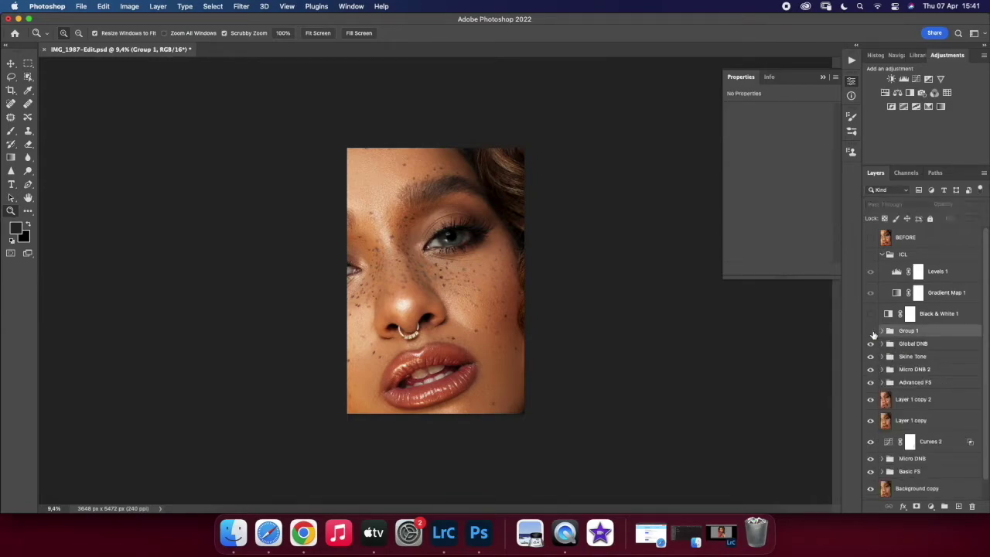
{"action": "left_click", "coordinate": [881, 331]}
{"action": "left_click", "coordinate": [959, 411]}
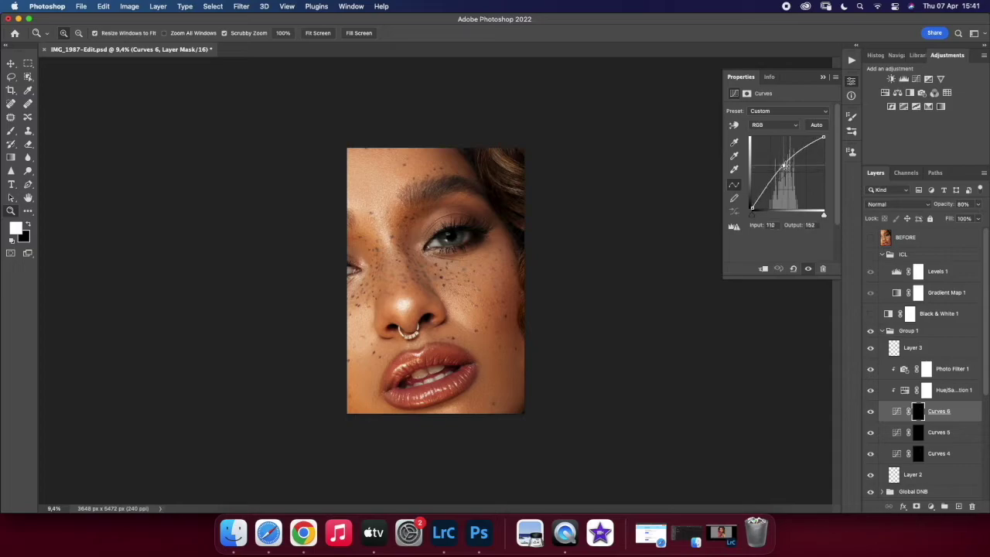
{"action": "left_click", "coordinate": [881, 331]}
{"action": "scroll", "coordinate": [433, 363], "scroll_direction": "up", "scroll_amount": 5}
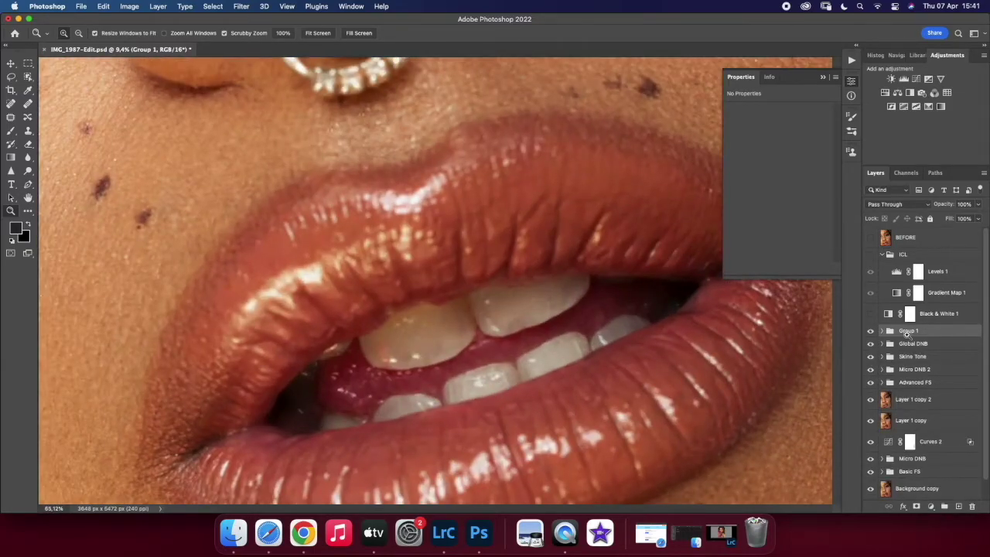
Step: Add a new empty Layer 4 above Layer 3 in Group 1 for spot healing
{"action": "left_click", "coordinate": [881, 331]}
{"action": "left_click", "coordinate": [913, 347]}
{"action": "key", "text": "j"}
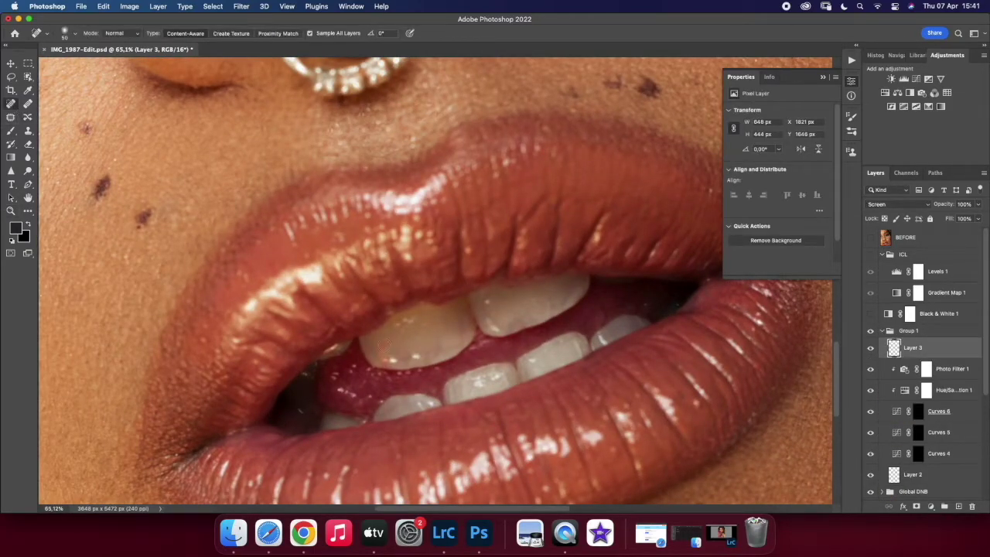
{"action": "key", "text": "ctrl+shift+alt+n"}
Step: Heal four dark spots on the upper front teeth
{"action": "left_click", "coordinate": [383, 352]}
{"action": "left_click", "coordinate": [541, 300]}
{"action": "left_click_drag", "start_coordinate": [219, 339], "coordinate": [272, 363]}
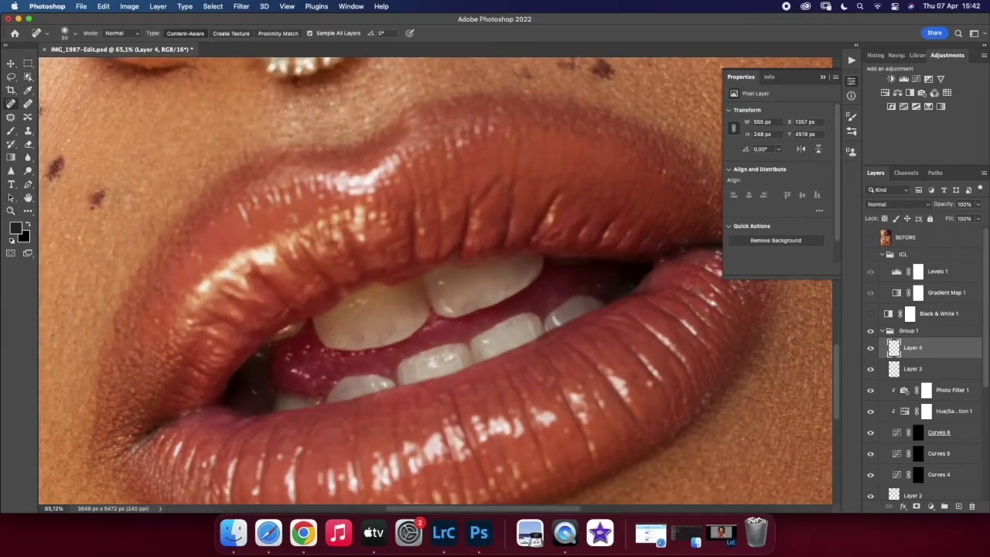
{"action": "left_click", "coordinate": [446, 307]}
{"action": "left_click", "coordinate": [381, 335]}
{"action": "key", "text": "z"}
{"action": "left_click_drag", "start_coordinate": [364, 338], "coordinate": [303, 338]}
{"action": "left_click", "coordinate": [881, 331]}
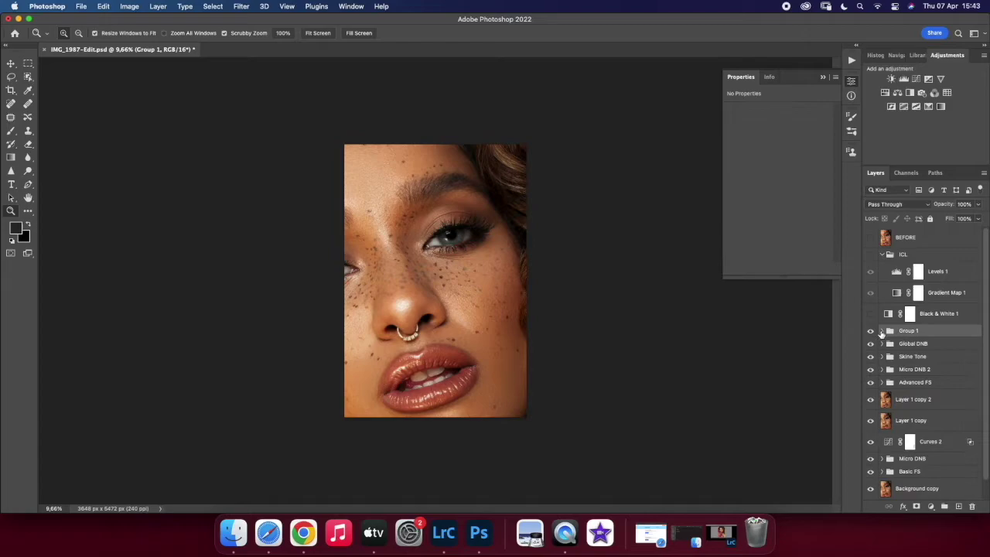
Step: Rename Group 1 to 'Eyes' and select Layer 4 inside it
{"action": "type", "text": "Eyes"}
{"action": "key", "text": "Return"}
{"action": "left_click", "coordinate": [882, 331]}
{"action": "left_click", "coordinate": [912, 347]}
Step: Heal the stray hair strands crossing the forehead near the temple
{"action": "mouse_move", "coordinate": [434, 281]}
{"action": "left_mouse_down"}
{"action": "mouse_move", "coordinate": [511, 165]}
{"action": "mouse_move", "coordinate": [549, 204]}
{"action": "left_mouse_up"}
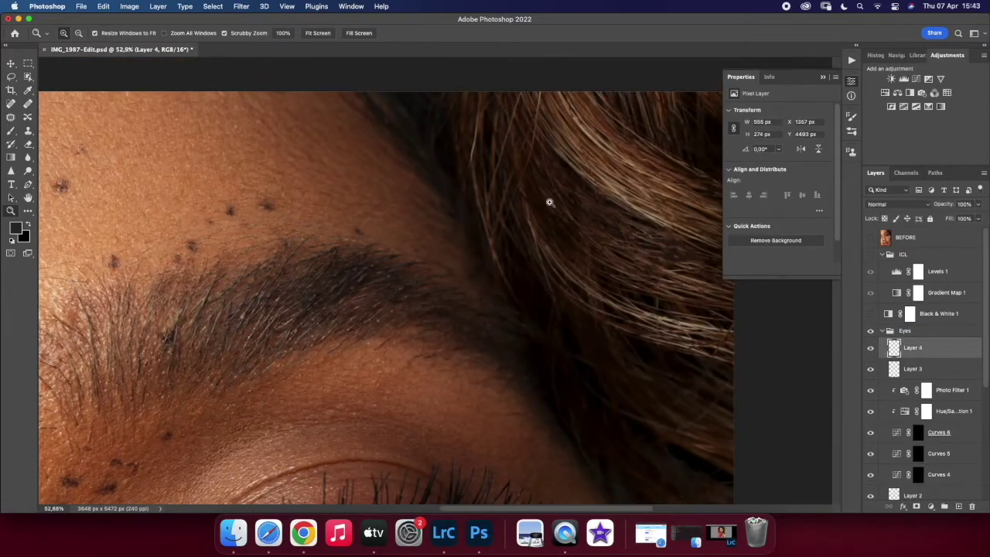
{"action": "key", "text": "j"}
{"action": "left_click_drag", "start_coordinate": [542, 93], "coordinate": [503, 218]}
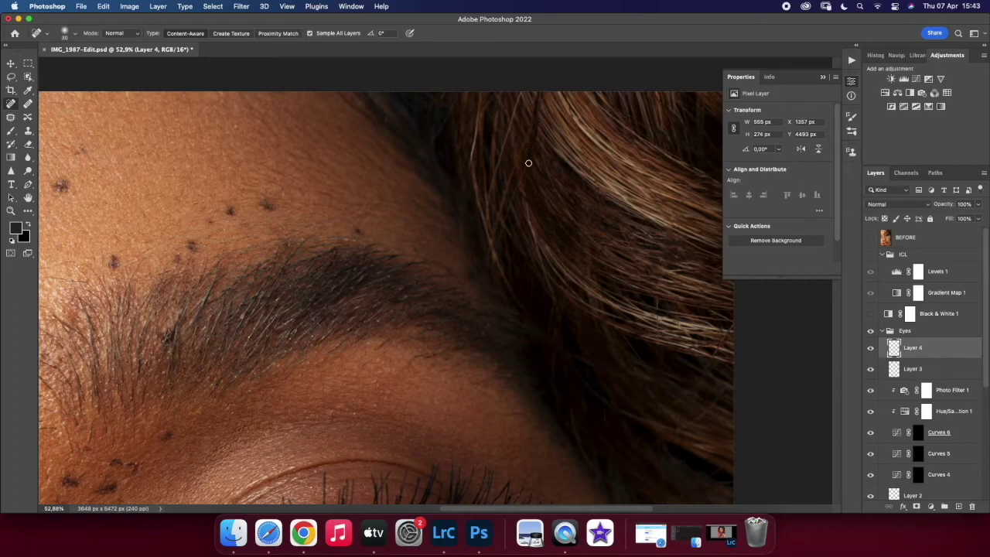
{"action": "left_click_drag", "start_coordinate": [534, 122], "coordinate": [504, 198]}
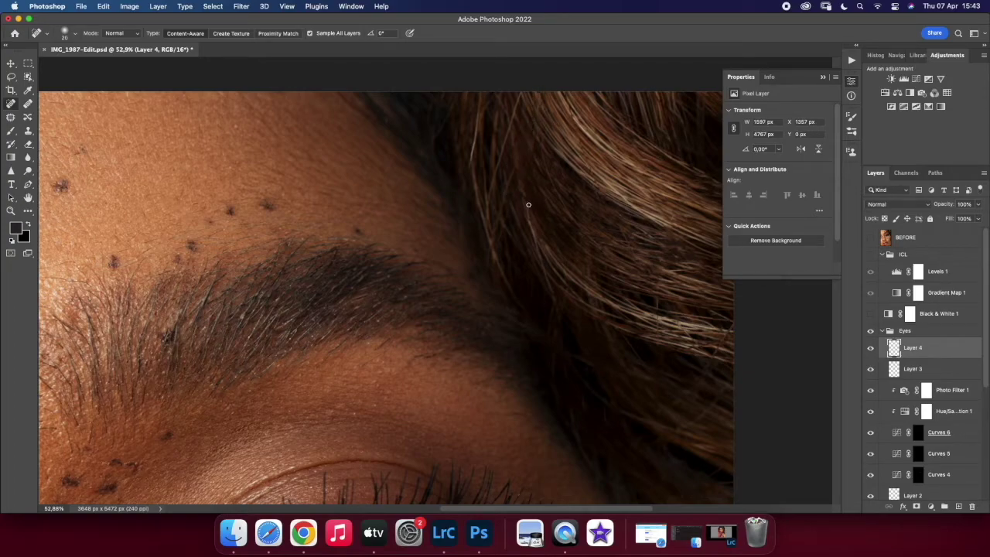
{"action": "left_click_drag", "start_coordinate": [543, 154], "coordinate": [577, 224]}
{"action": "left_click_drag", "start_coordinate": [518, 91], "coordinate": [490, 196]}
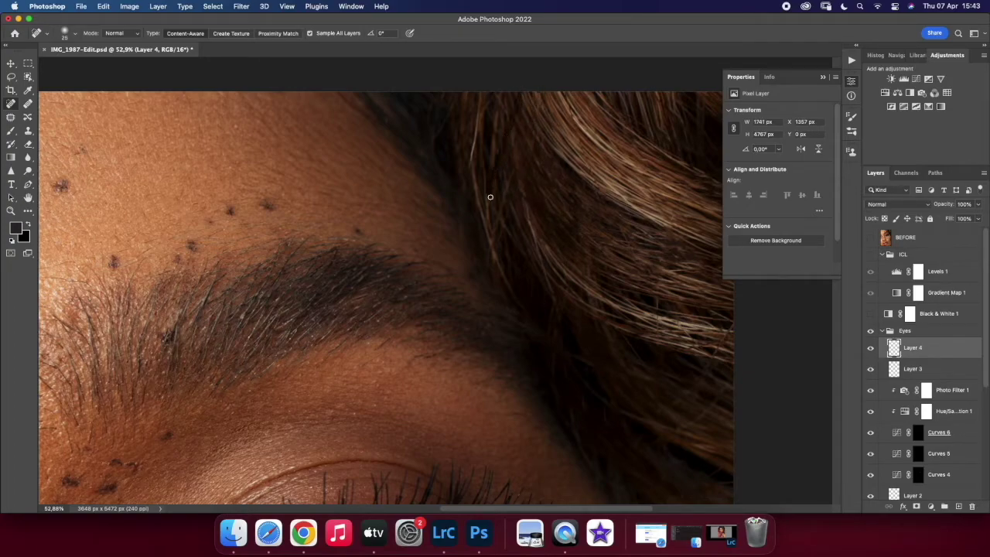
{"action": "left_click_drag", "start_coordinate": [481, 96], "coordinate": [468, 165]}
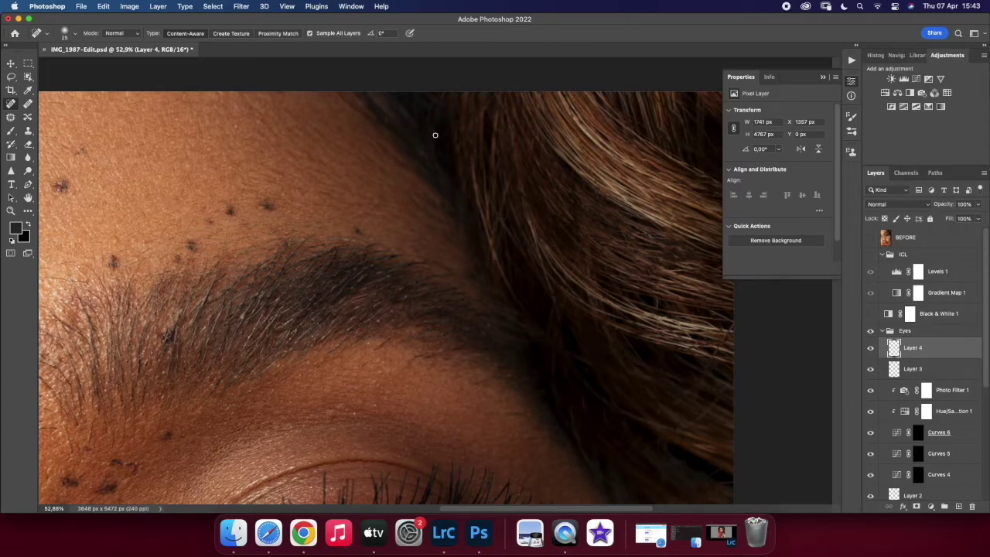
Step: Remove the strands between eyebrow and hairline, plus short strands near the right edge
{"action": "left_click_drag", "start_coordinate": [470, 174], "coordinate": [509, 292]}
{"action": "mouse_move", "coordinate": [486, 193]}
{"action": "left_mouse_down"}
{"action": "mouse_move", "coordinate": [490, 232]}
{"action": "mouse_move", "coordinate": [556, 300]}
{"action": "left_mouse_up"}
{"action": "left_click_drag", "start_coordinate": [537, 238], "coordinate": [546, 282]}
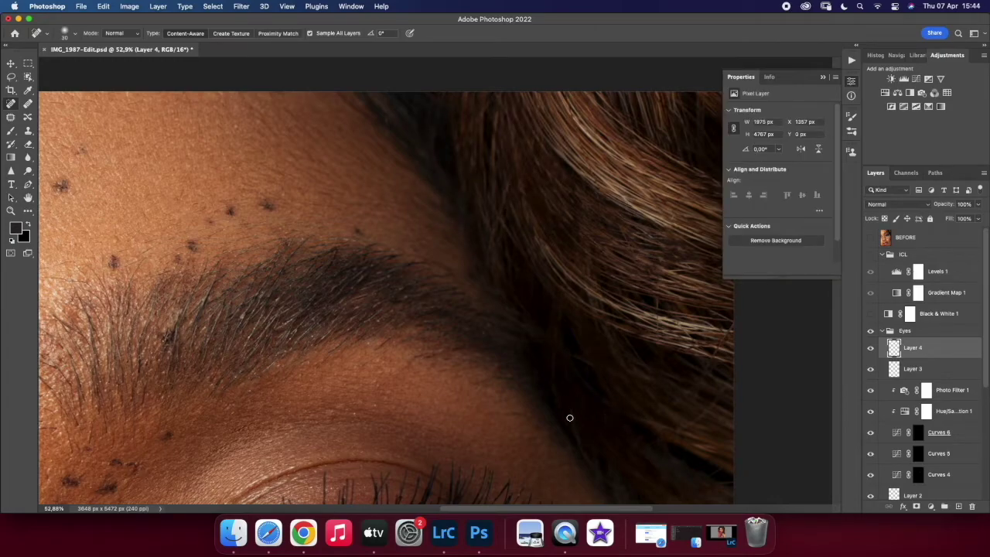
{"action": "mouse_move", "coordinate": [658, 307]}
{"action": "left_mouse_down"}
{"action": "mouse_move", "coordinate": [657, 345]}
{"action": "mouse_move", "coordinate": [695, 342]}
{"action": "left_mouse_up"}
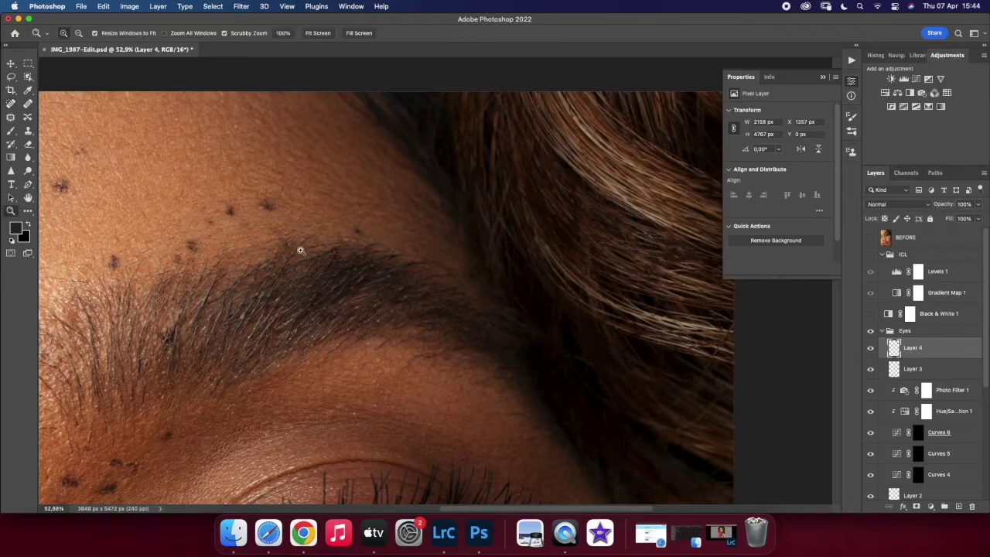
{"action": "left_click_drag", "start_coordinate": [387, 119], "coordinate": [526, 128]}
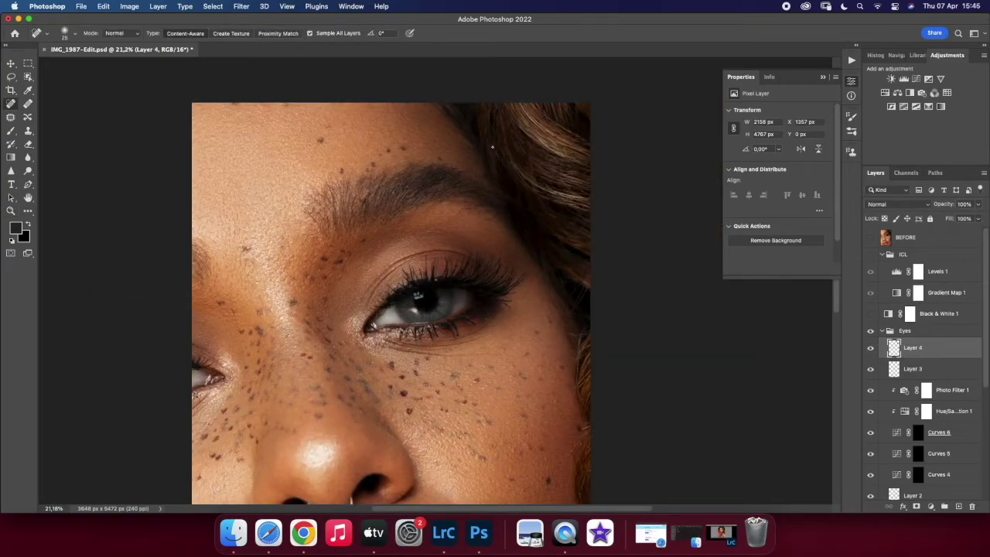
{"action": "left_click_drag", "start_coordinate": [578, 232], "coordinate": [586, 220]}
Step: Heal three light hair strands along the cheek's right edge on Layer 4
{"action": "key", "text": "z"}
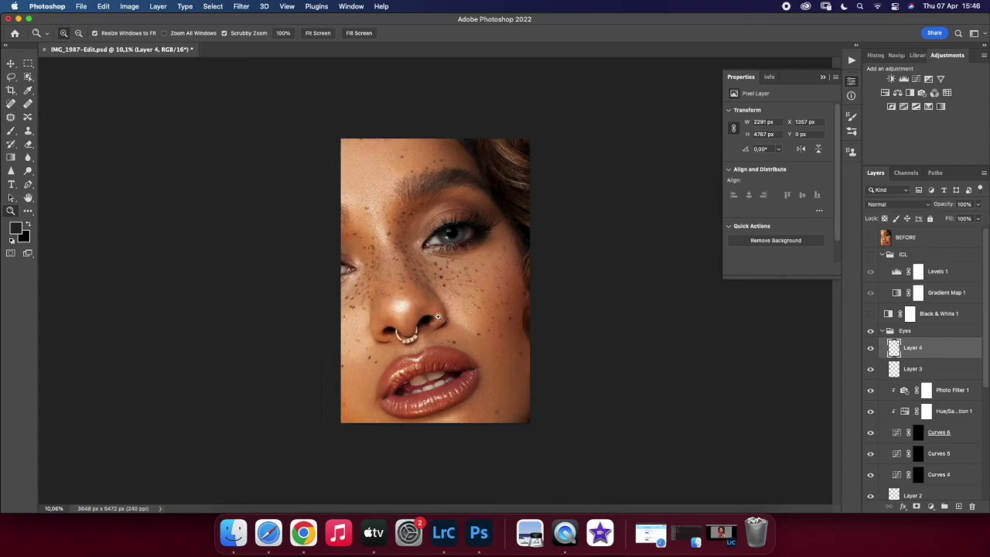
{"action": "left_click_drag", "start_coordinate": [299, 317], "coordinate": [619, 325]}
{"action": "key", "text": "j"}
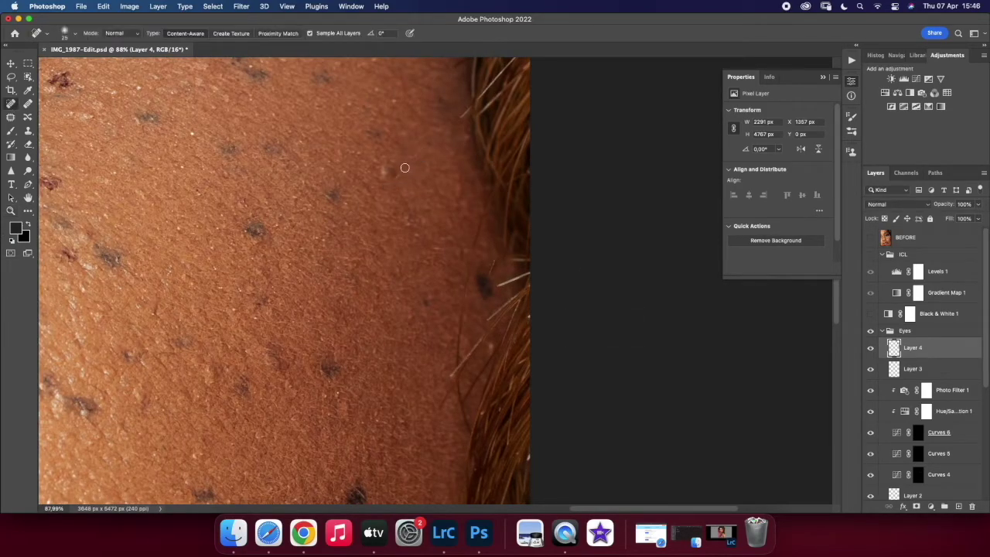
{"action": "left_click", "coordinate": [451, 376]}
{"action": "left_click_drag", "start_coordinate": [495, 290], "coordinate": [528, 269]}
{"action": "left_click", "coordinate": [518, 282]}
{"action": "key", "text": "z"}
{"action": "key", "text": "ctrl+0"}
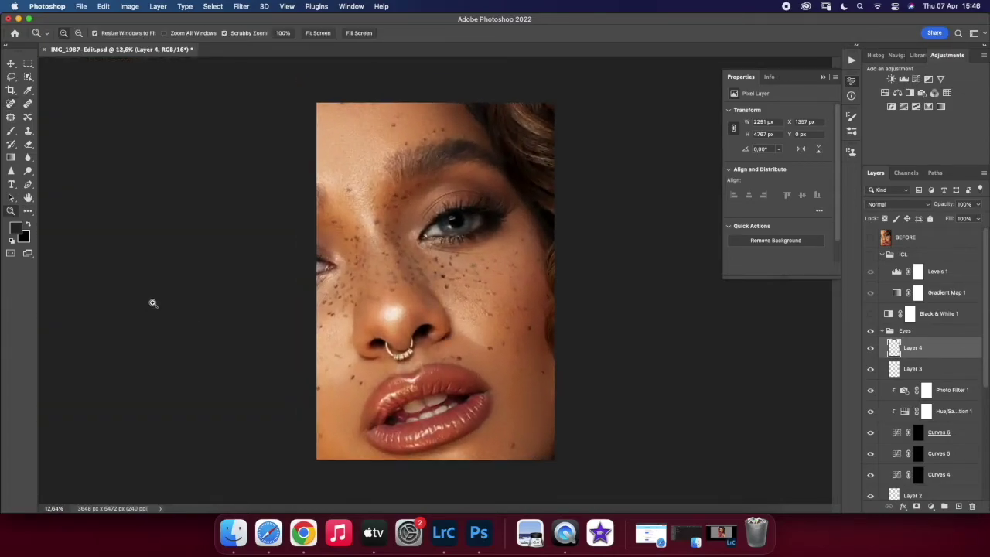
{"action": "left_click", "coordinate": [872, 335]}
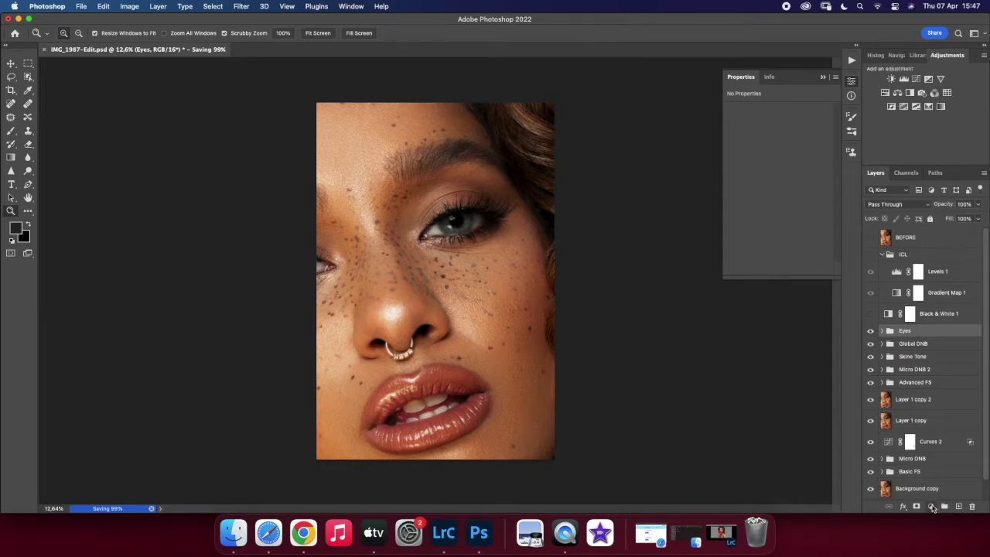
Step: Select the Global DNB through Basic FS retouching layers and group them with Cmd+G
{"action": "left_click", "coordinate": [930, 506]}
{"action": "left_click", "coordinate": [911, 330]}
{"action": "left_click", "coordinate": [914, 382]}
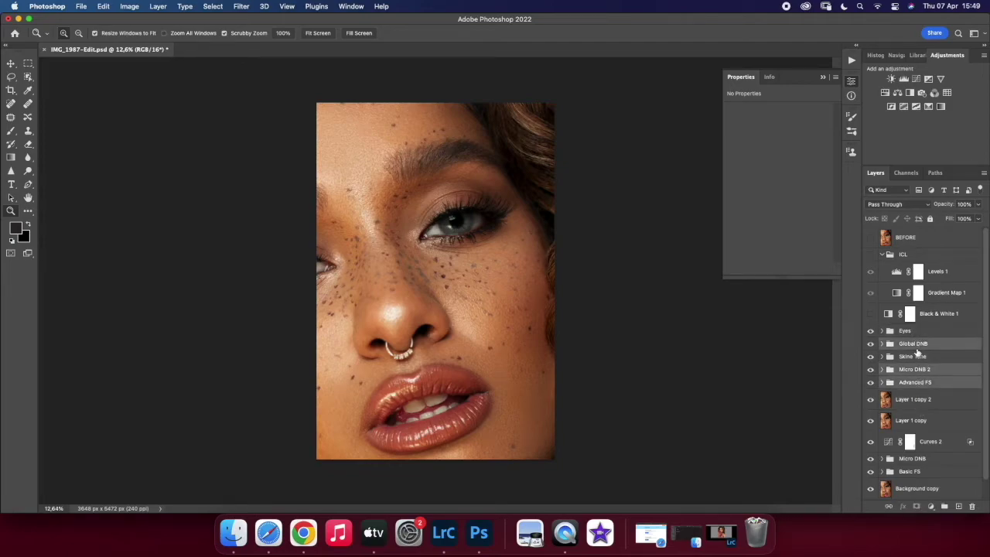
{"action": "left_click", "coordinate": [912, 344], "text": "shift"}
{"action": "scroll", "coordinate": [915, 348], "scroll_direction": "down", "scroll_amount": 1}
{"action": "left_click", "coordinate": [917, 455], "text": "shift"}
{"action": "key", "text": "super+g"}
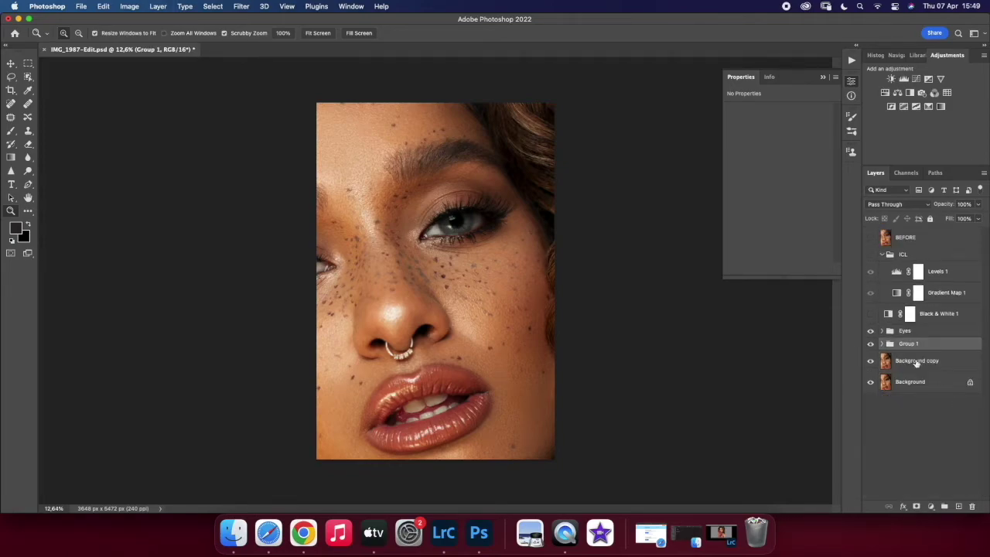
Step: Rename the new group to 'FS & DNB'
{"action": "left_click", "coordinate": [882, 345]}
{"action": "left_click", "coordinate": [883, 344]}
{"action": "double_click", "coordinate": [908, 343]}
{"action": "type", "text": "mICRO dnb"}
{"action": "key", "text": "Return"}
{"action": "double_click", "coordinate": [908, 344]}
{"action": "type", "text": "F"}
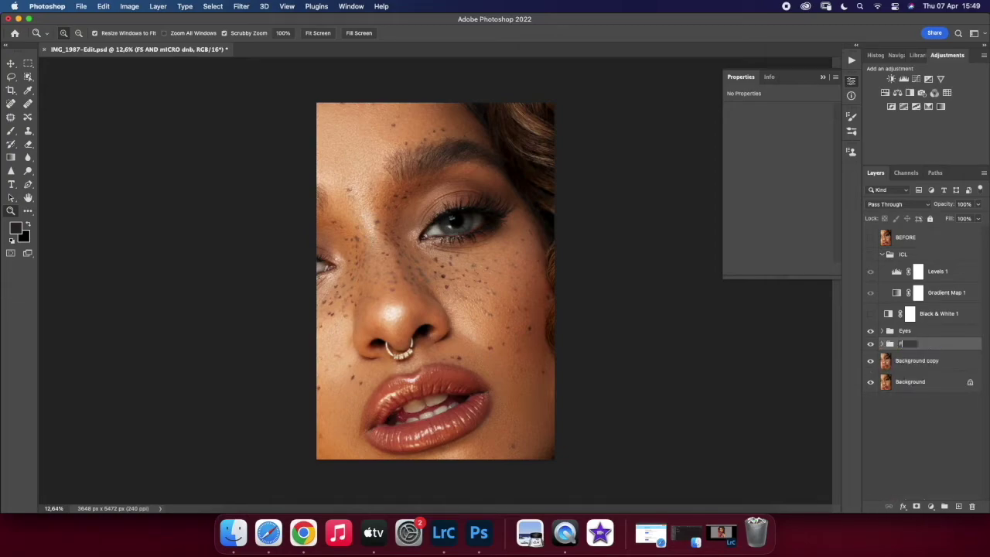
{"action": "key", "text": "BackSpace"}
{"action": "key", "text": "BackSpace"}
{"action": "key", "text": "BackSpace"}
{"action": "type", "text": "NB"}
{"action": "key", "text": "Return"}
Step: Delete the old ICL group and the Black & White 1 layer
{"action": "left_click", "coordinate": [903, 254]}
{"action": "left_click_drag", "start_coordinate": [903, 253], "coordinate": [973, 506]}
{"action": "left_click_drag", "start_coordinate": [938, 258], "coordinate": [975, 506]}
{"action": "left_click", "coordinate": [931, 508]}
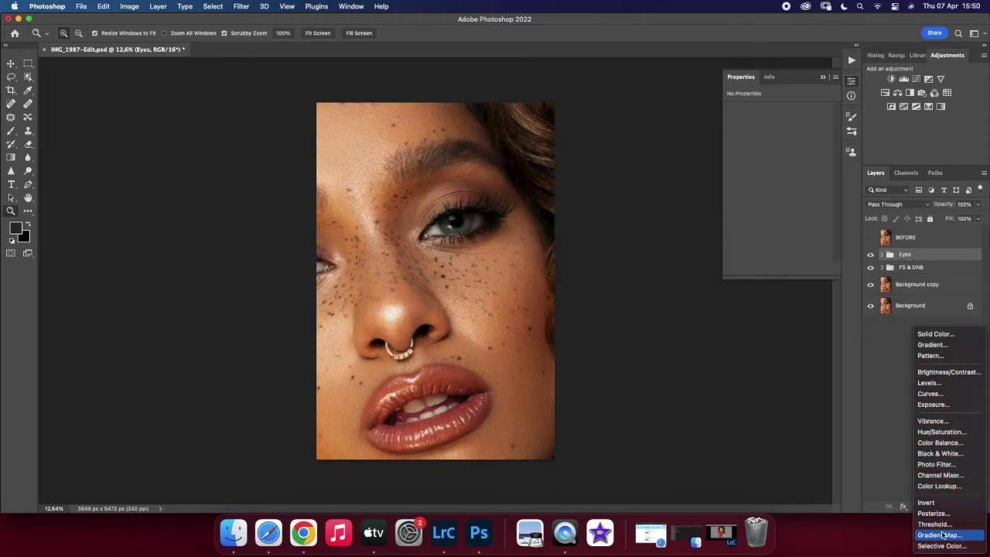
Step: Add a Black & White adjustment in Luminosity blend mode with Yellows raised
{"action": "left_click", "coordinate": [938, 454]}
{"action": "left_click", "coordinate": [898, 204]}
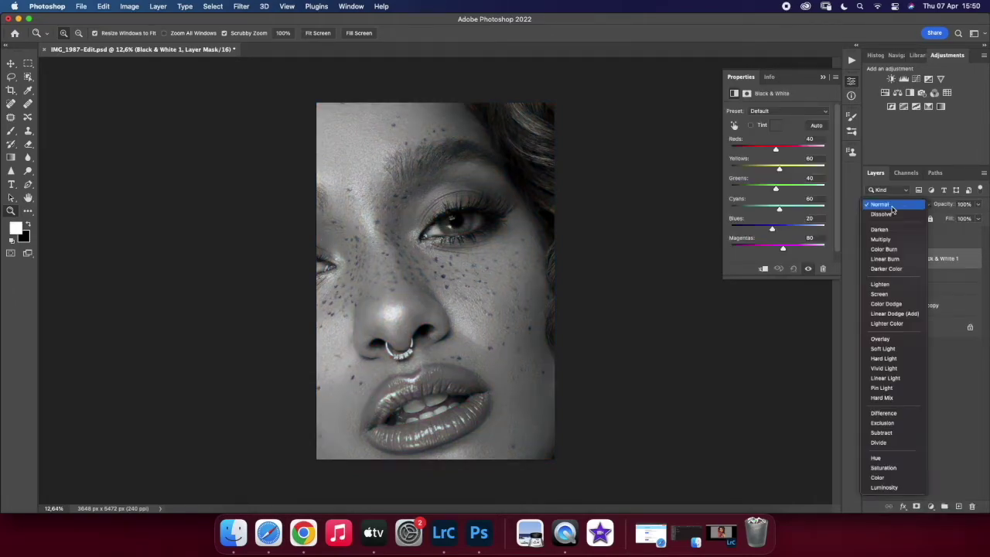
{"action": "left_click", "coordinate": [884, 487]}
{"action": "left_click_drag", "start_coordinate": [779, 168], "coordinate": [781, 168]}
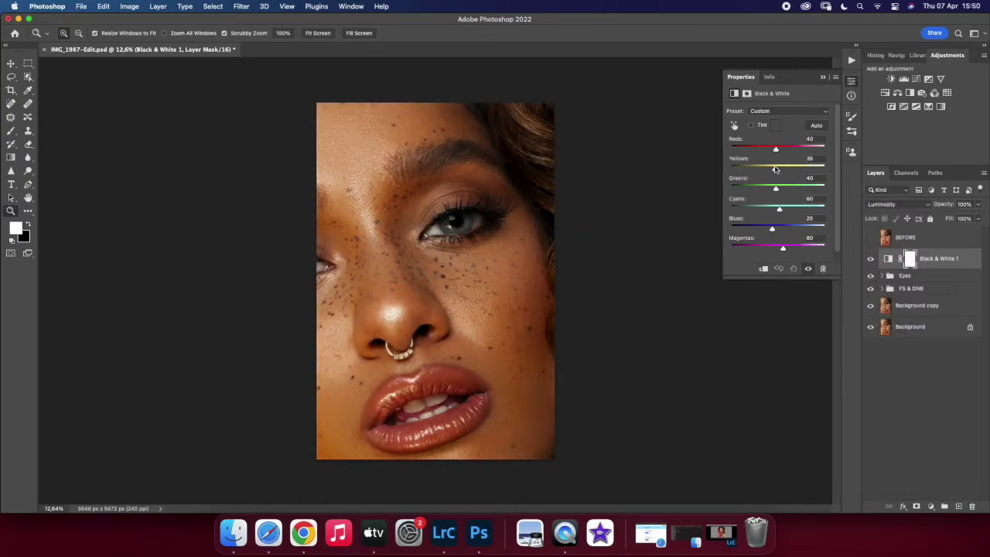
{"action": "left_click", "coordinate": [871, 259]}
{"action": "left_click", "coordinate": [871, 259]}
Step: Lower the Black & White layer to 27% opacity and add a Levels adjustment above it
{"action": "left_click", "coordinate": [900, 205]}
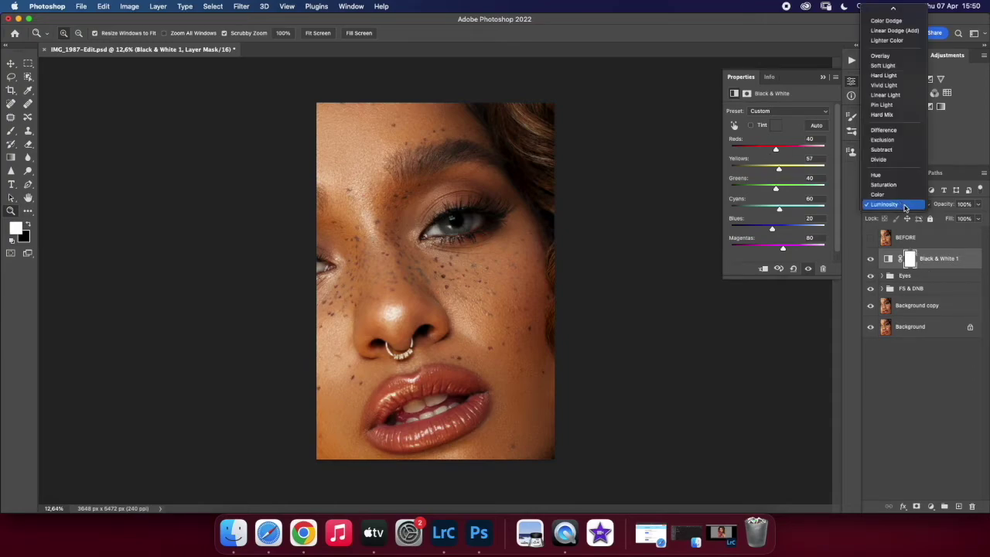
{"action": "left_click", "coordinate": [905, 205]}
{"action": "left_click", "coordinate": [978, 205]}
{"action": "left_click_drag", "start_coordinate": [979, 219], "coordinate": [958, 219]}
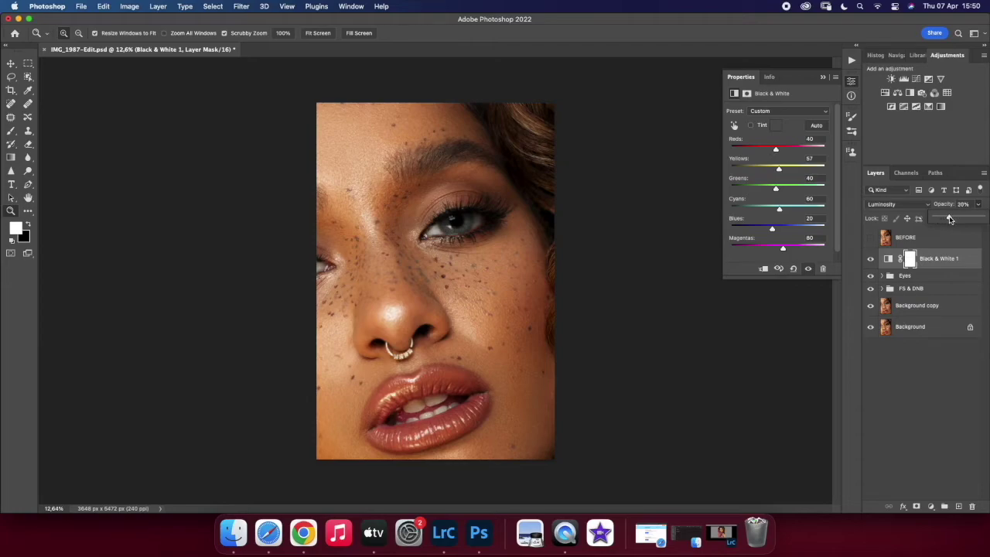
{"action": "left_click", "coordinate": [945, 506]}
{"action": "left_click", "coordinate": [928, 468]}
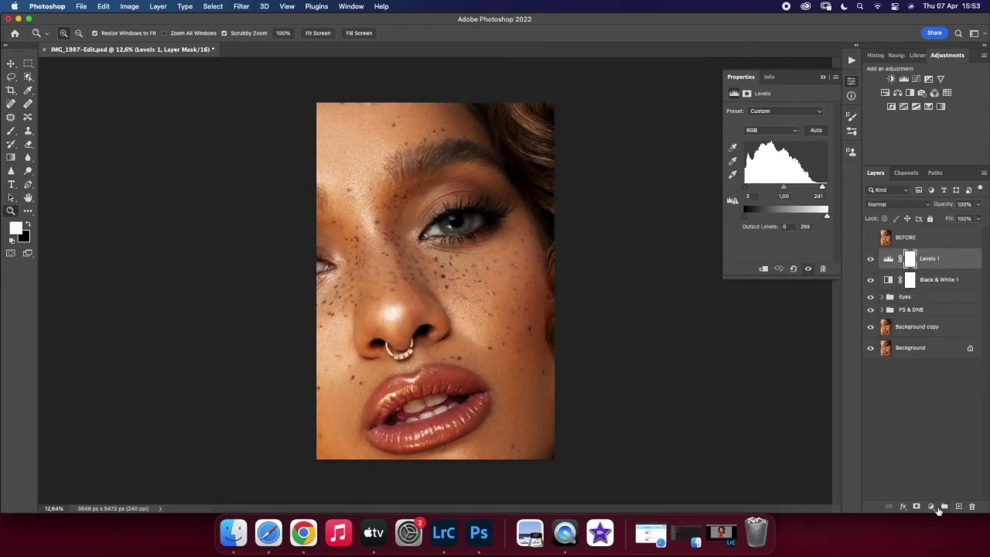
Step: Add a Color Balance layer nudging midtones and highlights slightly toward cyan
{"action": "left_click", "coordinate": [931, 506]}
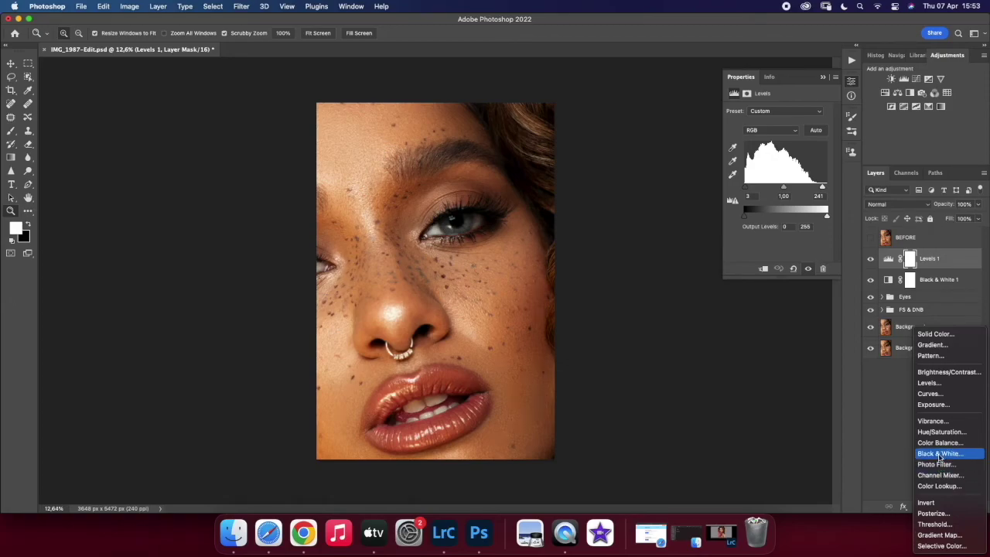
{"action": "left_click", "coordinate": [940, 445]}
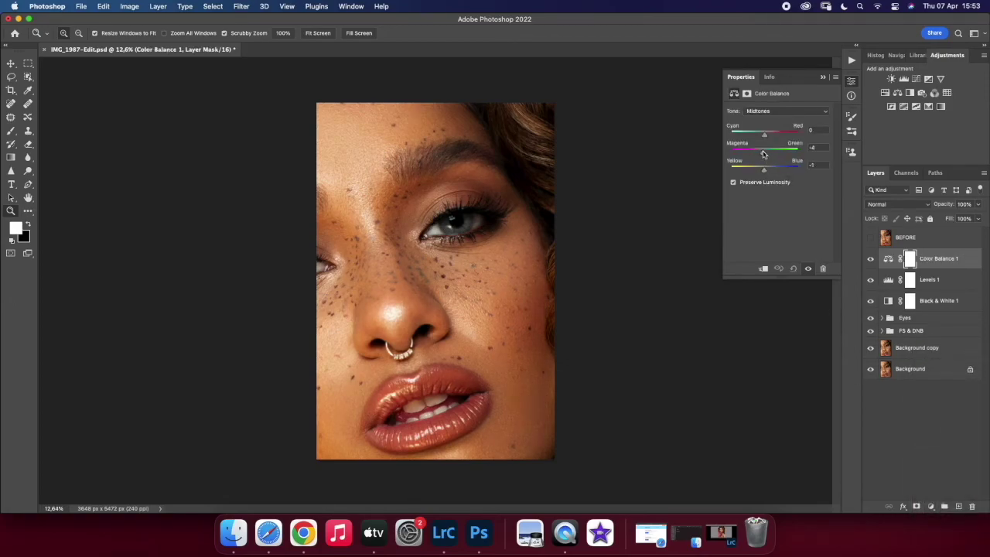
{"action": "left_click_drag", "start_coordinate": [768, 134], "coordinate": [764, 135]}
{"action": "left_click", "coordinate": [786, 111]}
{"action": "left_click", "coordinate": [766, 98]}
{"action": "left_click", "coordinate": [773, 111]}
{"action": "left_click", "coordinate": [773, 128]}
{"action": "left_click_drag", "start_coordinate": [764, 136], "coordinate": [762, 137]}
Step: Toggle the Background copy to compare, then reselect Color Balance 1
{"action": "left_click", "coordinate": [917, 348]}
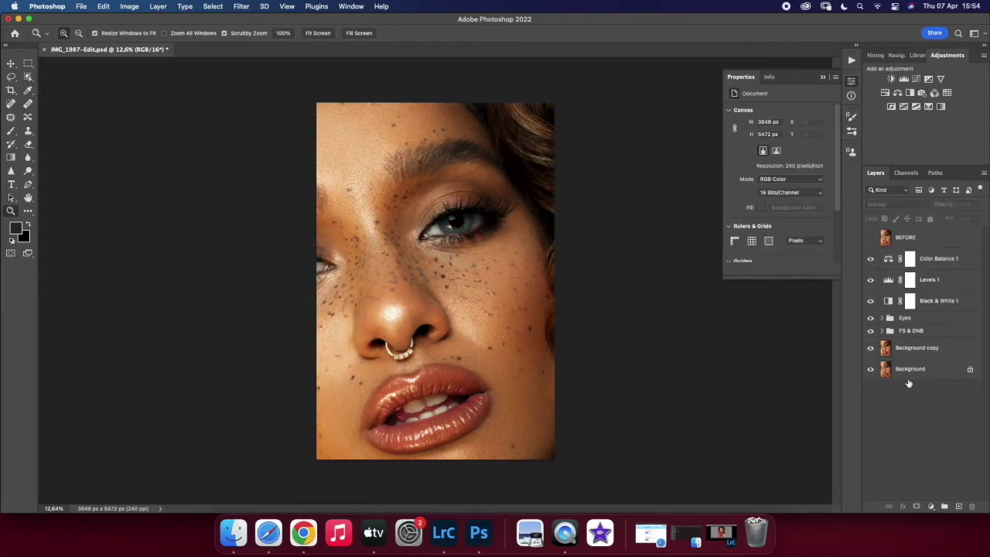
{"action": "left_click", "coordinate": [870, 348]}
{"action": "left_click", "coordinate": [870, 348]}
{"action": "left_click", "coordinate": [870, 348]}
{"action": "left_click", "coordinate": [870, 349]}
{"action": "left_click", "coordinate": [939, 260]}
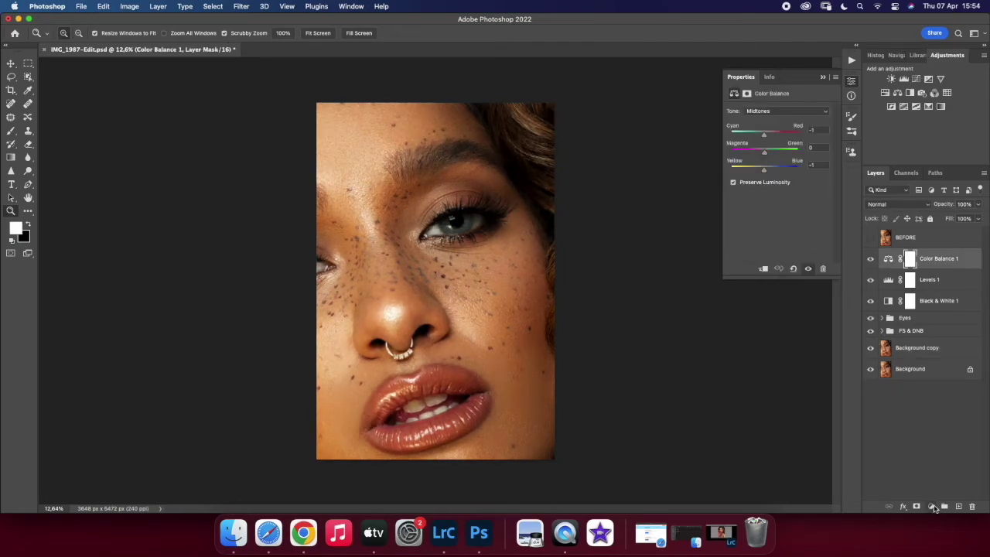
{"action": "left_click", "coordinate": [930, 505]}
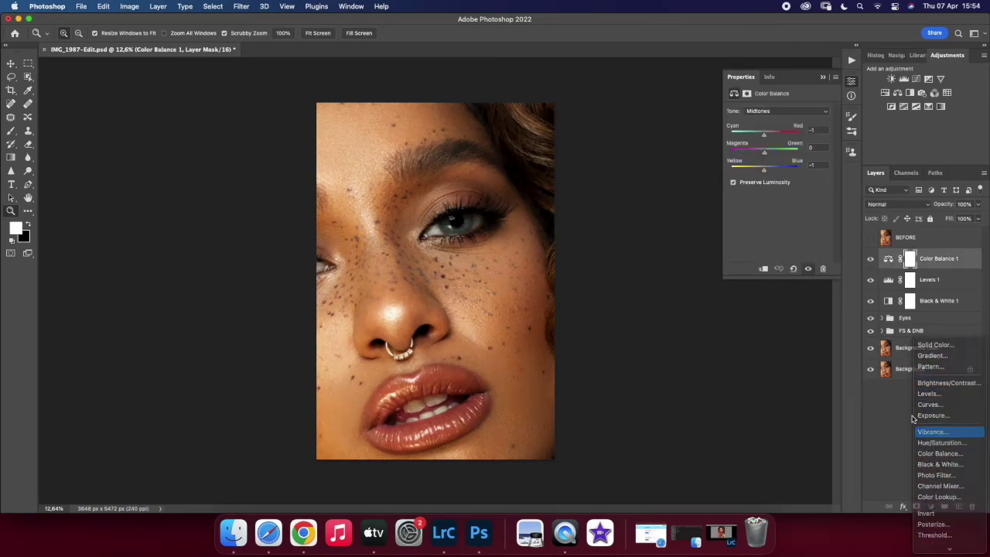
Step: Add a Vibrance +5 adjustment and compare it against the Background copy alone
{"action": "left_click", "coordinate": [935, 434]}
{"action": "scroll", "coordinate": [410, 304], "scroll_direction": "down", "scroll_amount": 5}
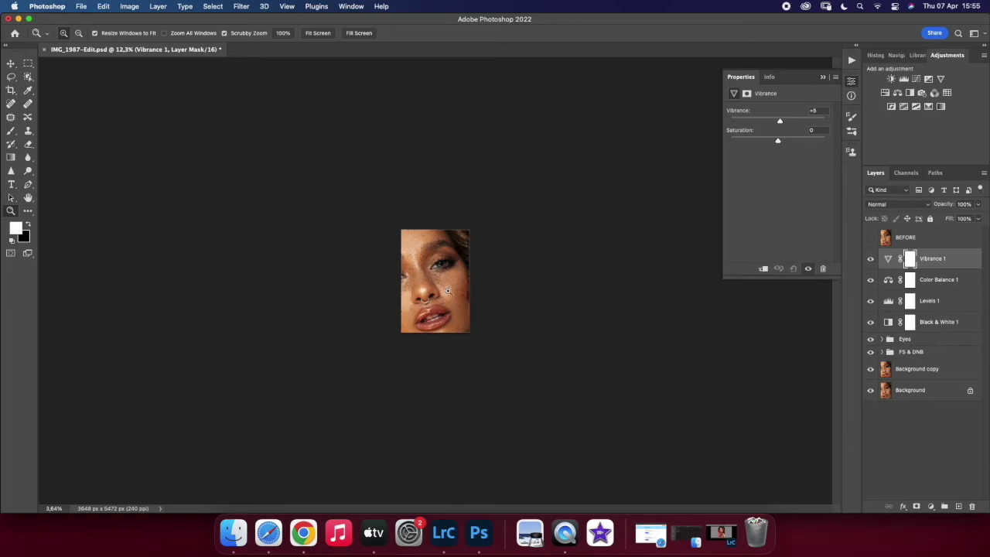
{"action": "scroll", "coordinate": [448, 291], "scroll_direction": "up", "scroll_amount": 5}
{"action": "left_click", "coordinate": [925, 373]}
{"action": "left_click", "coordinate": [871, 369], "text": "alt"}
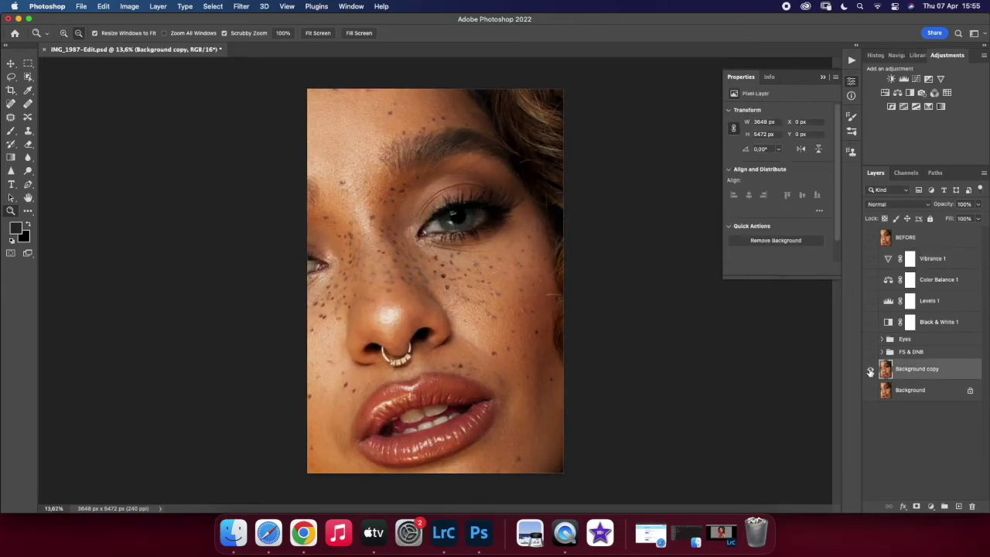
{"action": "left_click", "coordinate": [870, 369], "text": "alt"}
{"action": "left_click", "coordinate": [932, 258]}
Step: Add a second Color Balance layer at 70% opacity and compare with the BEFORE layer
{"action": "left_click", "coordinate": [931, 506]}
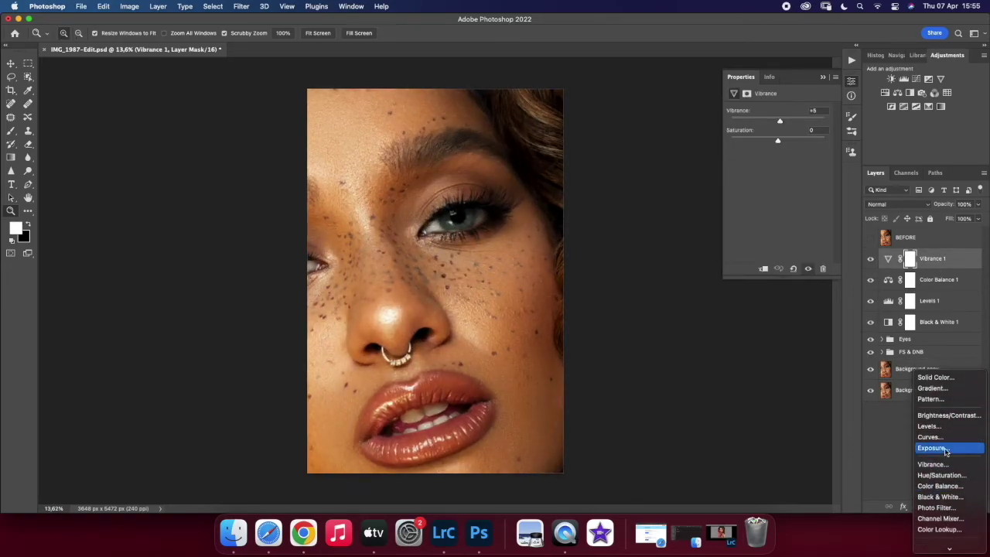
{"action": "left_click", "coordinate": [940, 486]}
{"action": "left_click_drag", "start_coordinate": [977, 204], "coordinate": [968, 219]}
{"action": "key", "text": "super+minus"}
{"action": "key", "text": "super+minus"}
{"action": "key", "text": "super+minus"}
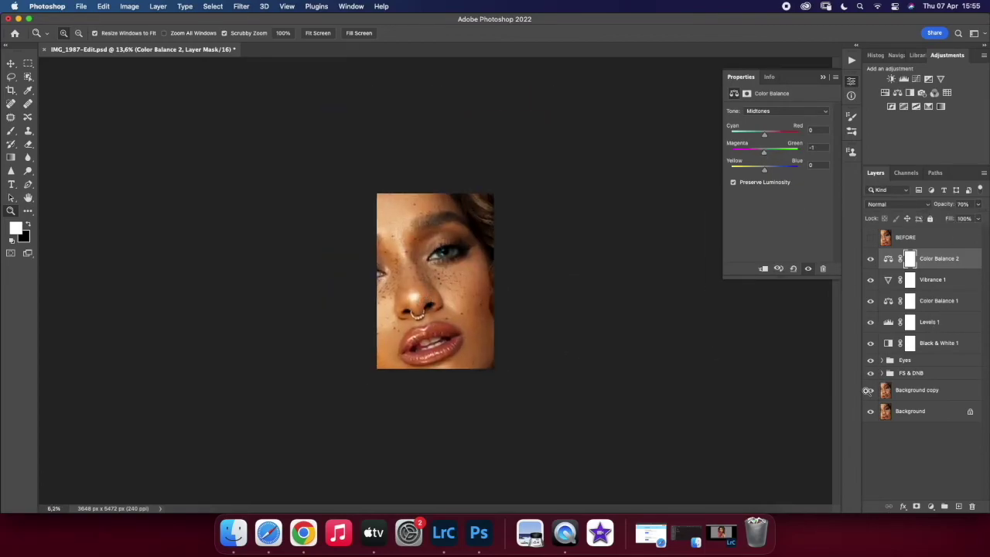
{"action": "left_click", "coordinate": [928, 360]}
{"action": "left_click", "coordinate": [872, 237]}
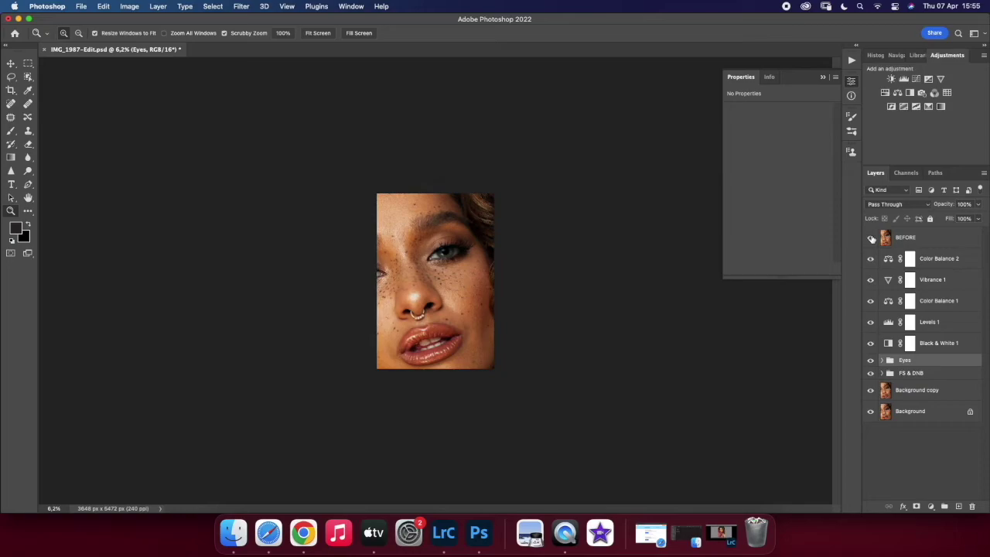
Step: Group Color Balance 2 through Black & White 1 into Group 1
{"action": "left_click", "coordinate": [939, 258]}
{"action": "left_click", "coordinate": [942, 343], "text": "shift"}
{"action": "key", "text": "super+g"}
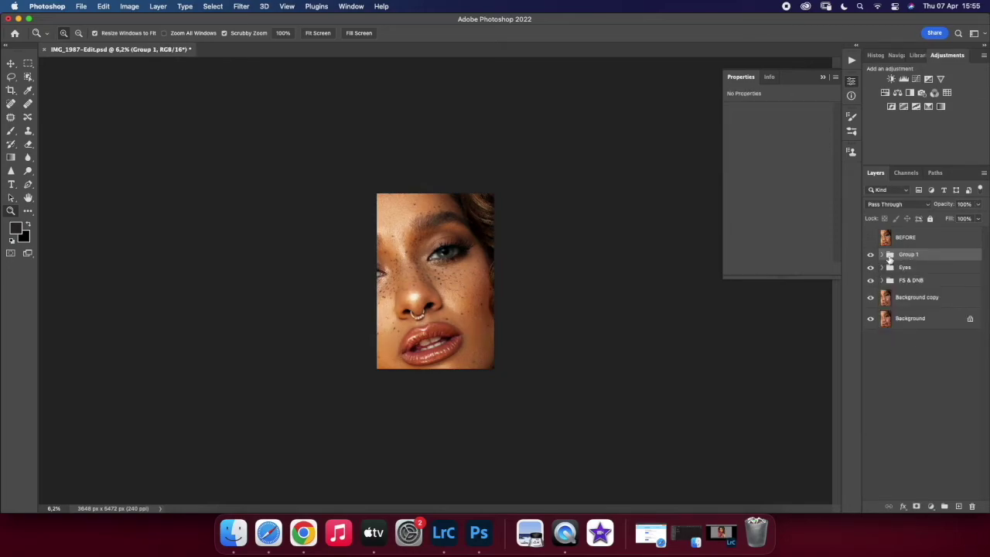
Step: Rename Group 1 to 'Grade/Contrast'
{"action": "left_click", "coordinate": [881, 254]}
{"action": "double_click", "coordinate": [908, 255]}
{"action": "type", "text": "gRAD"}
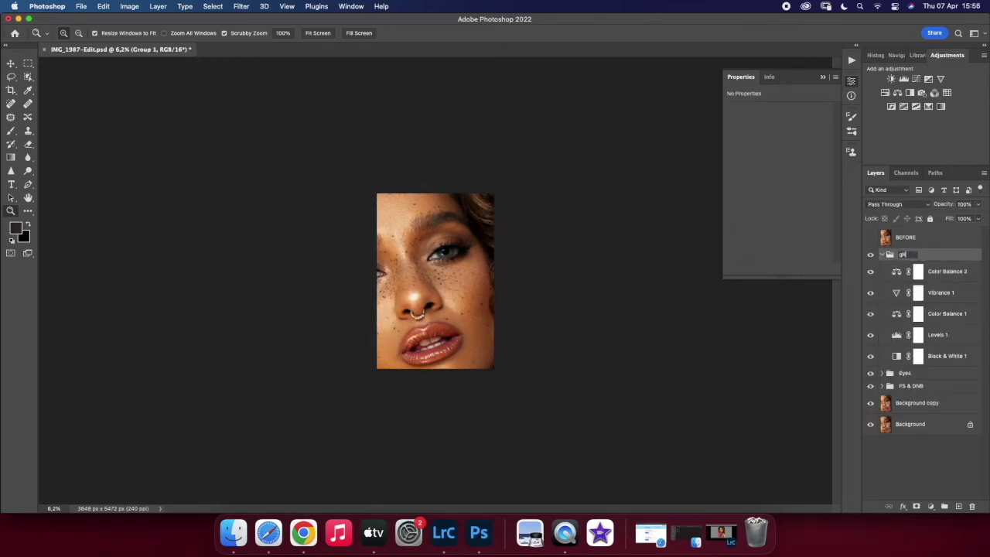
{"action": "key", "text": "Return"}
{"action": "left_click", "coordinate": [882, 254]}
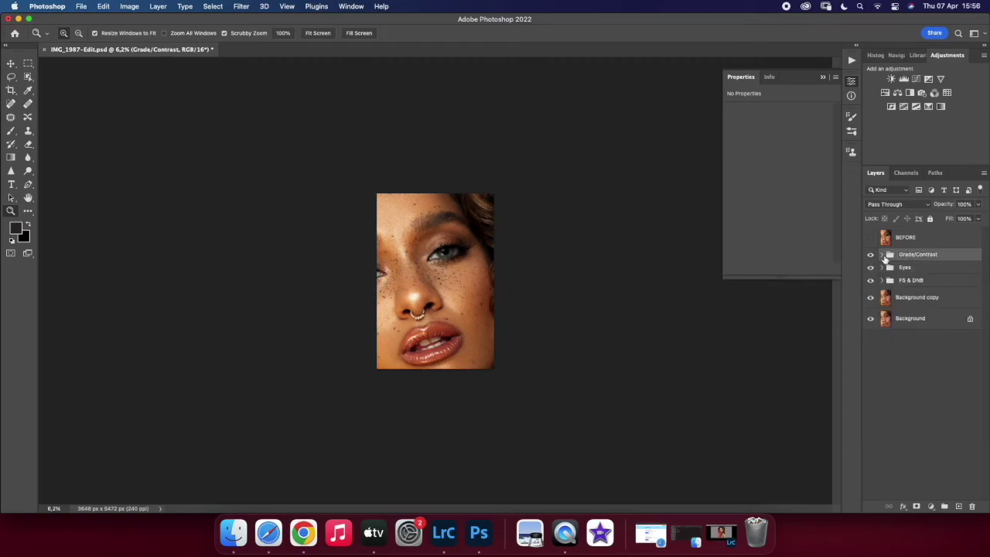
Step: Toggle the before version to compare, then select the Grade/Contrast group
{"action": "left_click", "coordinate": [871, 237]}
{"action": "left_click", "coordinate": [871, 238]}
{"action": "left_click", "coordinate": [871, 238]}
{"action": "left_click", "coordinate": [871, 237]}
{"action": "left_click", "coordinate": [909, 306]}
{"action": "left_click", "coordinate": [871, 237]}
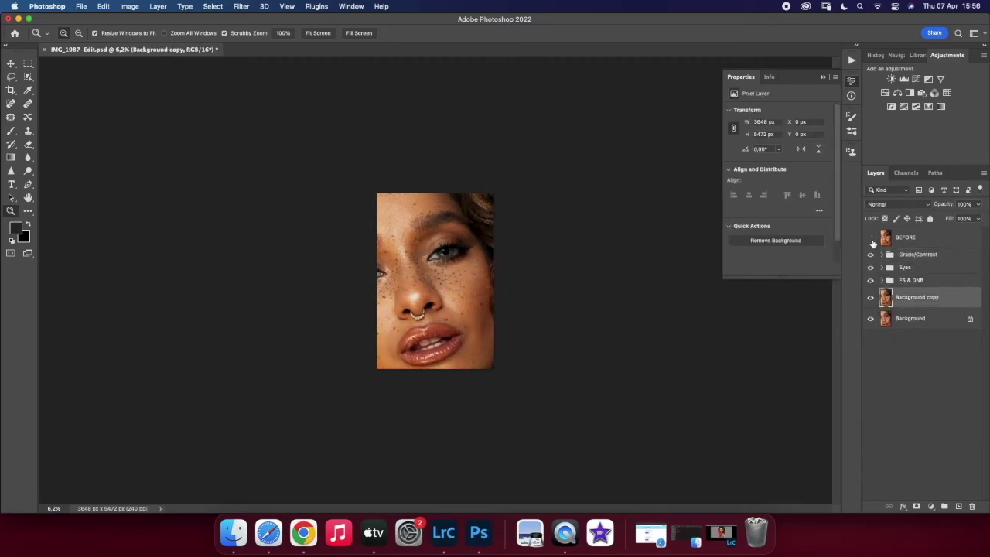
{"action": "left_click", "coordinate": [871, 238]}
{"action": "left_click", "coordinate": [871, 237]}
{"action": "left_click", "coordinate": [871, 237]}
{"action": "left_click", "coordinate": [891, 255]}
{"action": "left_click", "coordinate": [882, 254]}
{"action": "left_click", "coordinate": [882, 254]}
Step: Add Black & White 2 in Soft Light at about 22% opacity inside Grade/Contrast
{"action": "left_click", "coordinate": [932, 506]}
{"action": "left_click", "coordinate": [932, 451]}
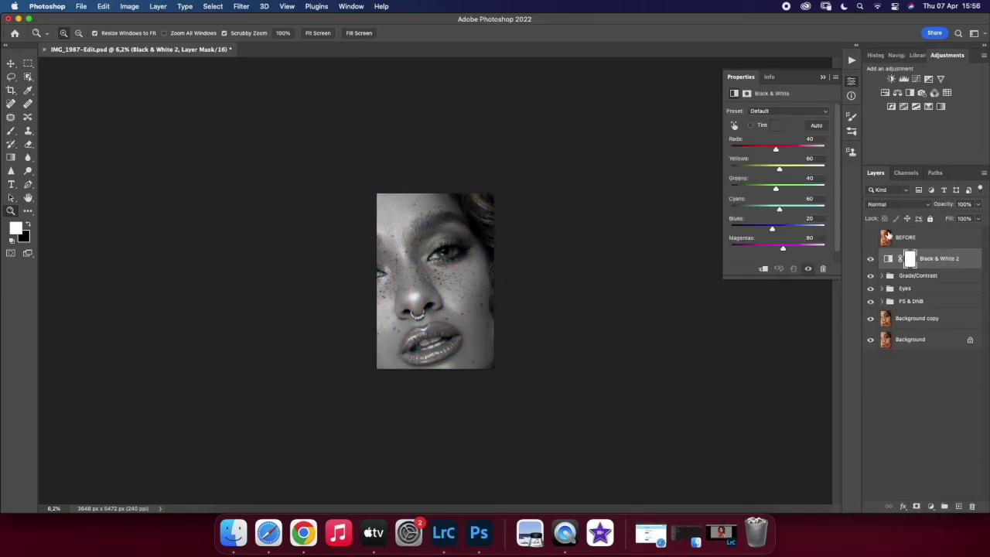
{"action": "left_click", "coordinate": [893, 204]}
{"action": "left_click", "coordinate": [915, 353]}
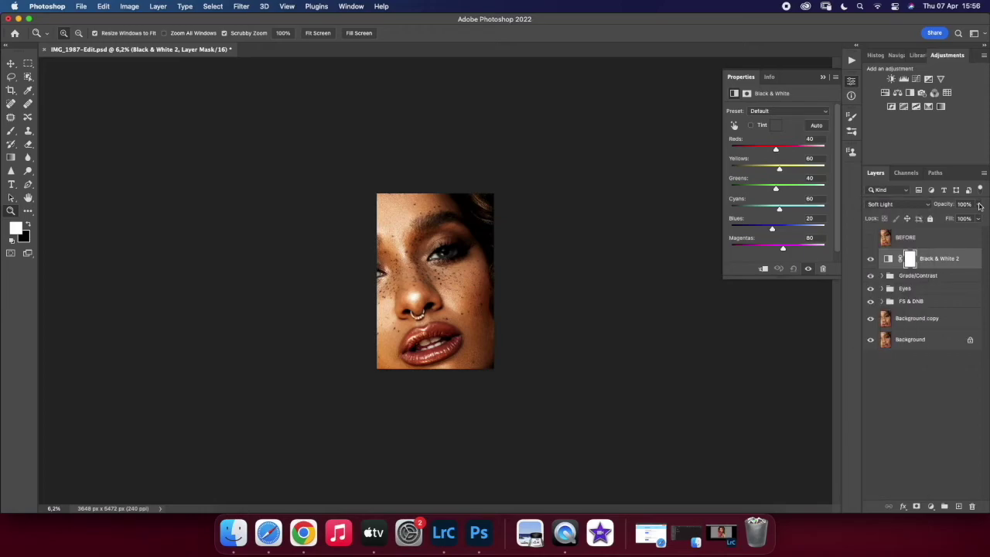
{"action": "left_click_drag", "start_coordinate": [978, 205], "coordinate": [943, 220]}
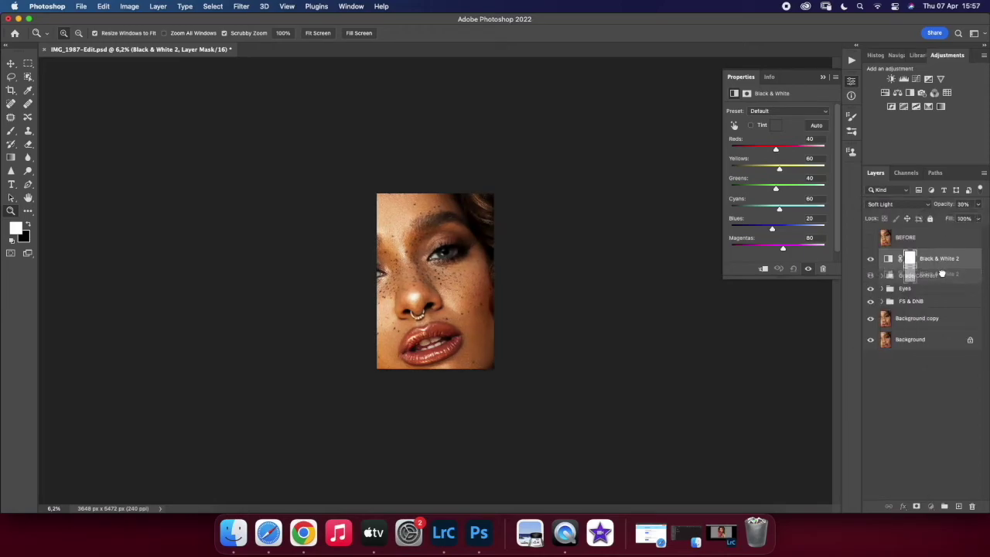
{"action": "key", "text": "ctrl+bracketleft"}
{"action": "left_click_drag", "start_coordinate": [977, 204], "coordinate": [945, 220]}
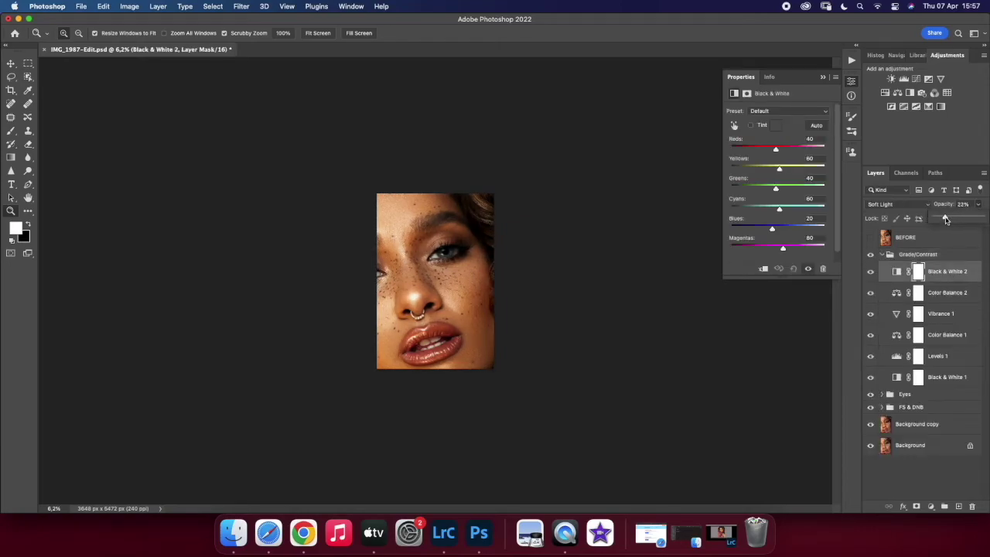
Step: Try a brightening Curves adjustment, then discard the Curves 7 layer
{"action": "left_click", "coordinate": [931, 506]}
{"action": "left_click", "coordinate": [942, 475]}
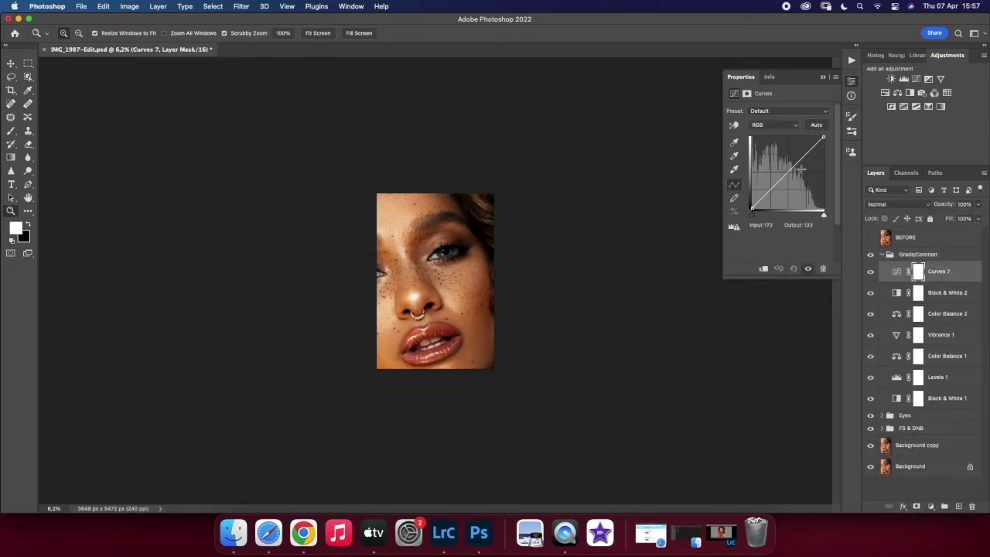
{"action": "left_click_drag", "start_coordinate": [794, 163], "coordinate": [801, 154]}
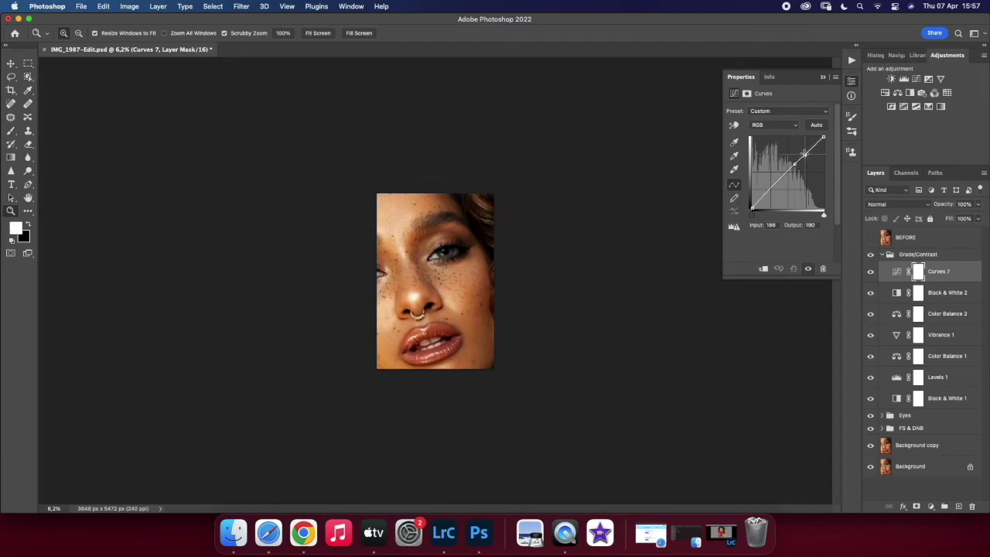
{"action": "left_click_drag", "start_coordinate": [939, 271], "coordinate": [972, 506]}
Step: Stamp all visible layers into Layer 5 and duplicate it
{"action": "left_click", "coordinate": [905, 255]}
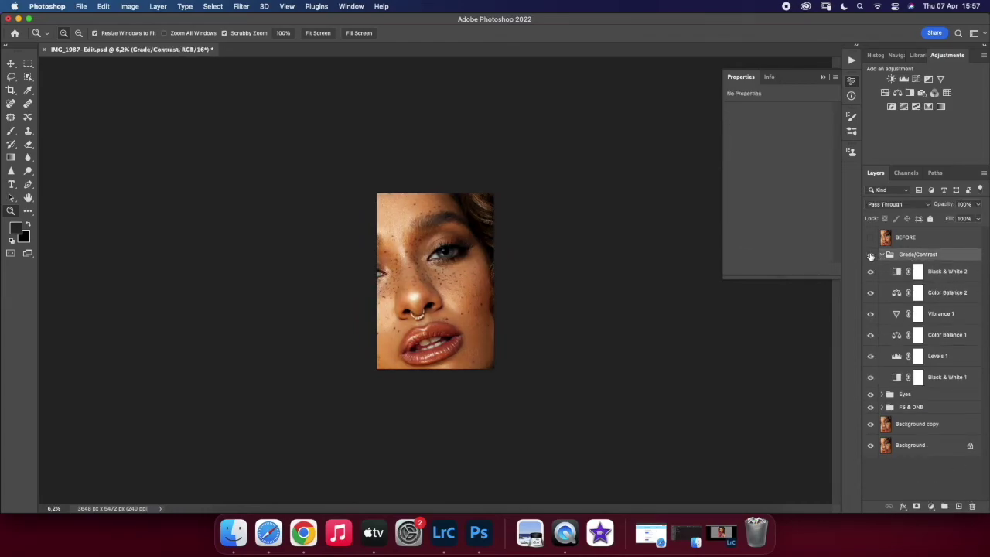
{"action": "left_click", "coordinate": [882, 255]}
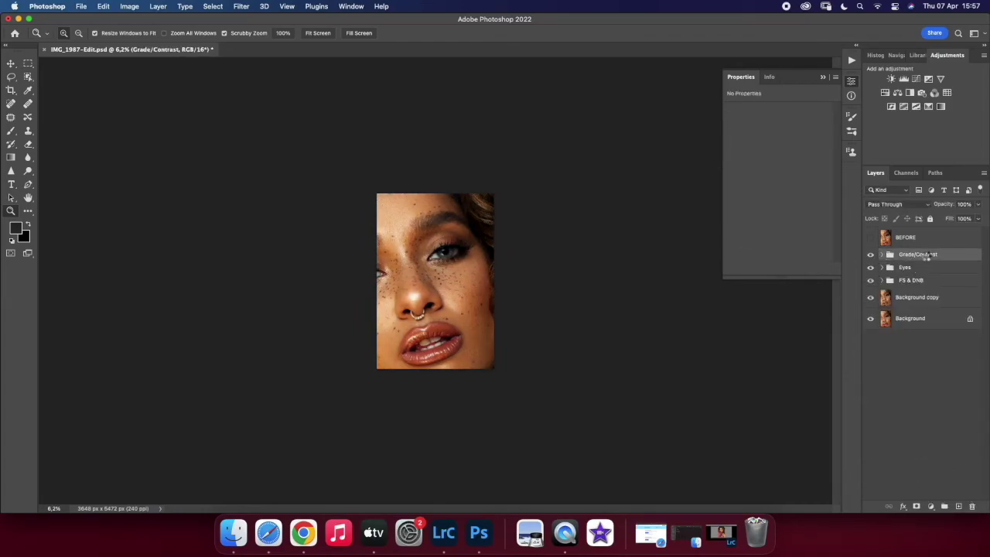
{"action": "key", "text": "super+alt+shift+e"}
{"action": "key", "text": "super+j"}
Step: In Camera Raw on Layer 5 copy, set Shadows +10, Highlights -6, Blacks -2, Exposure 0
{"action": "right_click", "coordinate": [924, 259]}
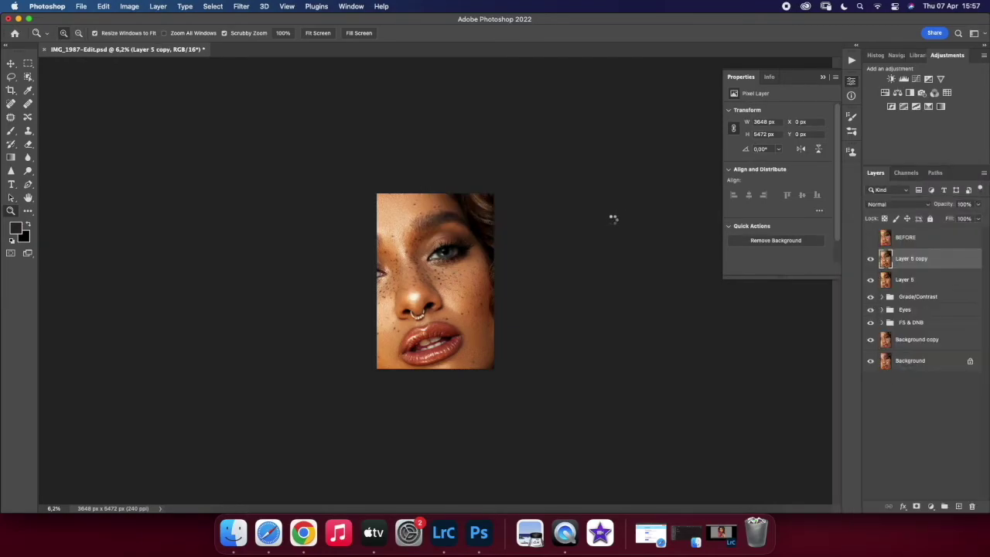
{"action": "left_click", "coordinate": [242, 6]}
{"action": "left_click", "coordinate": [270, 83]}
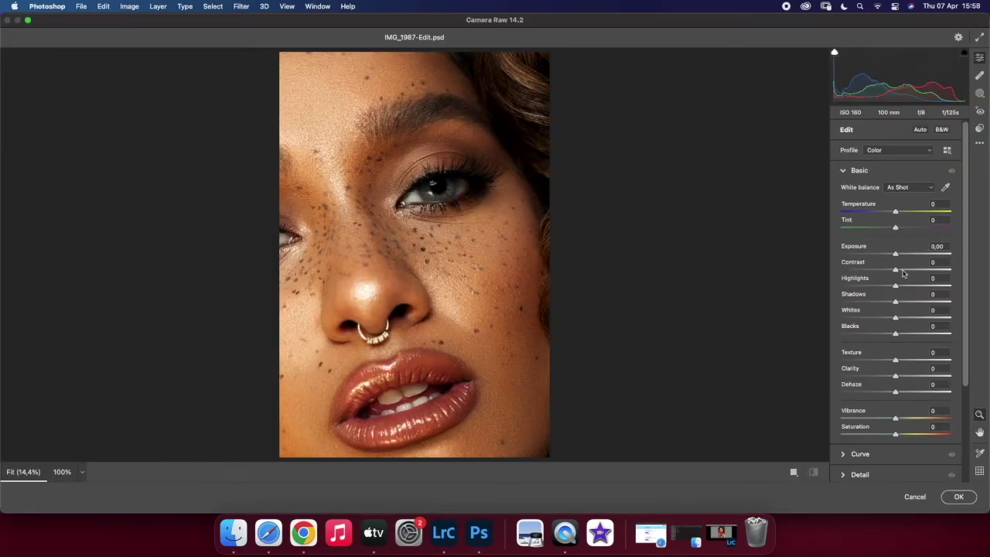
{"action": "left_click_drag", "start_coordinate": [895, 301], "coordinate": [891, 321]}
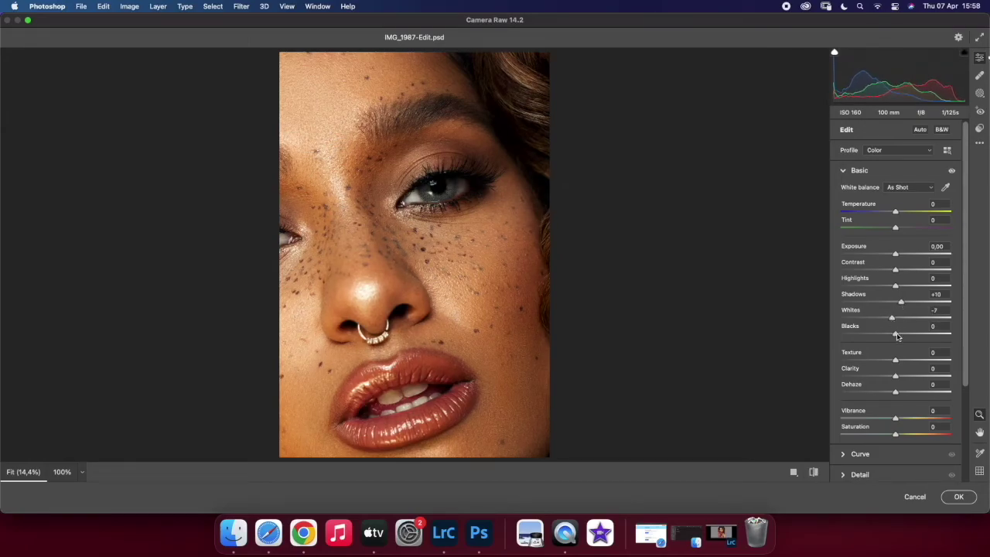
{"action": "left_click_drag", "start_coordinate": [896, 286], "coordinate": [893, 290]}
{"action": "left_click_drag", "start_coordinate": [895, 334], "coordinate": [894, 338]}
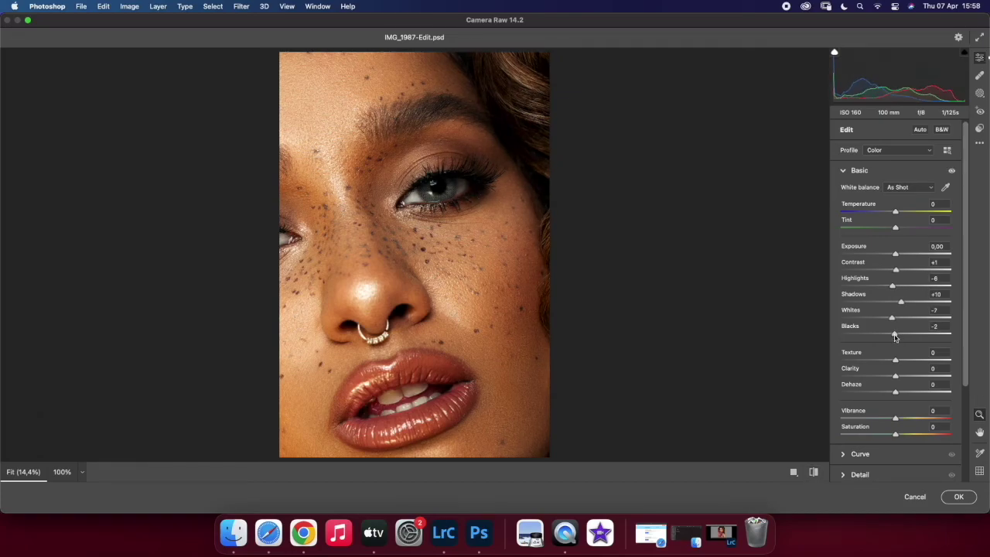
{"action": "double_click", "coordinate": [897, 256]}
Step: Raise one colour's luminance in Color Mixer and increase Vibrance slightly
{"action": "scroll", "coordinate": [882, 396], "scroll_direction": "down", "scroll_amount": 1}
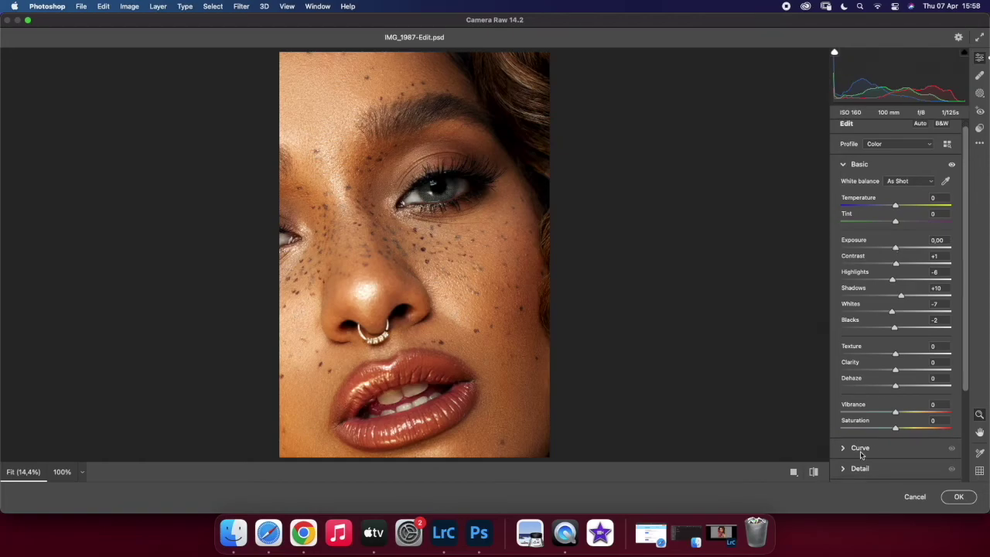
{"action": "left_click", "coordinate": [859, 165]}
{"action": "left_click", "coordinate": [868, 229]}
{"action": "left_click_drag", "start_coordinate": [895, 321], "coordinate": [898, 321]}
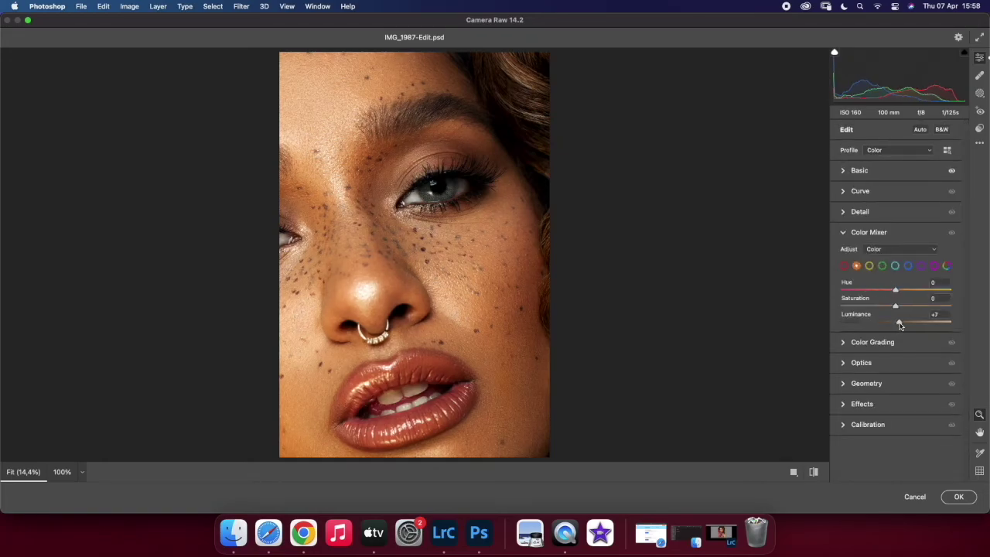
{"action": "left_click", "coordinate": [844, 232]}
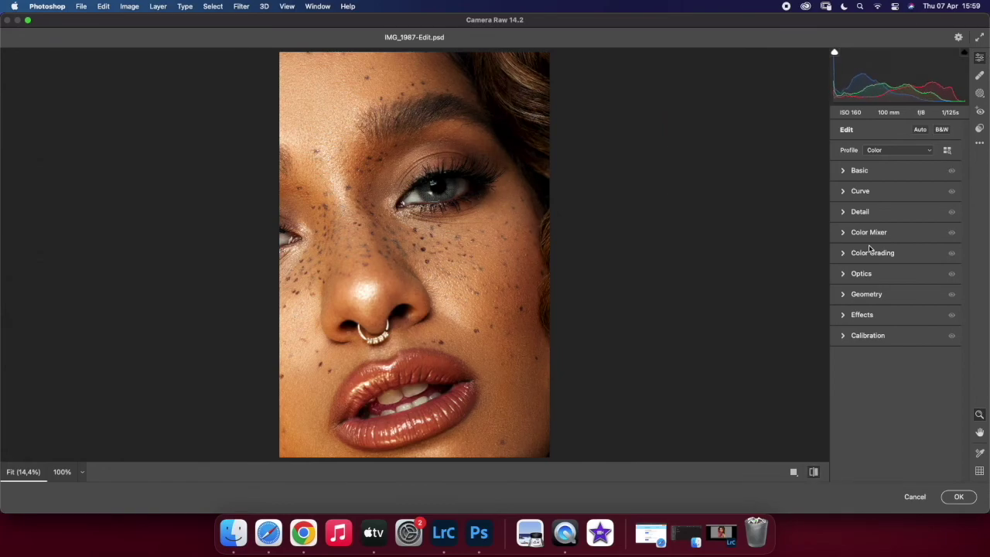
{"action": "left_click", "coordinate": [851, 170]}
{"action": "left_click_drag", "start_coordinate": [898, 419], "coordinate": [901, 422]}
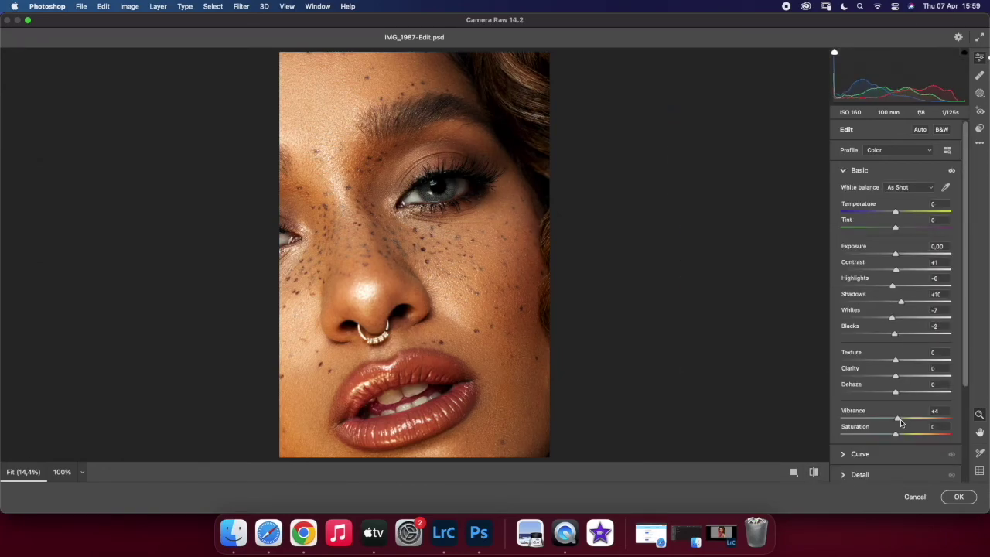
{"action": "left_click", "coordinate": [859, 170]}
Step: Reduce one colour's saturation in Color Mixer and apply the Camera Raw filter
{"action": "left_click", "coordinate": [951, 172]}
{"action": "left_click", "coordinate": [853, 232]}
{"action": "left_click_drag", "start_coordinate": [895, 306], "coordinate": [888, 307]}
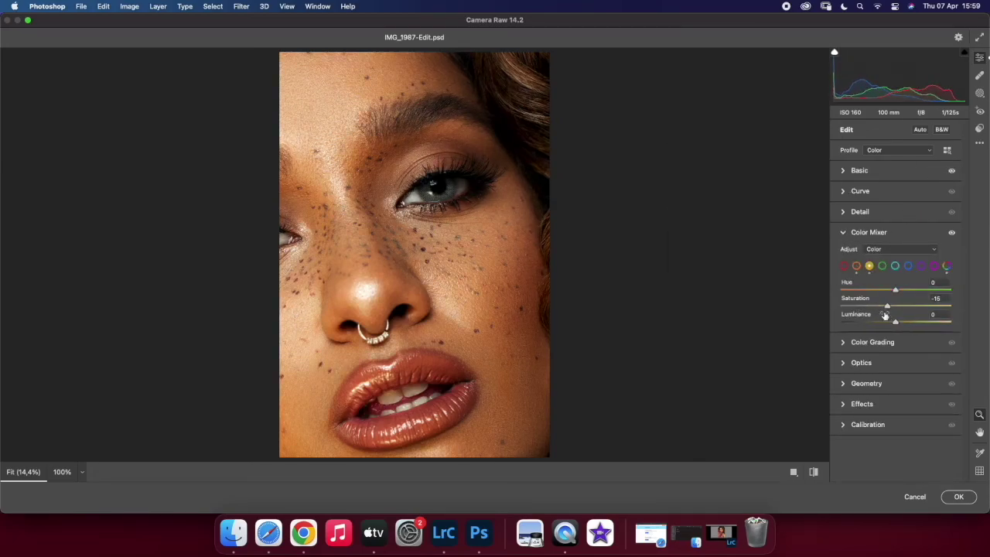
{"action": "left_click", "coordinate": [842, 233]}
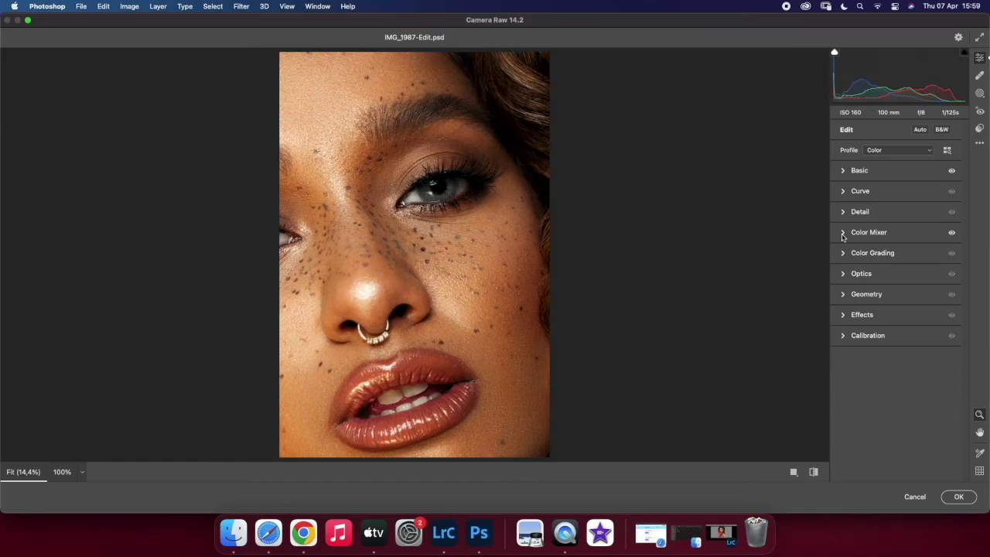
{"action": "left_click", "coordinate": [959, 497]}
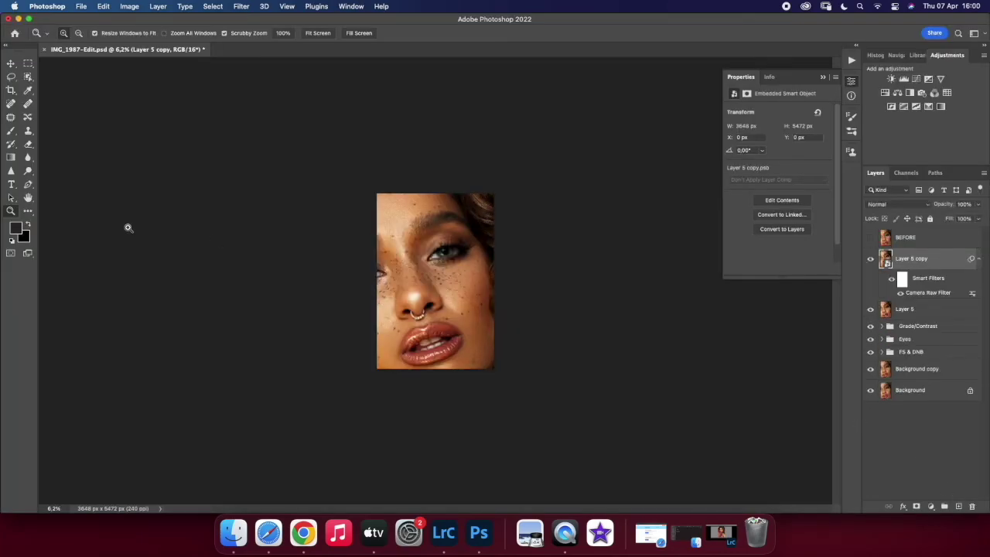
Step: Merge Layer 5 into the filtered copy and create the stamped Layer 5 copy 2
{"action": "left_click_drag", "start_coordinate": [485, 338], "coordinate": [505, 312]}
{"action": "scroll", "coordinate": [504, 312], "scroll_direction": "down", "scroll_amount": 2}
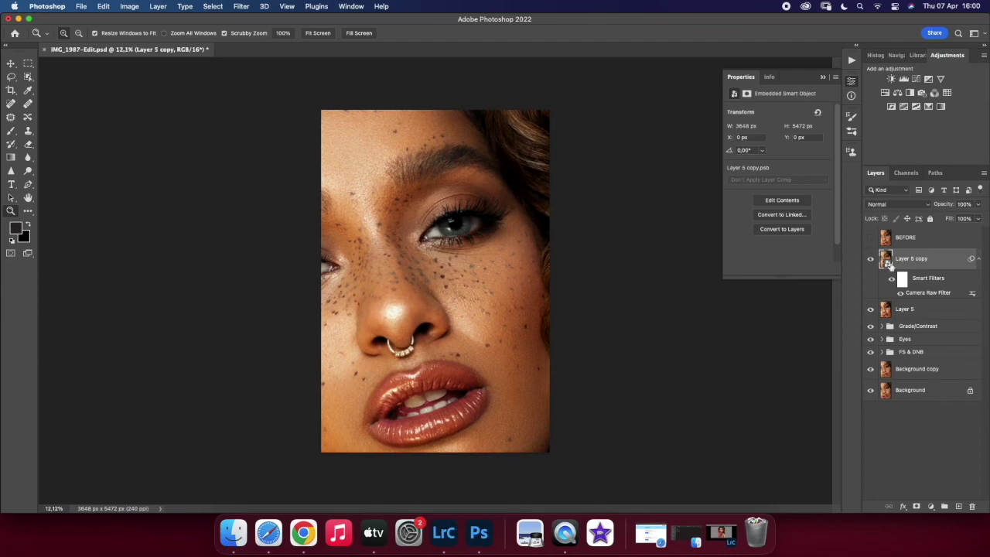
{"action": "left_click", "coordinate": [903, 313], "text": "shift"}
{"action": "key", "text": "super+e"}
{"action": "key", "text": "super+alt+j"}
{"action": "key", "text": "Return"}
Step: Apply a High Pass filter with a very small radius to Layer 5 copy 2
{"action": "left_click", "coordinate": [243, 6]}
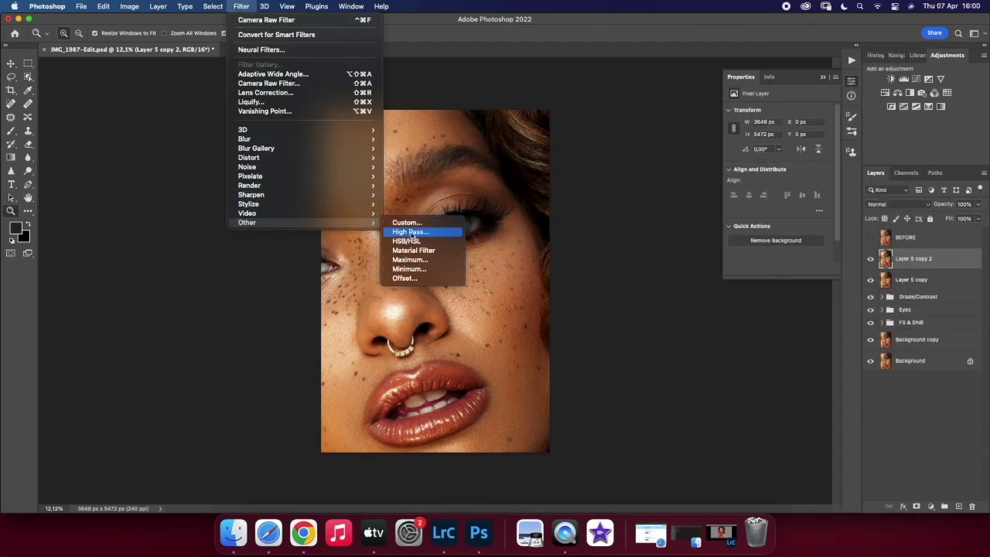
{"action": "left_click", "coordinate": [410, 232]}
{"action": "left_click", "coordinate": [440, 262]}
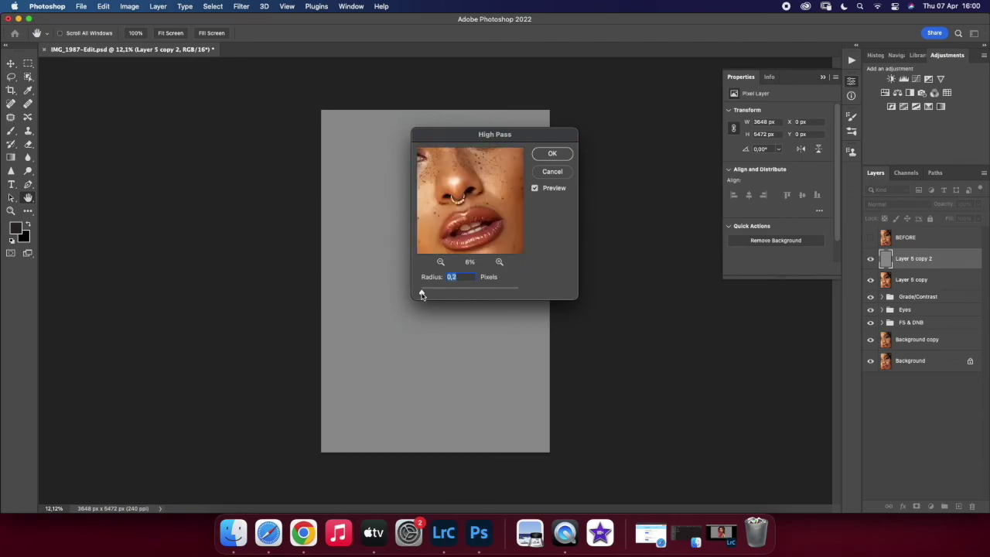
{"action": "left_click_drag", "start_coordinate": [452, 238], "coordinate": [464, 224]}
{"action": "key", "text": "Return"}
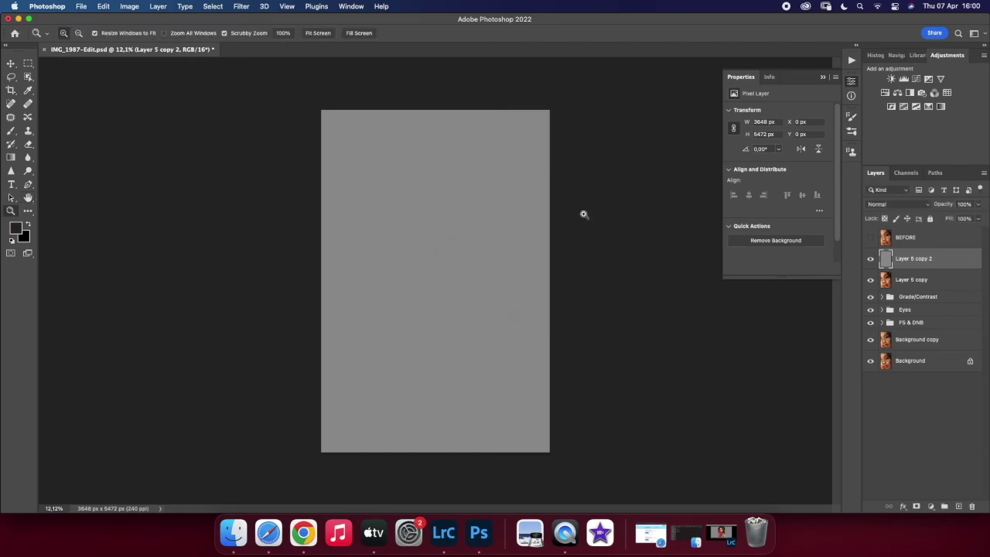
Step: Blend the high-pass layer in Vivid Light and inspect the under-eye freckles
{"action": "left_click", "coordinate": [909, 205]}
{"action": "left_click", "coordinate": [883, 368]}
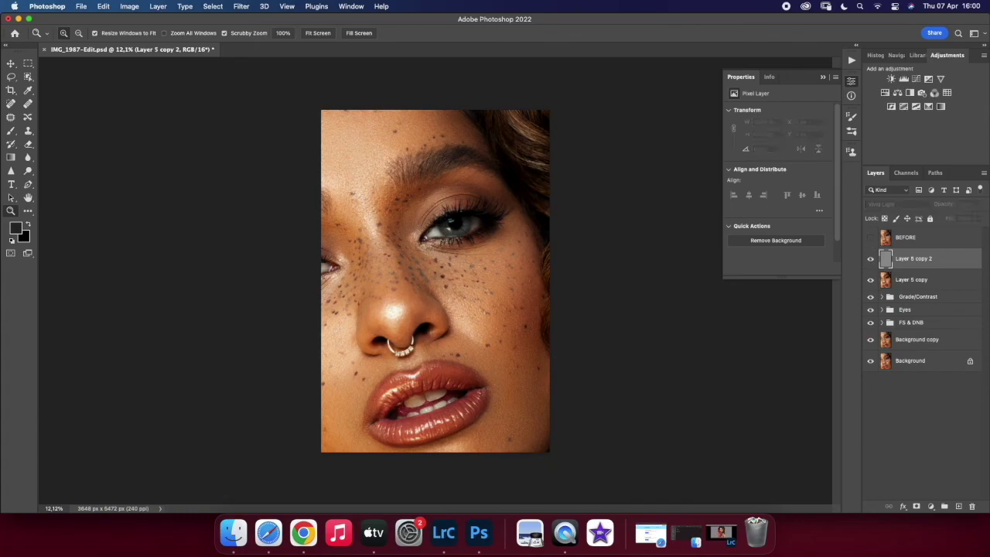
{"action": "left_click_drag", "start_coordinate": [471, 256], "coordinate": [506, 288]}
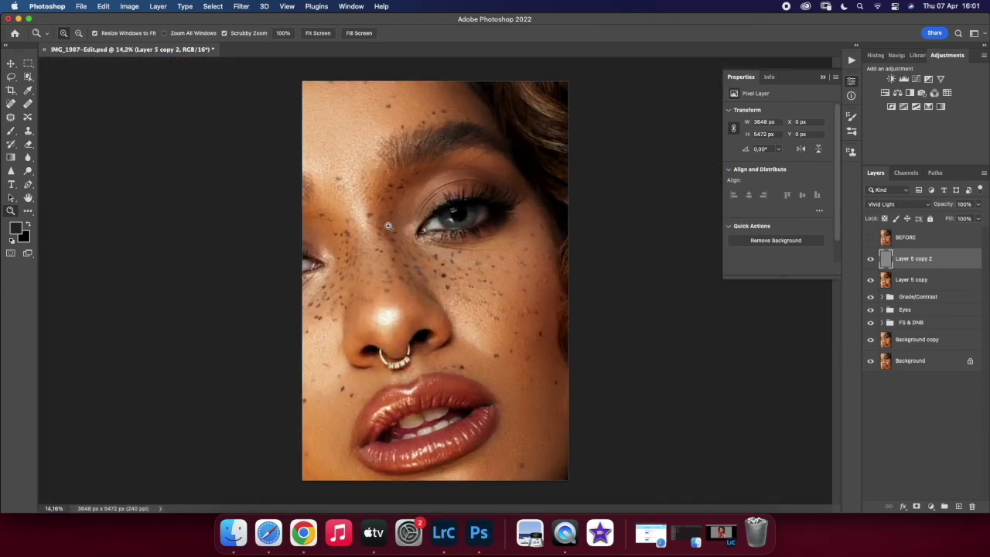
{"action": "left_click_drag", "start_coordinate": [505, 288], "coordinate": [445, 224]}
{"action": "left_click", "coordinate": [870, 259]}
{"action": "left_click", "coordinate": [871, 259]}
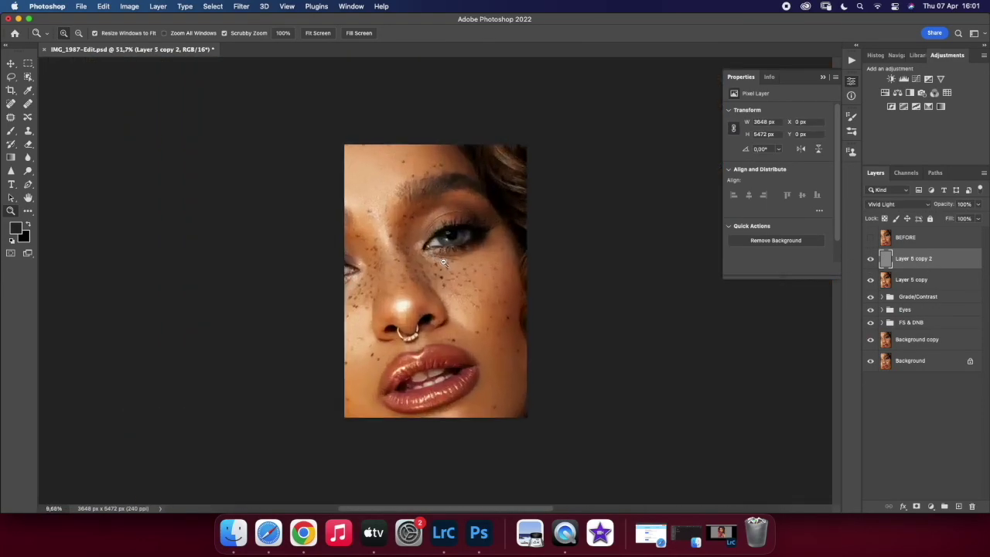
{"action": "left_click", "coordinate": [872, 238]}
{"action": "left_click", "coordinate": [872, 237]}
{"action": "left_click", "coordinate": [872, 237]}
{"action": "left_click", "coordinate": [874, 238]}
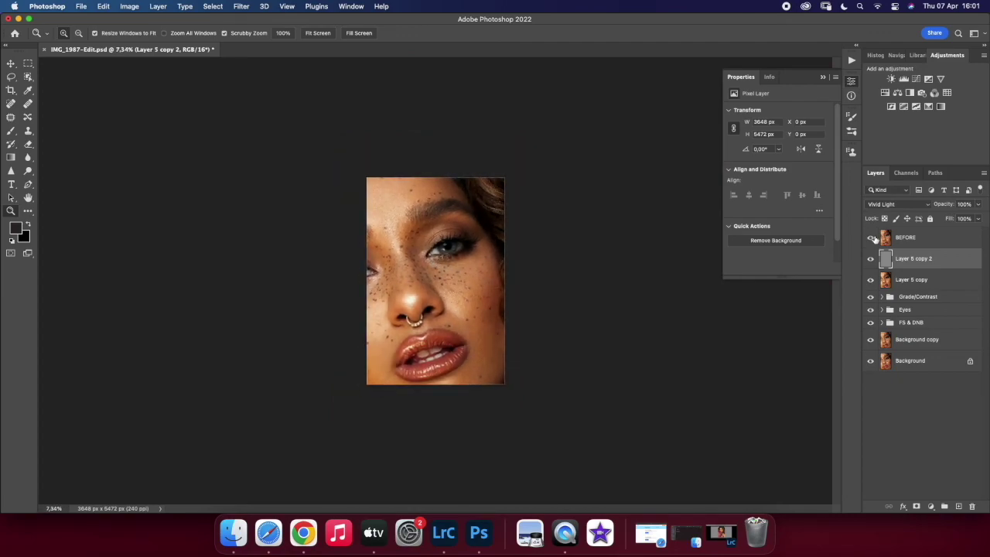
{"action": "left_click", "coordinate": [874, 239]}
{"action": "left_click", "coordinate": [874, 239]}
{"action": "left_click", "coordinate": [875, 238]}
{"action": "left_click", "coordinate": [874, 239]}
{"action": "left_click", "coordinate": [874, 239]}
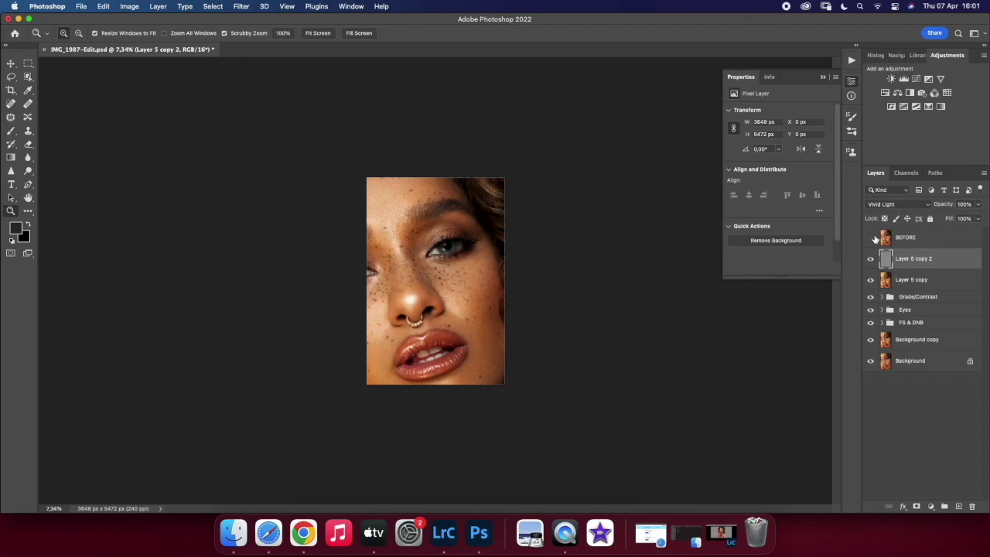